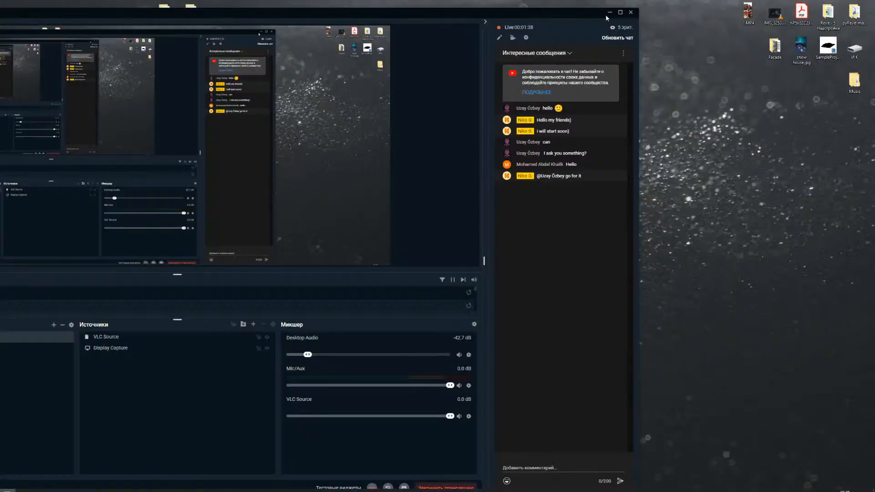
Minimize the streaming window, and move and enlarge the Grasshopper window so that more of the definition fits.
left_click(609, 12)
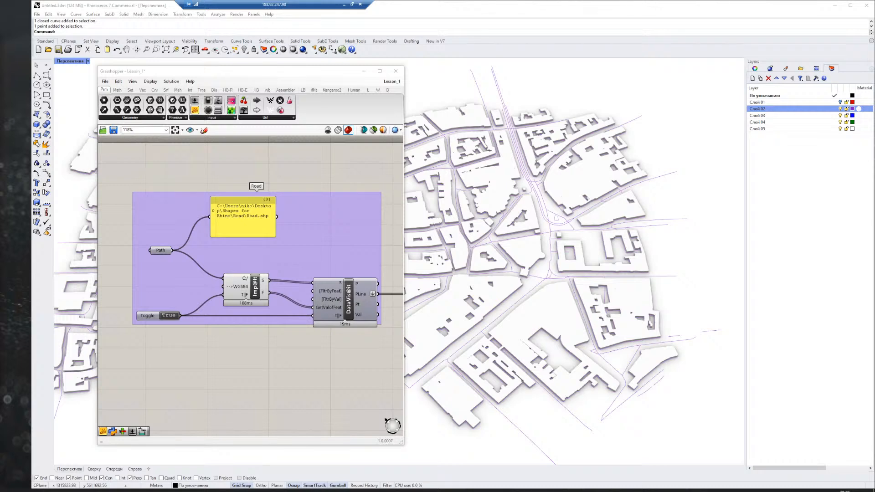
left_click_drag(174, 72, 142, 29)
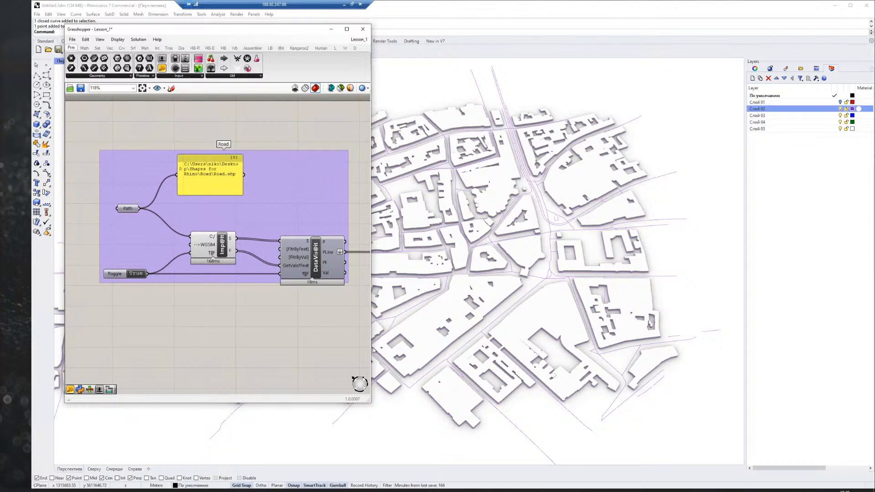
left_click_drag(372, 404, 459, 442)
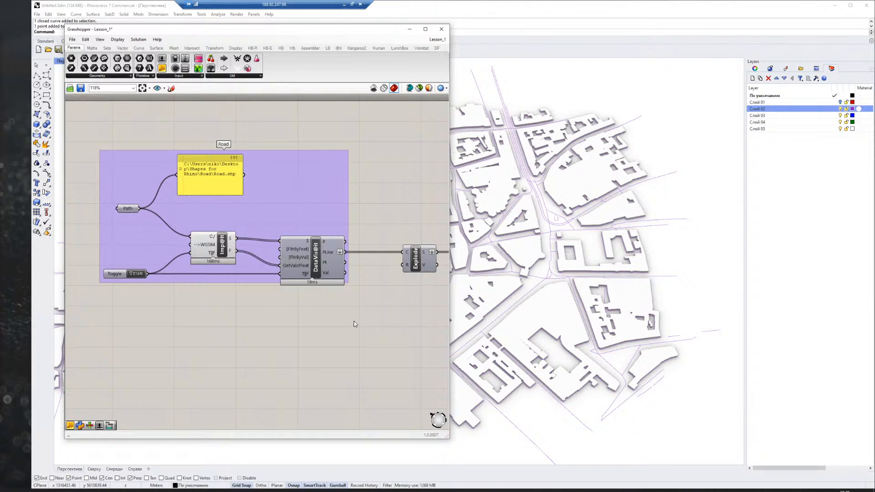
Examine the Road shapefile import group and its connection to the shortest-walk group in the Grasshopper definition.
scroll(356, 314, "down", 8)
right_click_drag(395, 332, 239, 287)
scroll(240, 288, "up", 3)
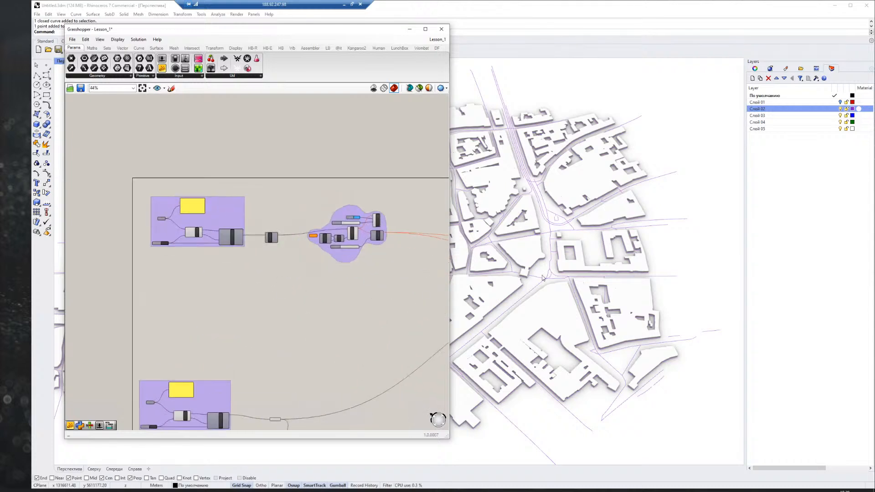
right_click_drag(331, 305, 338, 336)
scroll(261, 288, "up", 3)
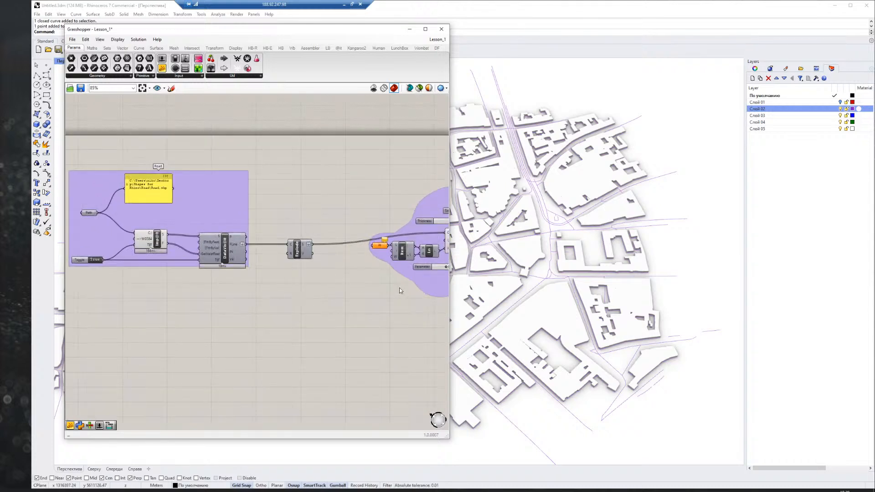
right_click_drag(278, 298, 341, 330)
scroll(247, 308, "up", 2)
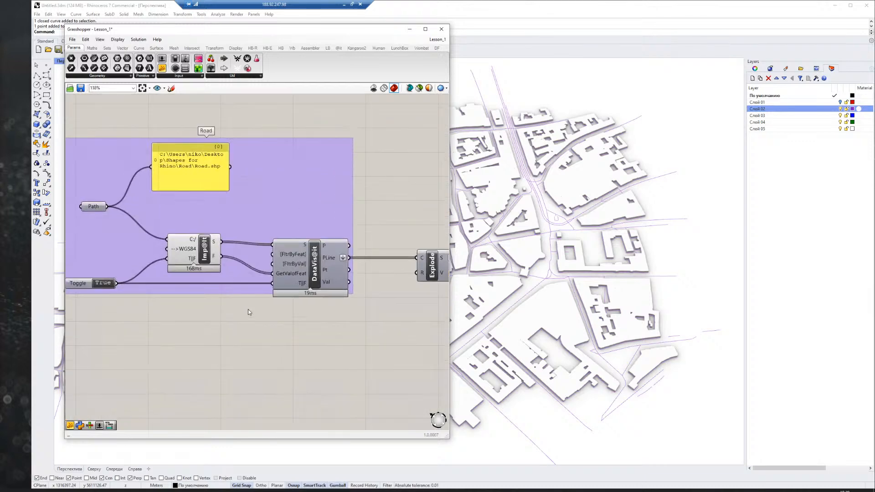
right_click_drag(248, 309, 282, 359)
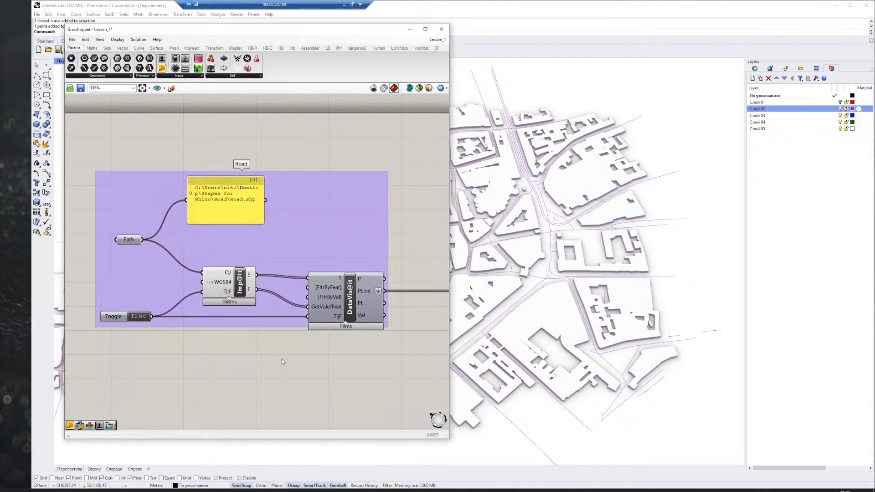
Minimize the remote session, check the live chat and audio mixer in the streaming application, and minimize it again.
left_click(344, 4)
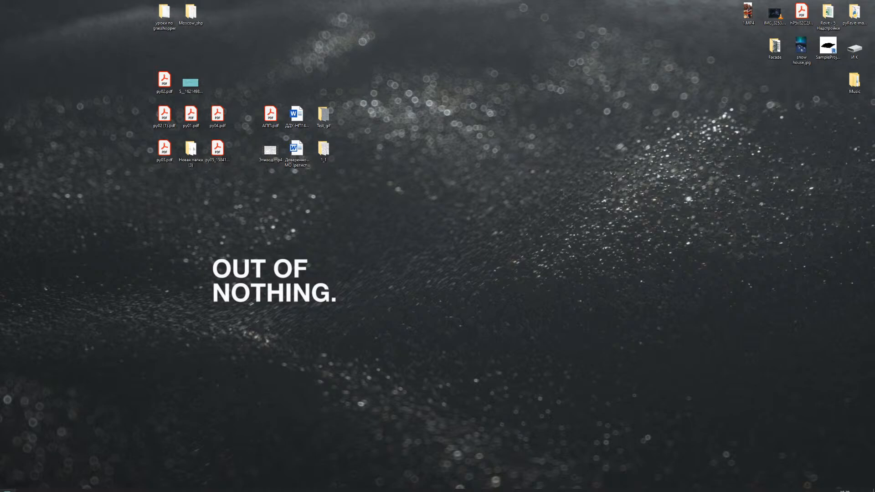
key("alt+Tab")
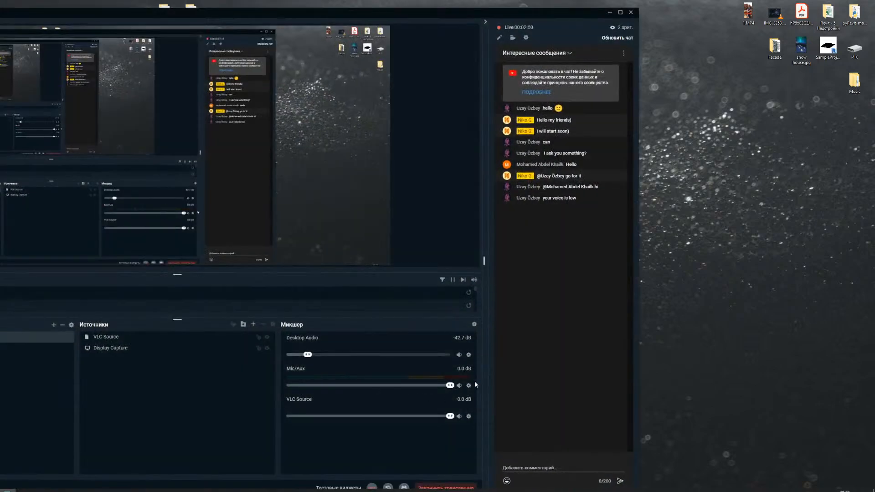
left_click(610, 13)
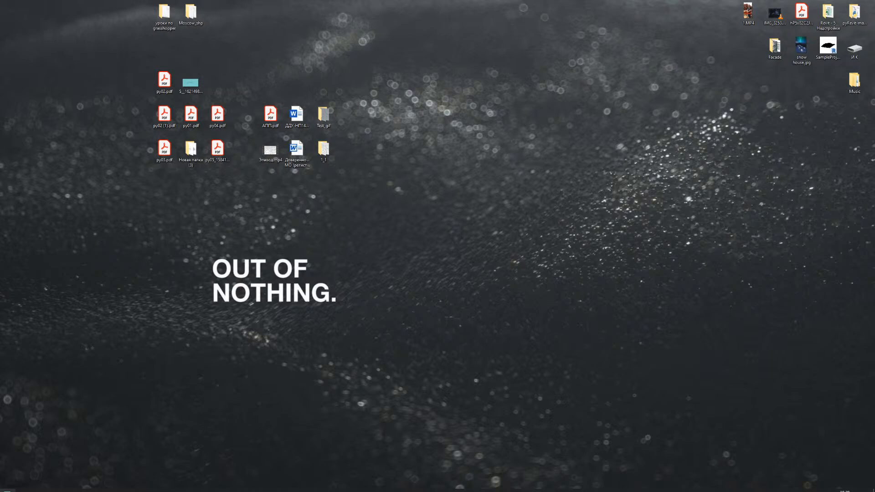
left_click(7, 490)
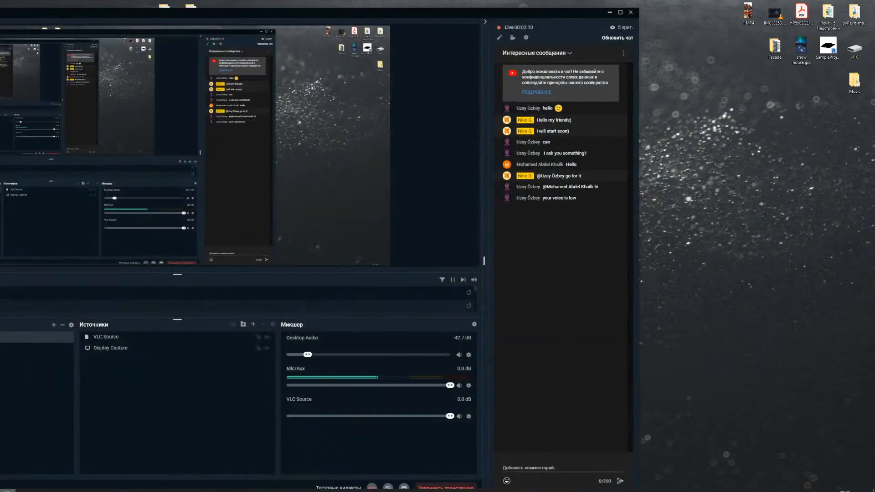
left_click(7, 490)
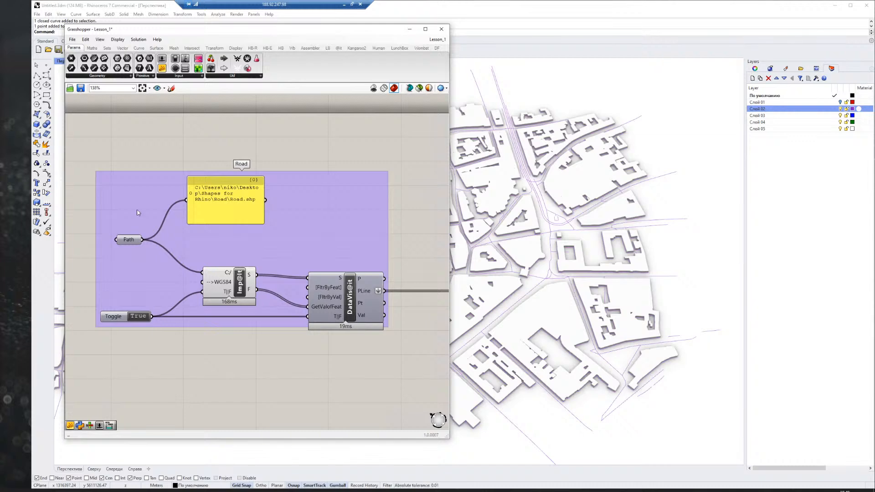
Minimize Grasshopper and look over the whole city model with its buildings and road lines in the perspective viewport.
left_click(409, 28)
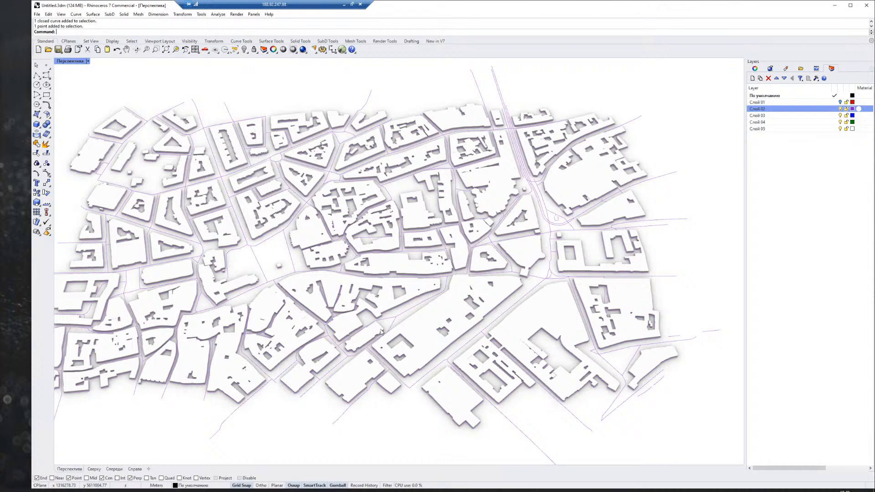
scroll(371, 268, "down", 3)
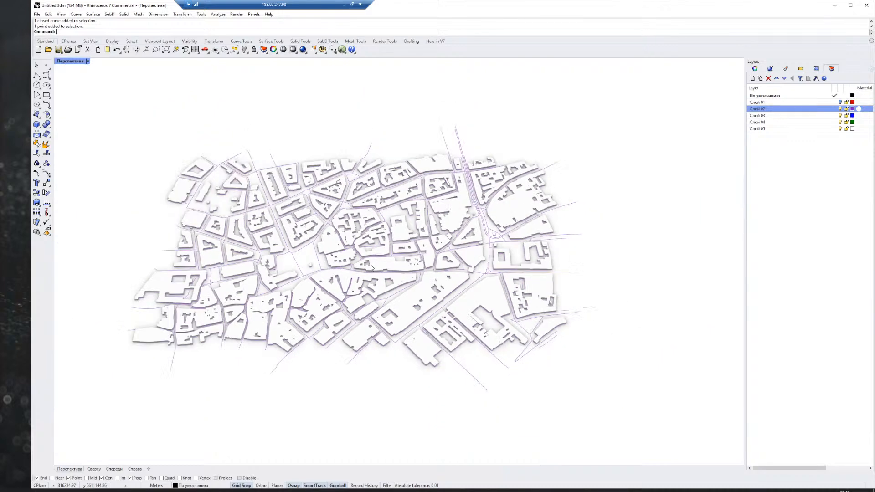
scroll(372, 268, "up", 2)
scroll(371, 267, "up", 1)
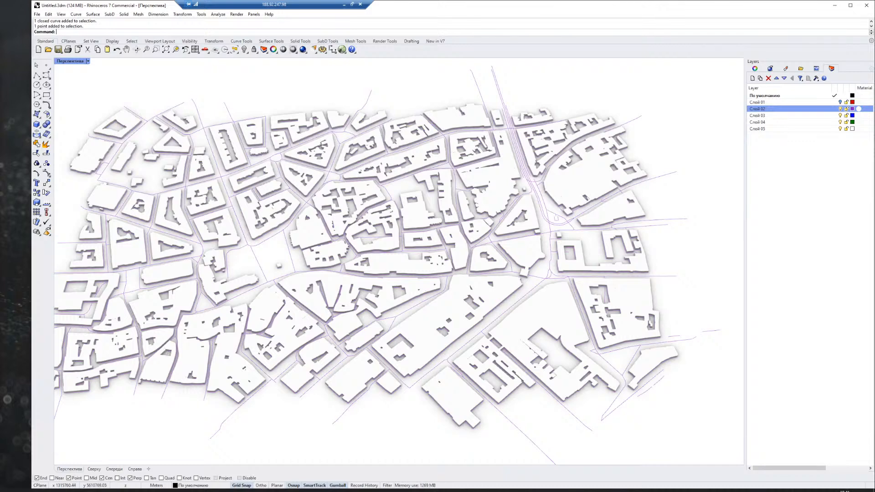
left_click(27, 490)
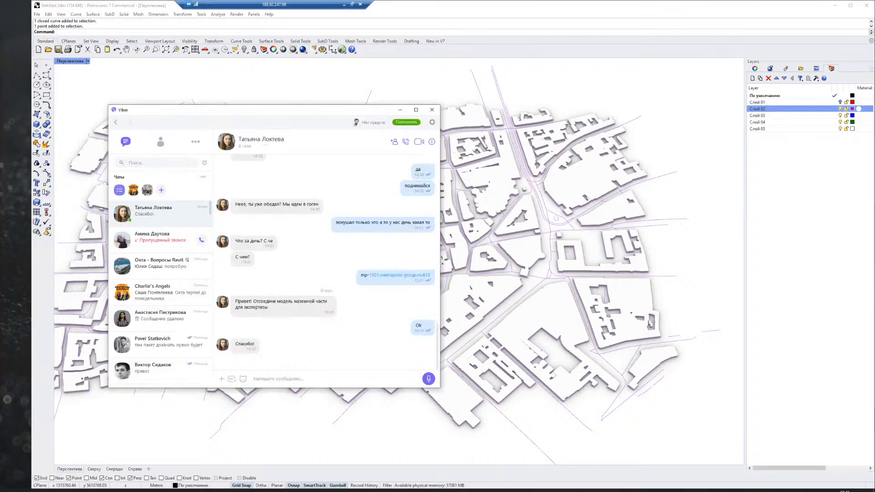
left_click(27, 490)
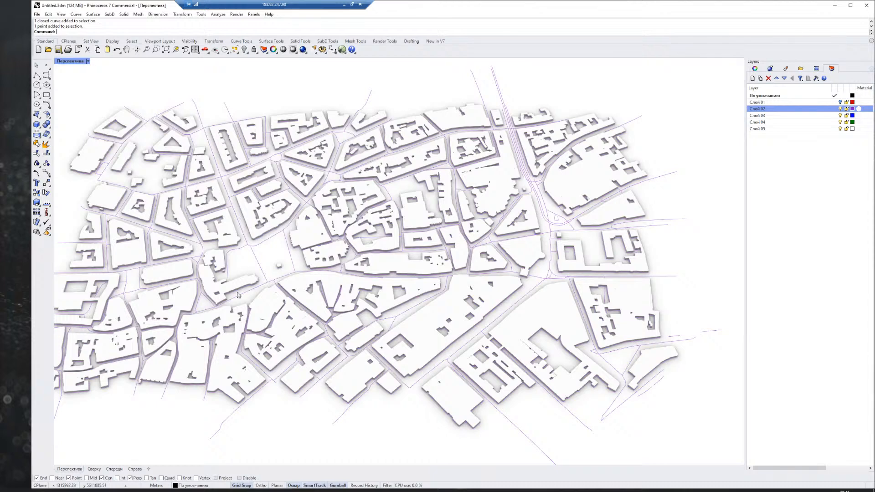
Reopen Grasshopper and shift the Pt parameter slightly away from the Item component in the shortest-walk group.
key("Delete")
left_click(342, 50)
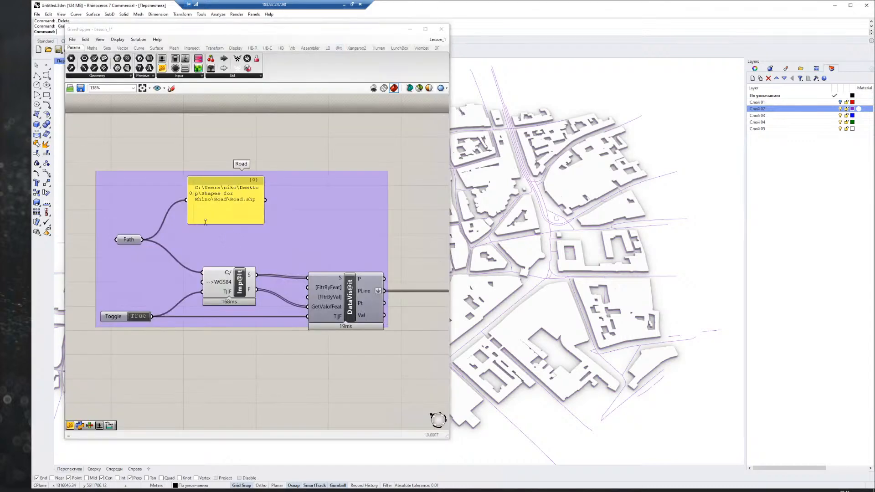
scroll(404, 239, "down", 5)
right_click_drag(404, 239, 207, 230)
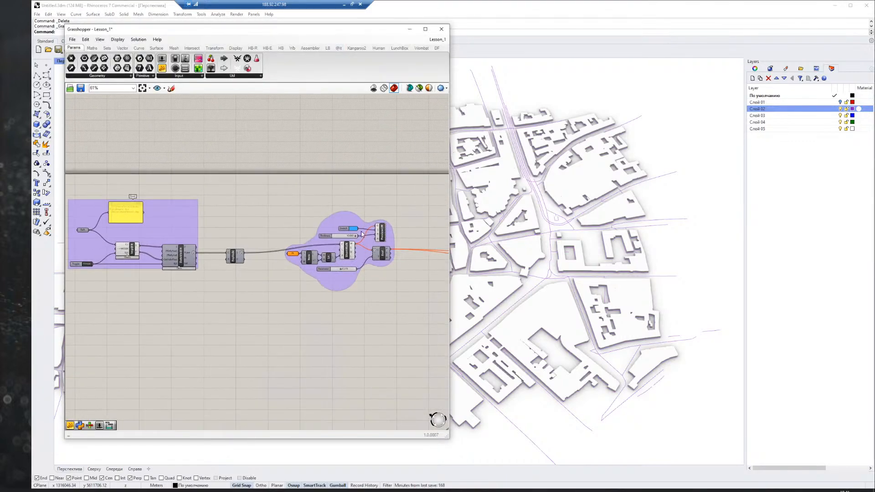
scroll(359, 235, "up", 4)
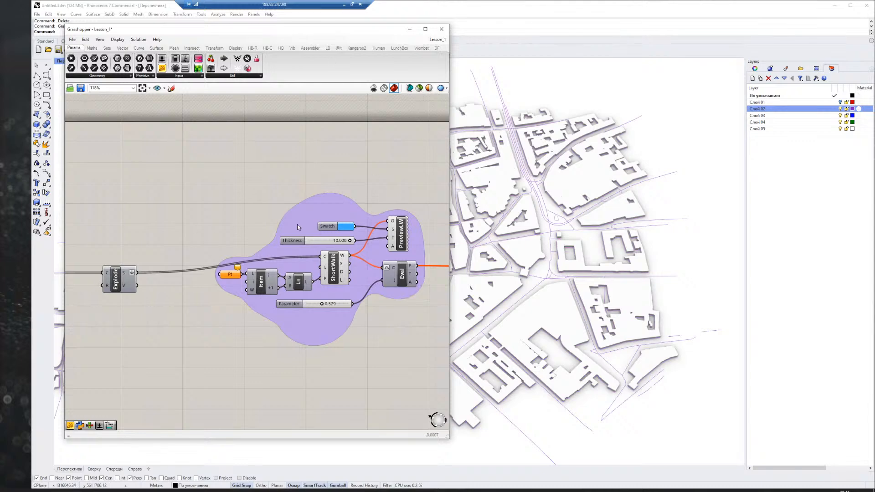
mouse_move(232, 276)
left_mouse_down()
mouse_move(220, 257)
mouse_move(223, 282)
left_mouse_up()
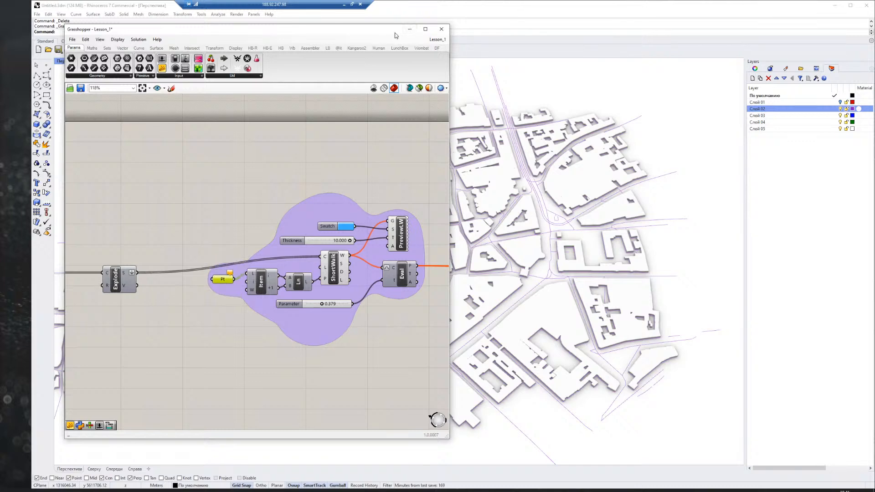
Clear Grasshopper off the viewport, turn on layer Слой 01 and place two points, at a northwestern street and the large eastern junction.
left_click_drag(391, 29, 0, 67)
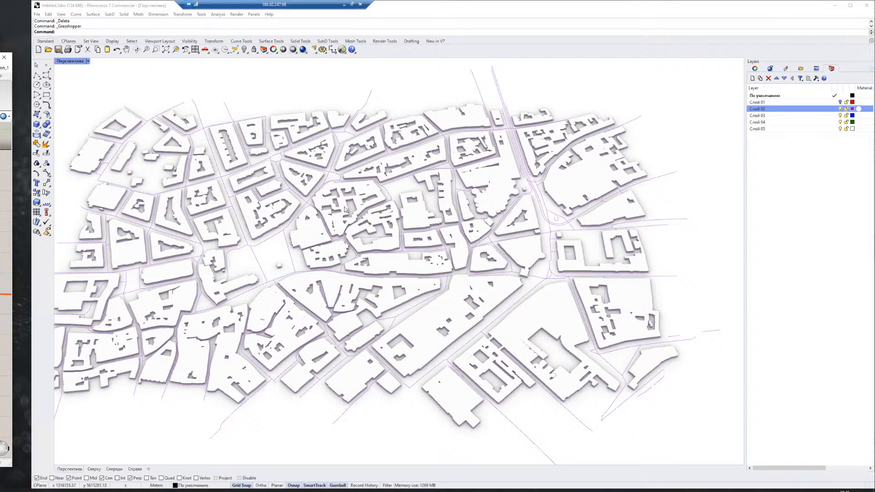
left_click(816, 102)
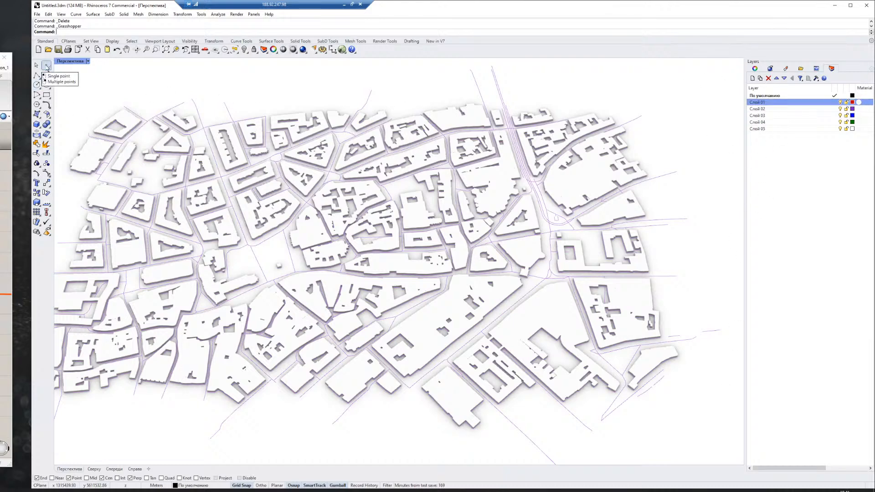
left_click(46, 65)
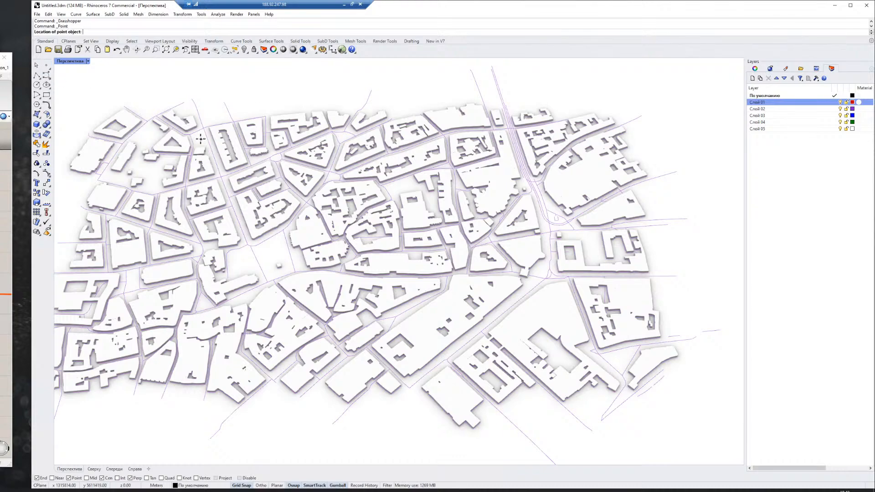
scroll(201, 140, "up", 3)
scroll(201, 139, "down", 6)
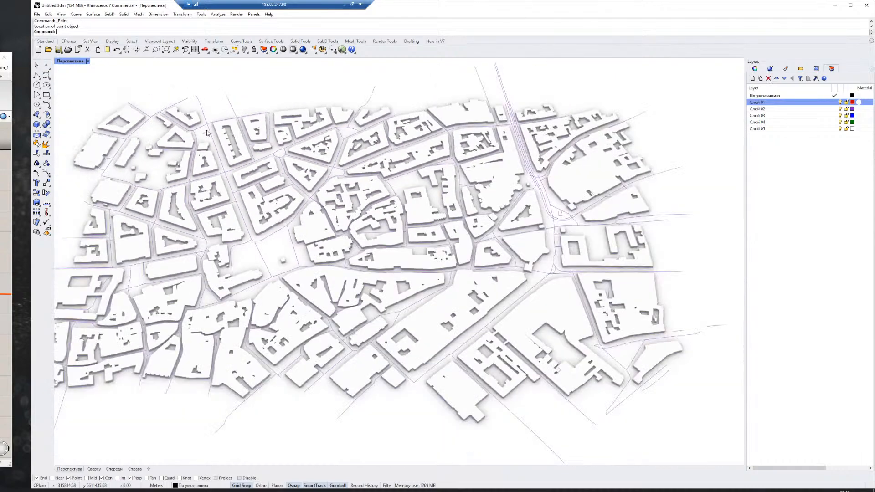
scroll(291, 187, "up", 3)
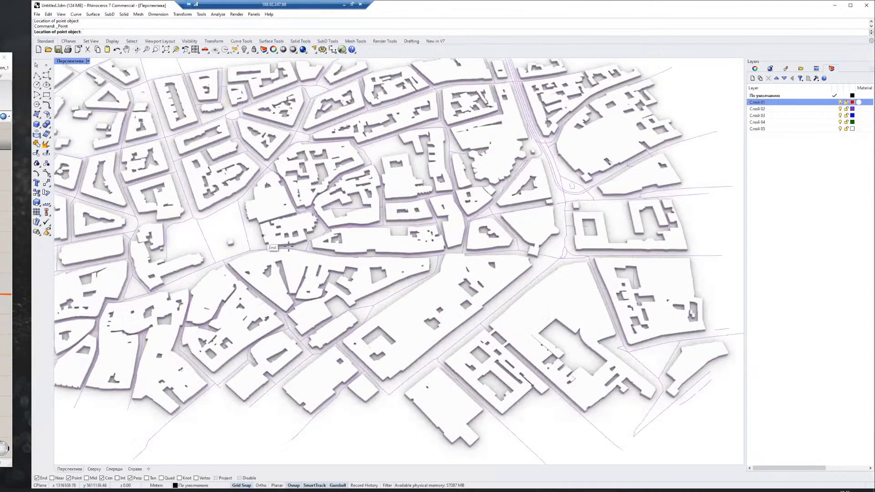
scroll(571, 248, "up", 2)
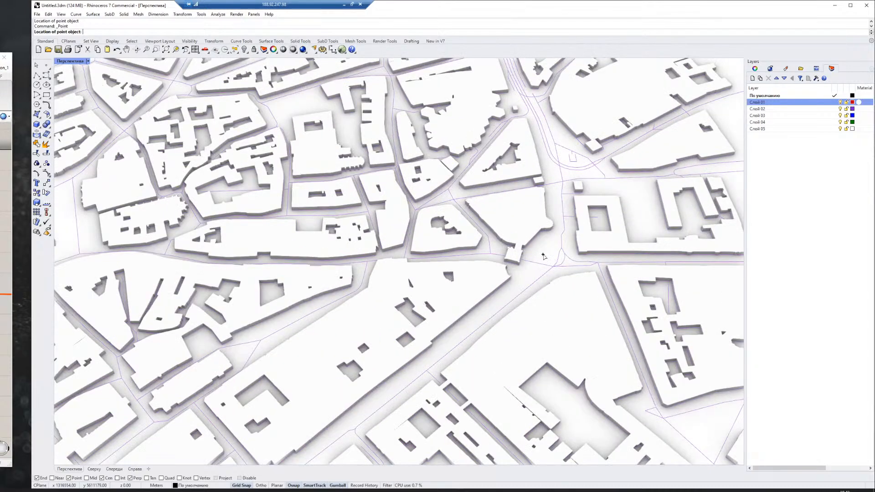
left_click(556, 251)
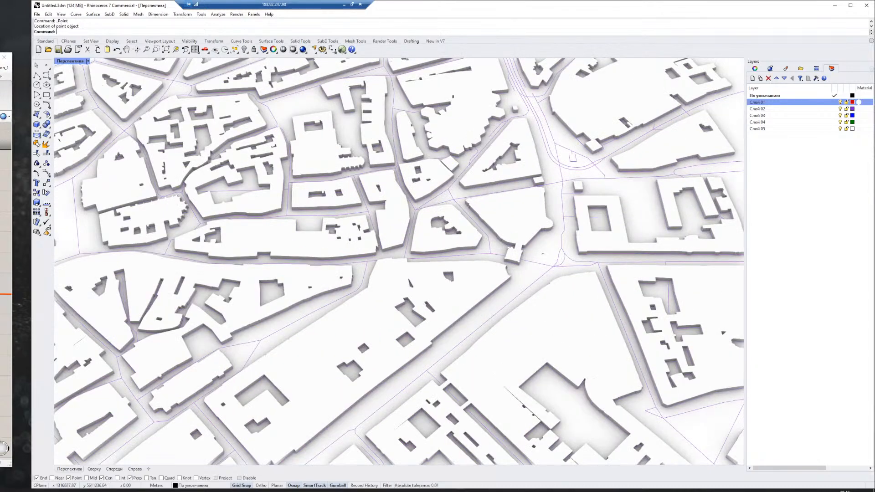
Bring Grasshopper back, hide layer Слой 02 and reference the two placed points in the Pt parameter using Set Multiple Points.
left_click_drag(0, 56, 357, 51)
left_click(840, 108)
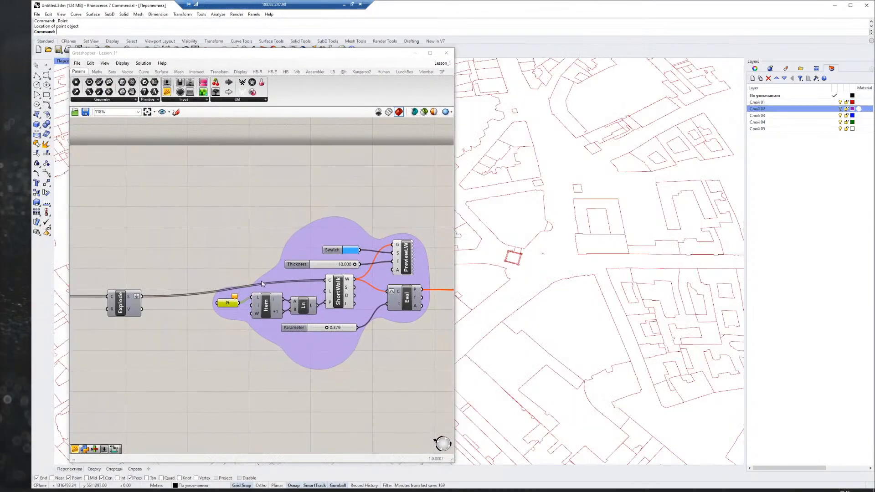
right_click(231, 303)
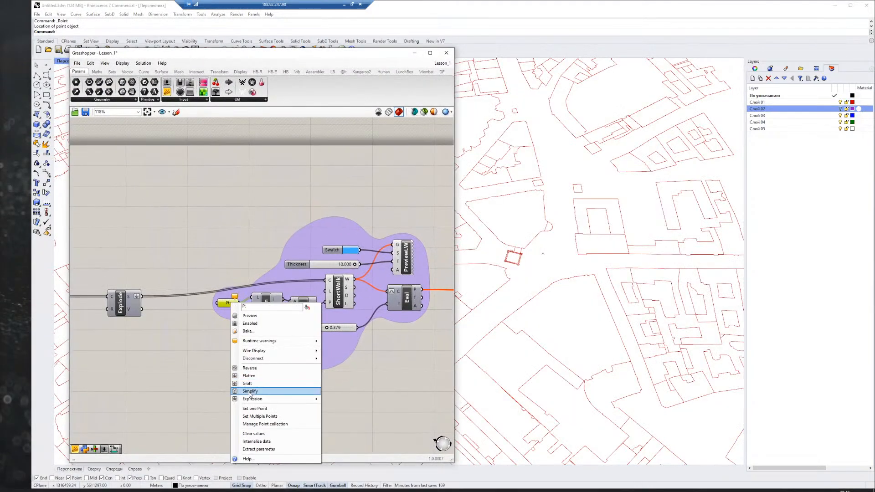
left_click(268, 416)
scroll(395, 266, "down", 5)
left_click_drag(174, 125, 470, 313)
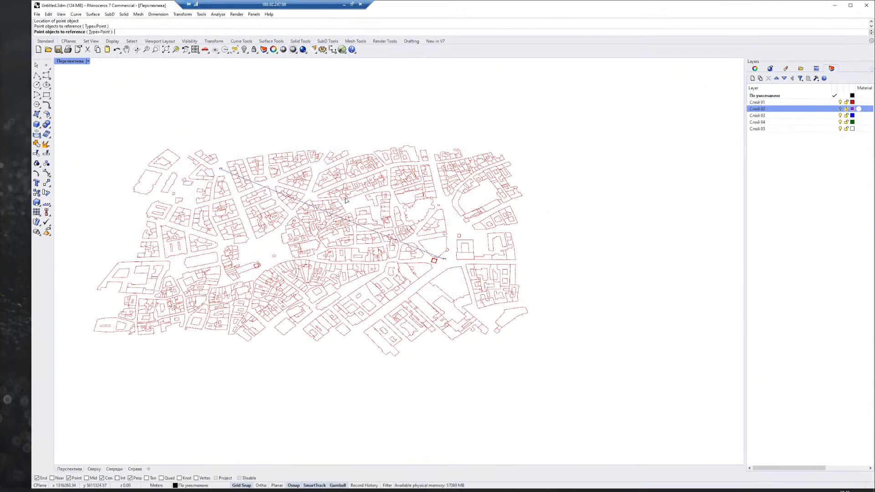
scroll(332, 187, "up", 3)
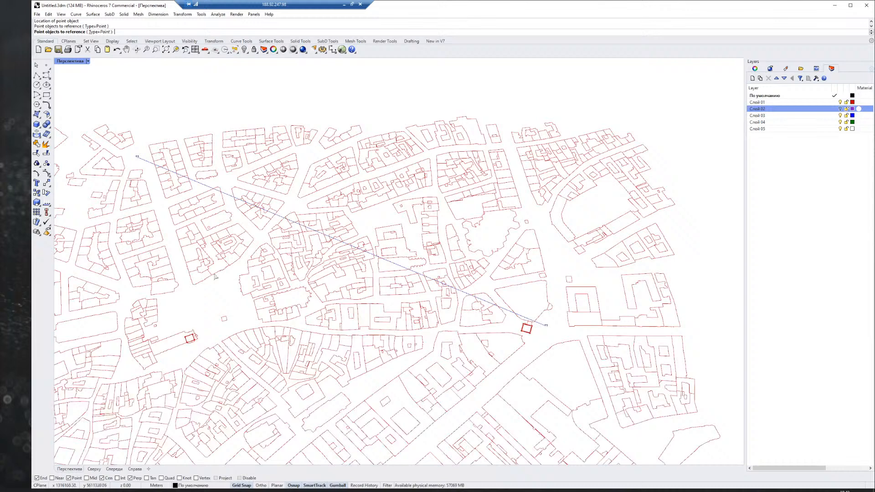
Bring Grasshopper back into view and turn layer Слой 02 on again.
left_click(341, 50)
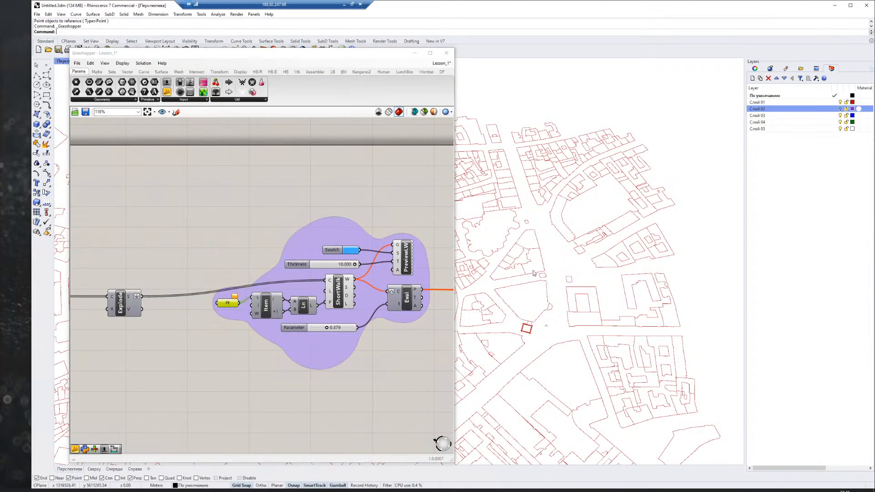
scroll(534, 273, "down", 6)
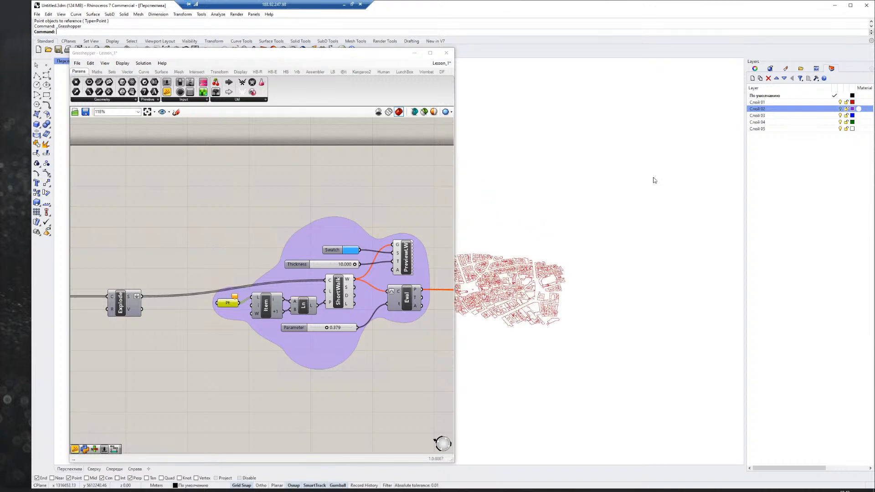
left_click(840, 109)
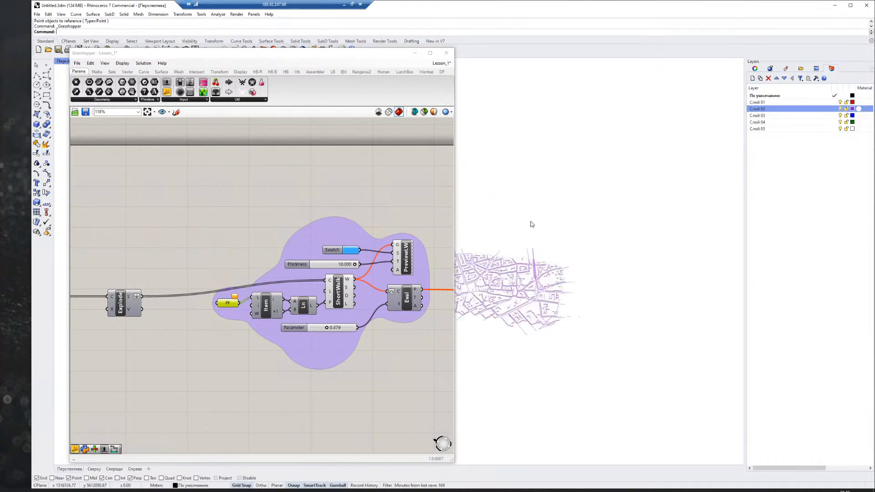
Delete both missing referenced points from the Pt parameter's point collection in the shortest-walk group and accept the change.
scroll(592, 227, "up", 6)
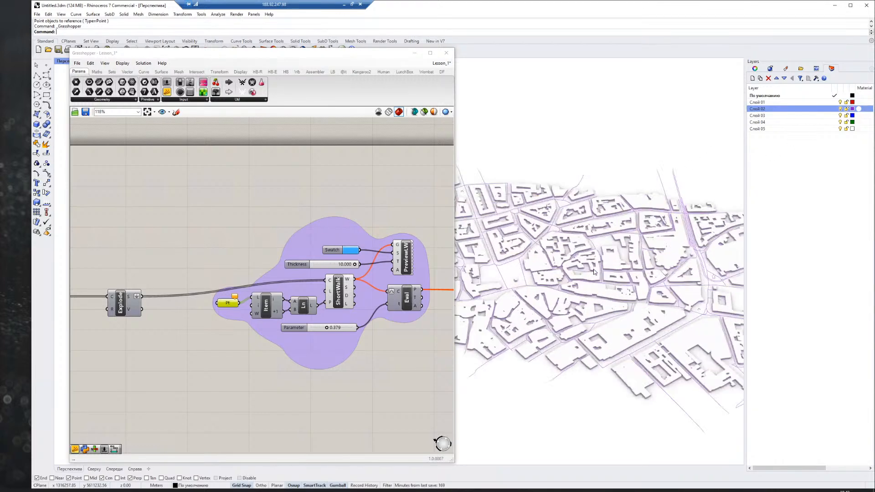
right_click_drag(574, 268, 576, 316)
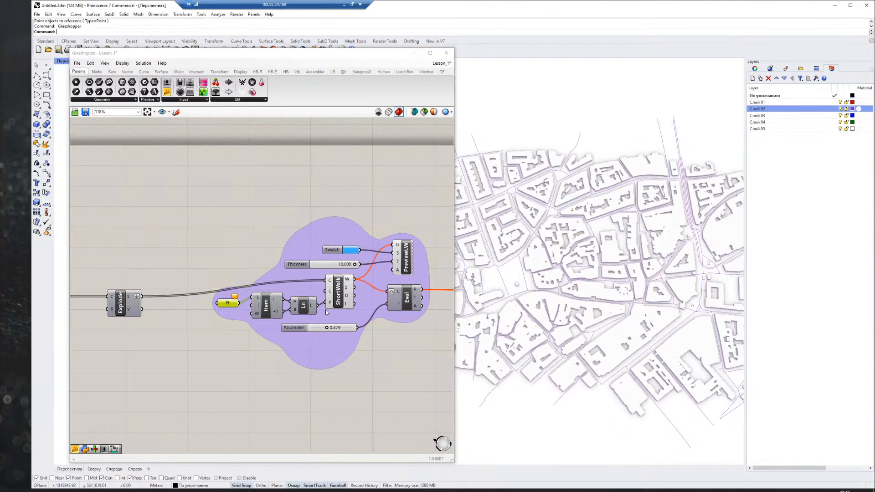
scroll(231, 314, "up", 2)
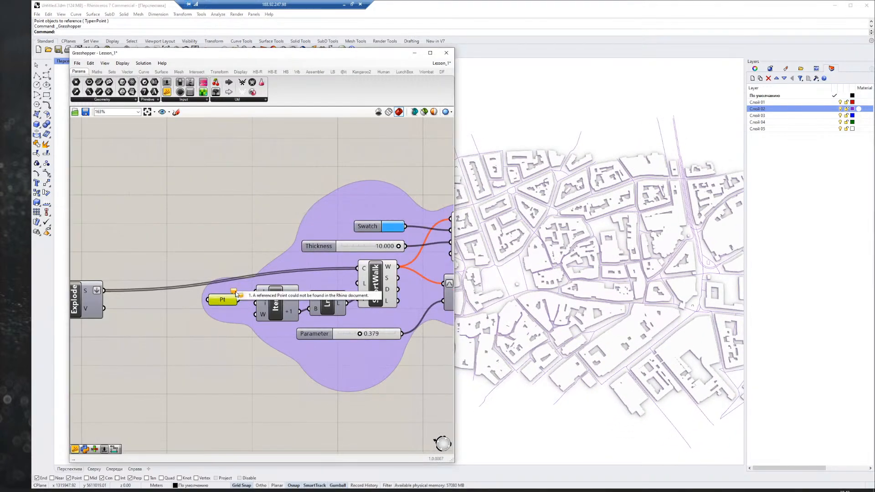
right_click(227, 303)
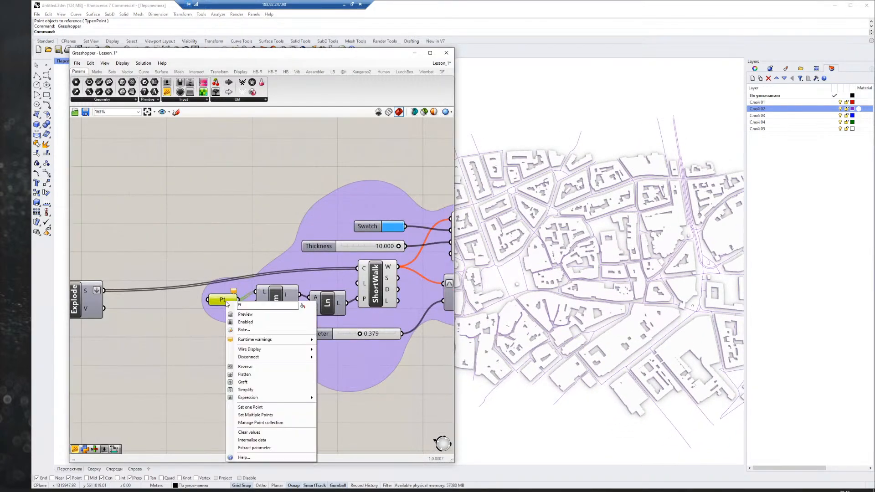
left_click(257, 422)
left_click(195, 372)
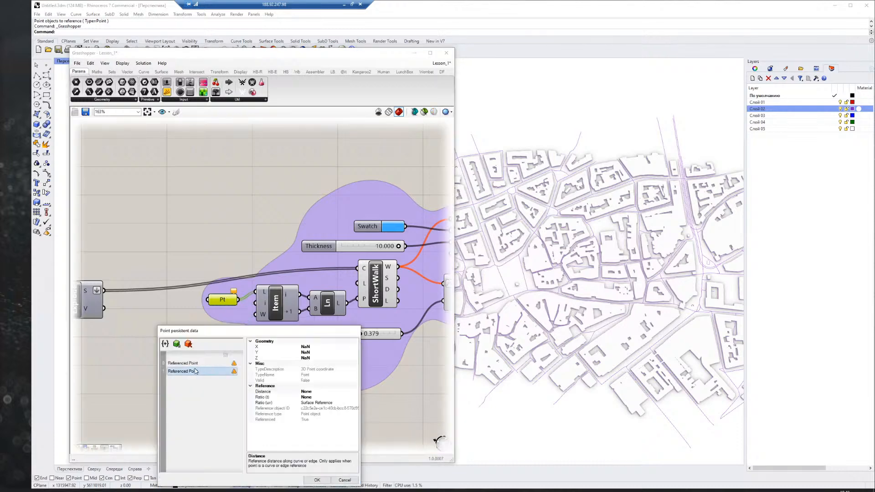
left_click(196, 365)
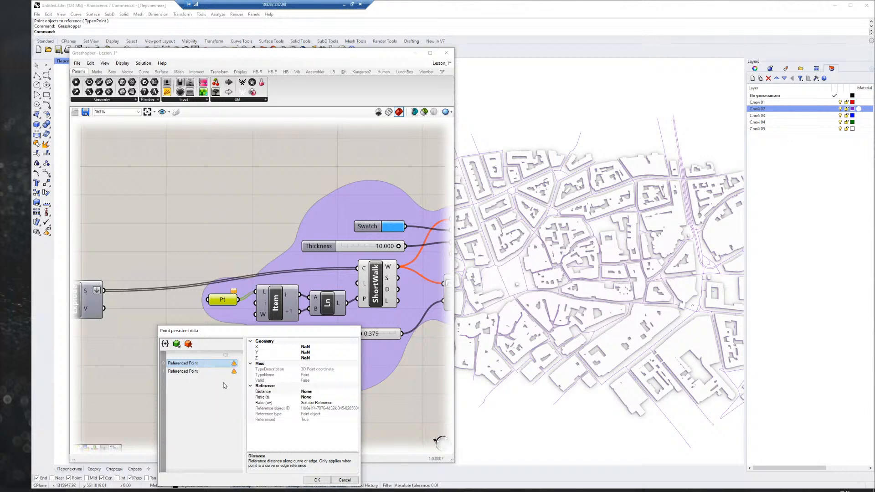
left_click(188, 344)
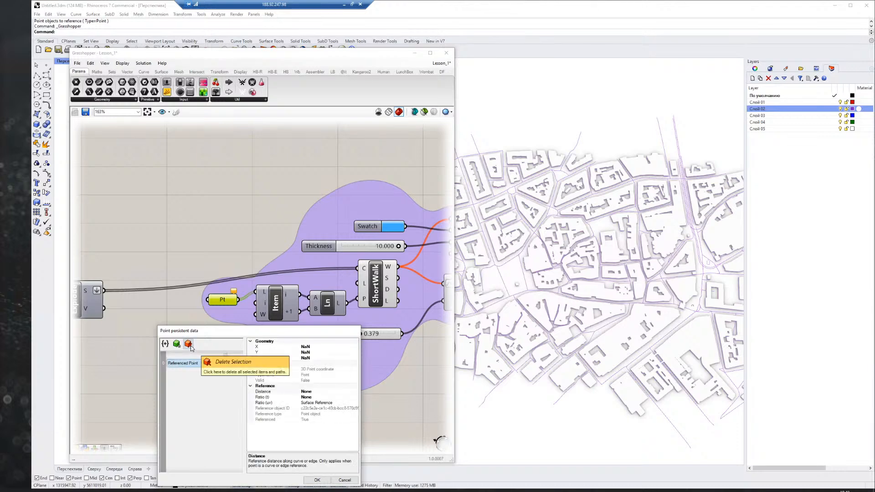
left_click(191, 347)
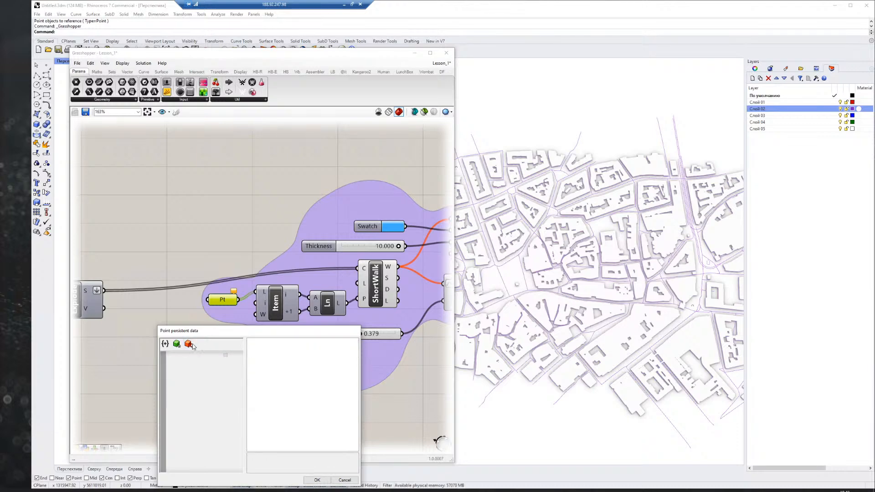
key("Return")
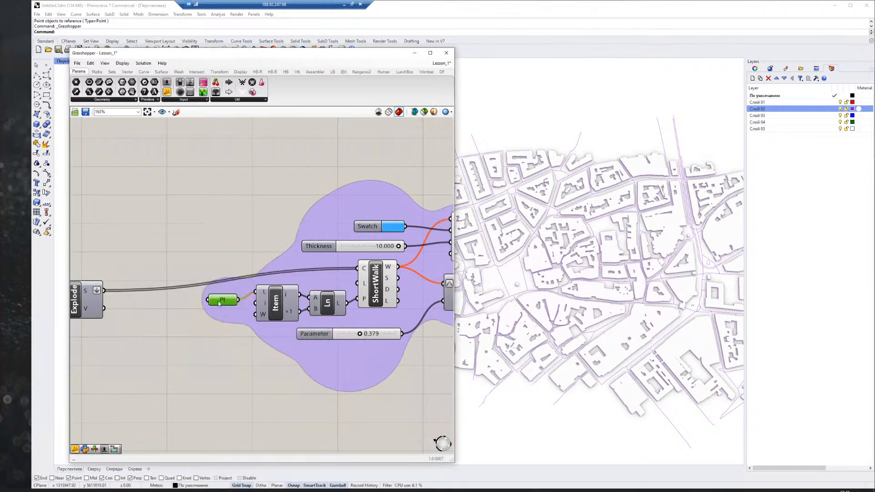
Hide layer Слой 02 and reference the two placed street points in the Pt parameter using Set Multiple Points.
right_click(224, 305)
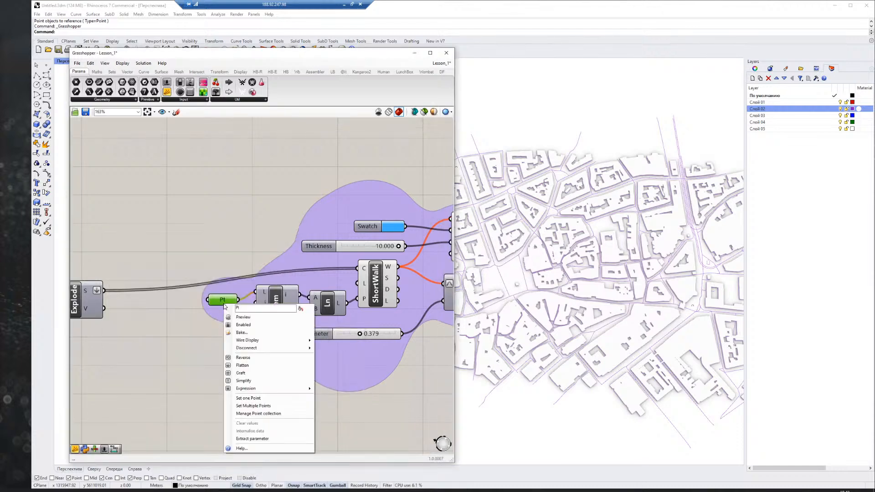
left_click(259, 399)
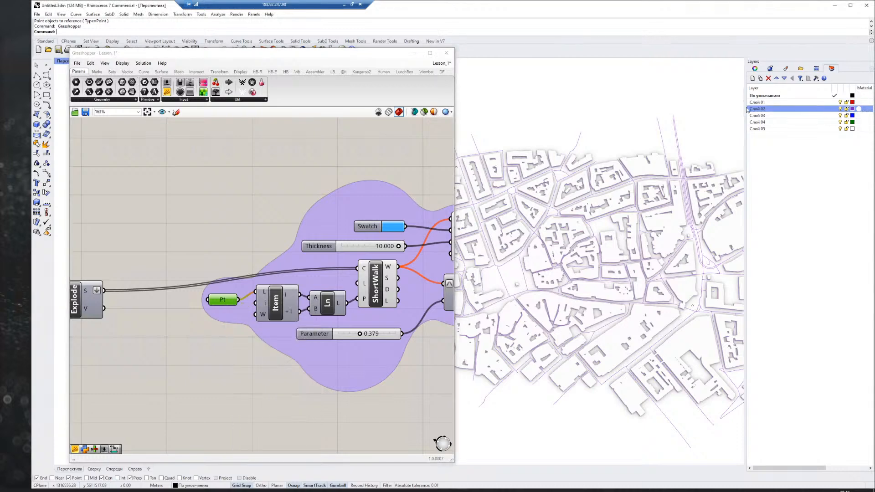
left_click(840, 109)
scroll(661, 235, "down", 8)
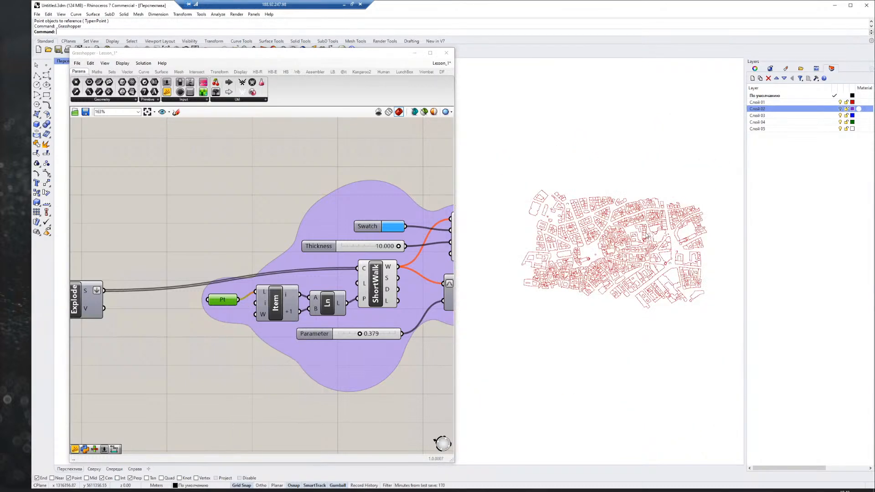
scroll(638, 238, "up", 4)
right_click(227, 301)
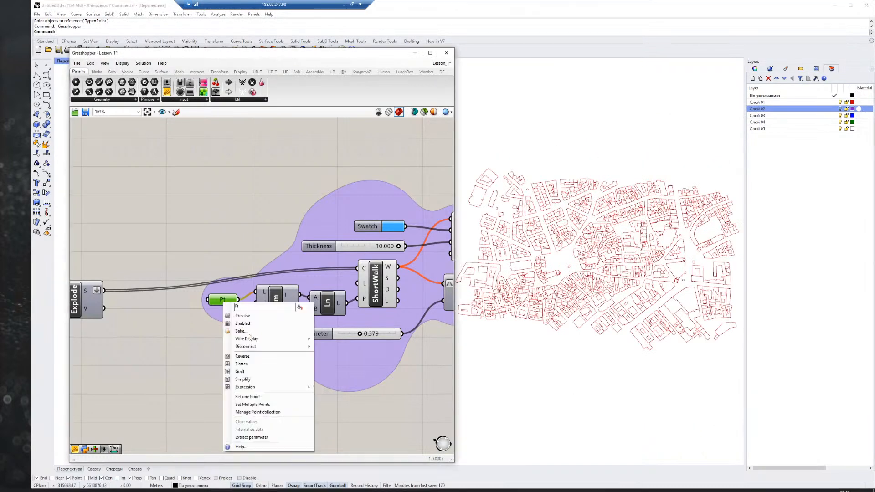
left_click(256, 404)
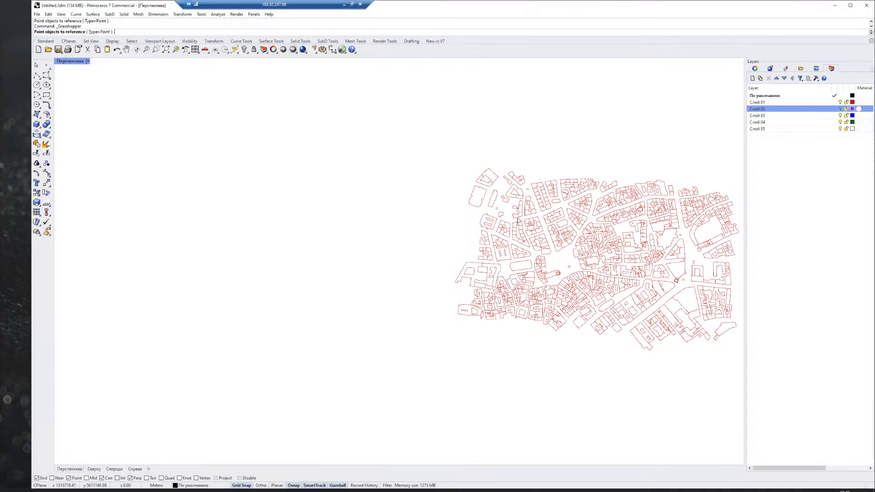
mouse_move(495, 157)
left_mouse_down()
mouse_move(671, 309)
mouse_move(691, 310)
left_mouse_up()
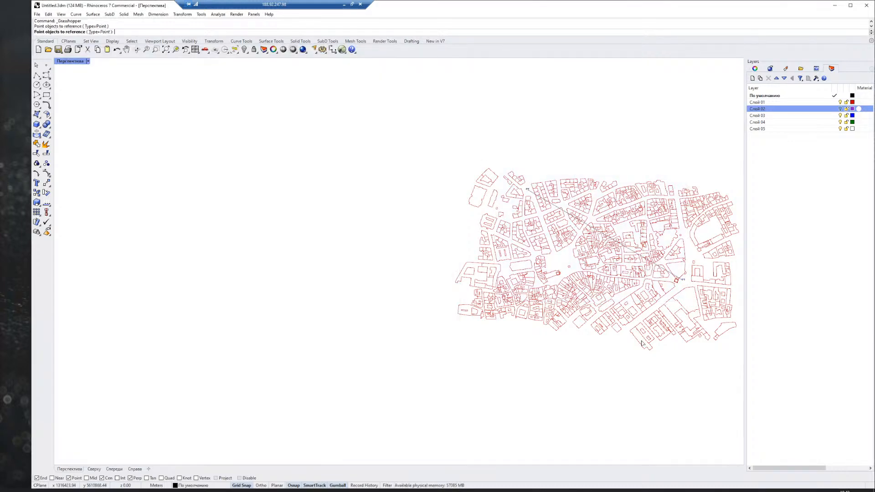
key("Return")
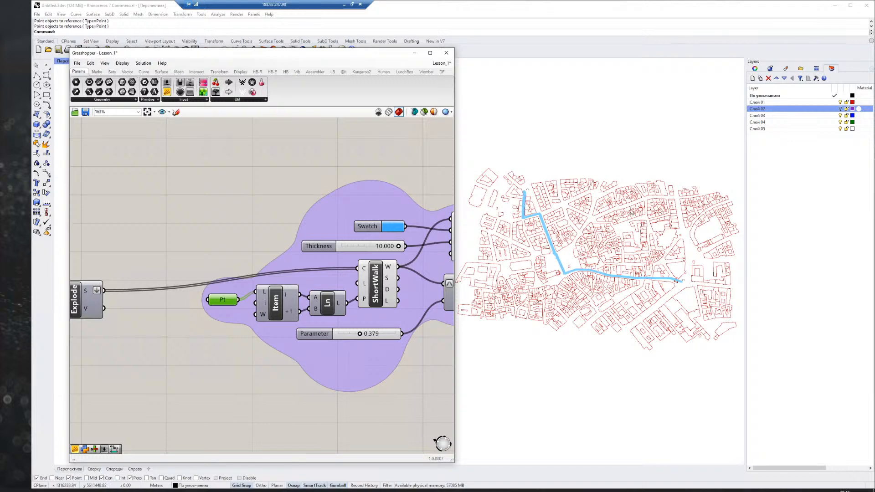
Turn layer Слой 02 back on and move the route's eastern end point northwest in among the central blocks.
scroll(616, 250, "up", 2)
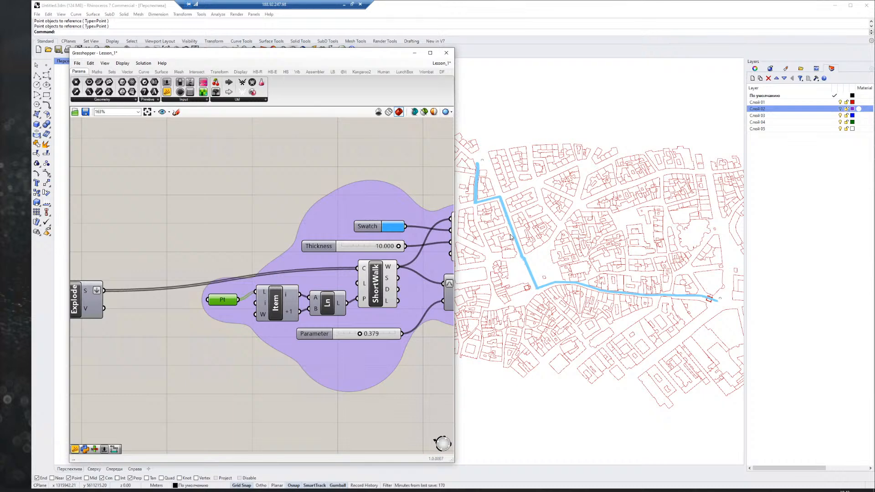
scroll(517, 244, "up", 1)
scroll(672, 276, "up", 3)
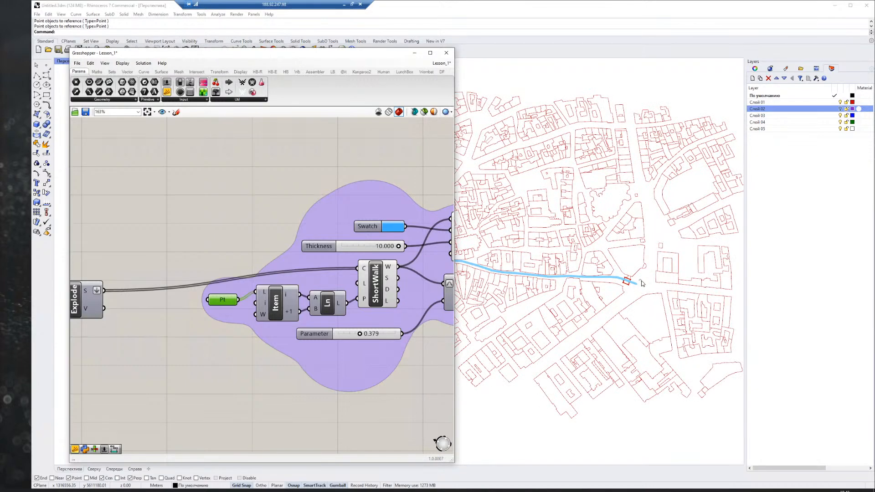
left_click(641, 281)
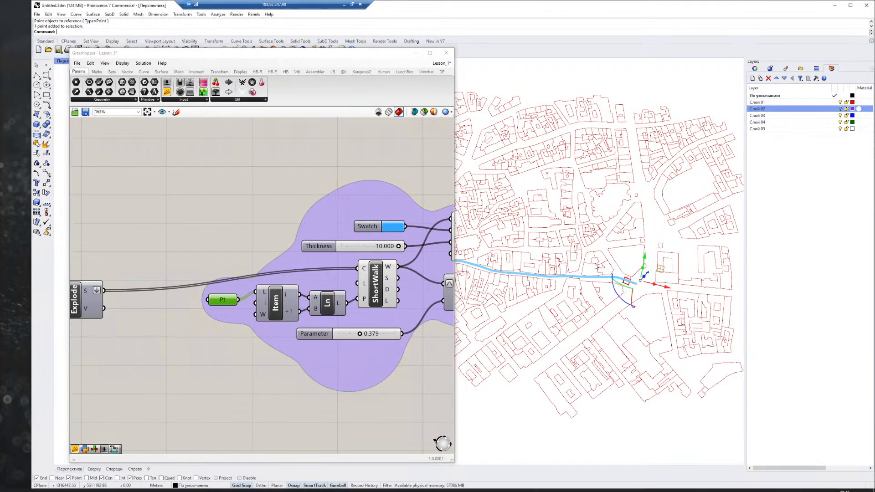
scroll(504, 265, "down", 3)
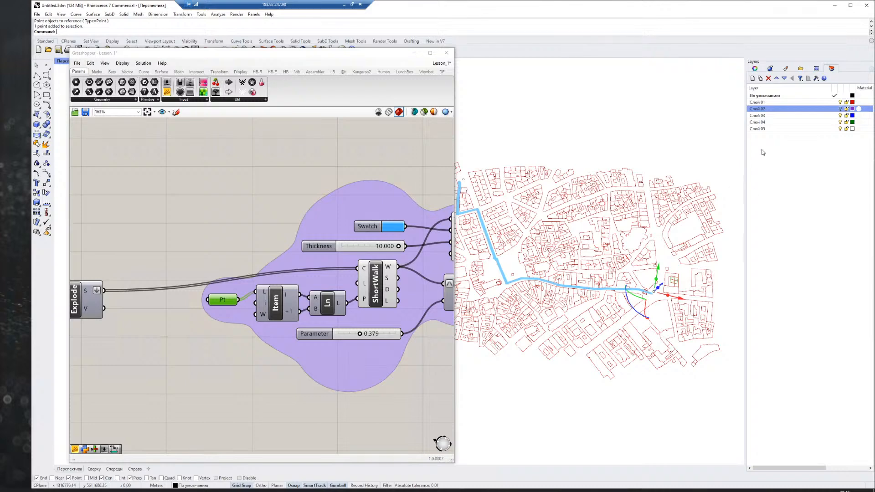
left_click(841, 109)
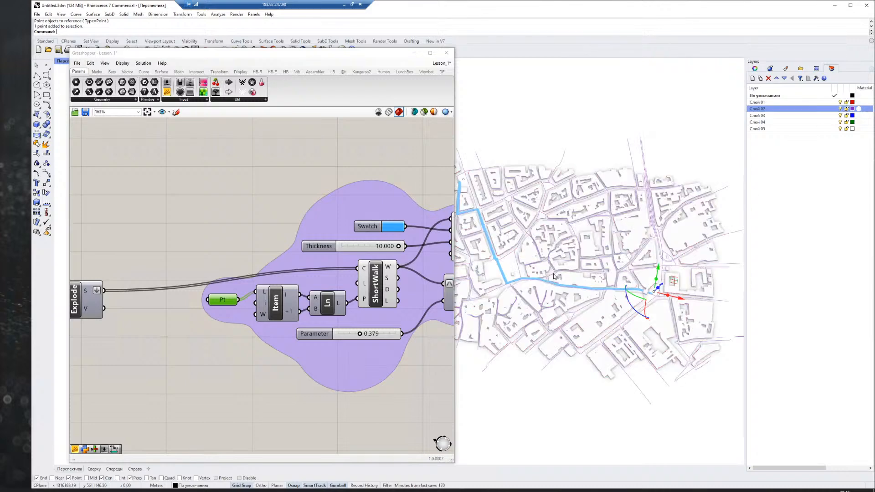
scroll(573, 279, "up", 3)
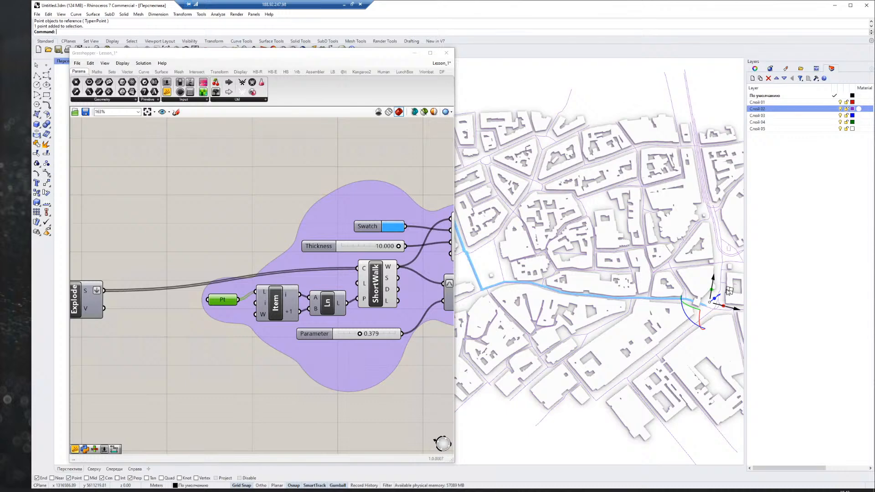
left_click_drag(729, 291, 643, 237)
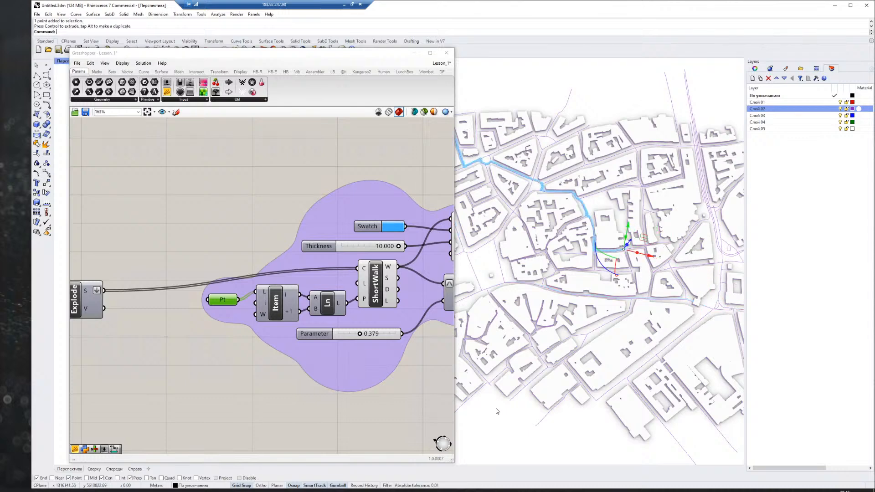
Duplicate the whole shortest-walk group and place the copy directly below the original on the canvas.
scroll(136, 255, "down", 5)
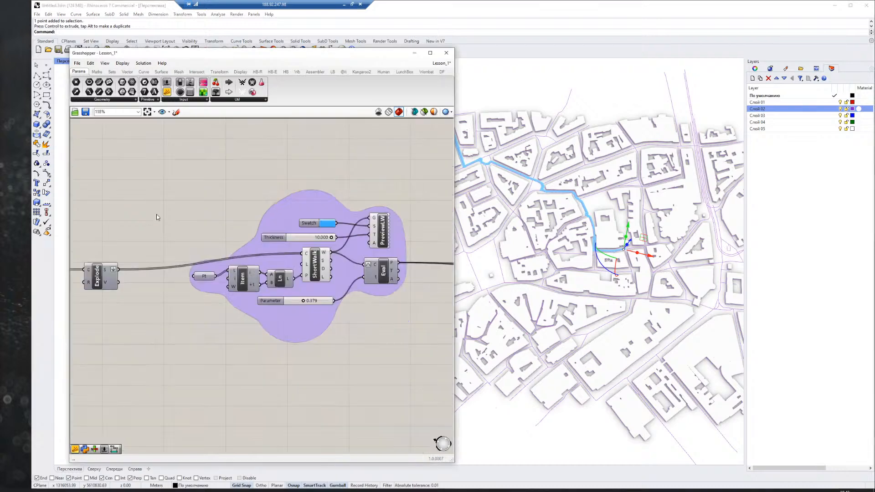
left_click_drag(163, 181, 334, 307)
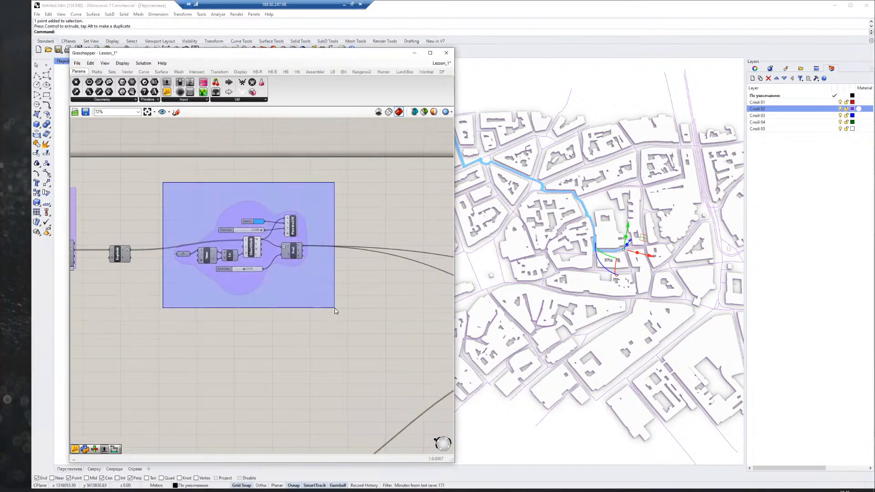
key("ctrl+c")
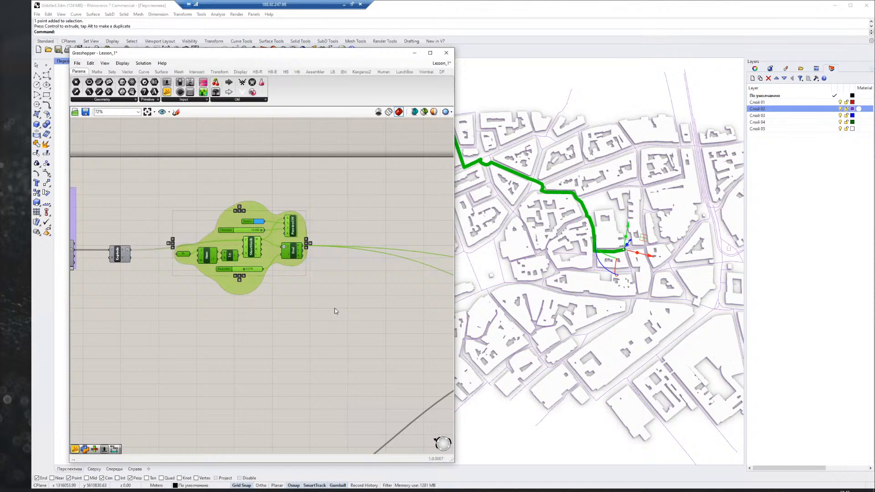
key("ctrl+v")
left_click_drag(250, 296, 253, 395)
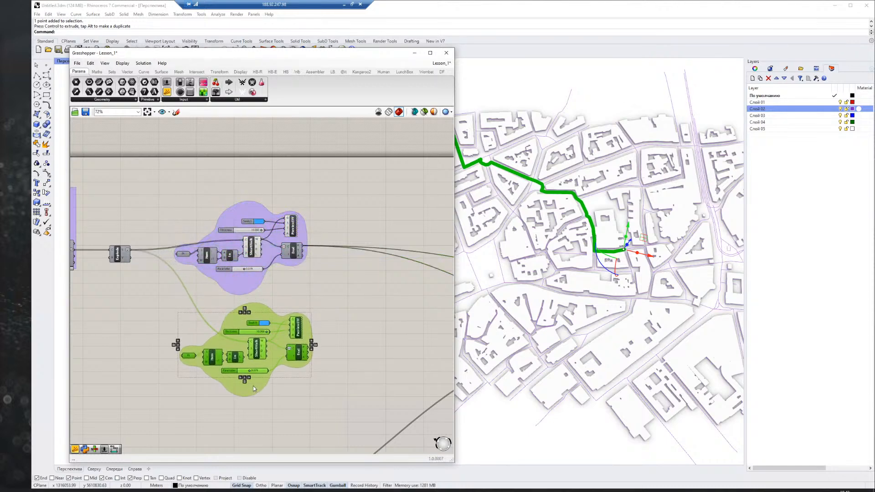
left_click(355, 314)
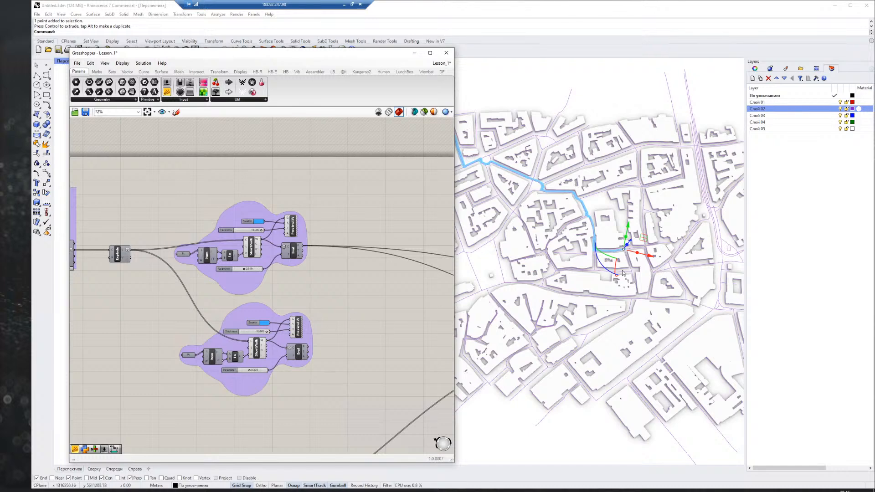
Move the route's end point west from the central blocks to the open square.
scroll(623, 273, "down", 4)
scroll(555, 248, "up", 2)
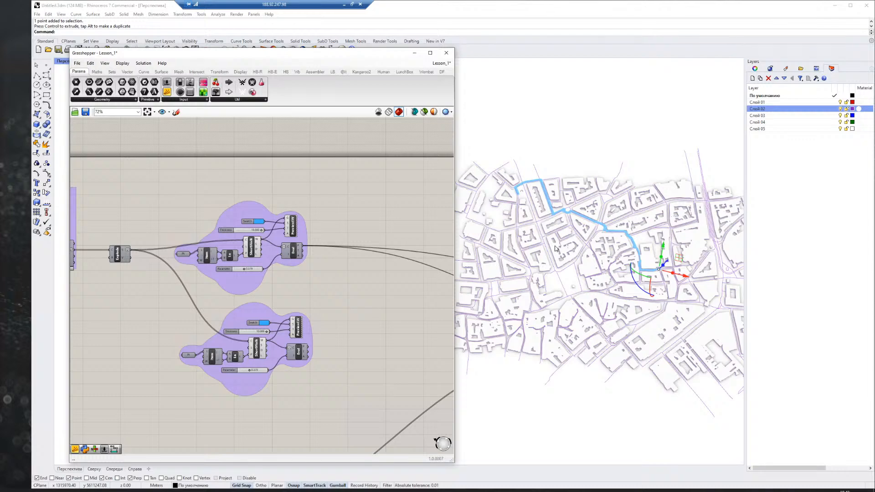
scroll(642, 260, "up", 3)
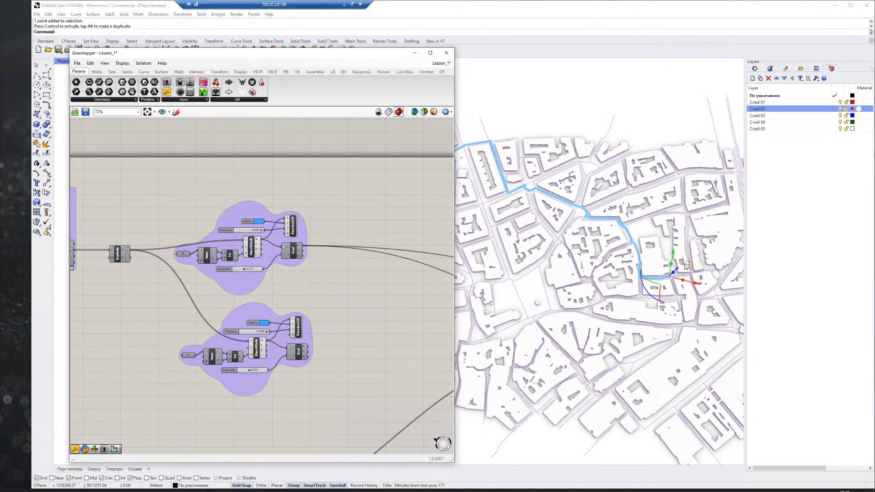
left_click_drag(653, 281, 519, 294)
scroll(572, 305, "down", 6)
scroll(490, 289, "up", 4)
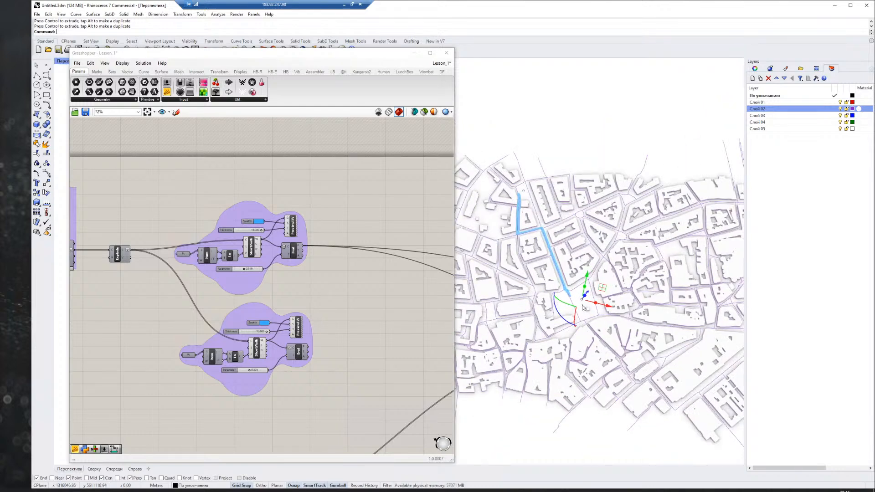
scroll(588, 302, "up", 2)
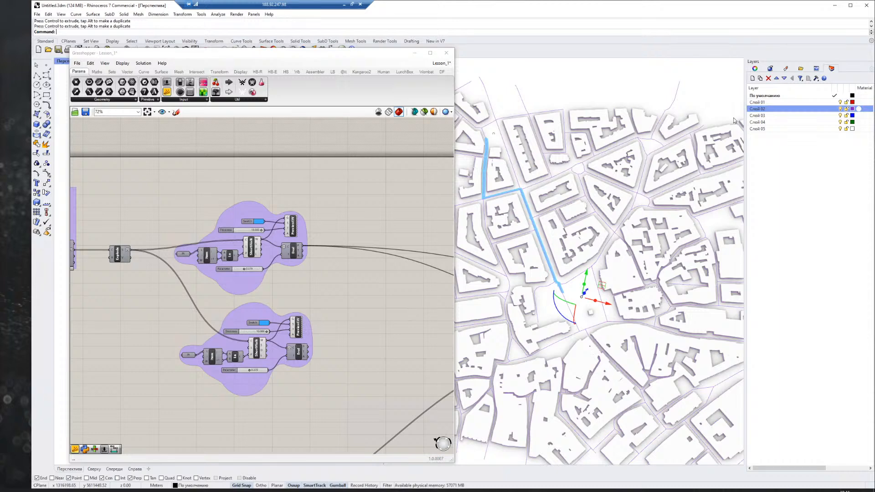
Hide layer Слой 02 and remove both referenced points from the copied group's Pt parameter collection.
left_click(840, 109)
left_click(298, 296)
right_click_drag(297, 297, 329, 250)
scroll(230, 307, "up", 2)
left_click(231, 309)
right_click(232, 310)
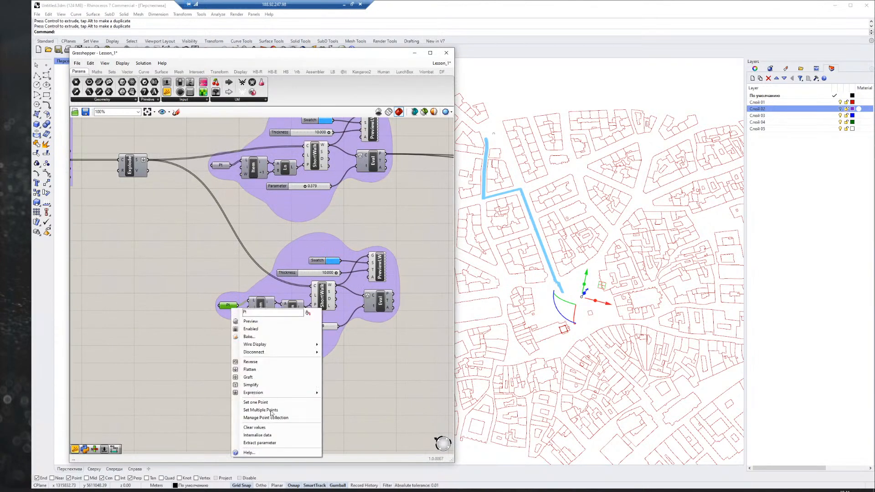
left_click(272, 416)
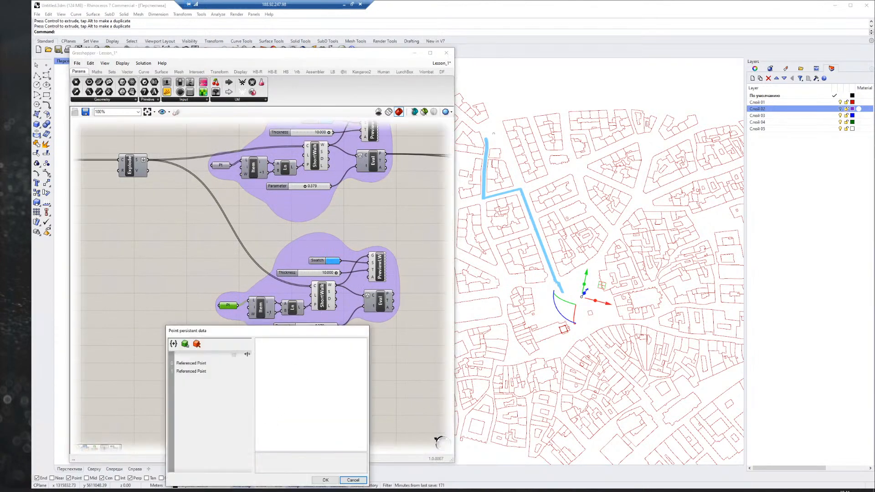
left_click(191, 371)
left_click(197, 344)
left_click(192, 363)
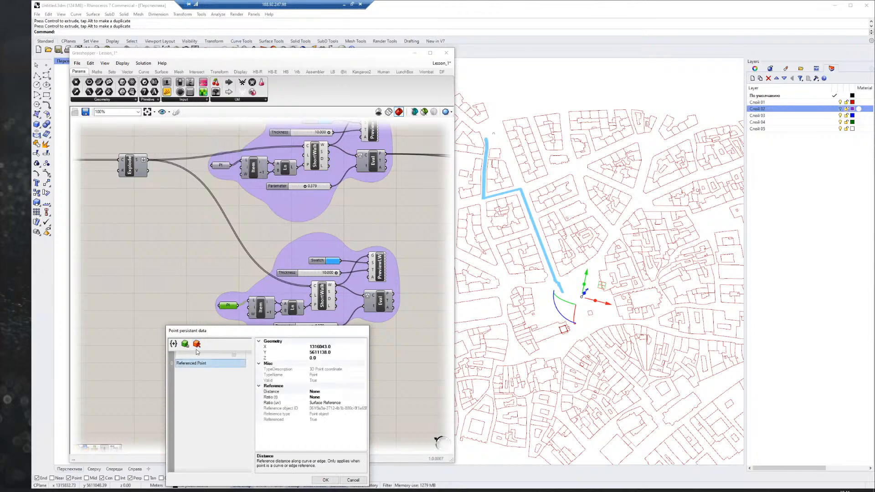
left_click(197, 344)
left_click(325, 480)
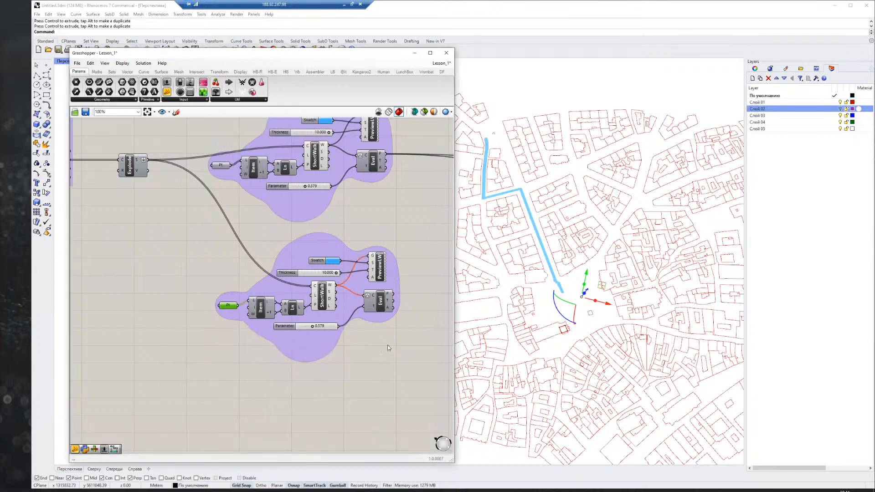
Move the Grasshopper window out of the way and place a new point on the street northeast of the central blocks.
left_click_drag(405, 53, 1, 37)
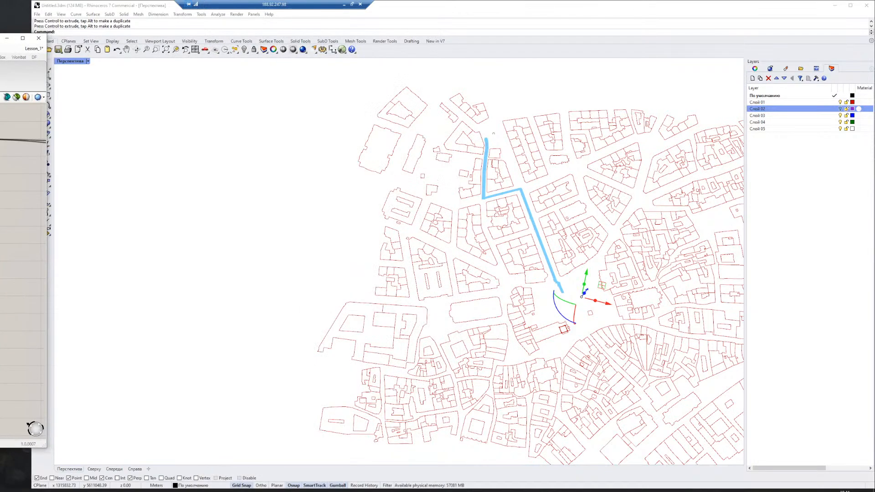
left_click(9, 37)
left_click(46, 65)
scroll(468, 229, "down", 5)
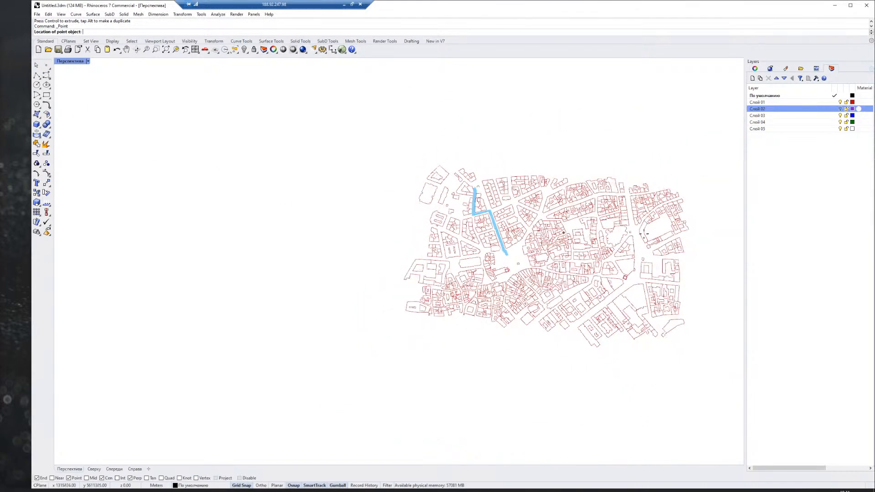
scroll(601, 218, "up", 7)
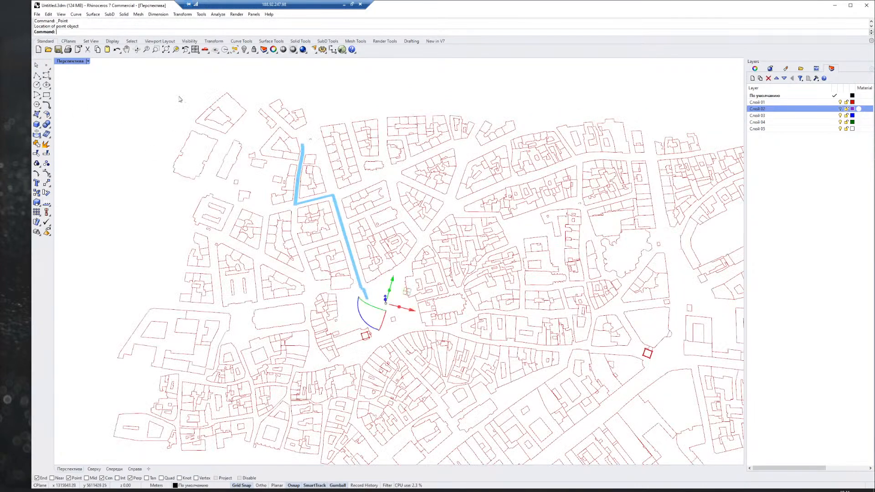
left_click(46, 65)
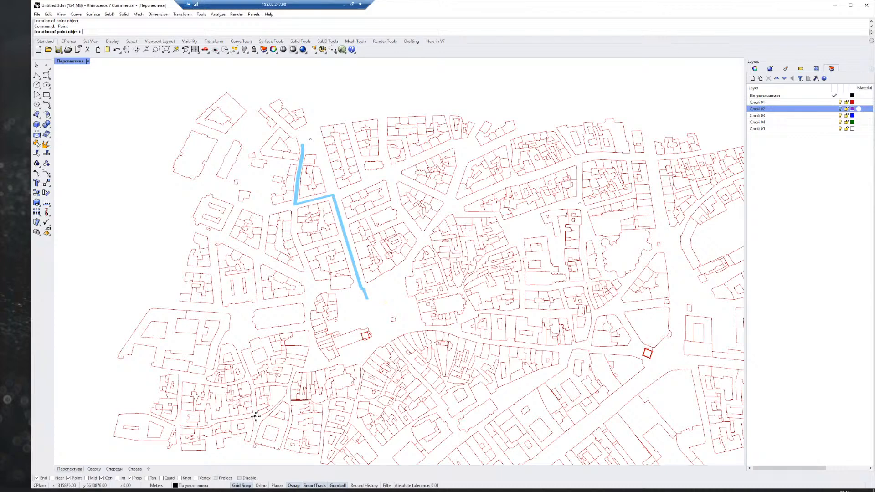
key("Escape")
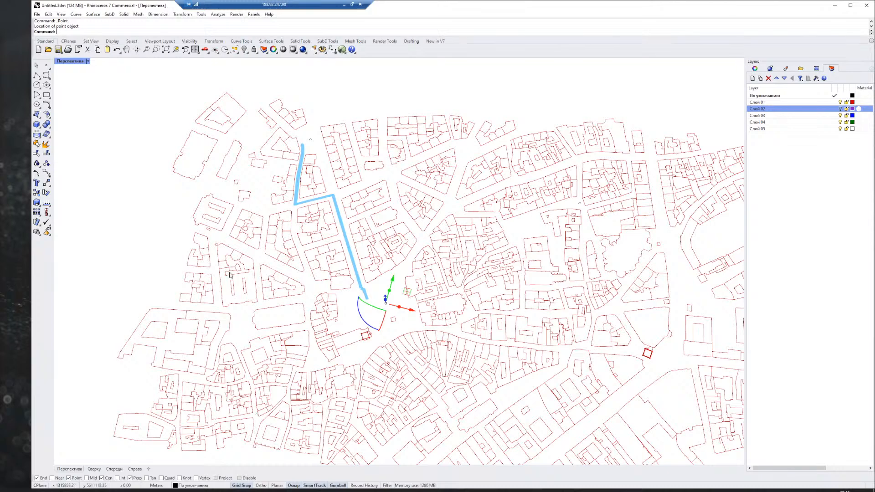
Try to reference the square's point and the new northeastern point in the copied Pt parameter using Set Multiple Points.
key("alt+Tab")
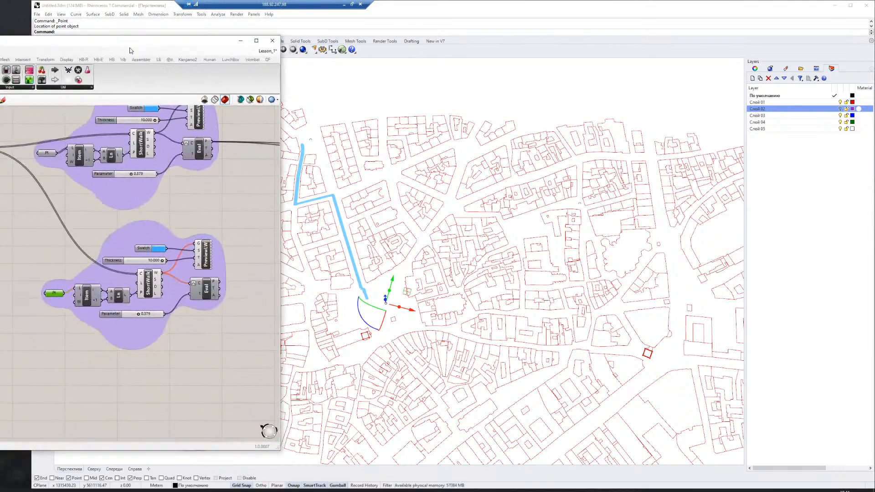
right_click(50, 294)
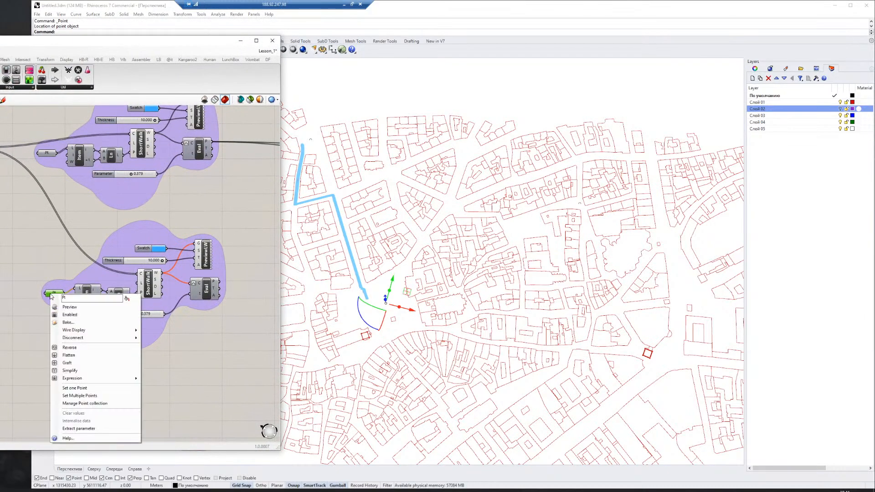
left_click(94, 395)
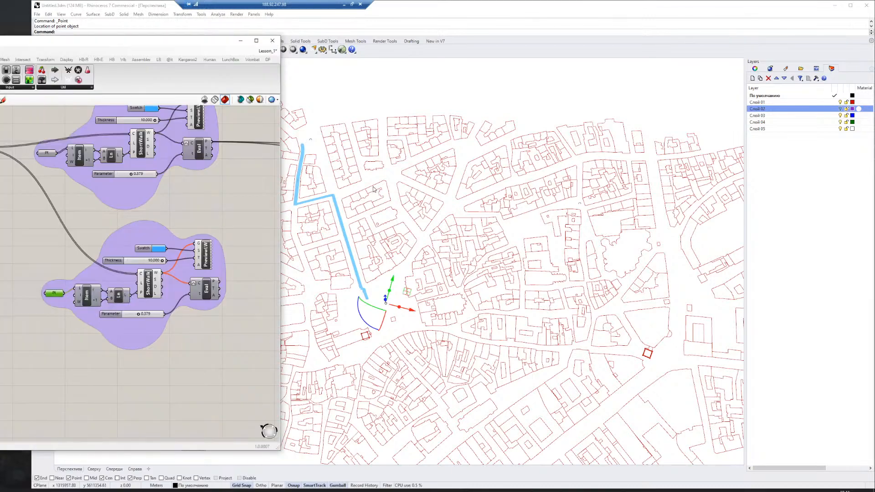
left_click_drag(370, 180, 707, 418)
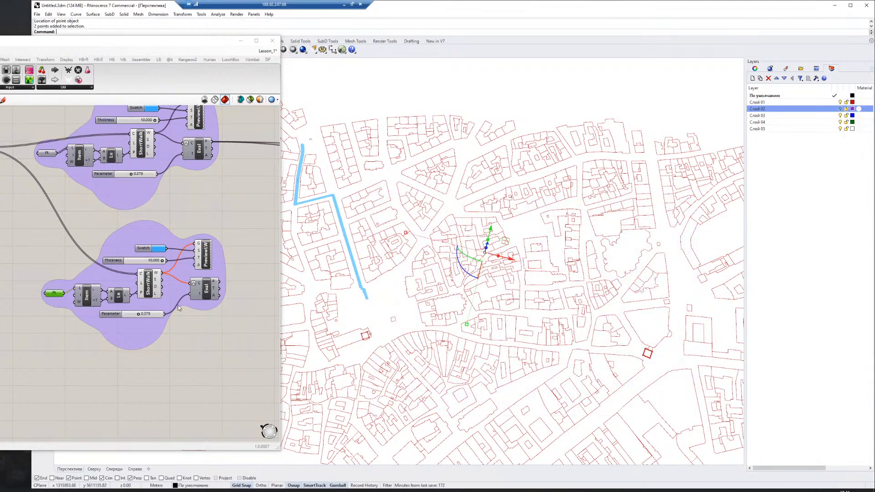
Try to set one point in the copied Pt parameter, undo the stray point placed, and select the northeastern point.
key("space")
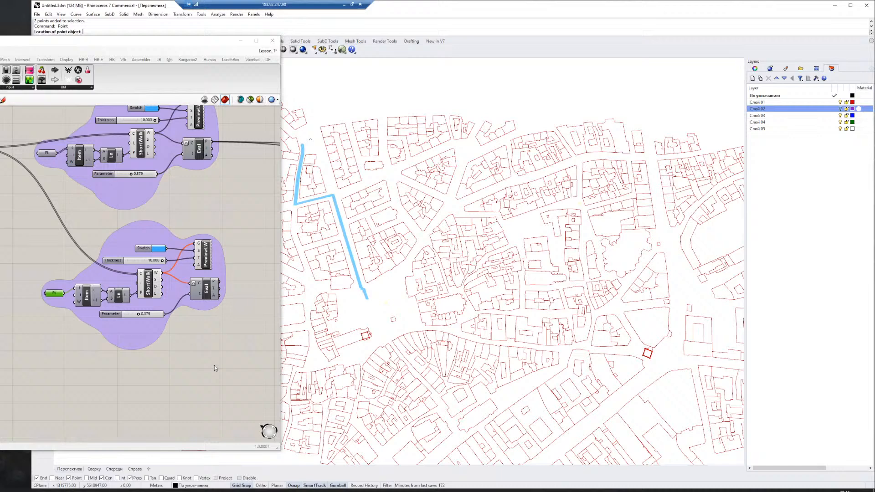
left_click(173, 342)
right_click(59, 294)
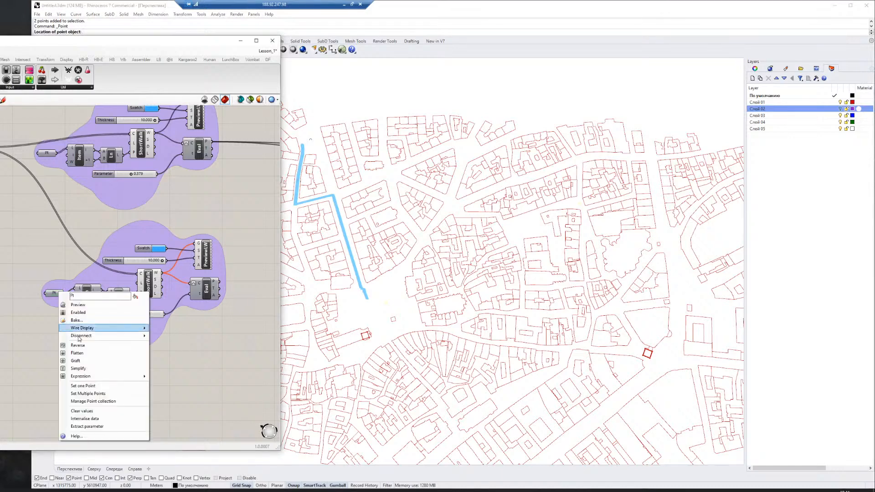
left_click(82, 389)
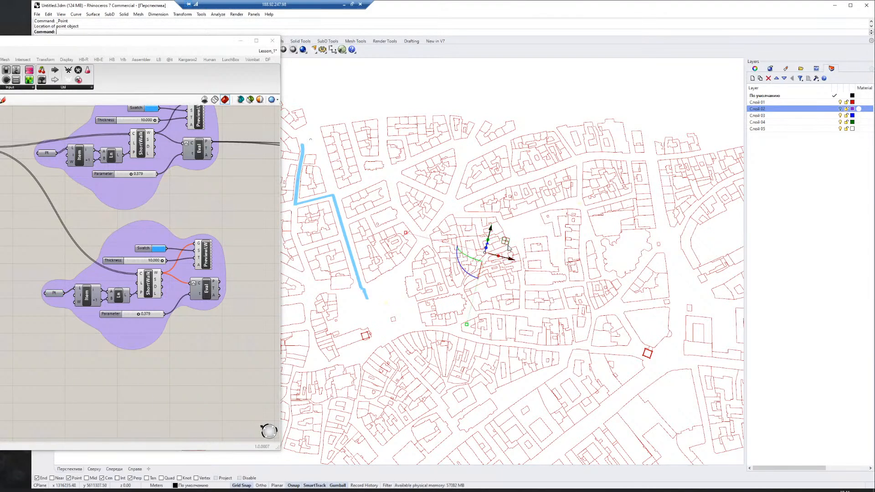
key("ctrl+z")
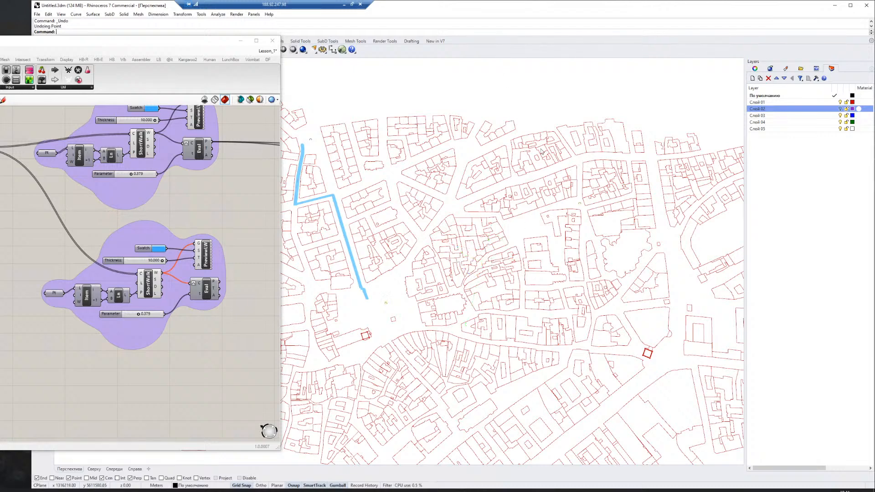
left_click(578, 205)
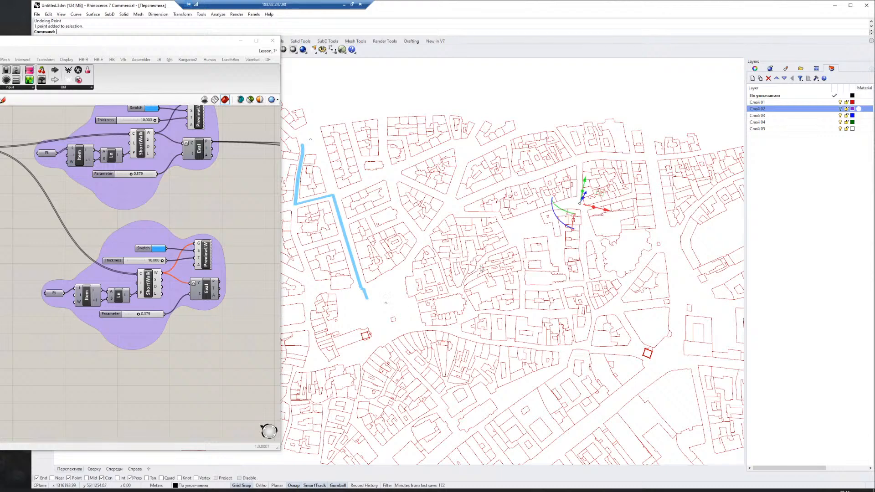
Remove the wrongly captured referenced point from the copied Pt parameter's collection.
right_click(53, 298)
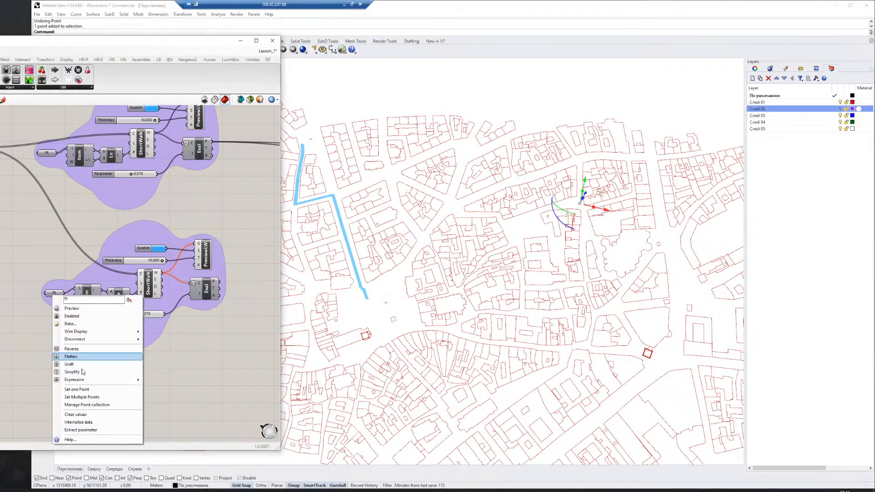
left_click(132, 392)
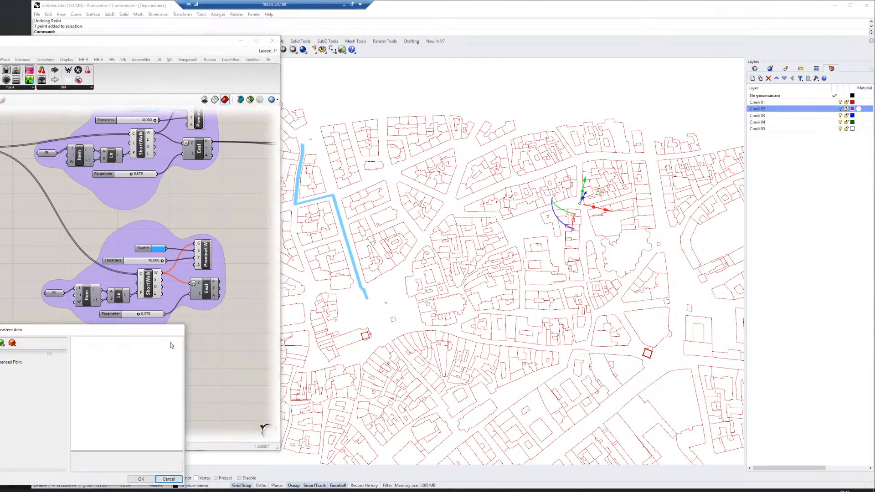
left_click(38, 366)
left_click(141, 479)
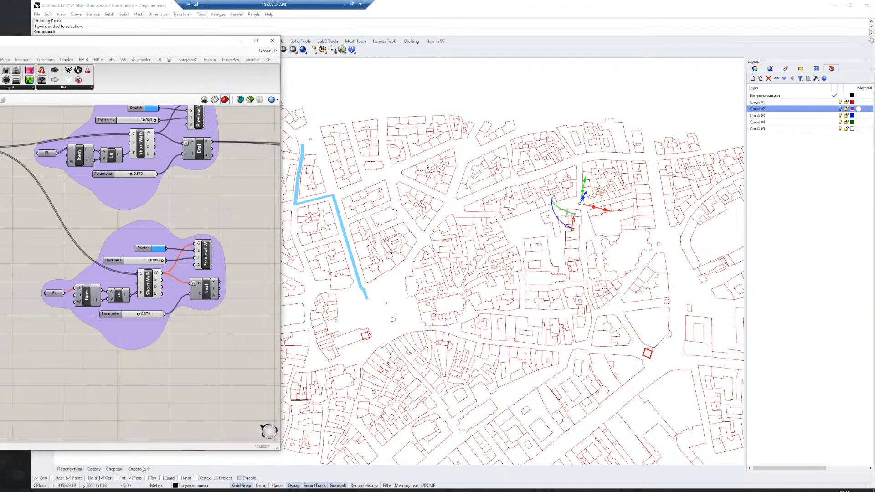
Try Set Multiple Points with the northeastern point still selected, and delete the captured reference from the Pt collection.
right_click(51, 296)
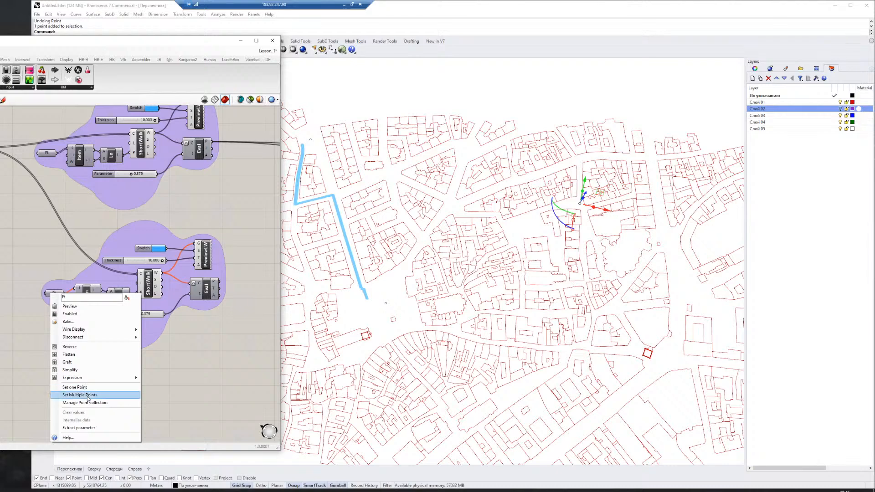
left_click(88, 398)
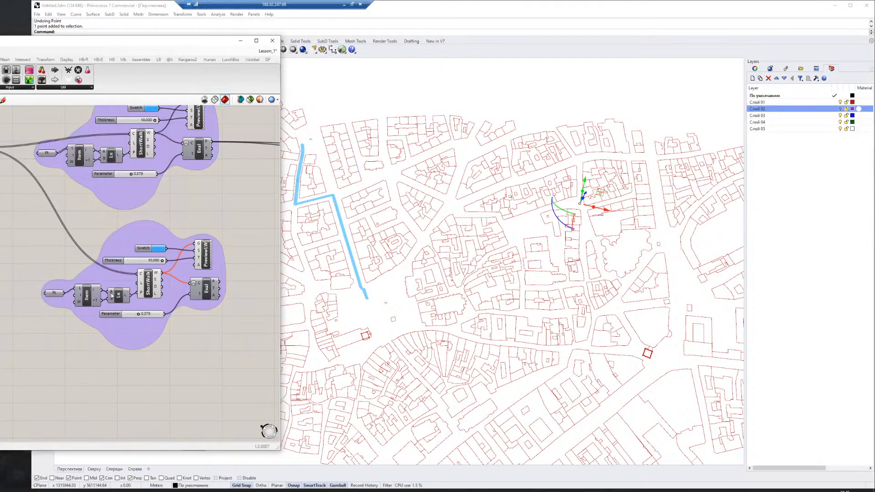
right_click(55, 294)
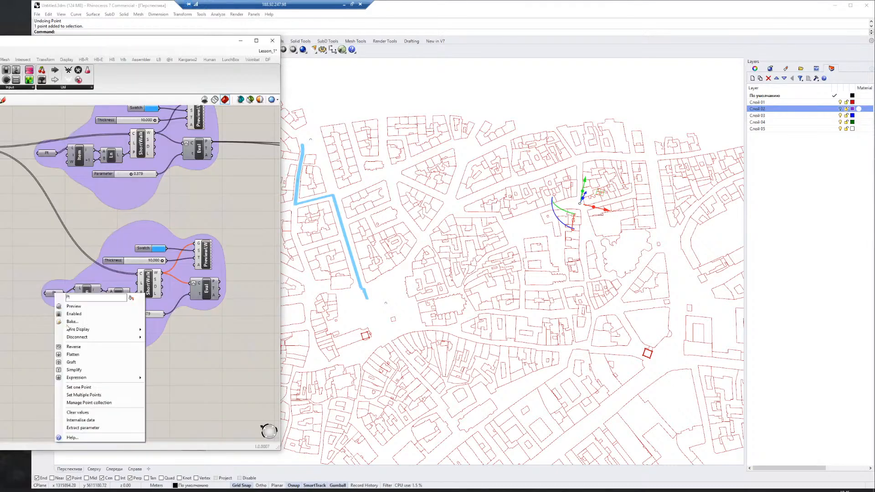
left_click(87, 403)
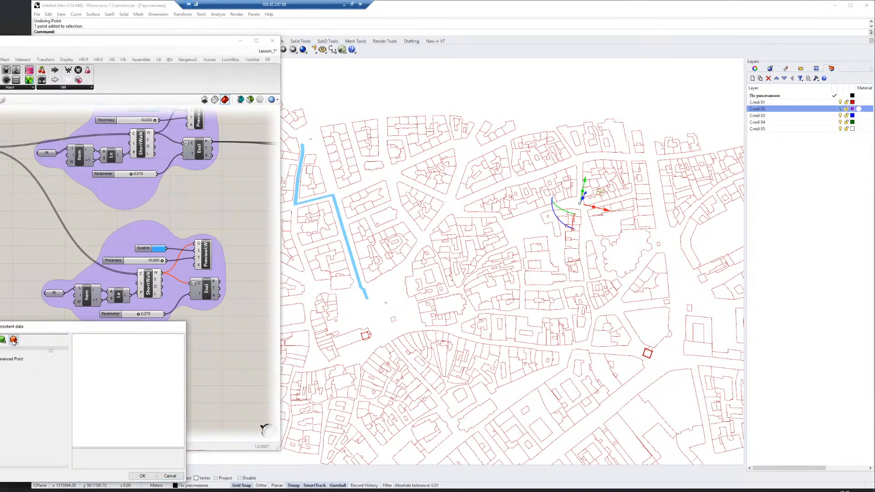
left_click(15, 359)
left_click(14, 340)
left_click(142, 476)
Deselect the northeastern point and reference it together with the square's point in the copied Pt parameter using Set Multiple Points.
left_click(573, 100)
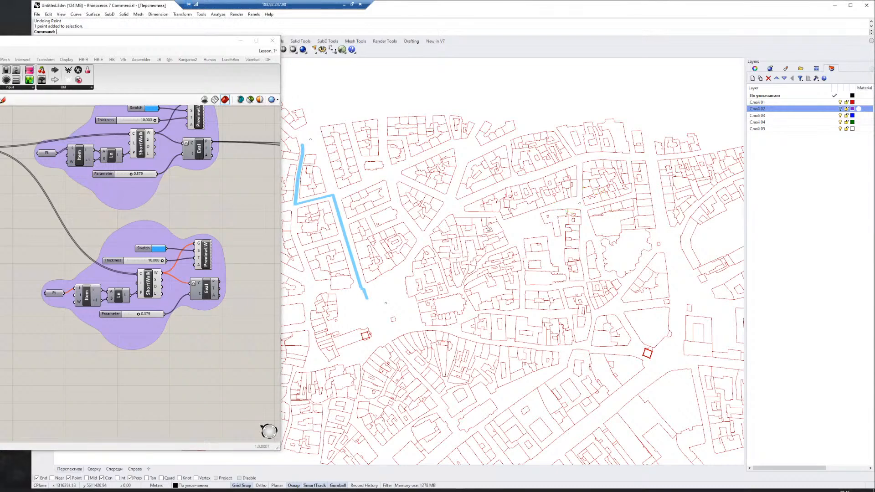
right_click(54, 295)
left_click(86, 398)
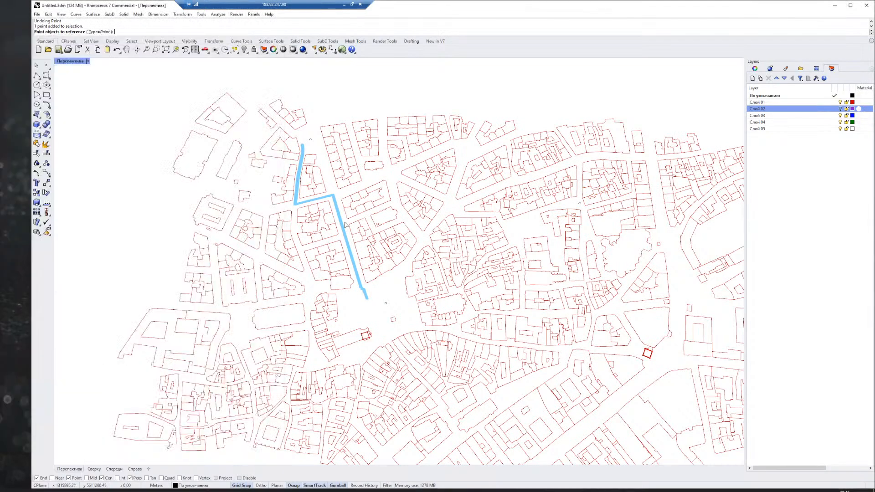
left_click_drag(337, 108, 605, 350)
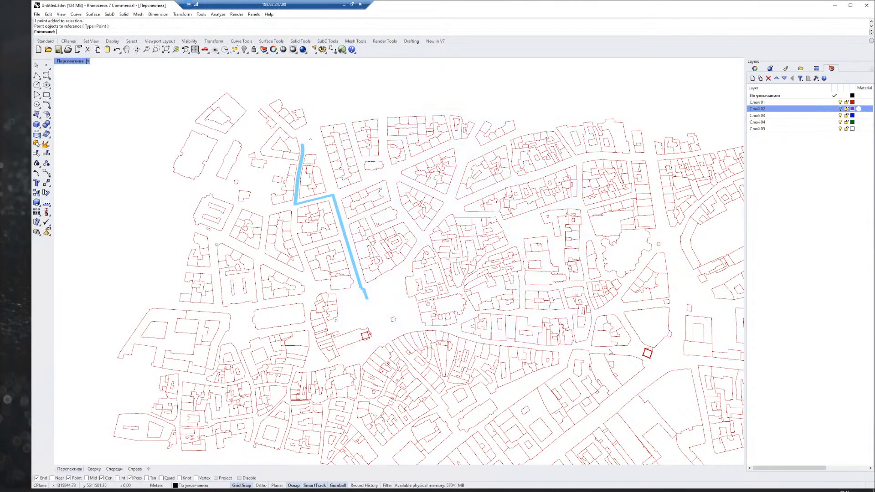
key("Return")
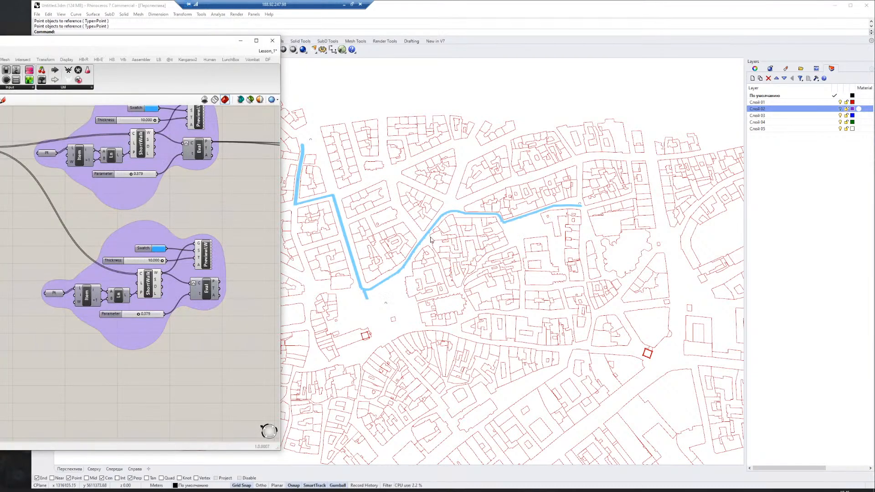
Duplicate the second shortest-walk group and place the copy directly below it on the canvas.
scroll(153, 238, "up", 2)
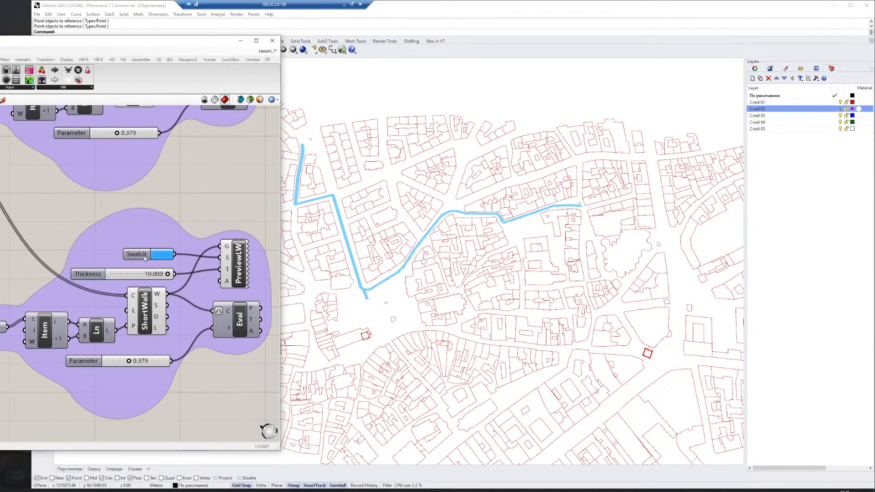
scroll(157, 241, "down", 3)
left_click_drag(41, 214, 237, 341)
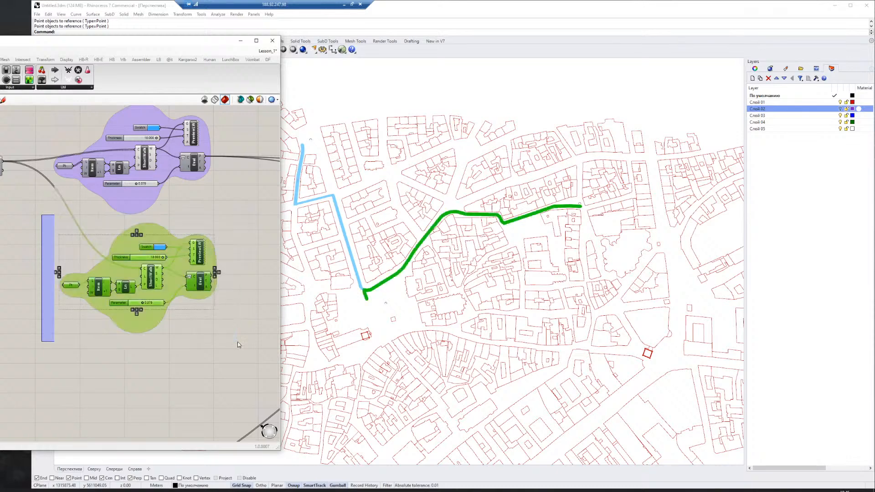
left_click_drag(154, 316, 162, 428, "alt")
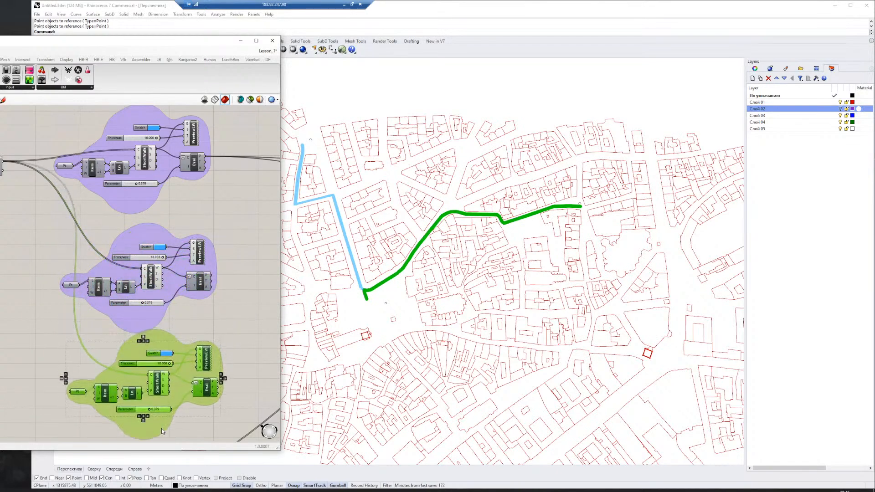
Delete both referenced points from the Pt parameter's point collection in the third shortest-walk group.
right_click_drag(74, 352, 37, 254)
left_click(38, 254)
right_click(46, 299)
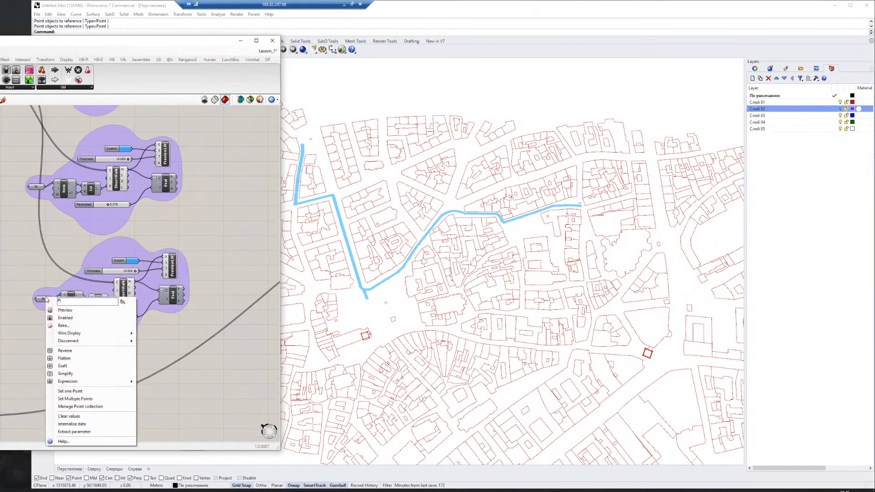
left_click(84, 406)
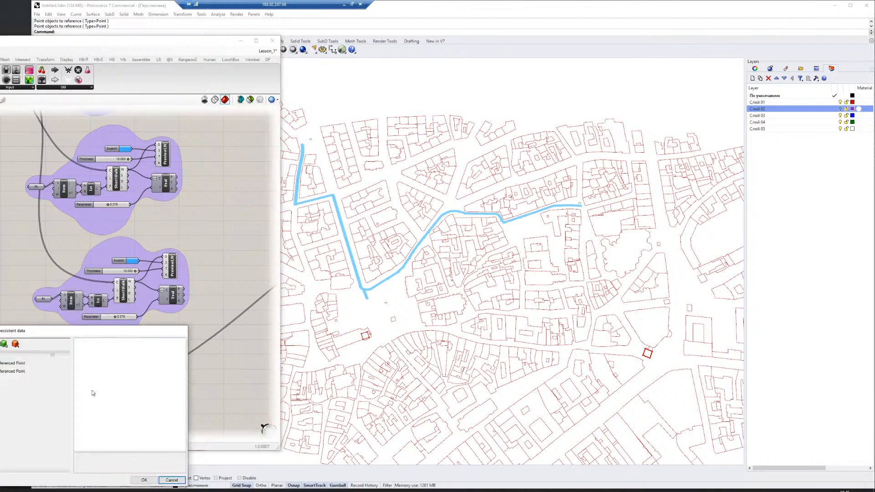
left_click(12, 365)
left_click(15, 344)
left_click(15, 358)
left_click(13, 363)
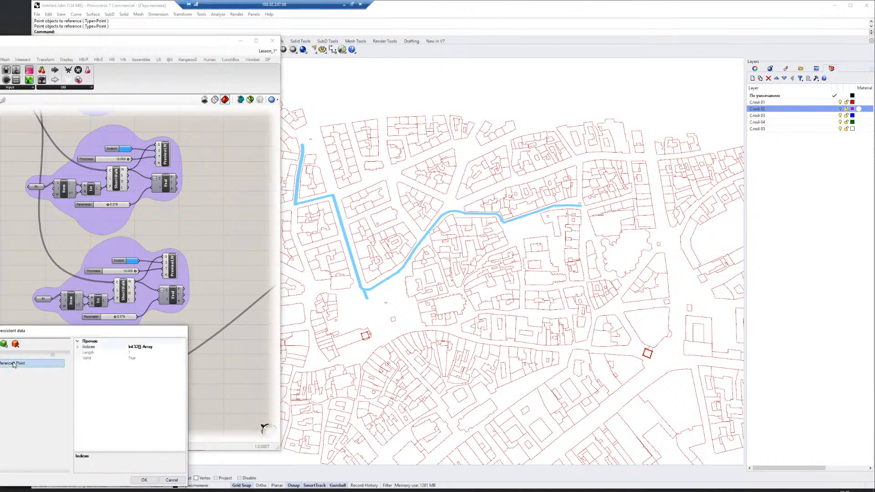
left_click(15, 344)
left_click(144, 480)
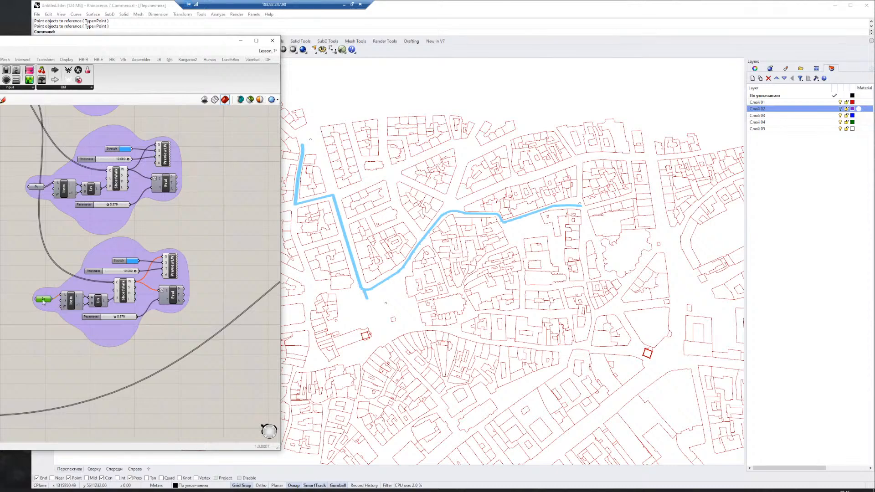
right_click(43, 302)
left_click(80, 412)
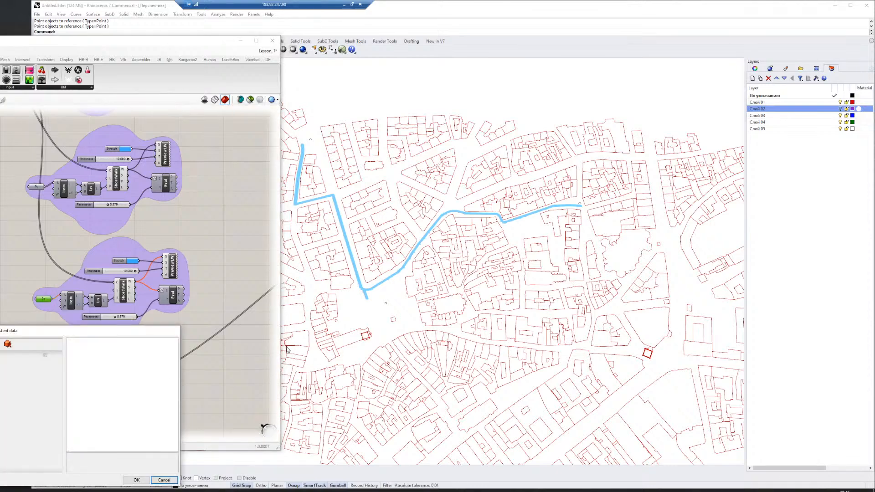
left_click(165, 479)
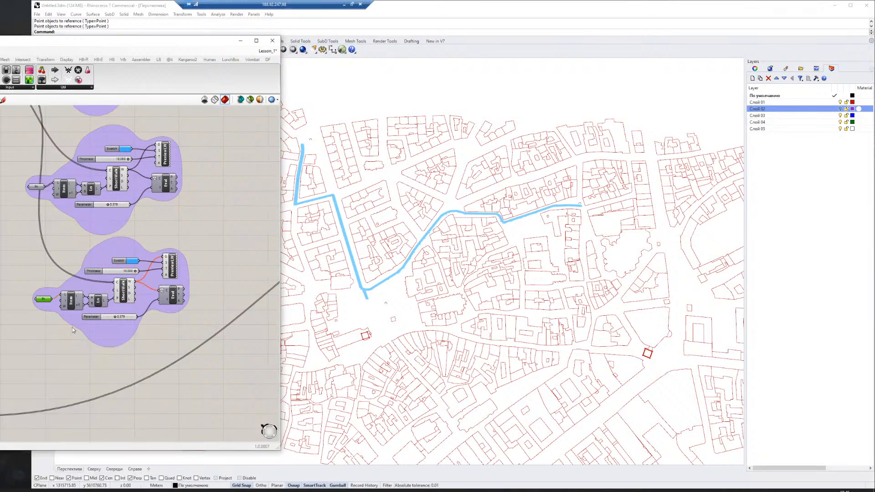
Reference the southwestern point and the square's point in the third group's Pt parameter using Set Multiple Points.
right_click(40, 299)
left_click(68, 401)
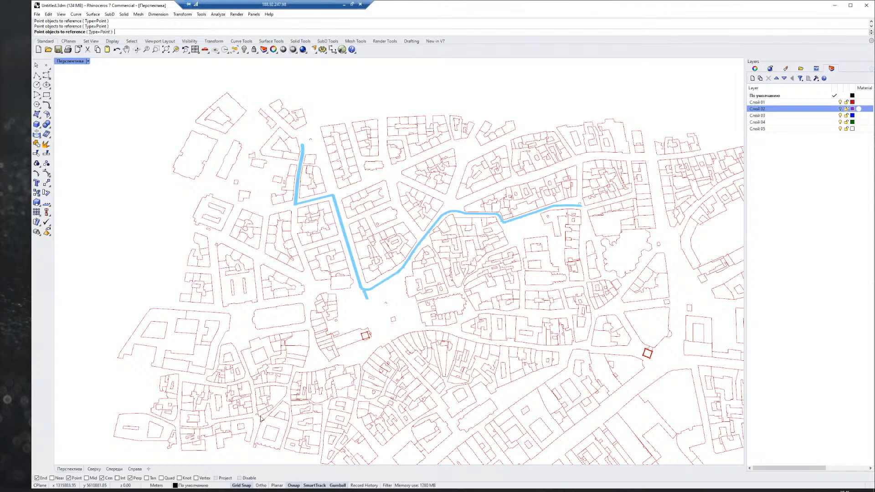
mouse_move(130, 264)
left_mouse_down()
mouse_move(415, 461)
mouse_move(404, 454)
left_mouse_up()
key("Return")
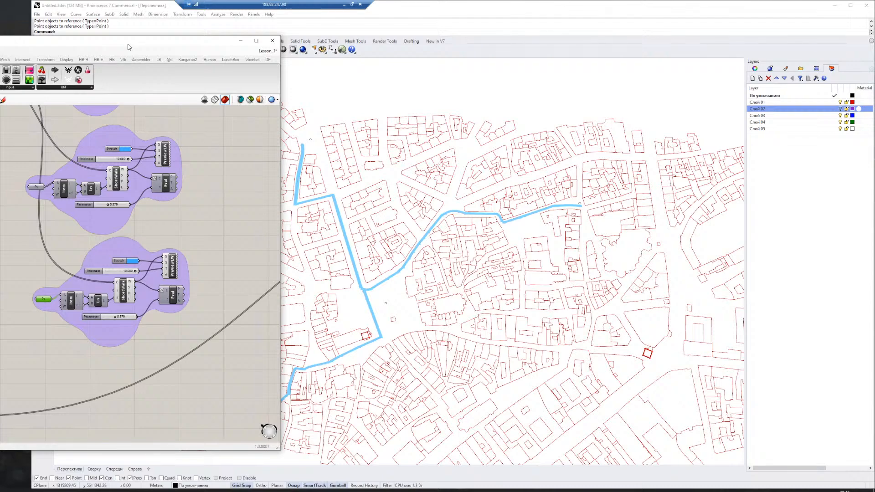
Change the colour swatch of the second shortest-walk group to purple.
left_click_drag(132, 42, 217, 52)
scroll(531, 203, "down", 8)
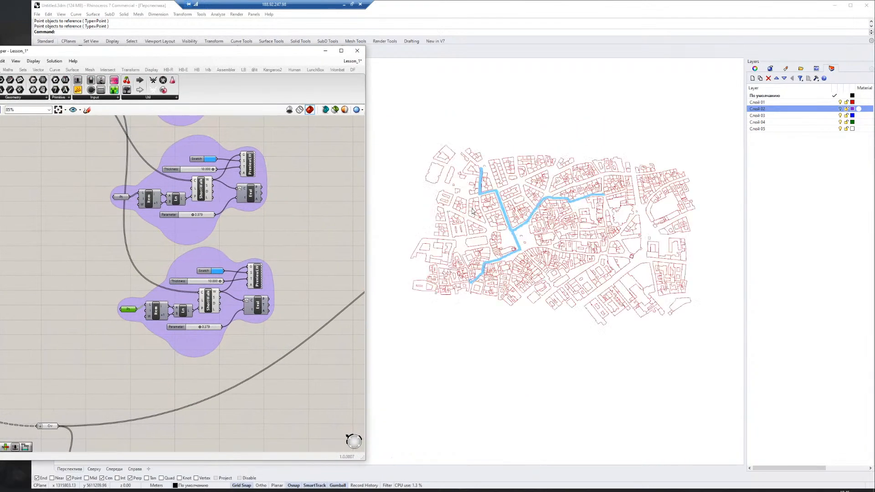
scroll(501, 226, "up", 8)
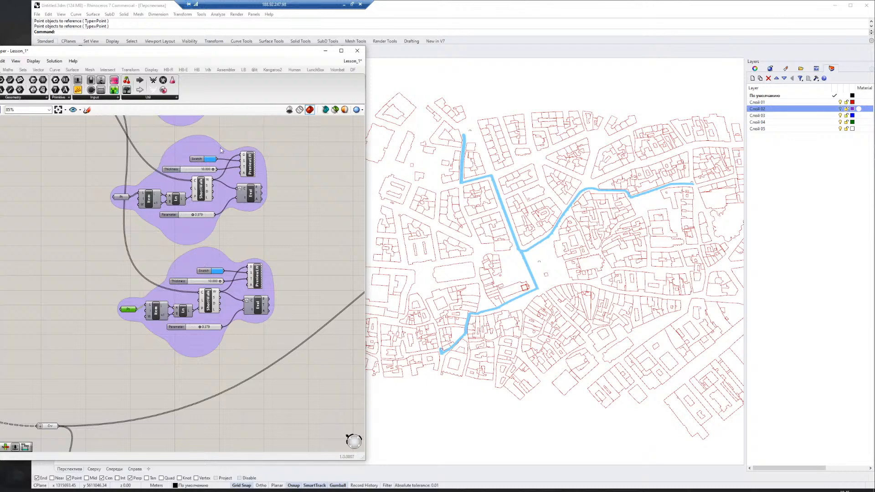
scroll(220, 150, "up", 3)
left_click(189, 163)
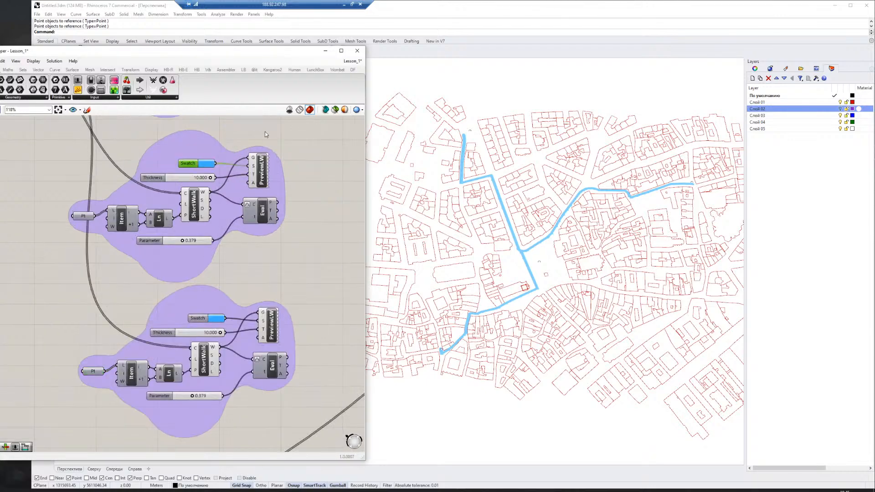
left_click(203, 163)
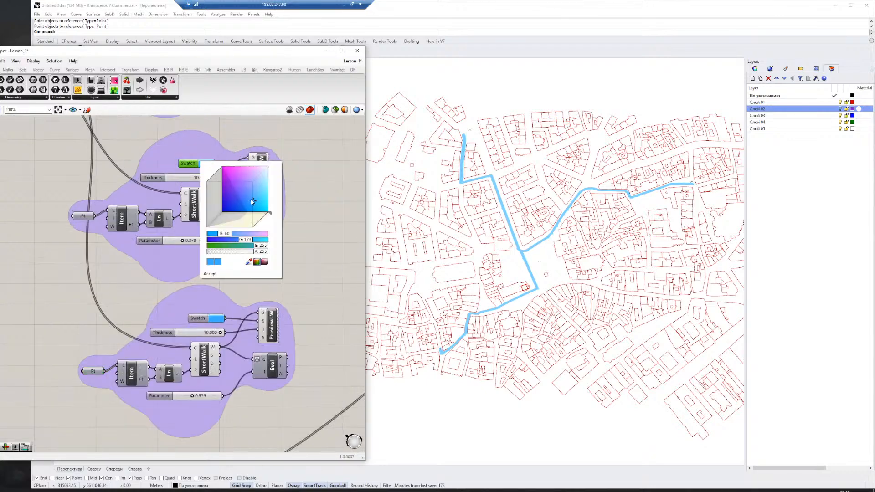
left_click_drag(253, 202, 232, 180)
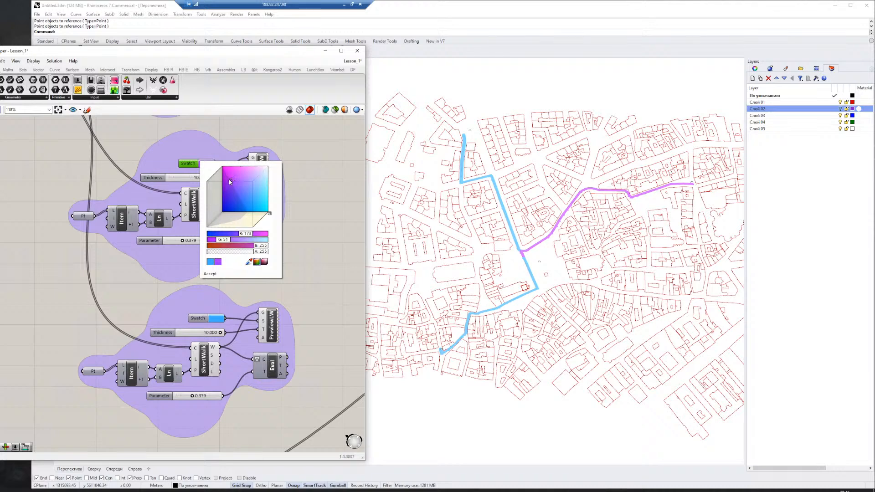
left_click(326, 266)
Change the colour swatch of the third shortest-walk group to dark blue.
left_click(216, 318)
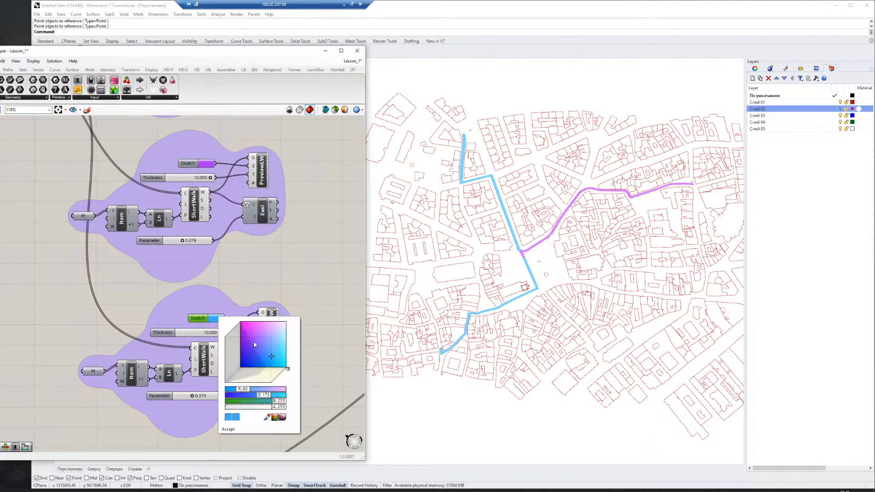
left_click_drag(267, 352, 242, 363)
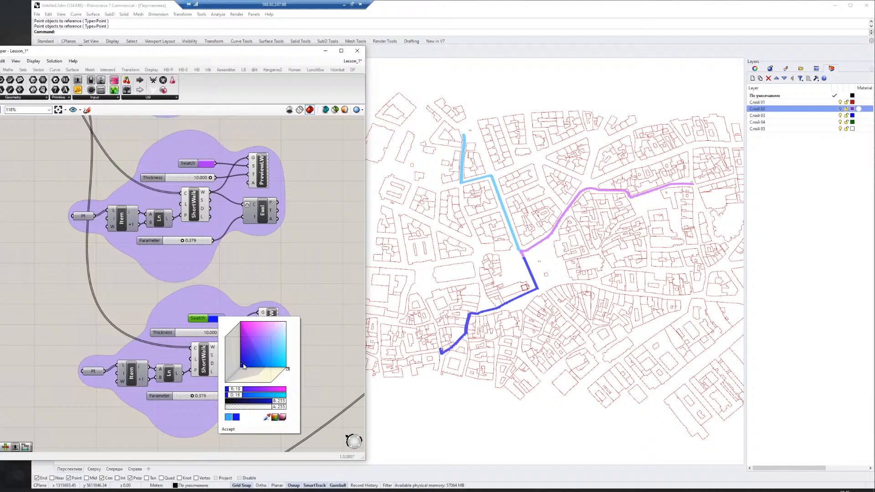
left_click(317, 284)
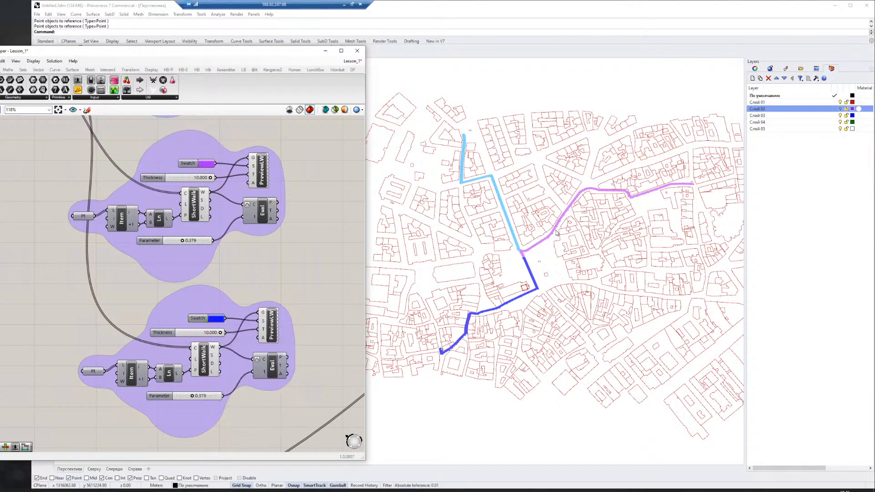
Select the routes' shared point in the square and reposition it among the streets to the north.
scroll(557, 276, "down", 2)
right_click_drag(539, 275, 477, 285, "shift")
scroll(476, 284, "up", 2)
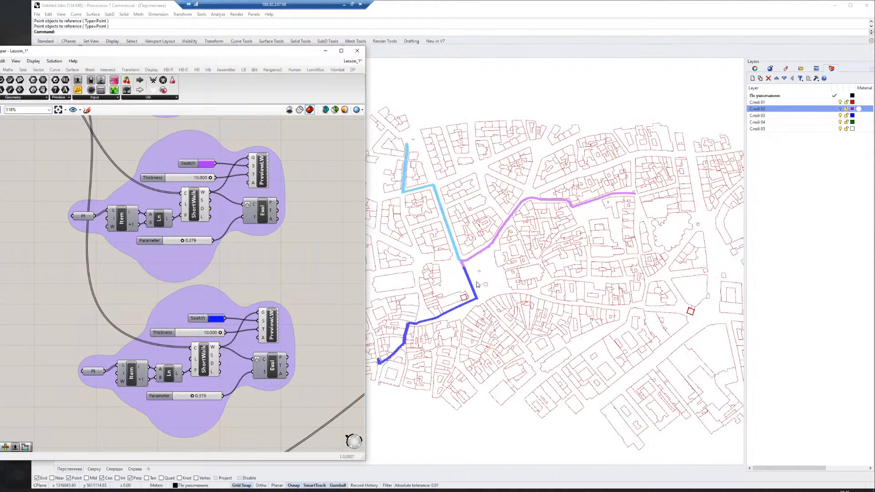
left_click(452, 279)
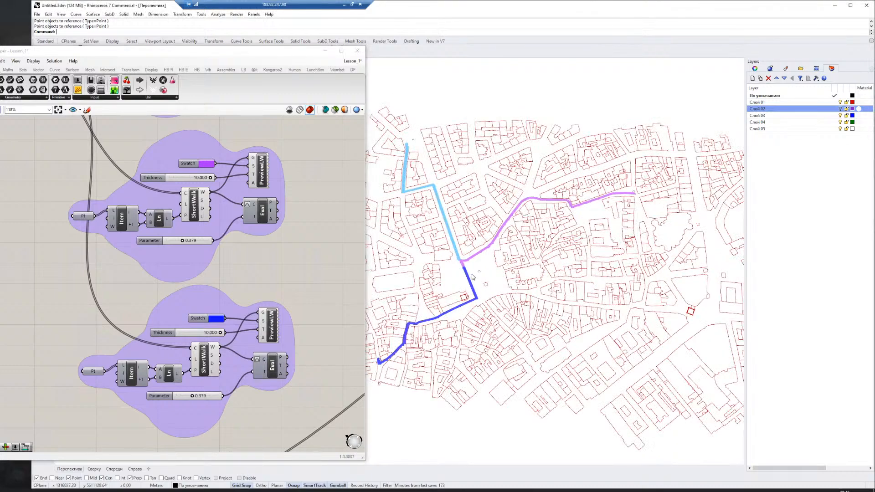
left_click(479, 271)
scroll(508, 259, "down", 3)
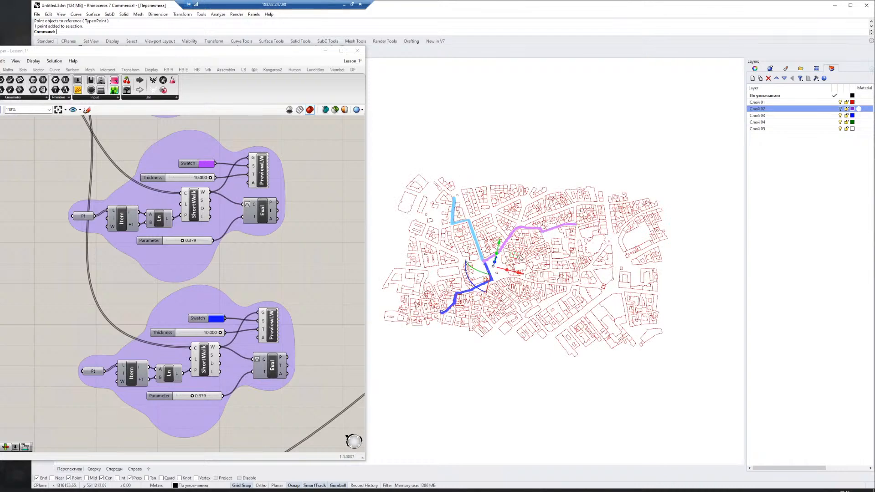
left_click_drag(515, 253, 523, 220)
scroll(543, 195, "up", 5)
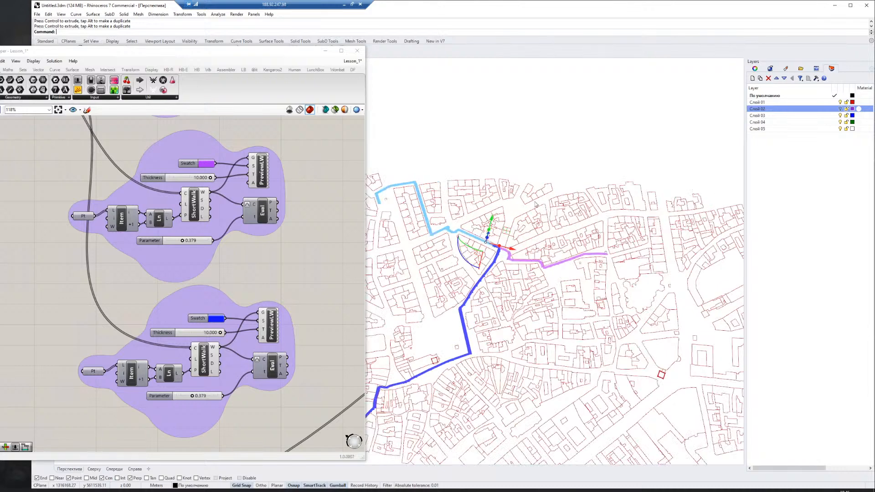
scroll(500, 235, "down", 4)
scroll(427, 303, "up", 3)
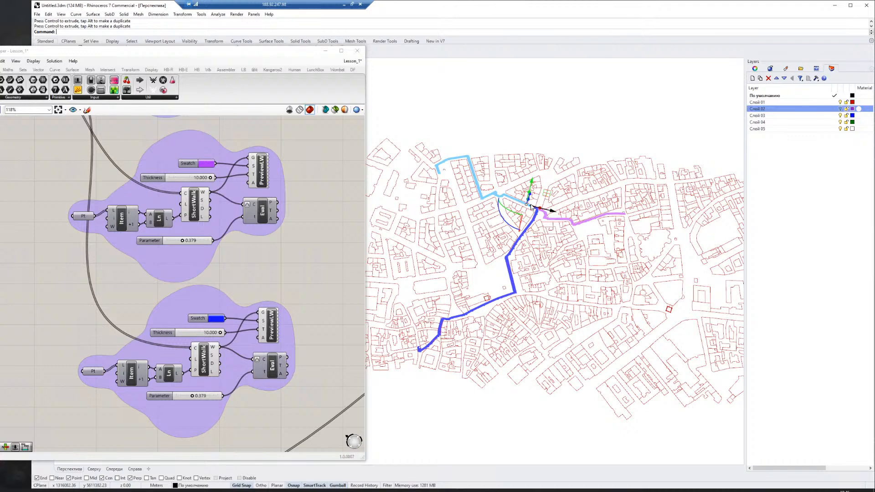
mouse_move(530, 206)
left_mouse_down()
mouse_move(526, 228)
mouse_move(531, 196)
mouse_move(541, 209)
left_mouse_up()
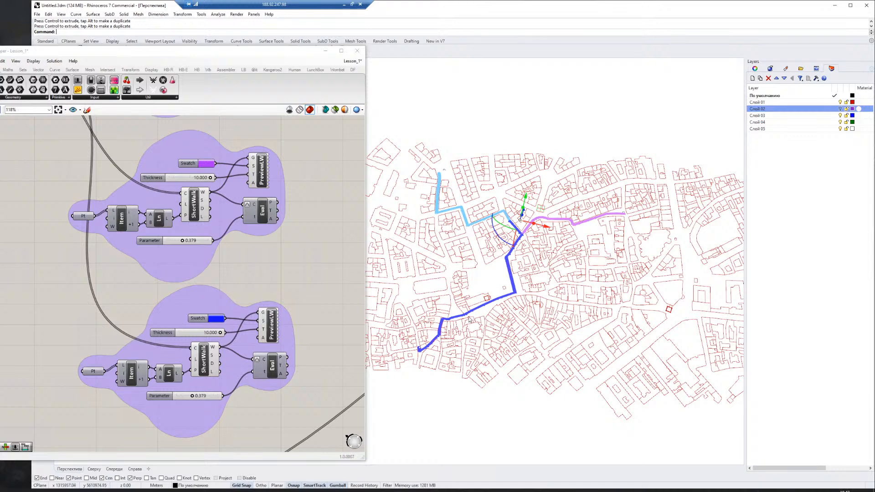
Turn on the layer Слой 02 and move the shared point into the blocks east of the square.
left_click(840, 109)
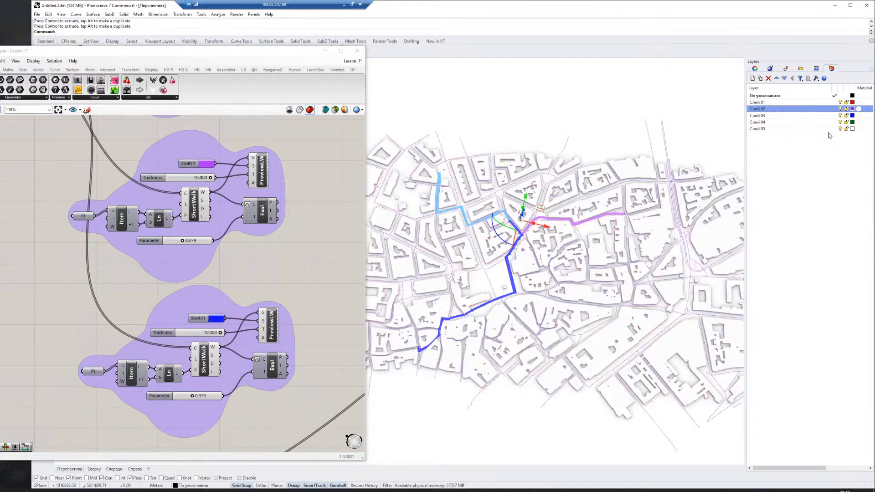
left_click_drag(541, 218, 575, 288)
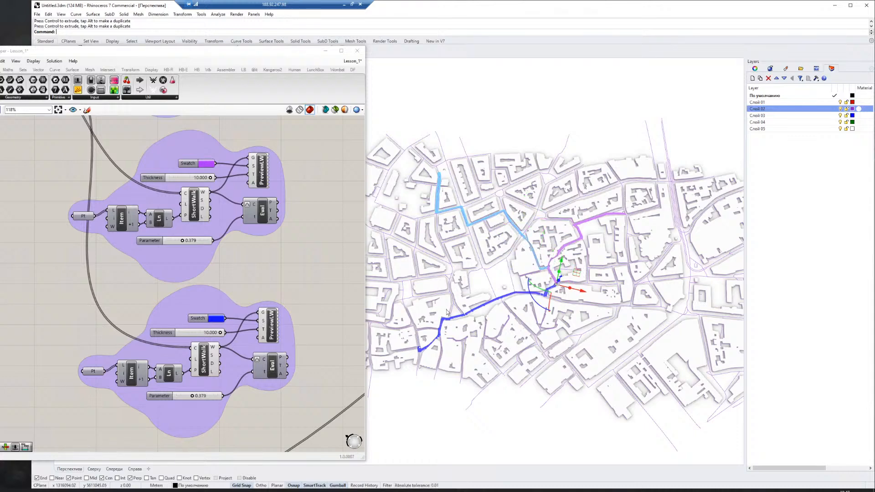
Add a panel beside the first shortest-walk group and connect it to the L output of its ShortWalk component.
scroll(264, 253, "down", 4)
scroll(215, 229, "up", 3)
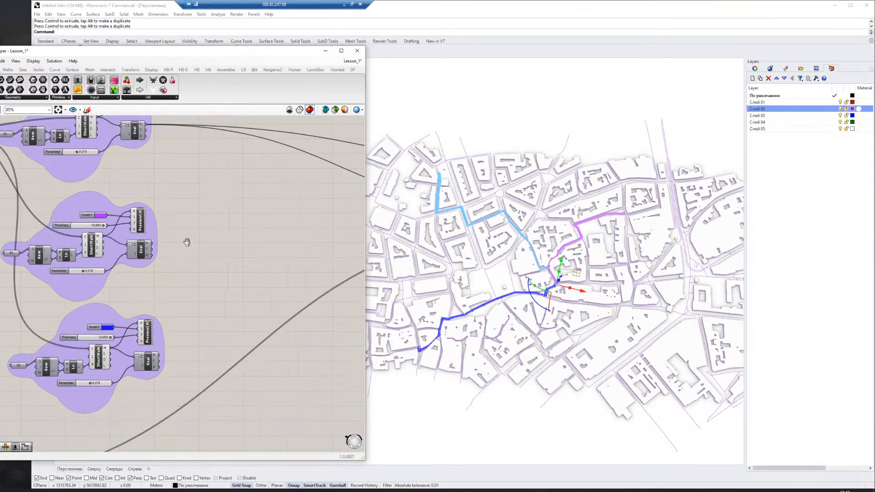
left_click(78, 91)
left_click(193, 198)
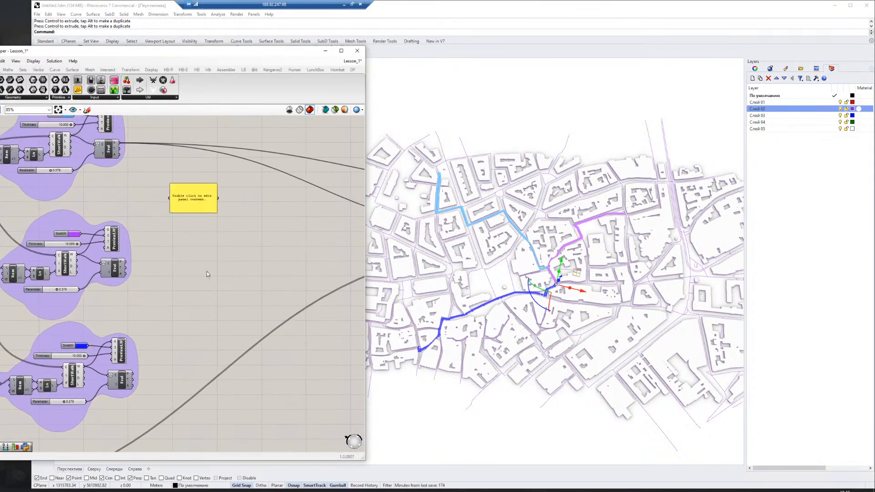
right_click_drag(98, 160, 115, 184)
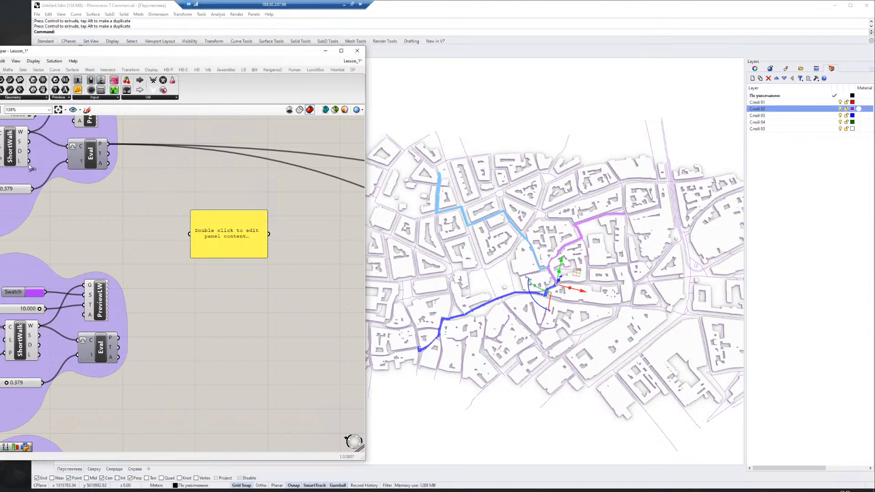
mouse_move(21, 163)
left_click_drag(21, 163, 189, 234)
scroll(209, 288, "down", 2)
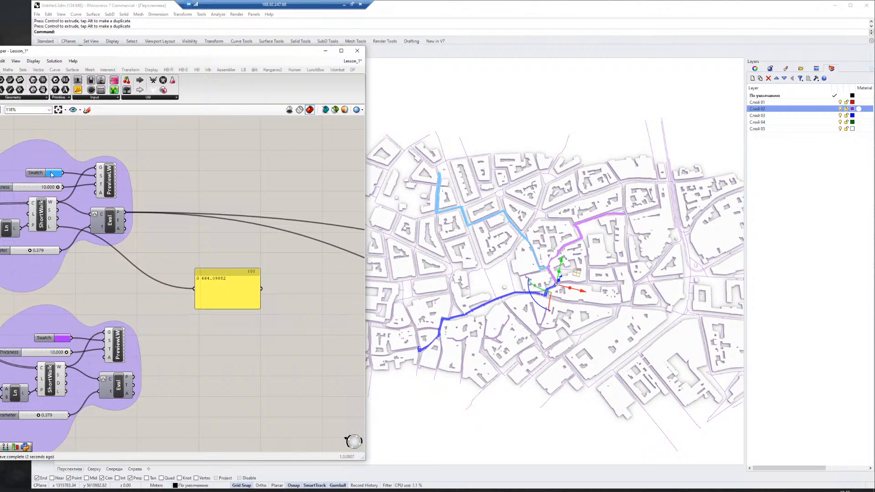
left_click_drag(213, 288, 210, 269)
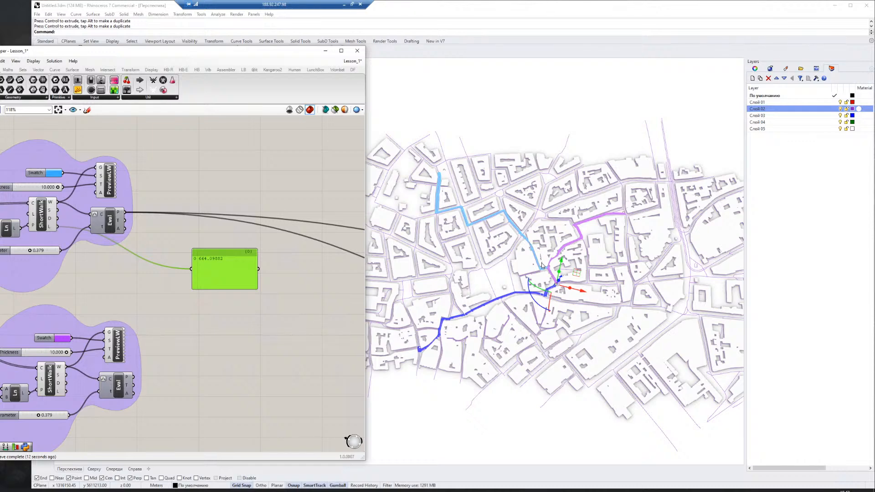
Add a panel beside the second group and connect it to its ShortWalk component's L output.
right_click_drag(251, 375, 275, 303)
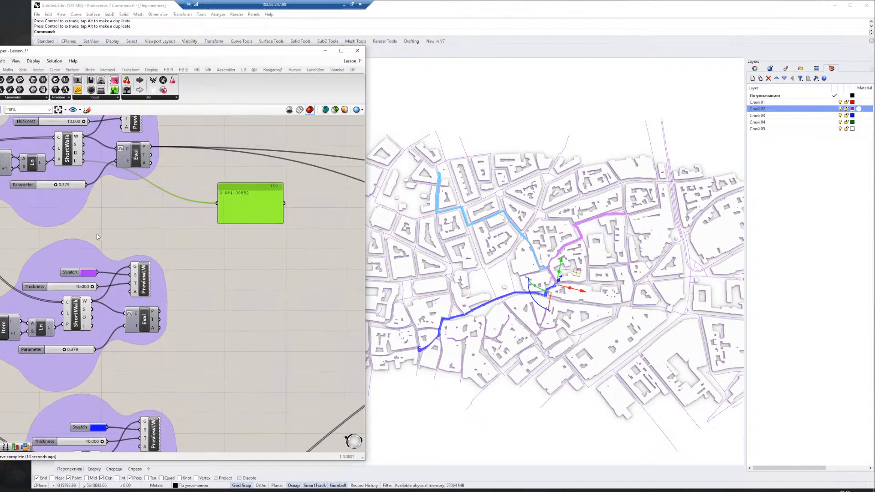
left_click_drag(80, 91, 258, 274)
left_click_drag(92, 326, 218, 286)
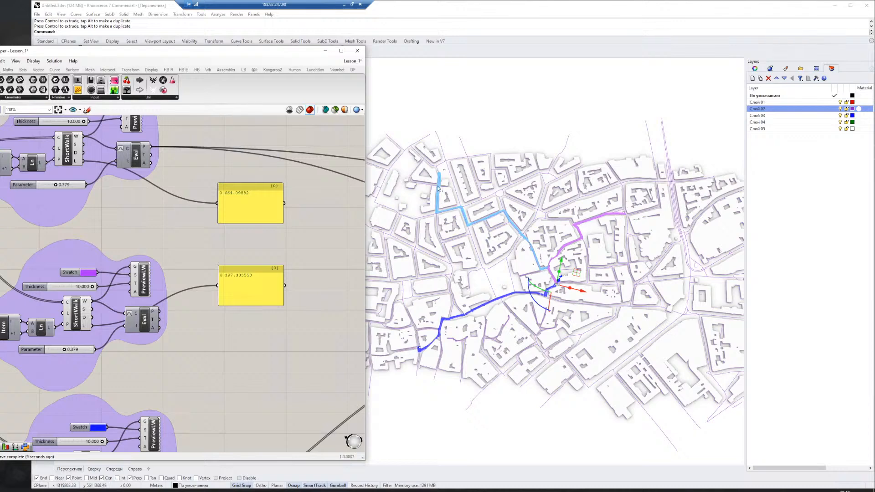
Add a panel beside the third group and connect it to its ShortWalk component's L output.
right_click_drag(282, 353, 272, 258)
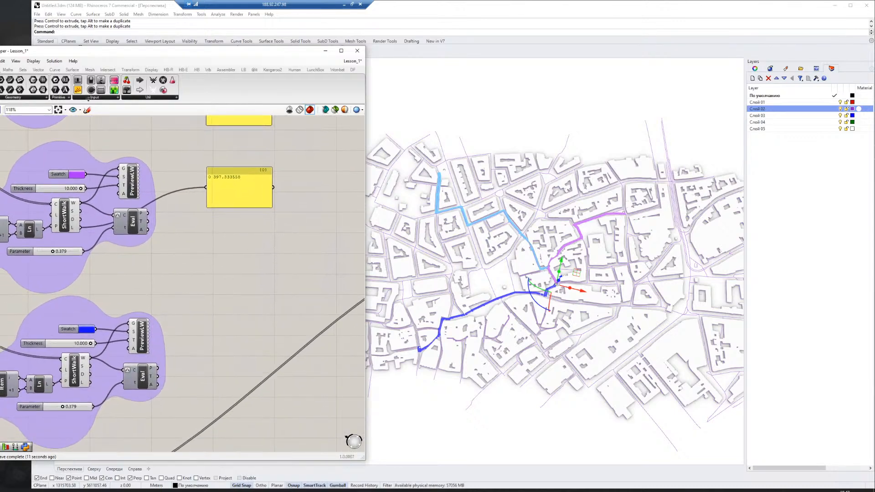
left_click_drag(78, 90, 240, 311)
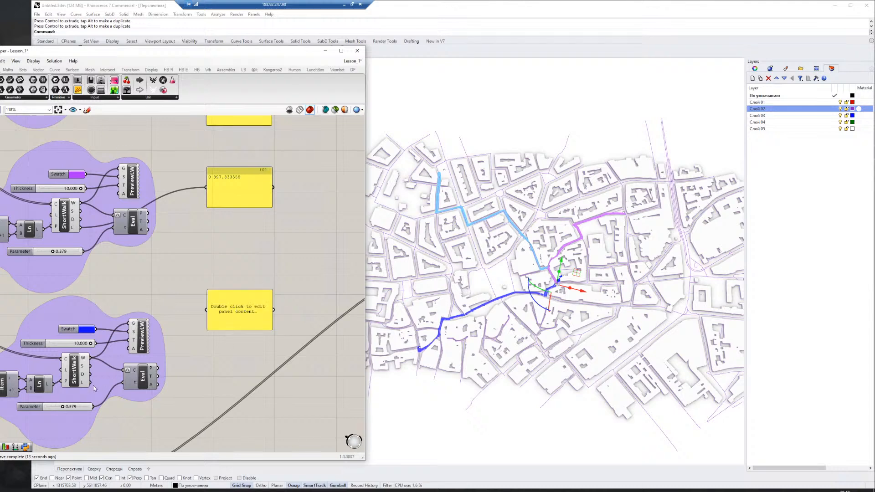
left_click_drag(91, 382, 207, 320)
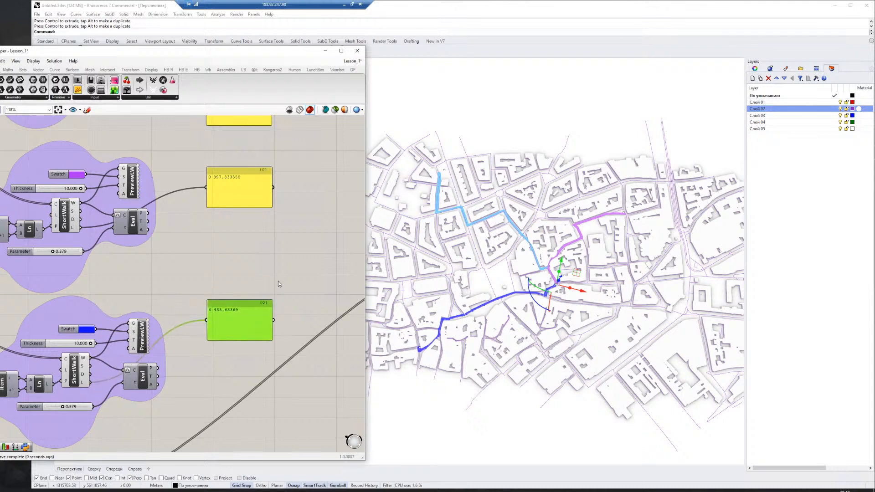
right_click_drag(279, 284, 254, 300)
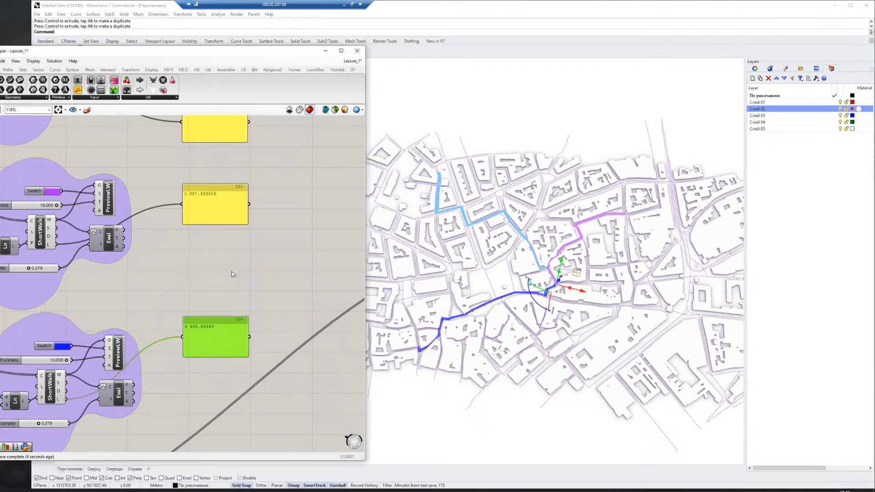
Stack the first and second groups' length panels directly above the third group's panel.
right_click_drag(231, 272, 231, 303)
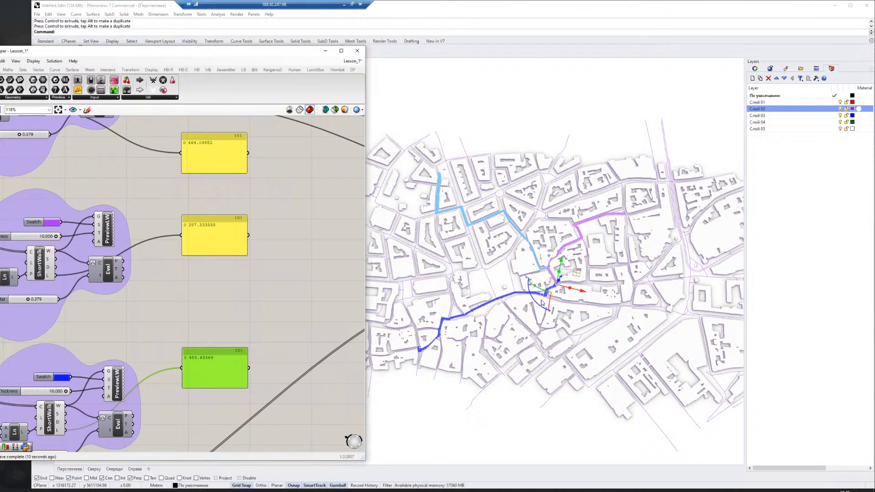
scroll(262, 270, "down", 3)
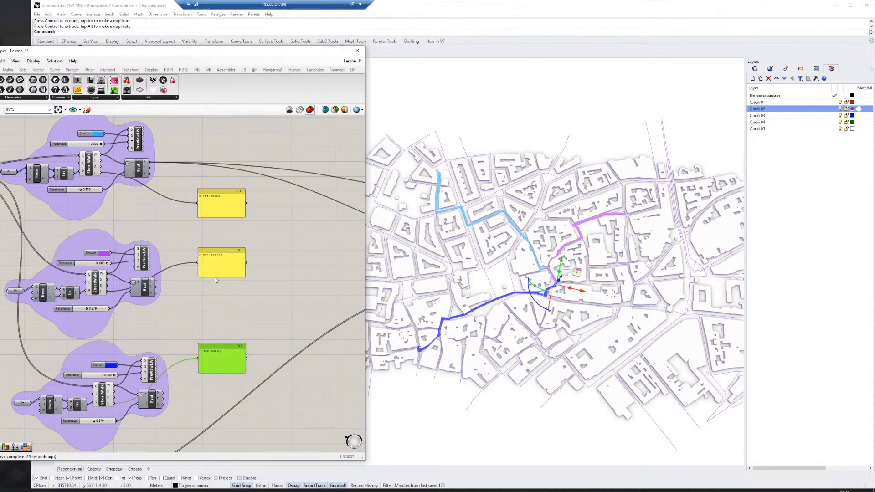
left_click_drag(226, 261, 227, 318)
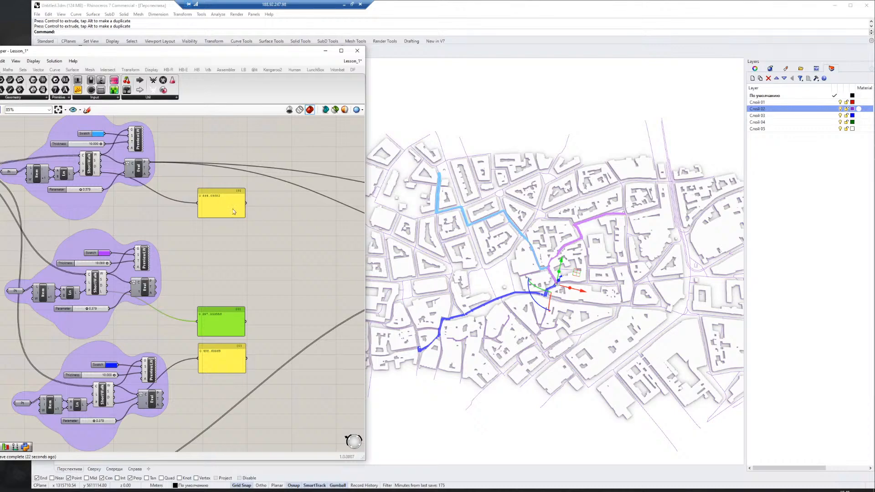
left_click_drag(237, 199, 235, 279)
right_click_drag(520, 394, 470, 354)
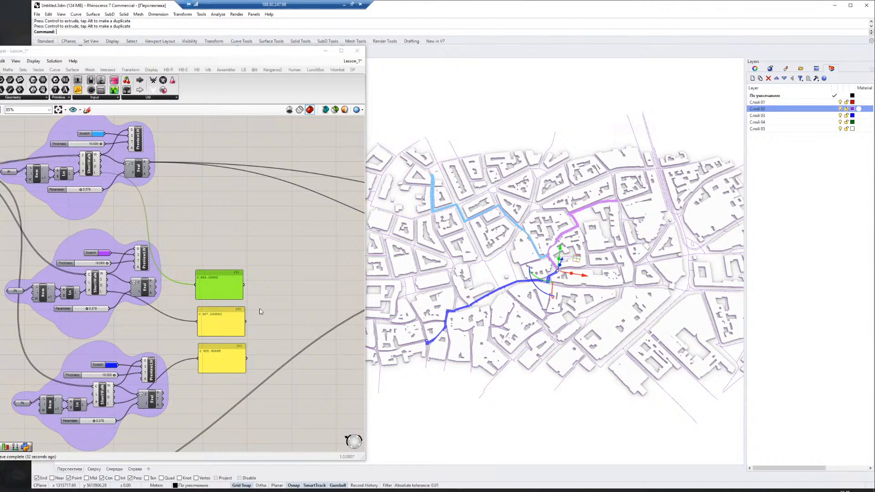
Delete the second and third groups' length panels, keeping only the first group's panel.
scroll(258, 326, "up", 1)
left_click(254, 340)
left_click_drag(290, 327, 226, 365)
key("Delete")
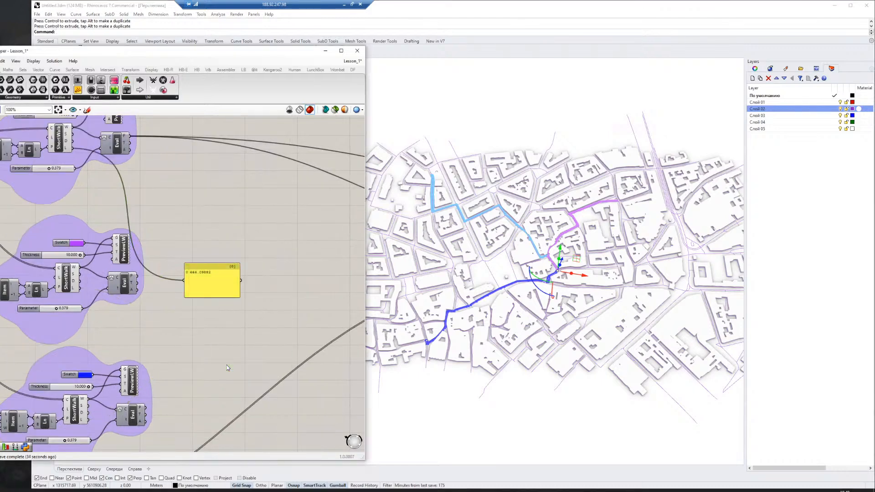
Add the second and third groups' ShortWalk L outputs to the remaining panel, alongside the first group's length.
left_click_drag(211, 277, 277, 250)
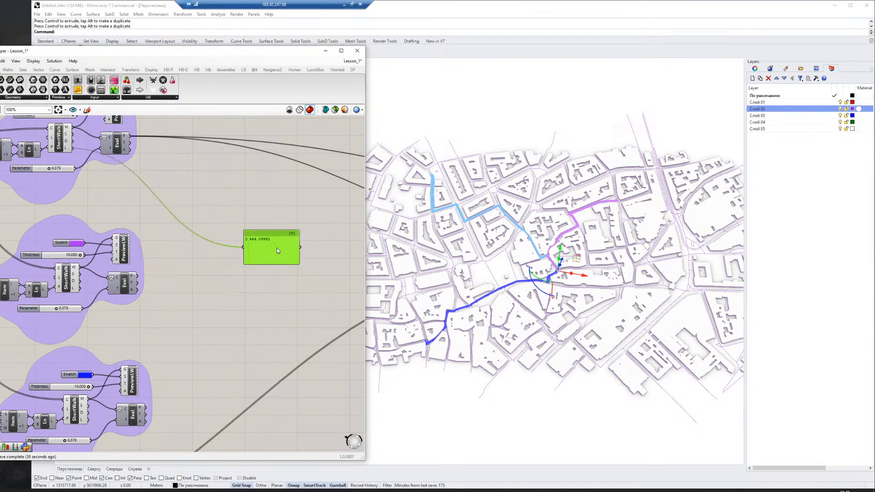
left_click_drag(81, 289, 243, 247)
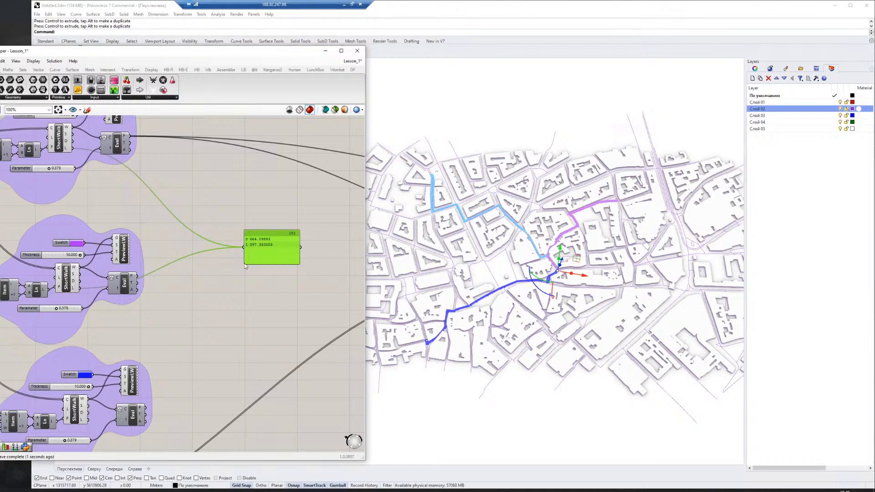
left_click_drag(89, 420, 263, 253)
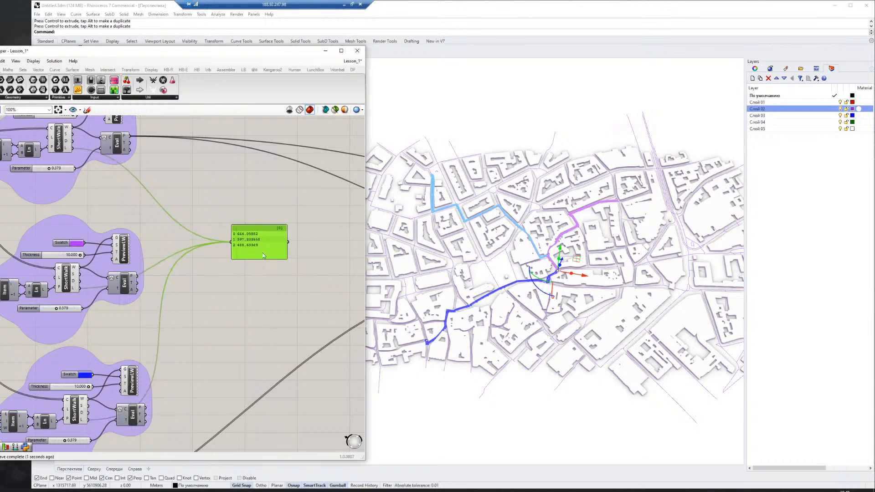
right_click_drag(277, 285, 159, 277)
scroll(122, 228, "down", 3)
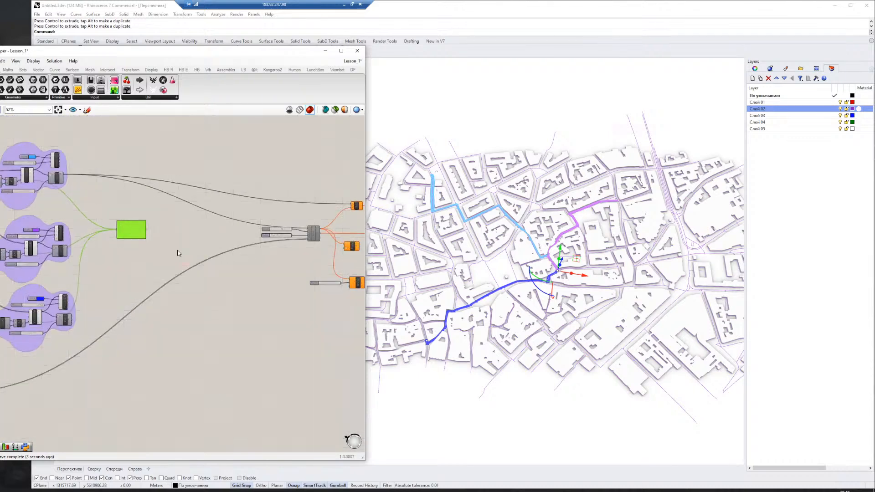
right_click_drag(338, 261, 109, 267)
scroll(274, 233, "up", 6)
scroll(190, 244, "up", 1)
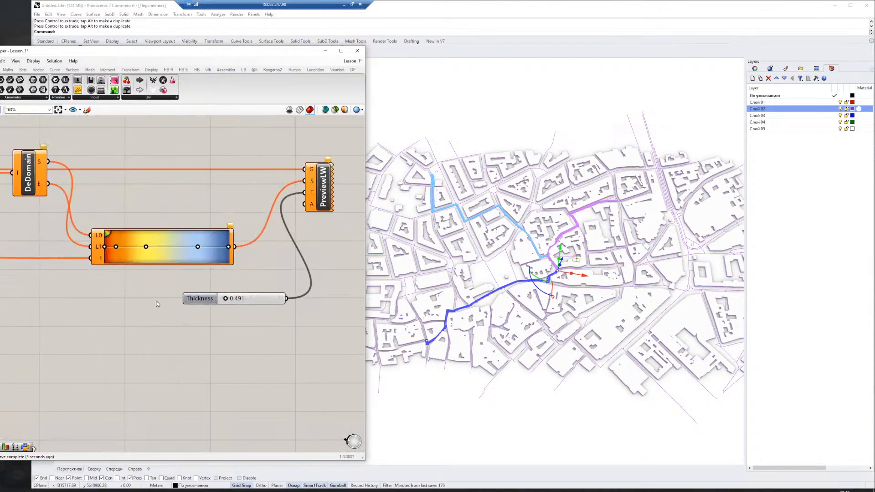
scroll(181, 232, "down", 3)
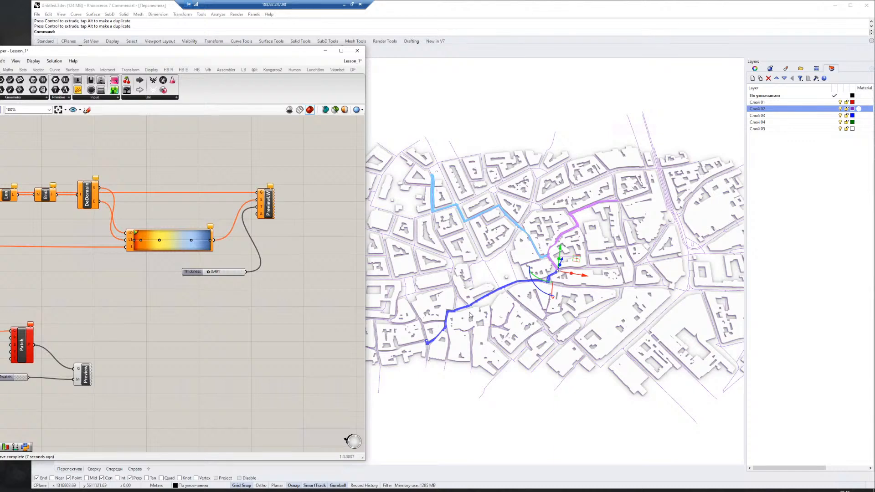
scroll(244, 303, "down", 4)
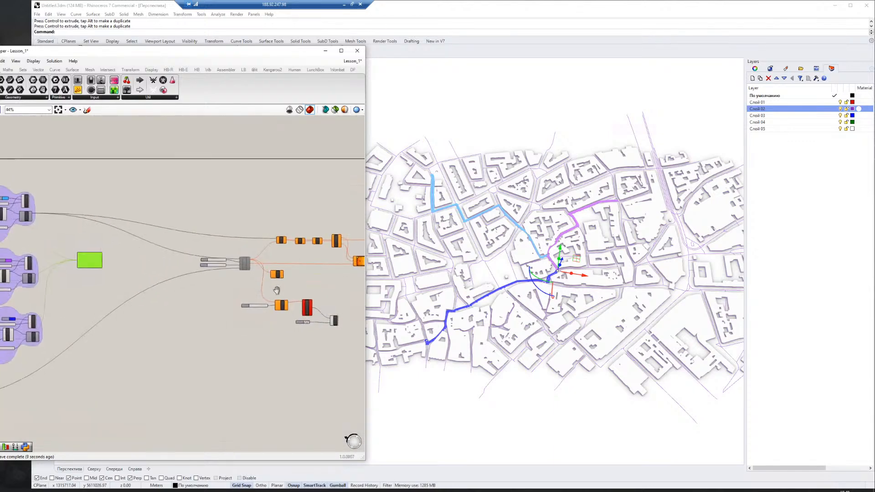
scroll(258, 276, "up", 4)
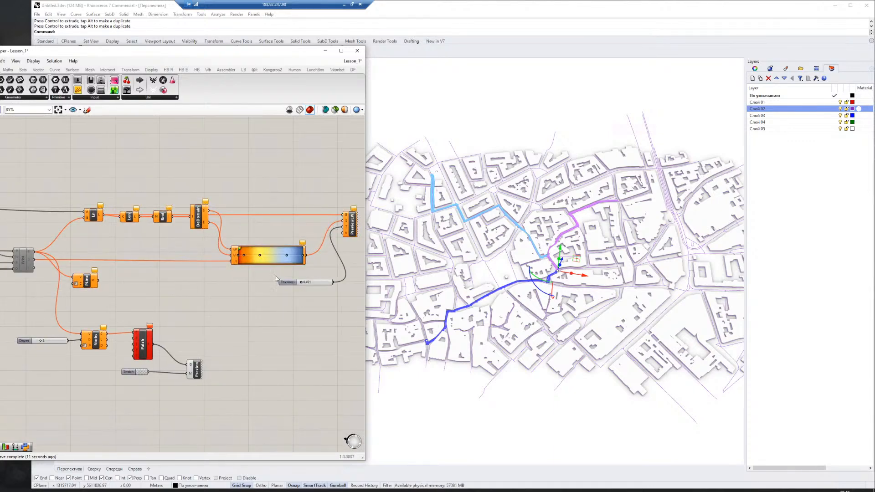
left_click(247, 257)
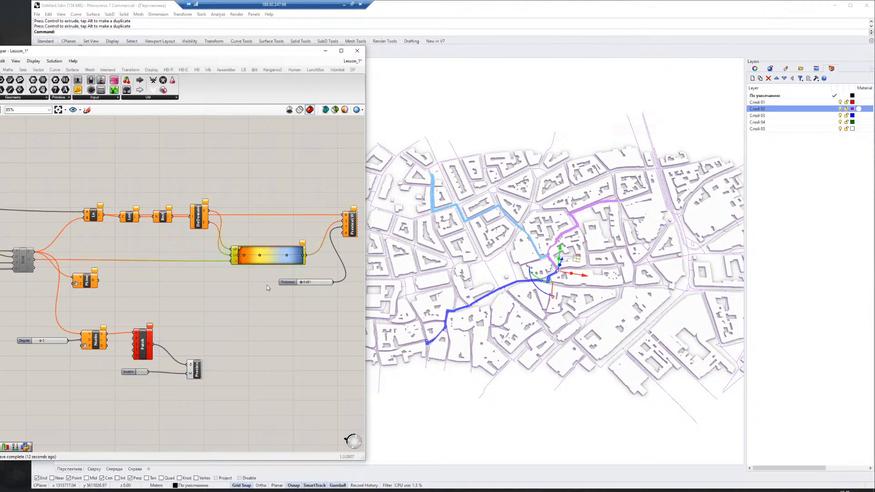
key("ctrl+c")
key("ctrl+v")
left_click_drag(270, 256, 173, 138)
right_click_drag(176, 175, 241, 219)
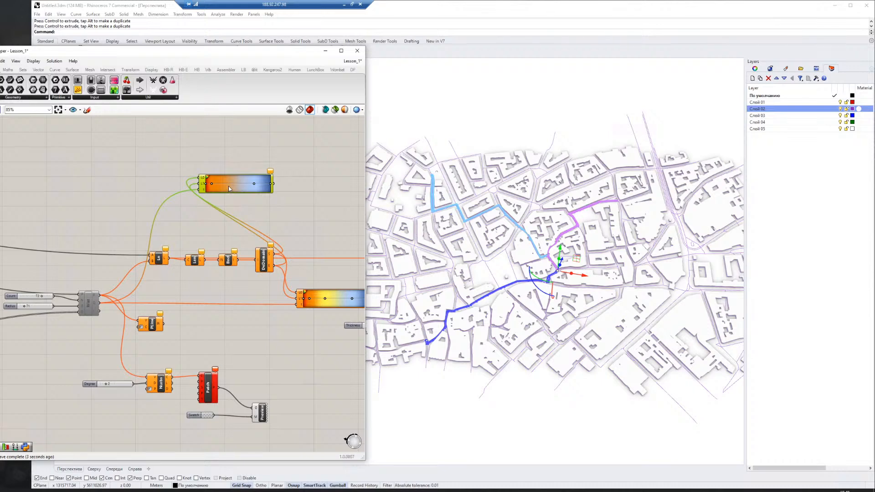
key("Delete")
Add a Gradient component beside the combined length panel, moving the panel closer to the route groups.
right_click_drag(147, 231, 335, 215)
right_click_drag(23, 264, 172, 245)
left_click_drag(129, 274, 91, 284)
double_click(186, 297)
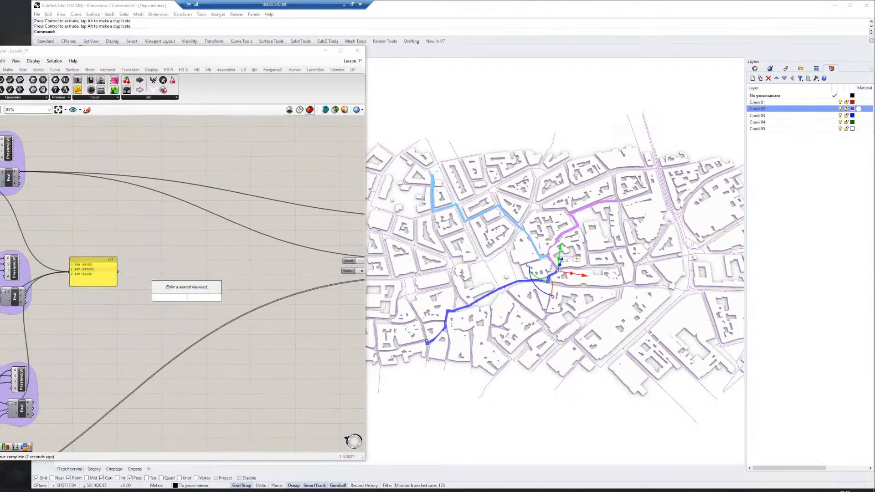
type("gra")
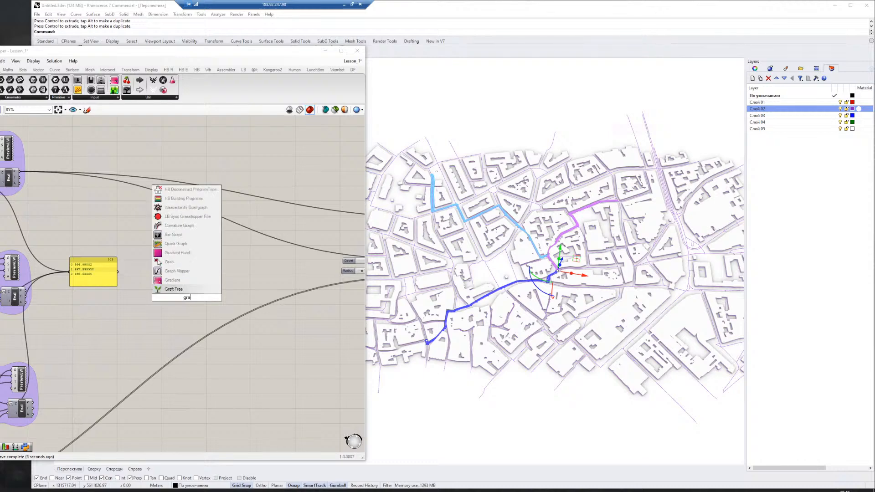
key("Up")
key("Return")
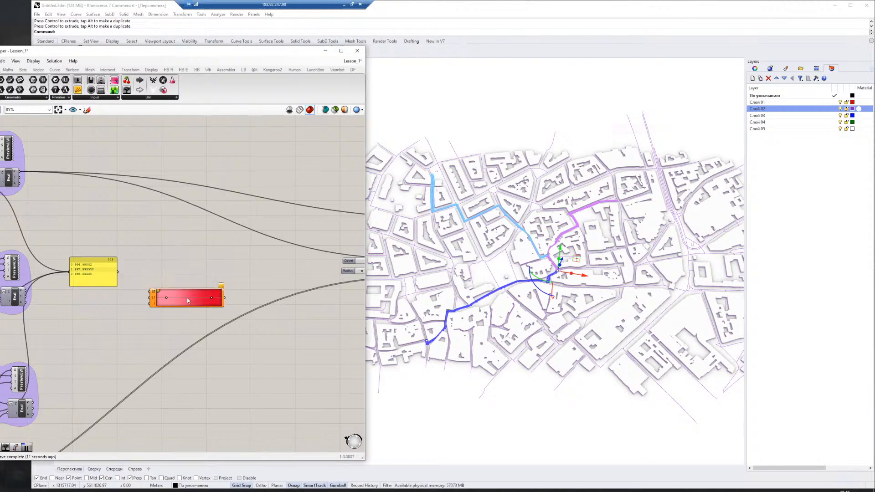
left_click_drag(188, 301, 189, 263)
Apply the green-yellow-red preset to the new gradient and space it apart from the length panel.
right_click(189, 263)
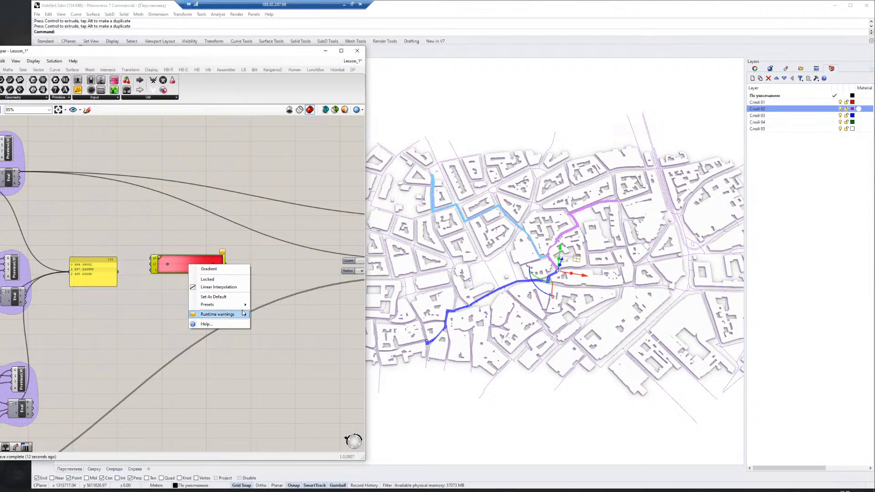
mouse_move(241, 306)
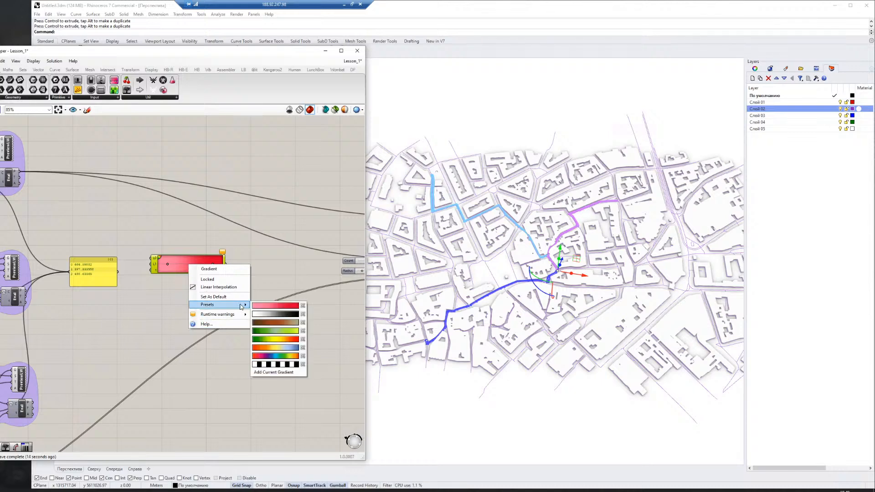
left_click(280, 341)
scroll(264, 263, "up", 3)
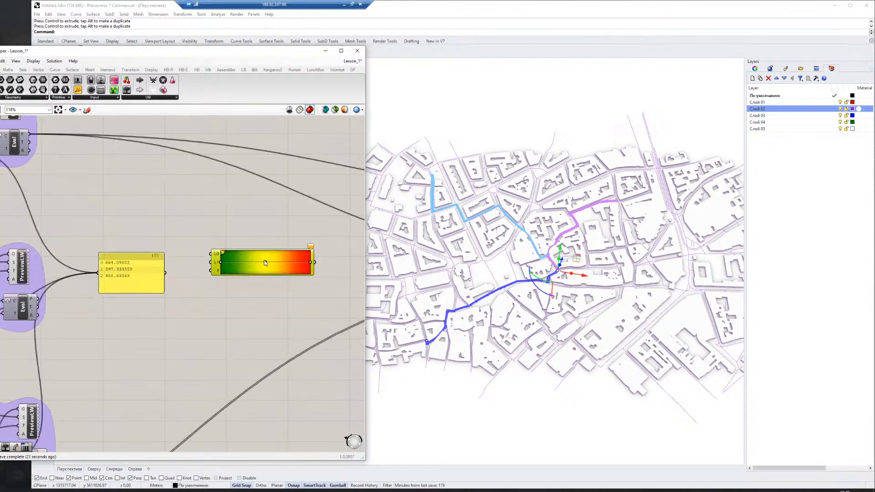
left_click_drag(265, 263, 264, 298)
left_click_drag(127, 278, 138, 265)
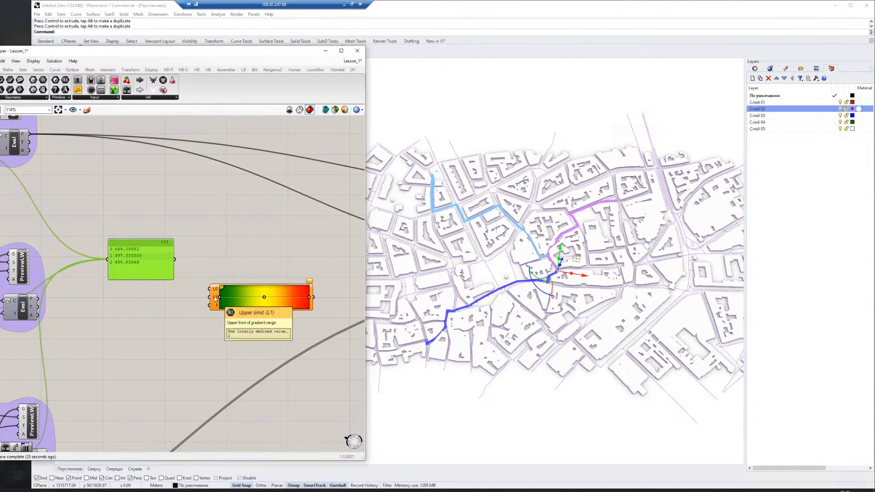
left_click_drag(144, 270, 126, 274)
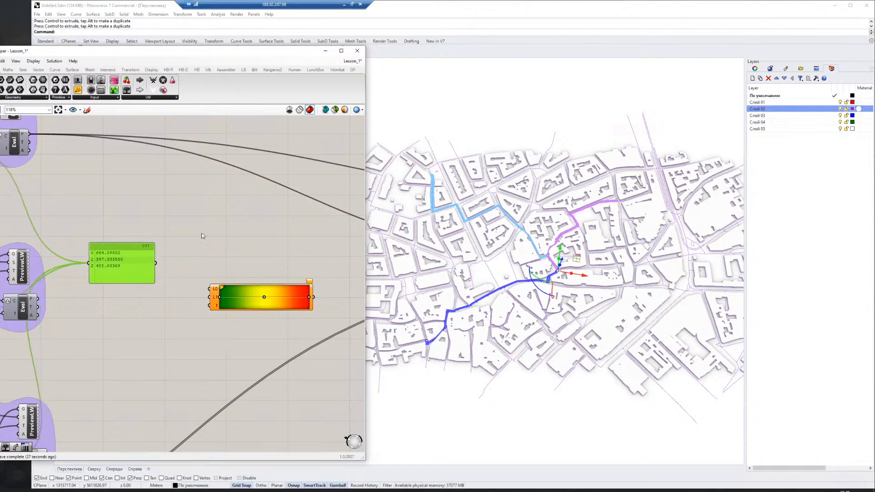
Add a Bounds component above the gradient and connect the combined length panel to its N input.
scroll(201, 235, "down", 4)
right_click_drag(346, 246, 245, 295)
scroll(201, 234, "up", 4)
left_click(169, 243)
scroll(169, 290, "down", 4)
scroll(223, 272, "up", 4)
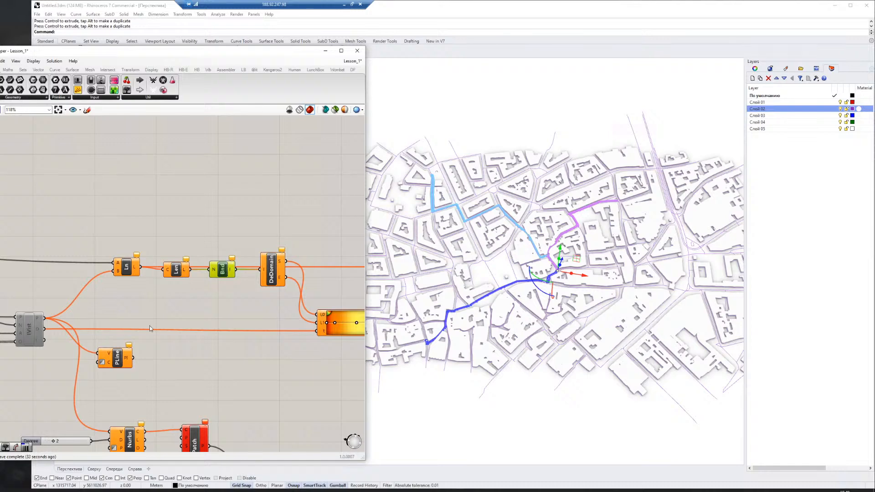
right_click_drag(2, 313, 359, 282)
double_click(101, 269)
type("boun")
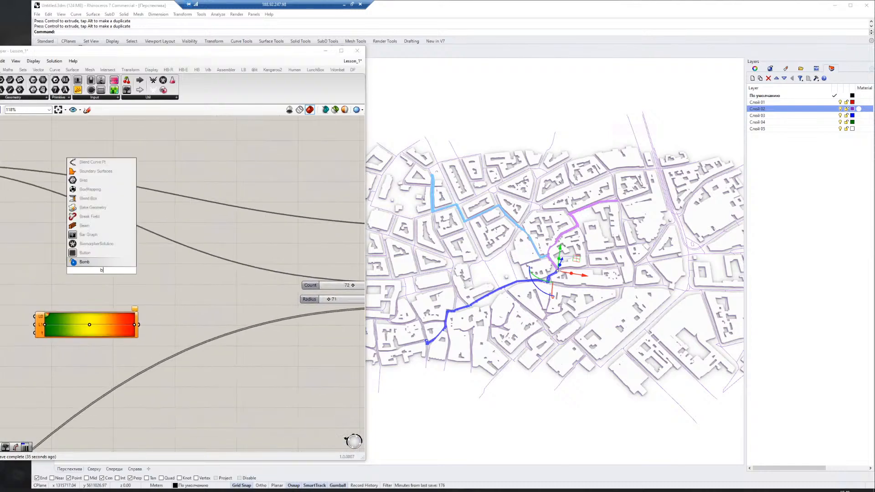
key("Return")
right_click_drag(8, 289, 119, 285)
left_click_drag(106, 286, 131, 235)
Add a panel beside the new Bounds component and connect it to the I output.
left_click(213, 266)
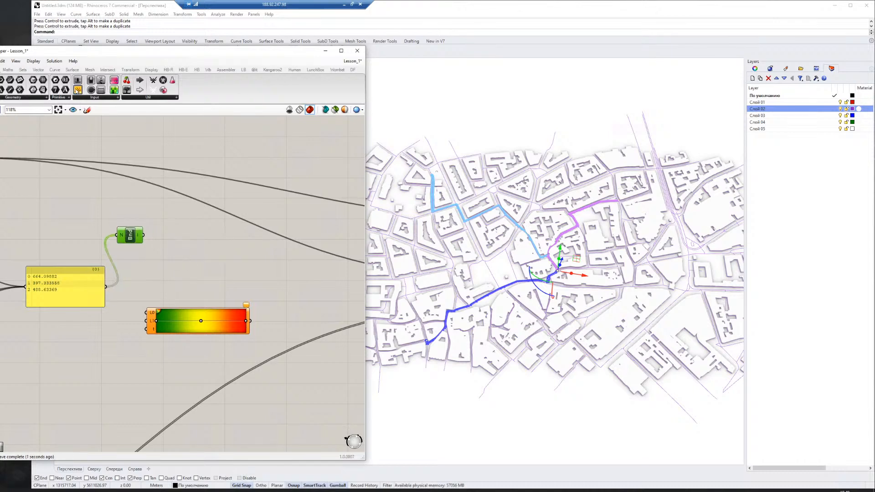
left_click_drag(77, 90, 196, 212)
left_click_drag(144, 238, 169, 208)
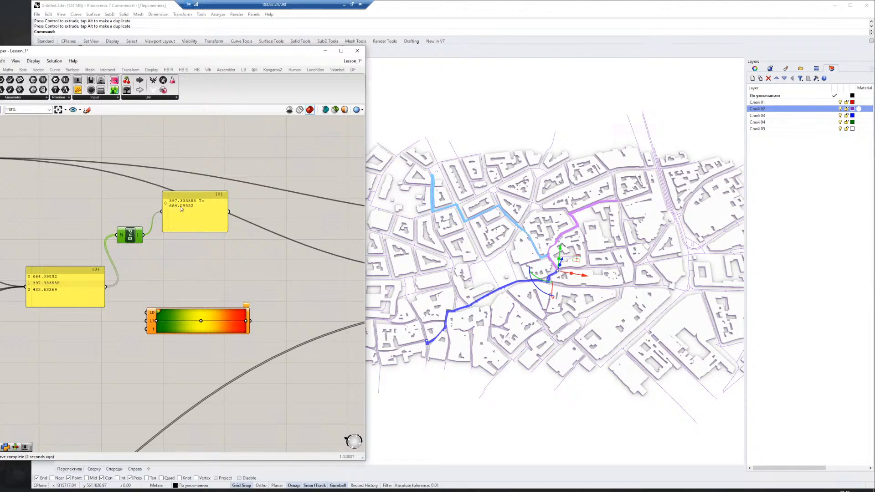
Duplicate the existing DeDomain component in the orange line-length chain.
scroll(226, 287, "down", 3)
right_click_drag(340, 291, 120, 284)
scroll(231, 236, "up", 4)
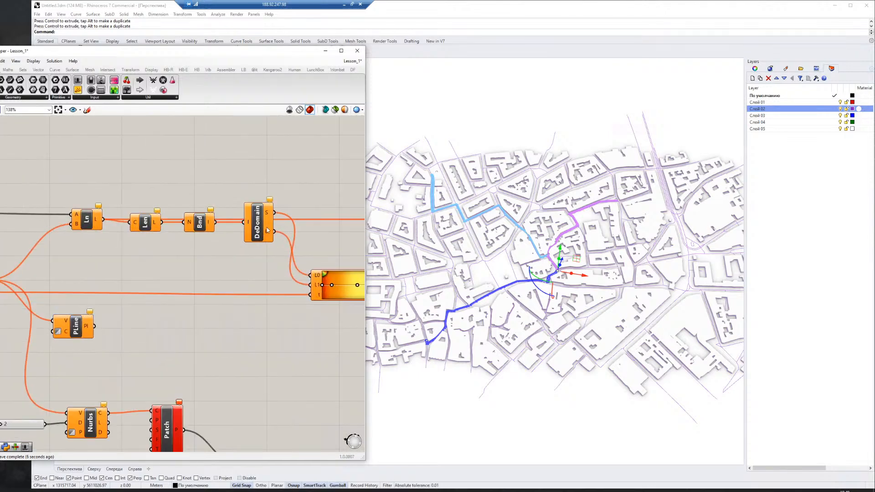
left_click(267, 229)
key("ctrl+c")
key("ctrl+v")
left_click_drag(263, 240, 182, 281)
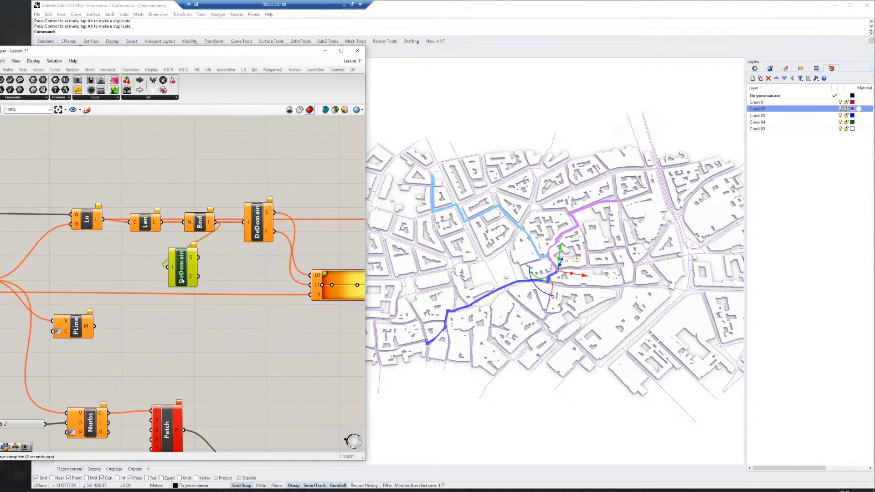
right_click(211, 259)
left_click(138, 263)
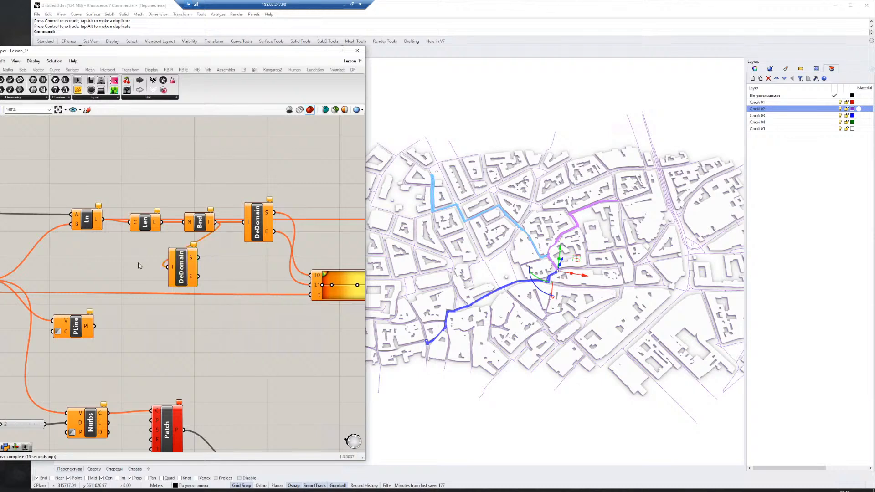
Bring the duplicated DeDomain component beside the new Bounds component and connect Bounds' I output to its input.
scroll(192, 280, "down", 3)
left_click_drag(241, 250, 9, 256, "ctrl")
right_click_drag(54, 254, 282, 254)
left_click_drag(262, 256, 210, 260)
scroll(204, 247, "up", 3)
left_click_drag(61, 254, 99, 278)
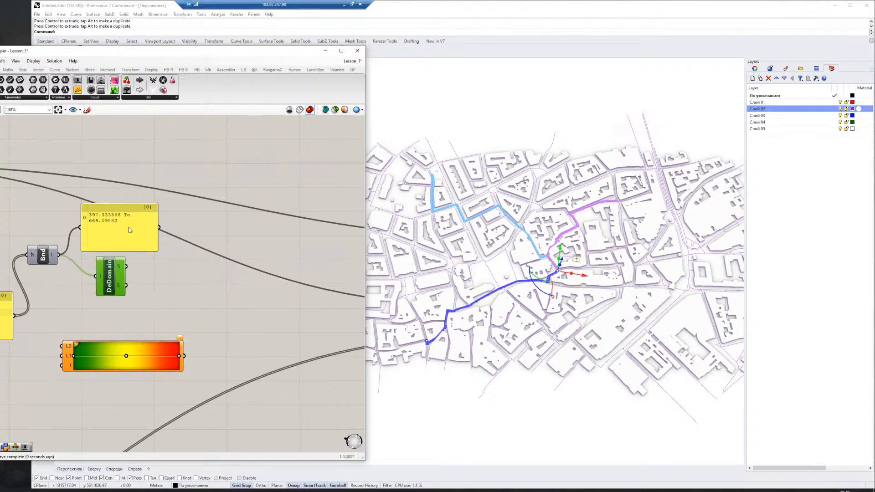
Rewire the bounds panel to DeDomain's S output and finally its E output, repositioning the panel and the gradient.
left_click_drag(128, 227, 243, 228)
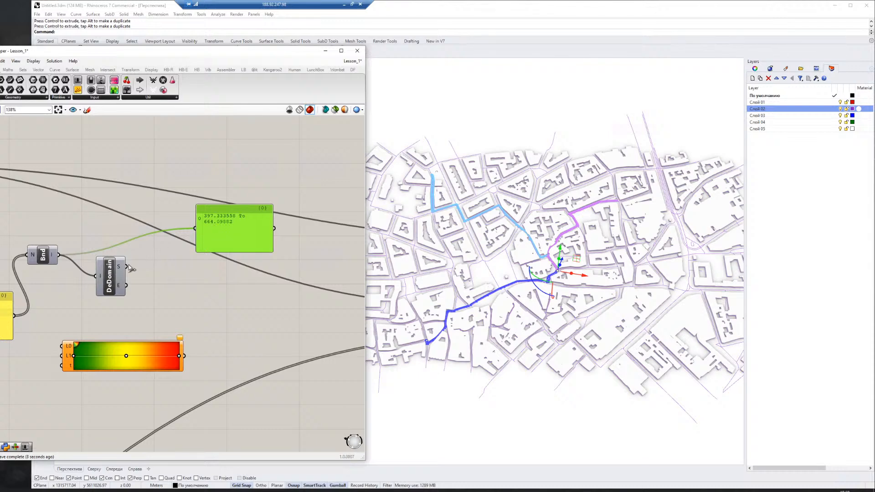
left_click_drag(126, 266, 204, 226)
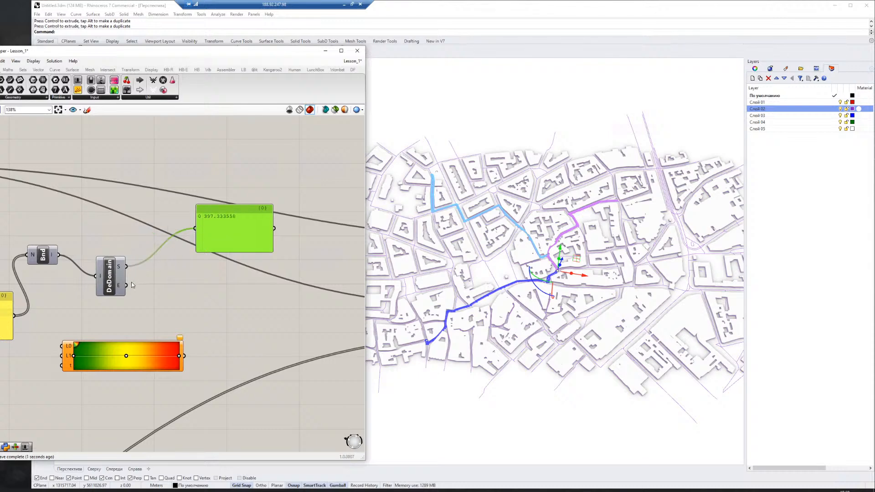
left_click_drag(130, 285, 195, 228)
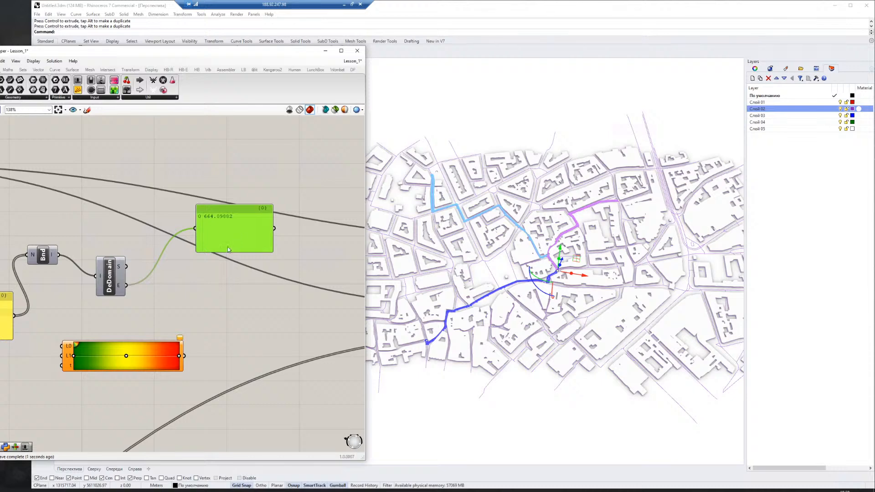
right_click_drag(228, 247, 304, 229)
left_click_drag(162, 338, 244, 320)
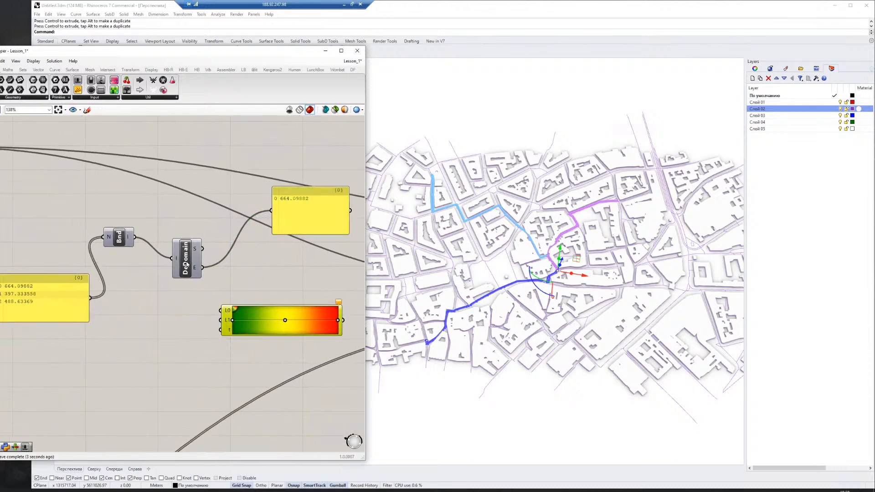
Connect DeDomain's S and E outputs to the gradient's L0 and L1 inputs, and the route-lengths panel to its t input.
left_click_drag(186, 265, 221, 310)
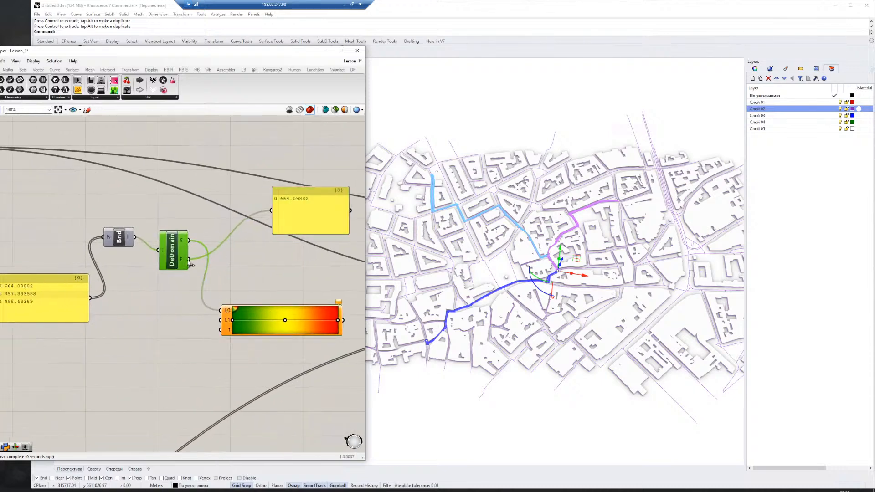
left_click_drag(189, 259, 222, 320)
left_click(197, 343)
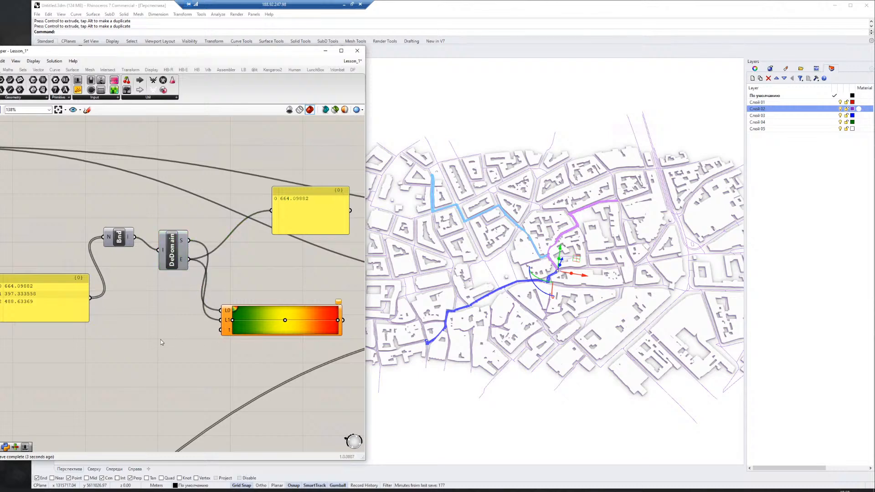
right_click_drag(160, 340, 156, 312)
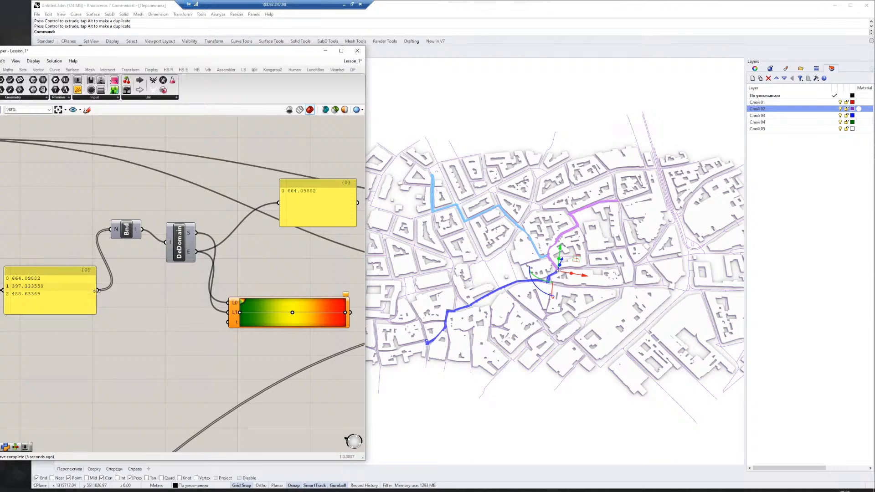
left_click_drag(95, 291, 219, 323)
scroll(212, 336, "down", 3)
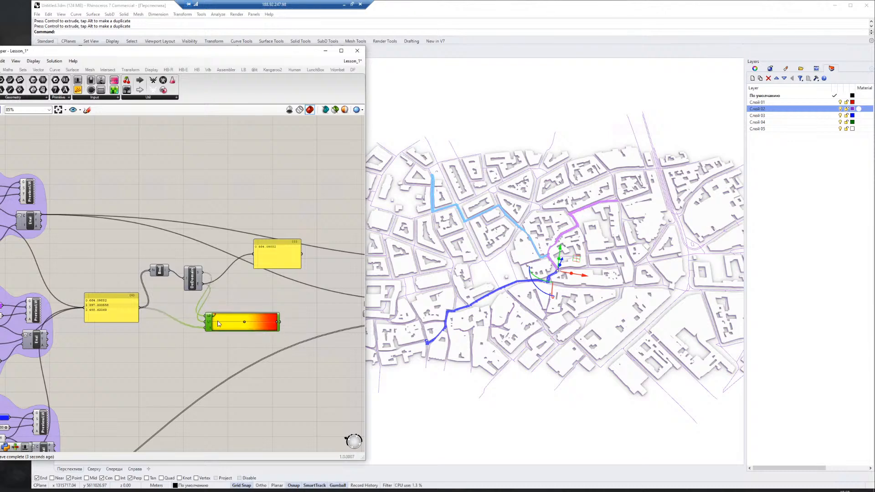
Edit the gradient's start grip, shifting it inward to parameter about 0.17 and setting its left colour to Green.
double_click(218, 324)
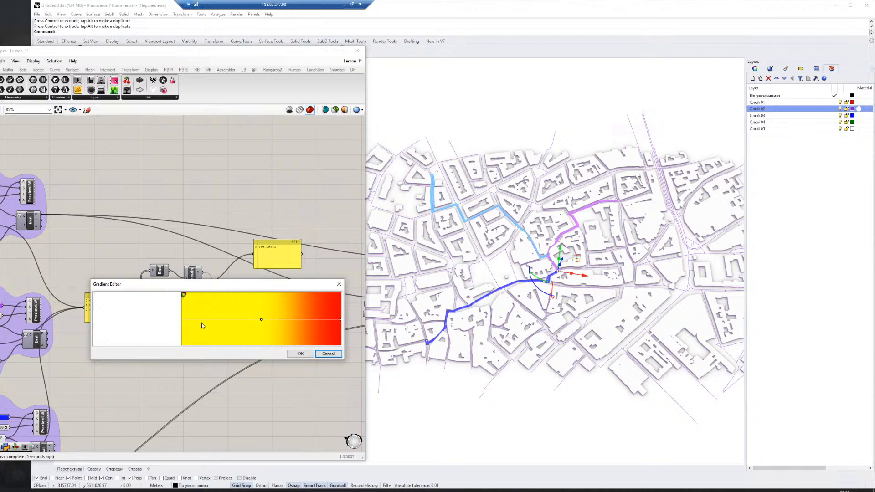
left_click(184, 295)
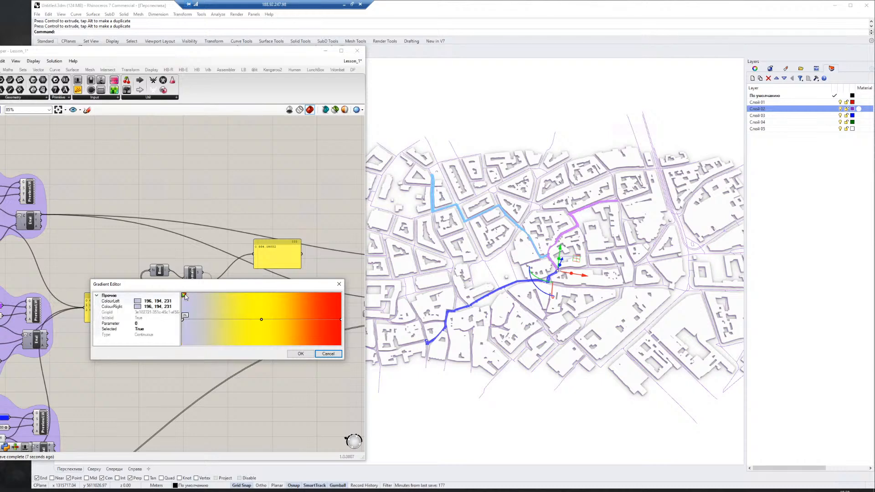
left_click_drag(185, 319, 208, 318)
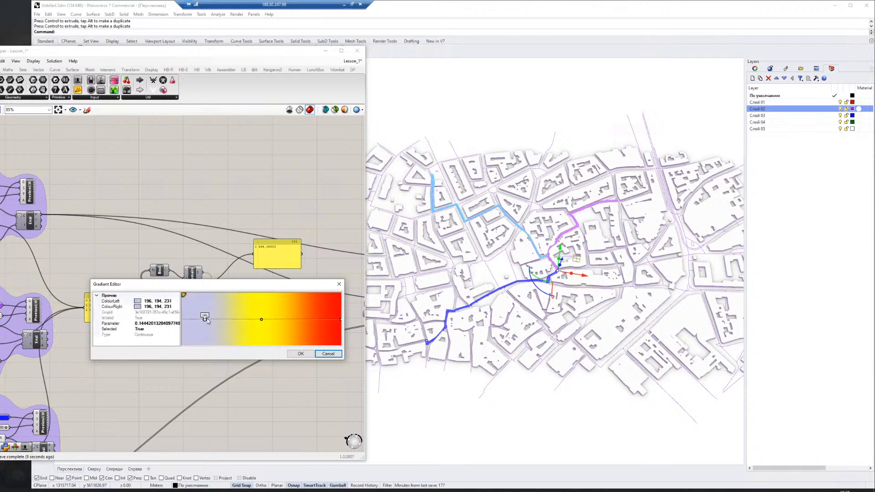
left_click(155, 301)
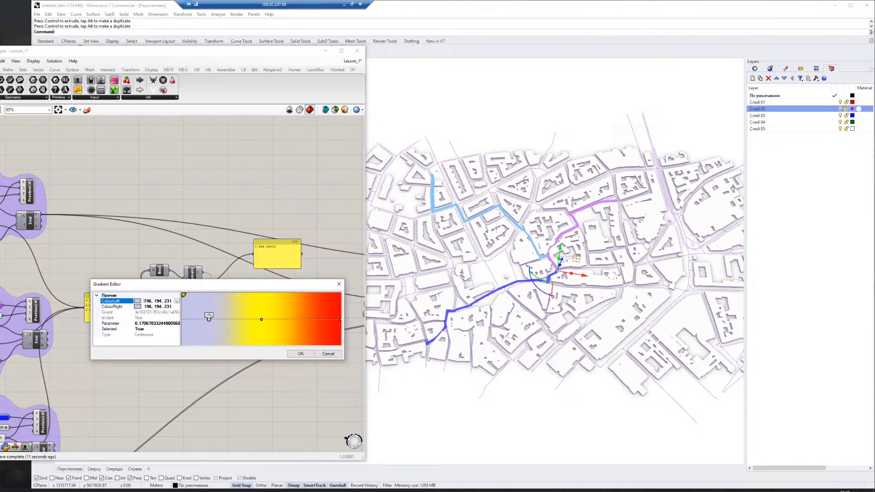
left_click(176, 301)
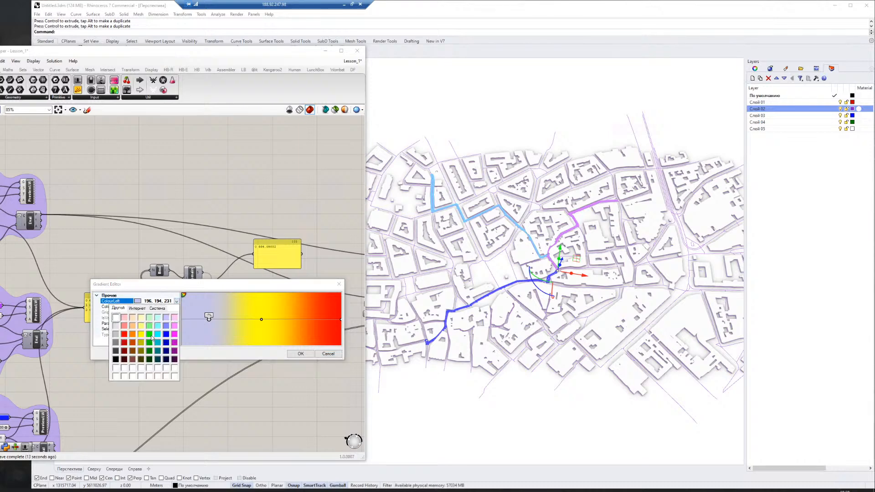
left_click(150, 334)
left_click(176, 301)
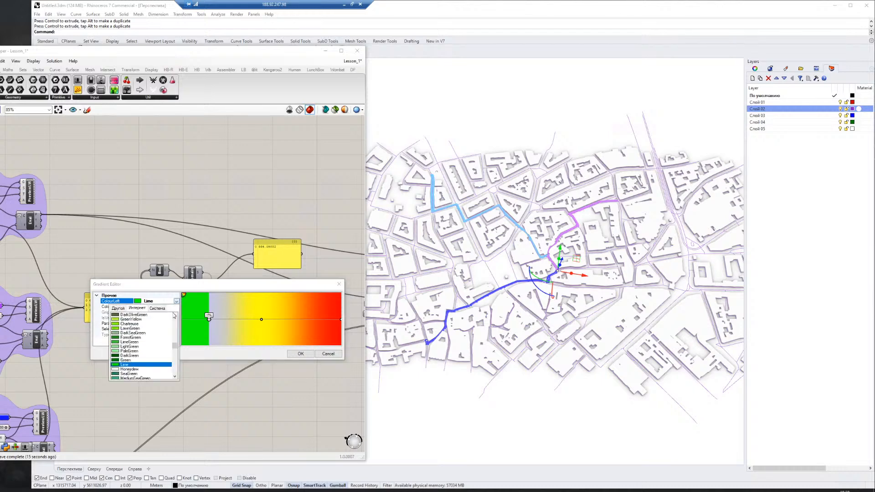
left_click(125, 359)
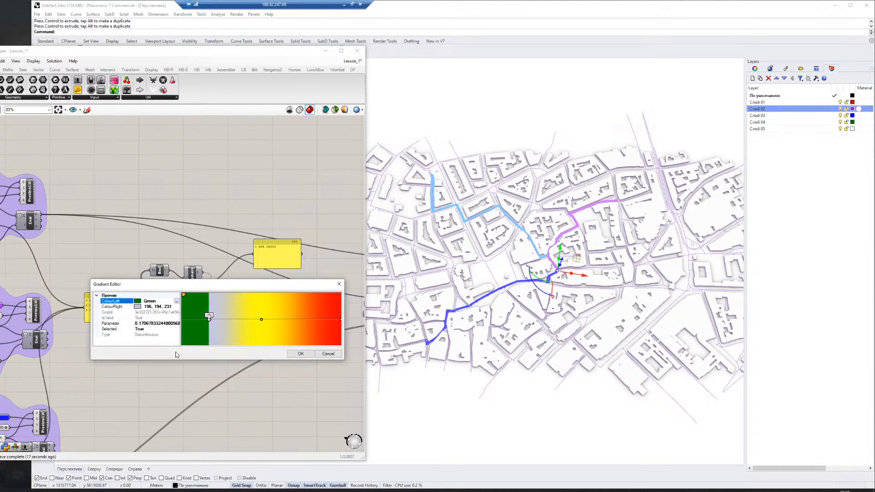
Set the start grip's right colour to green, return the grip to the gradient's beginning, and accept the edit.
left_click_drag(209, 320, 212, 320)
left_click(114, 306)
left_click(177, 306)
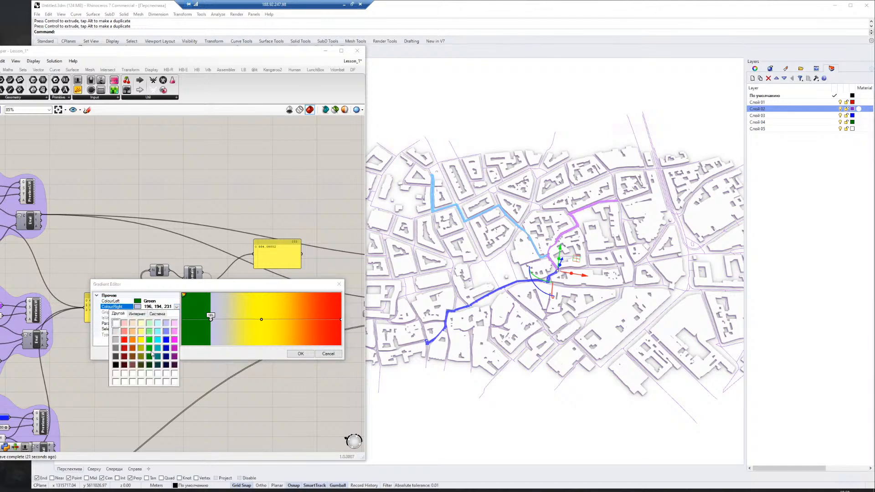
left_click(150, 349)
left_click_drag(211, 319, 177, 321)
left_click(301, 353)
left_click(206, 355)
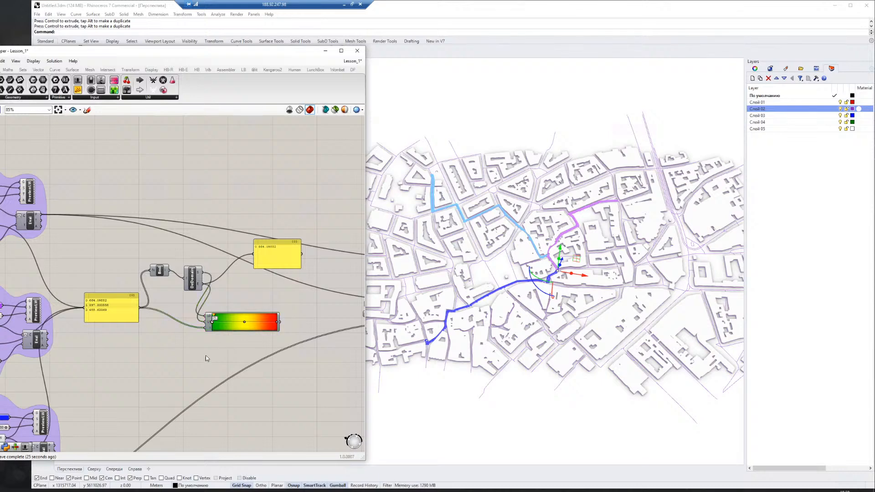
Delete the panel fed by DeDomain's E output.
right_click_drag(160, 357, 199, 349)
right_click_drag(301, 328, 186, 269)
left_click(222, 252)
key("Delete")
Connect the gradient's output to the colour input of the line-weight preview component in each of the three route groups.
scroll(233, 311, "down", 2)
scroll(142, 242, "up", 5)
scroll(221, 276, "down", 4)
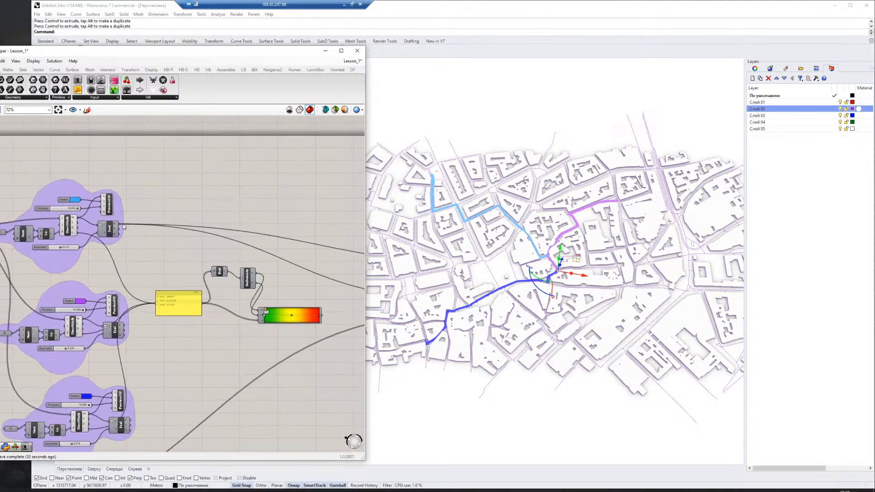
left_click_drag(322, 314, 100, 203)
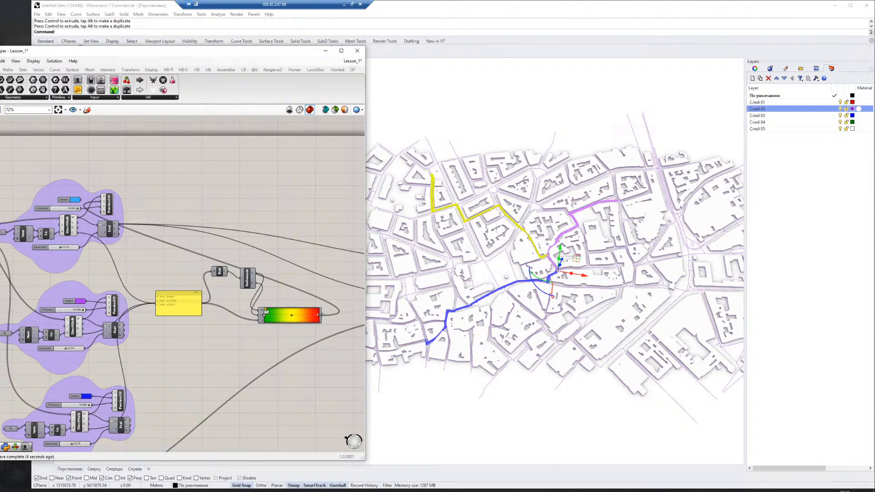
left_click_drag(320, 315, 108, 300)
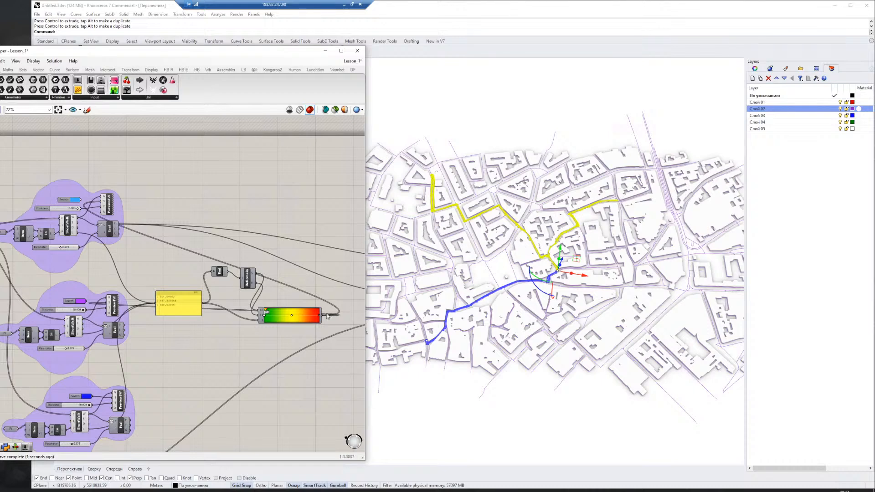
left_click_drag(321, 315, 113, 400)
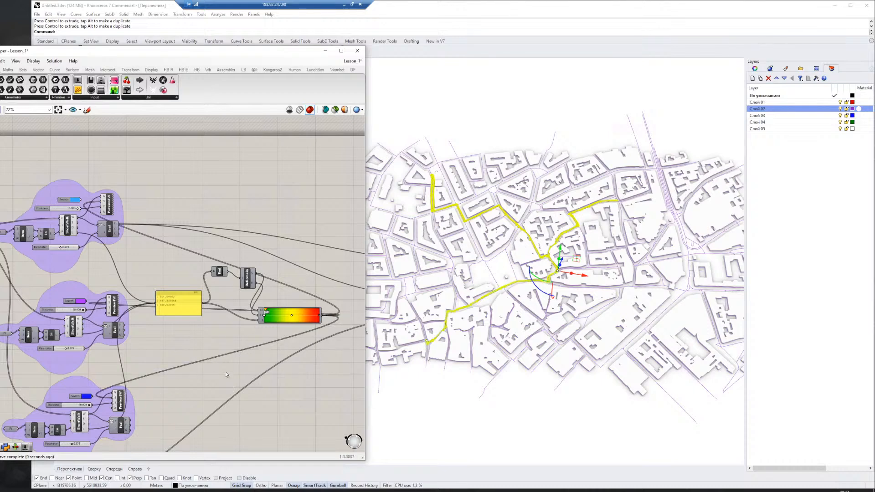
Reposition the route-lengths panel, Bounds and DeDomain components to tidy the chain feeding the gradient.
scroll(228, 332, "up", 3)
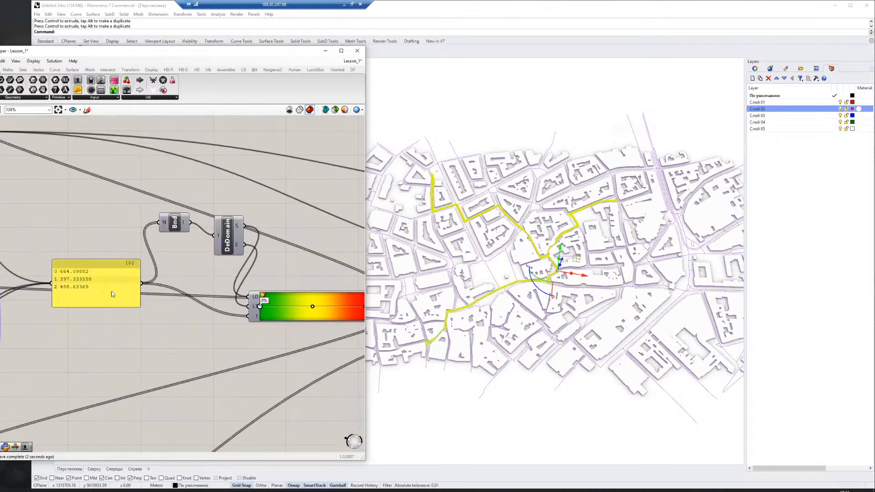
left_click_drag(112, 294, 103, 258)
right_click_drag(246, 291, 147, 292)
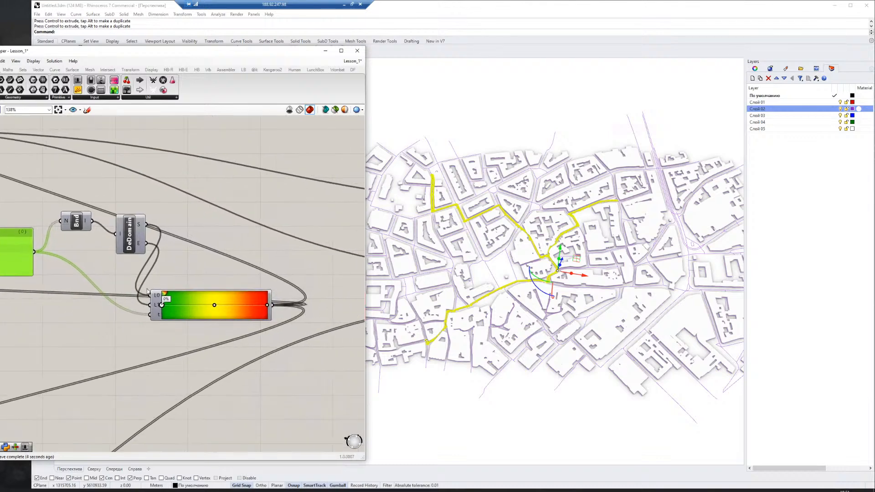
left_click(76, 221)
left_click_drag(76, 221, 58, 215)
mouse_move(130, 233)
left_mouse_down()
mouse_move(80, 220)
mouse_move(119, 231)
left_mouse_up()
left_click(70, 221)
right_click_drag(88, 302, 216, 287)
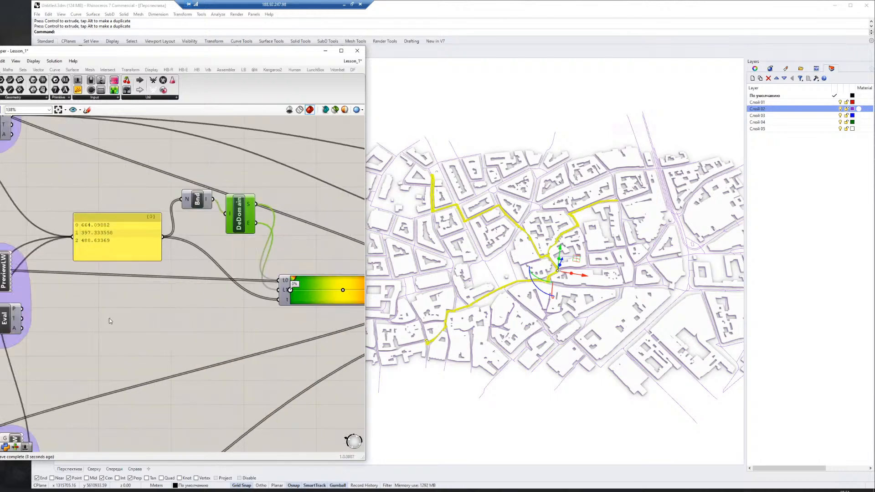
left_click(131, 316)
double_click(130, 316)
type("list")
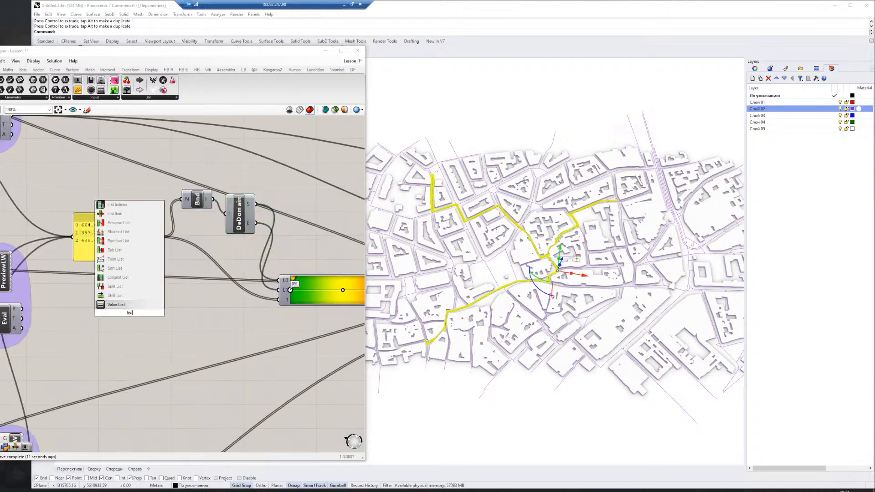
key("Return")
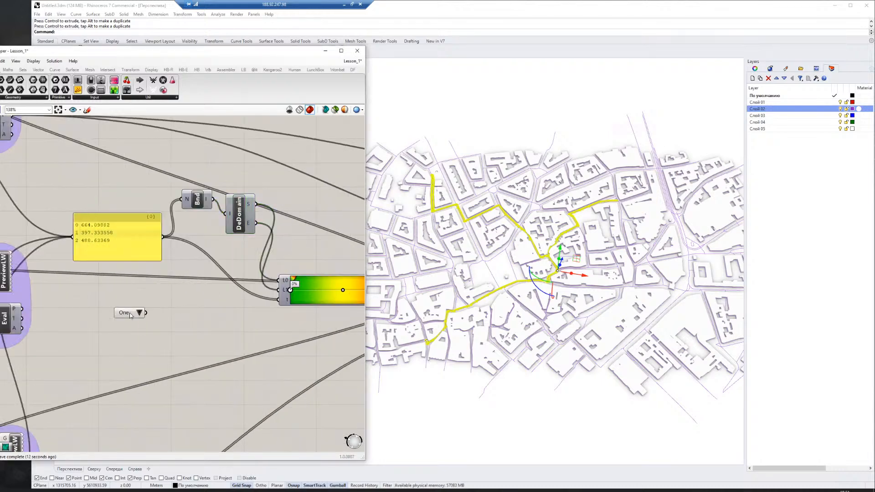
key("Delete")
Inspect the gradient's output colours in a duplicate of the route-lengths panel, then delete that duplicate.
right_click_drag(120, 319, 34, 328)
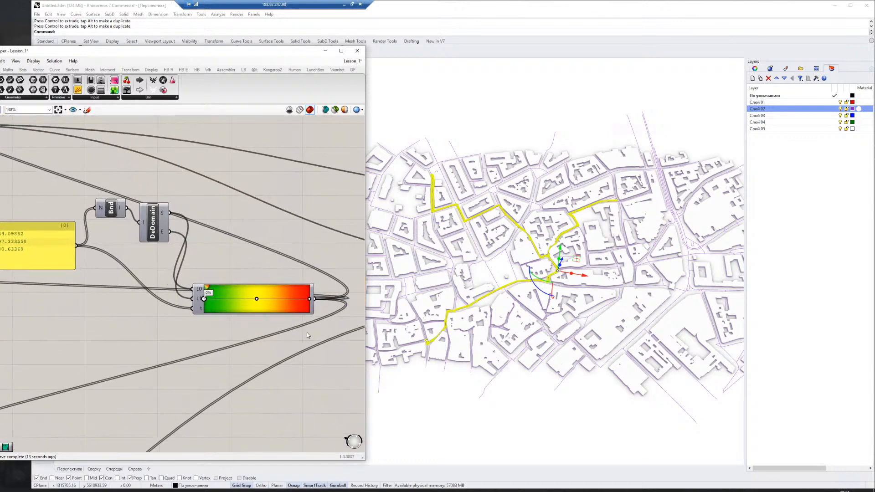
left_click(32, 241)
left_click_drag(32, 261, 316, 242, "alt")
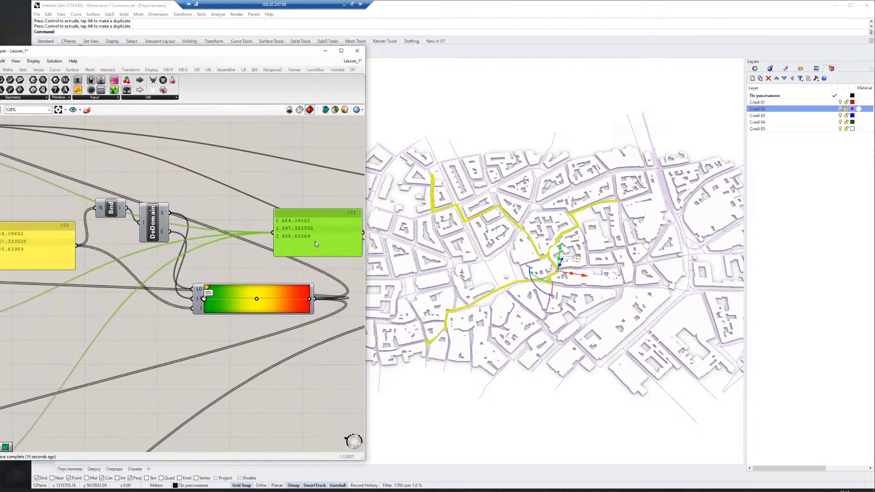
right_click_drag(236, 258, 161, 262)
left_click_drag(241, 303, 199, 236)
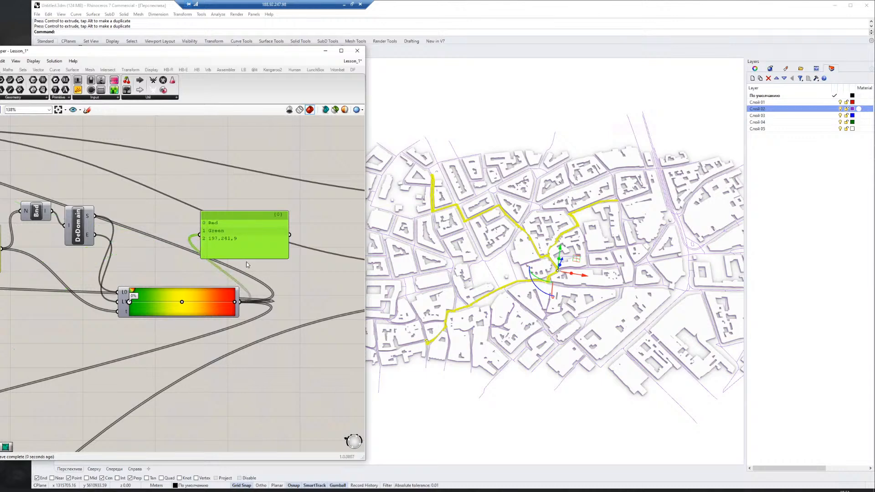
right_click_drag(233, 244, 219, 248)
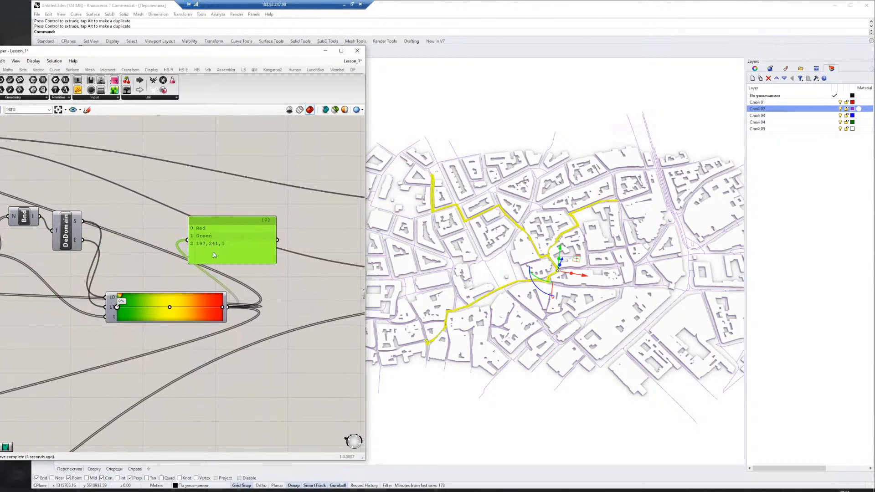
scroll(157, 297, "down", 2)
right_click_drag(158, 297, 355, 363)
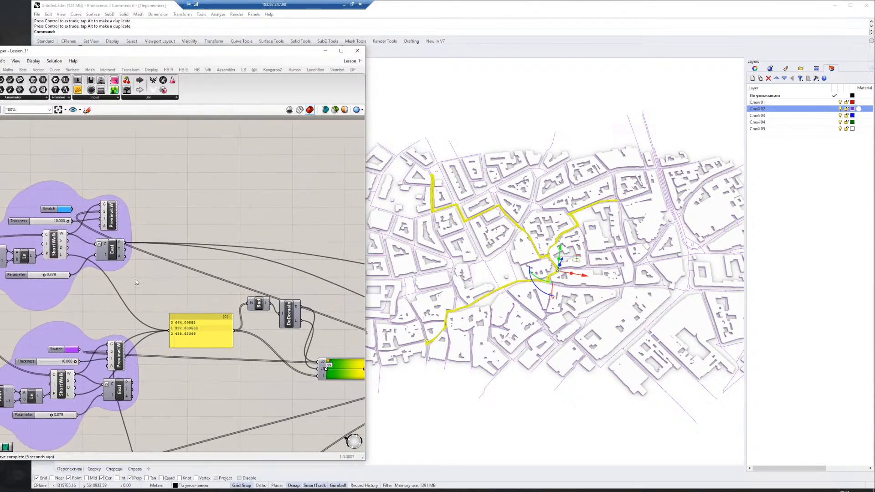
right_click_drag(218, 245, 78, 200)
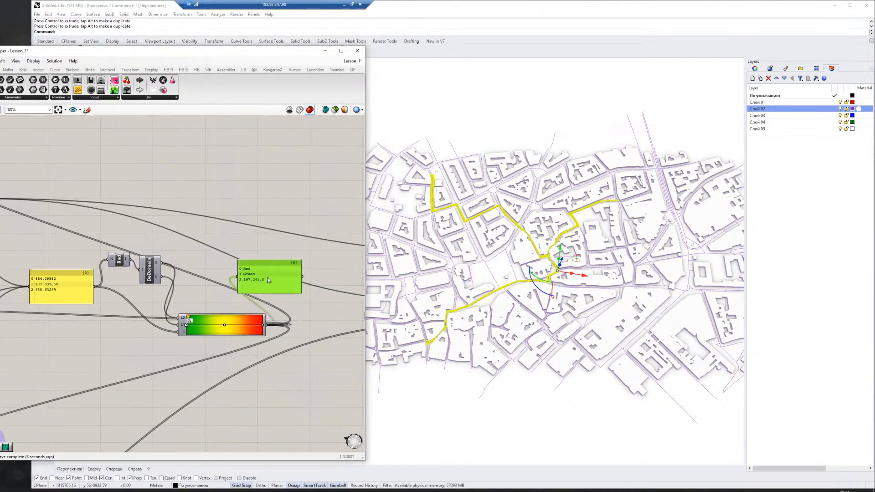
key("Delete")
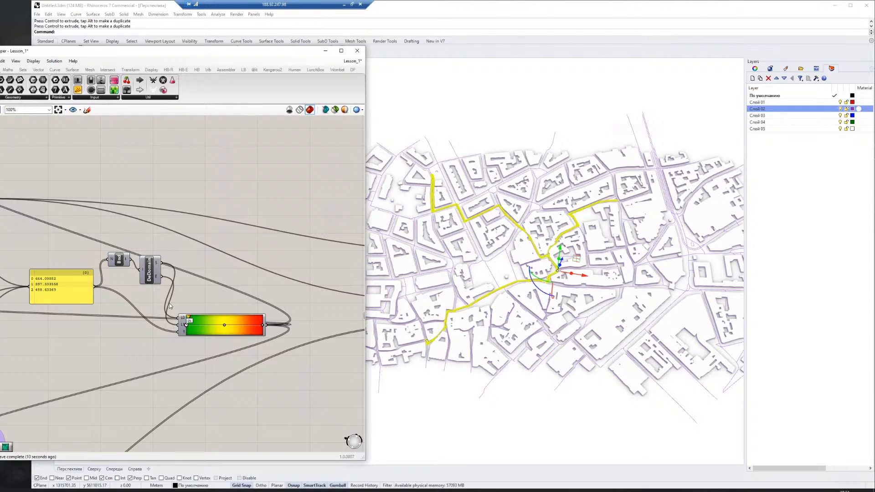
Line up the Bounds and DeDomain components directly beside the route-lengths panel.
scroll(169, 305, "up", 2)
right_click_drag(143, 298, 238, 291)
left_click_drag(122, 269, 99, 262)
left_click(189, 245)
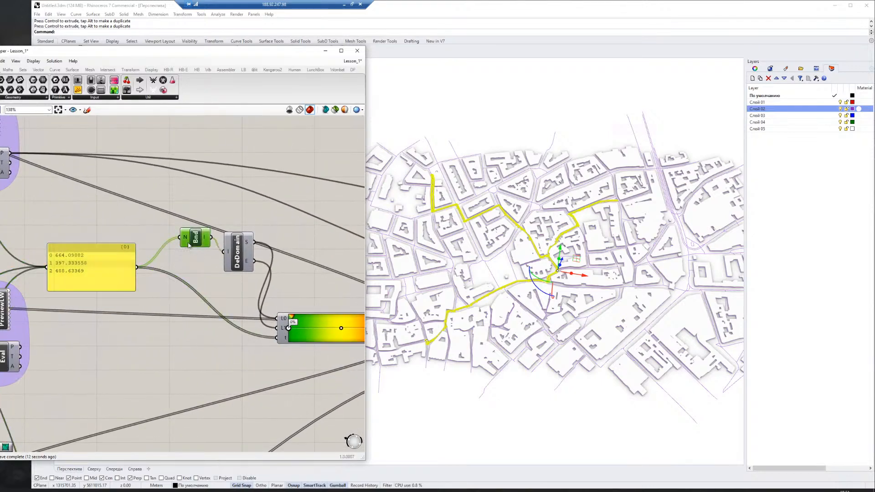
left_click_drag(188, 246, 170, 267)
left_click_drag(237, 255, 216, 263)
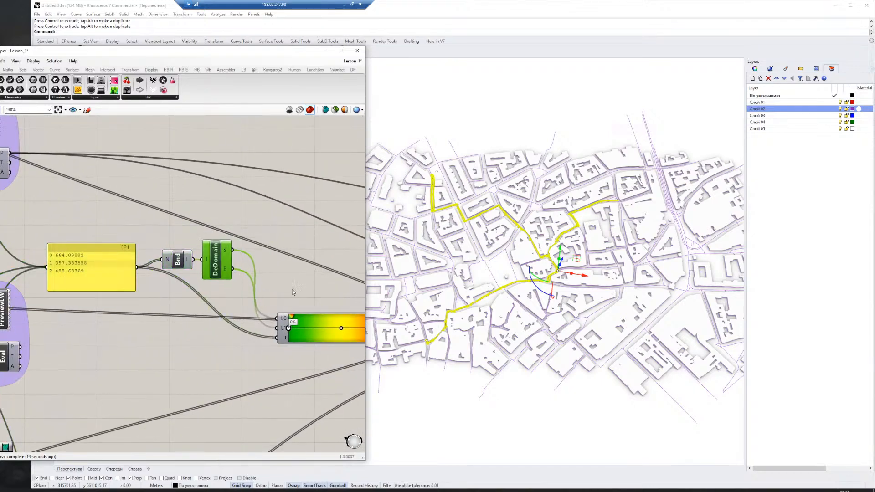
Check DeDomain's S and E outputs in turn with a temporary panel, then delete the panel.
right_click_drag(293, 292, 190, 282)
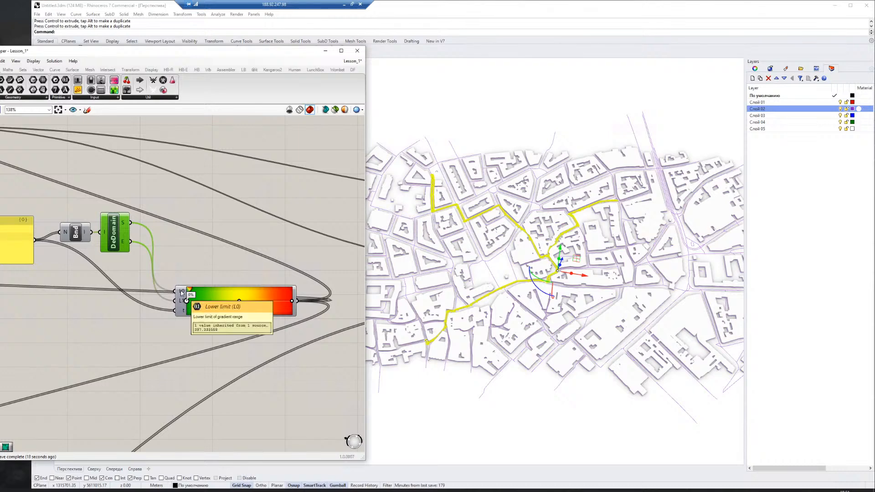
left_click_drag(76, 95, 210, 188)
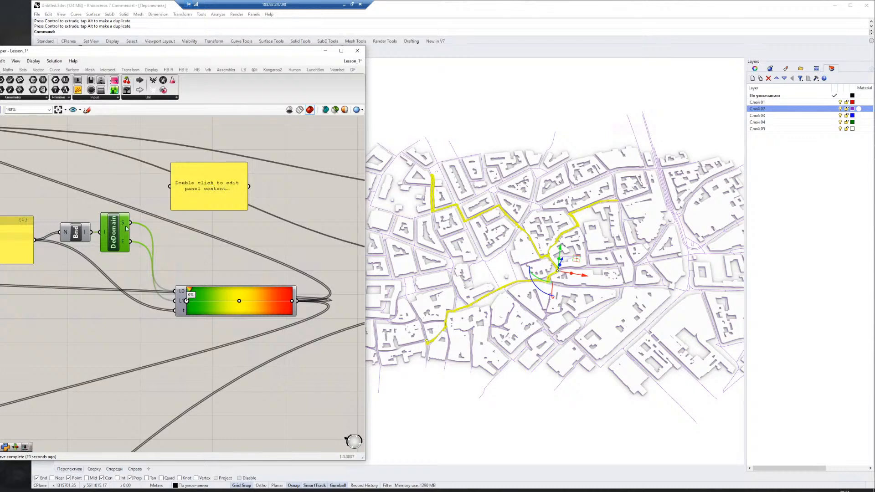
left_click_drag(130, 223, 169, 186)
left_click_drag(130, 242, 170, 186)
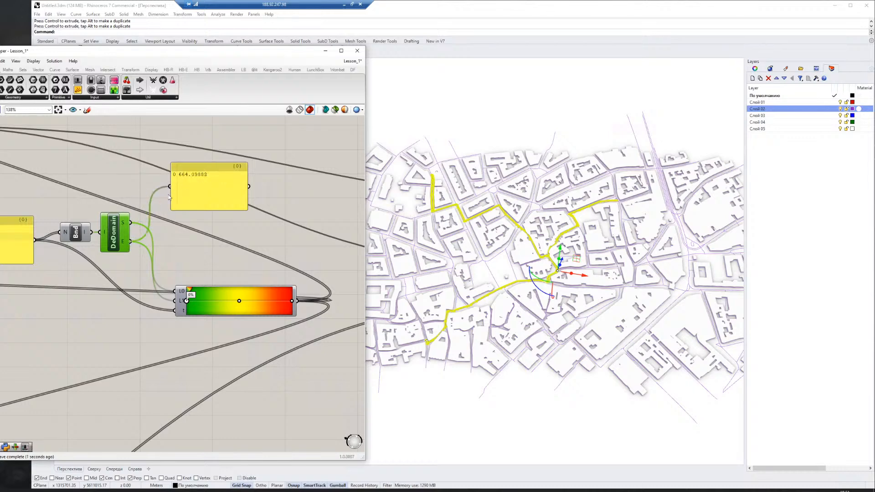
left_click(219, 191)
key("Delete")
Move the gradient component slightly lower beneath DeDomain.
left_click_drag(263, 314, 255, 336)
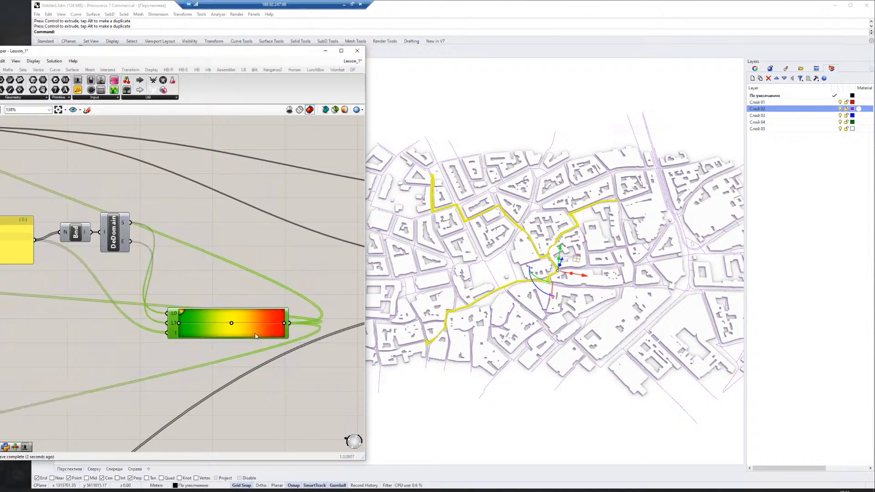
Move the shared route point east in two stages to test how the route previews change colour with length.
scroll(255, 336, "down", 5)
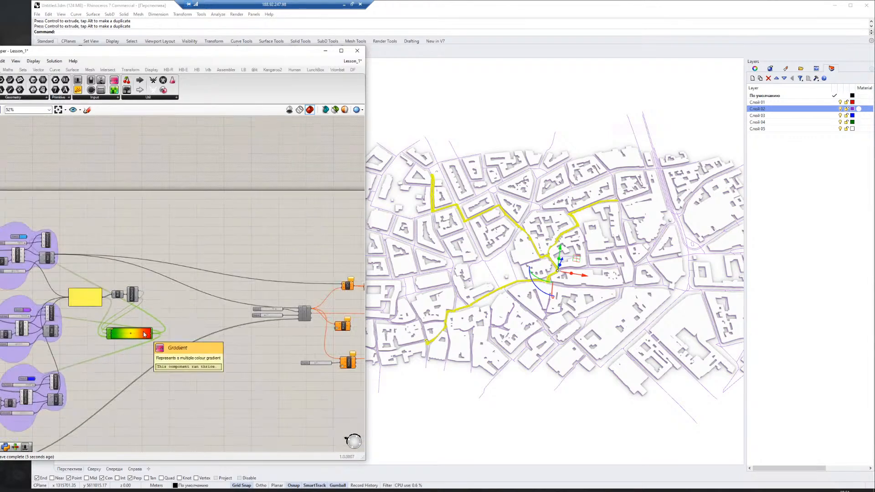
scroll(100, 344, "up", 4)
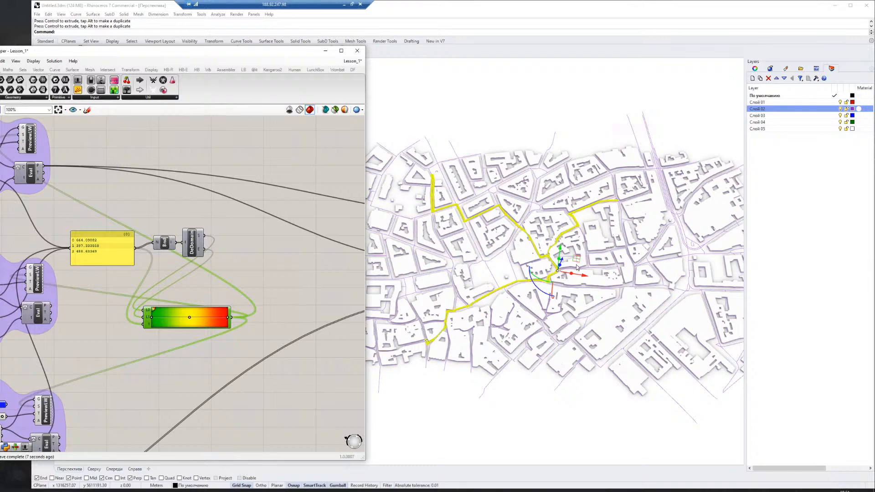
left_click_drag(576, 268, 629, 264)
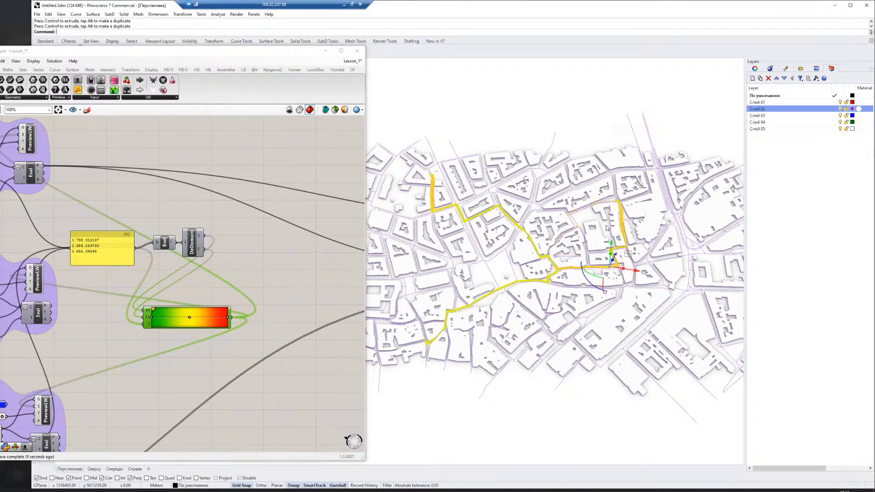
left_click(560, 120)
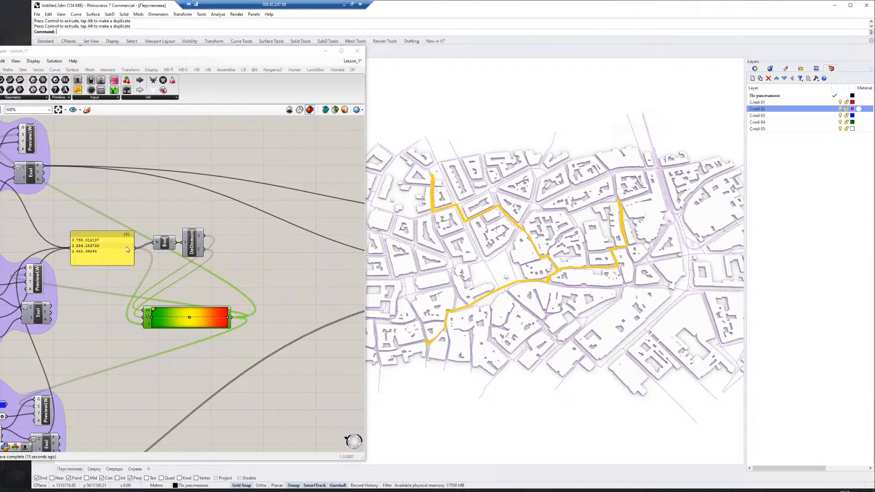
left_click(611, 266)
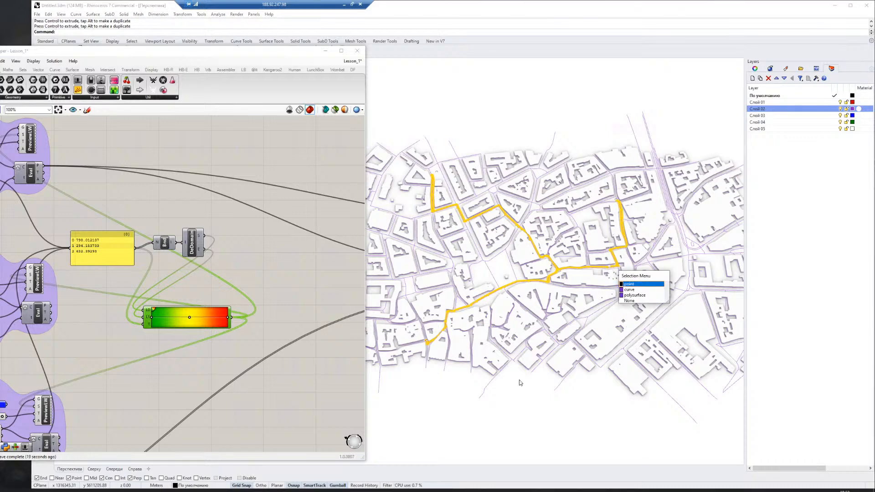
left_click(638, 285)
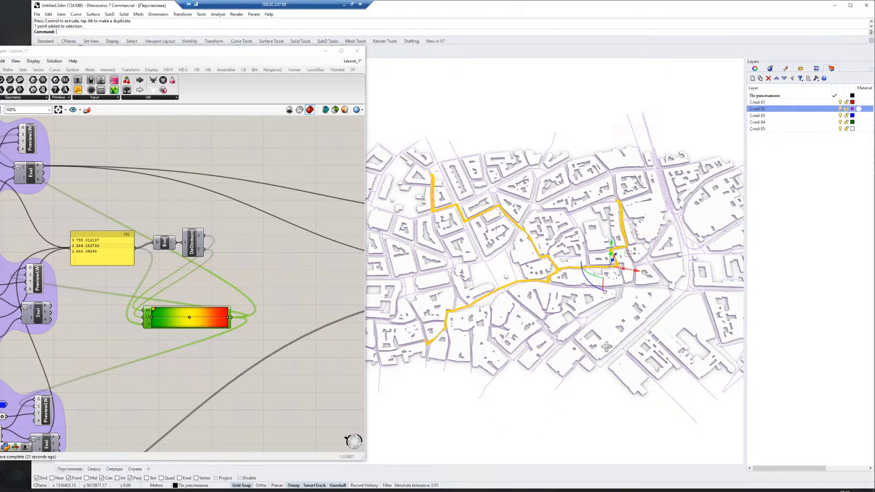
right_click_drag(636, 288, 569, 288)
left_click_drag(610, 262, 683, 282)
scroll(707, 271, "down", 3)
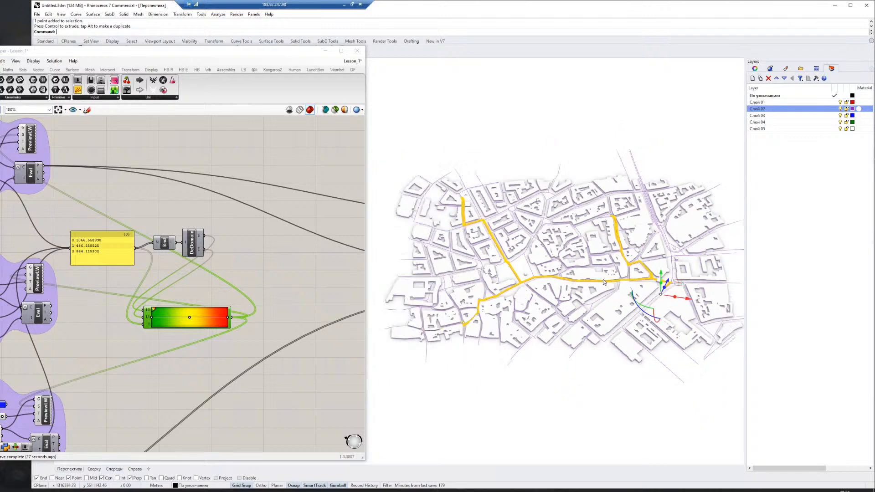
Move the shared route point back west across the map, then slightly northeast to the blocks beside the central square.
scroll(707, 270, "up", 4)
left_click_drag(599, 297, 522, 279)
scroll(638, 374, "down", 3)
scroll(676, 370, "up", 2)
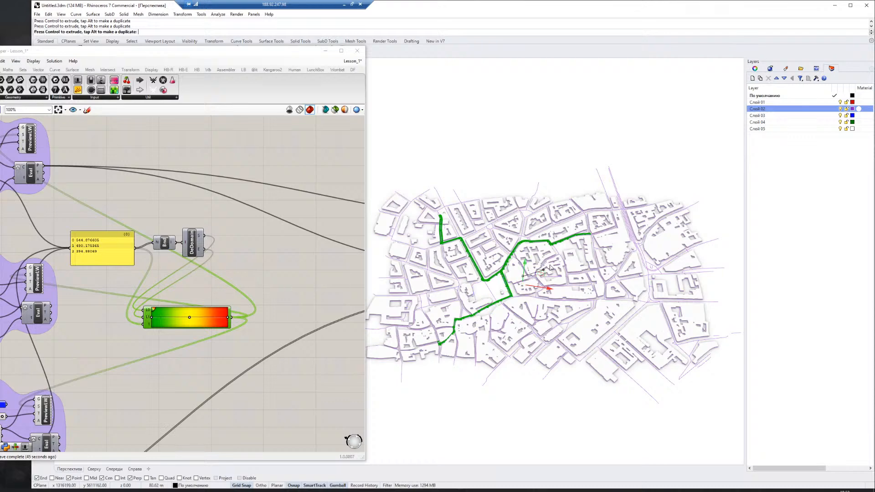
left_click_drag(520, 278, 551, 264)
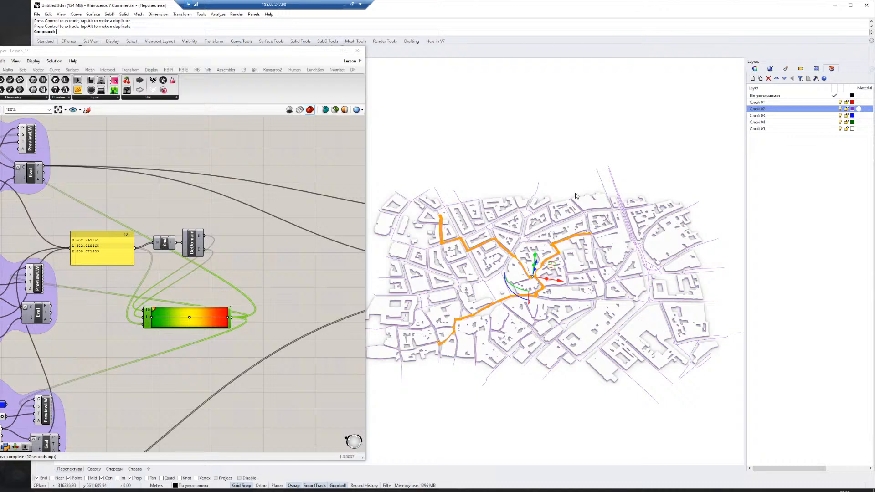
Select the areas around the two northern route ends, clear the selection, and examine the coloured routes on the map.
left_click_drag(575, 192, 611, 249)
left_click_drag(430, 183, 461, 217)
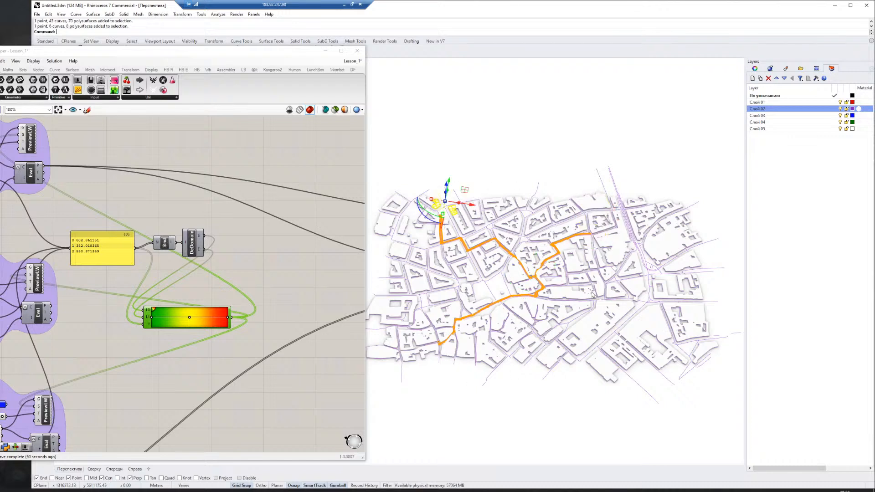
left_click(542, 410)
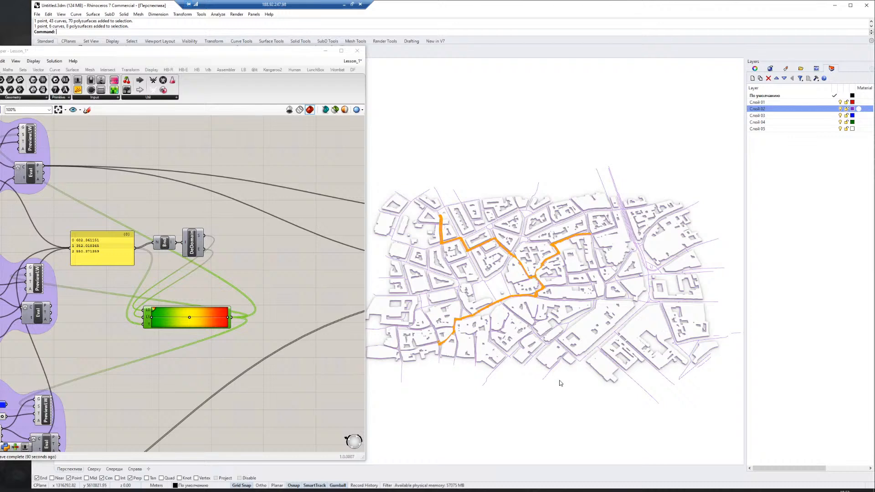
scroll(485, 313, "up", 2)
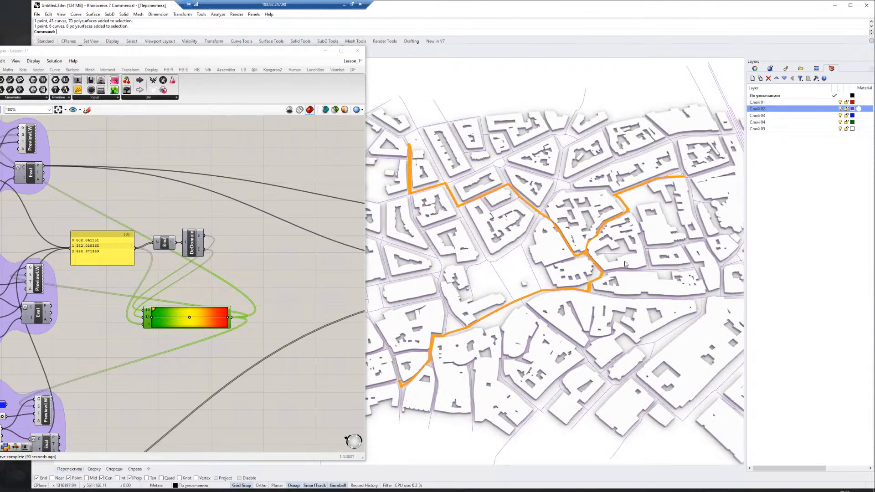
scroll(565, 313, "up", 2)
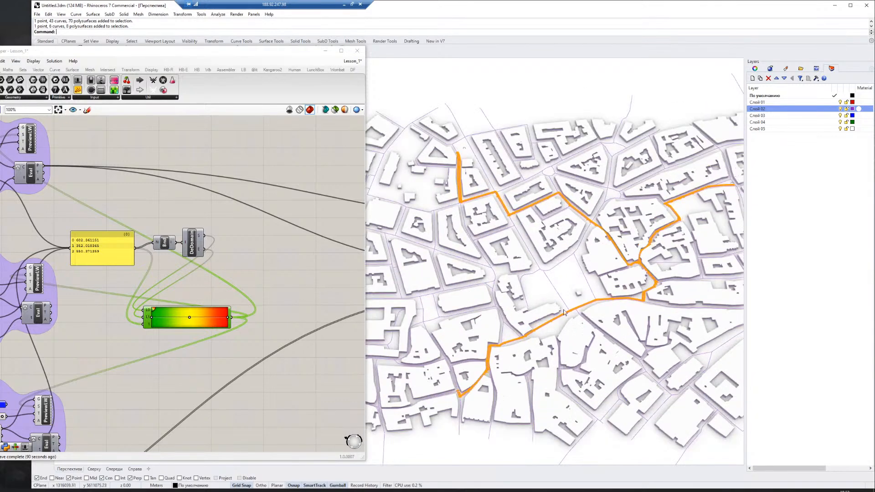
scroll(564, 312, "down", 3)
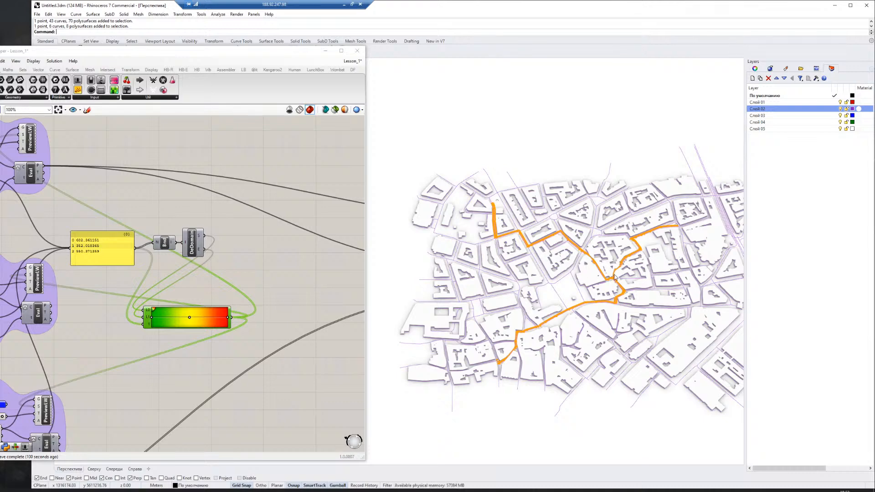
scroll(614, 277, "up", 2)
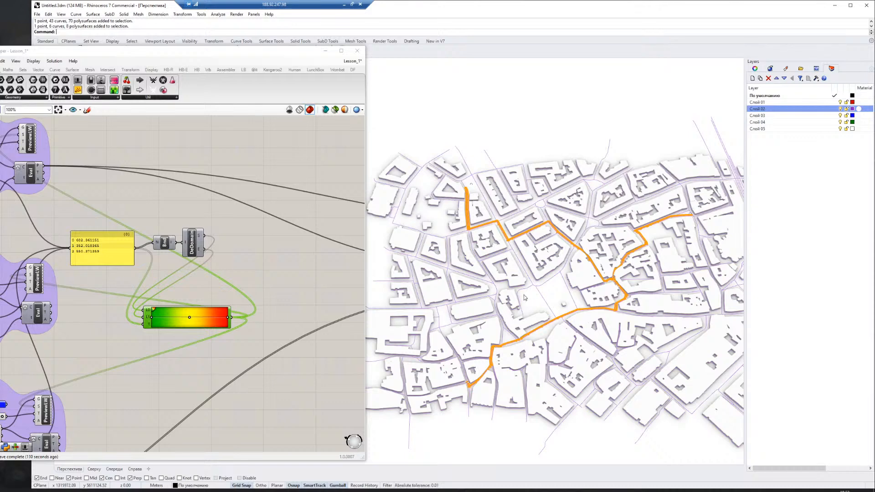
Delete the green-to-red gradient component that colours the three route previews.
left_click(277, 286)
left_click(208, 322)
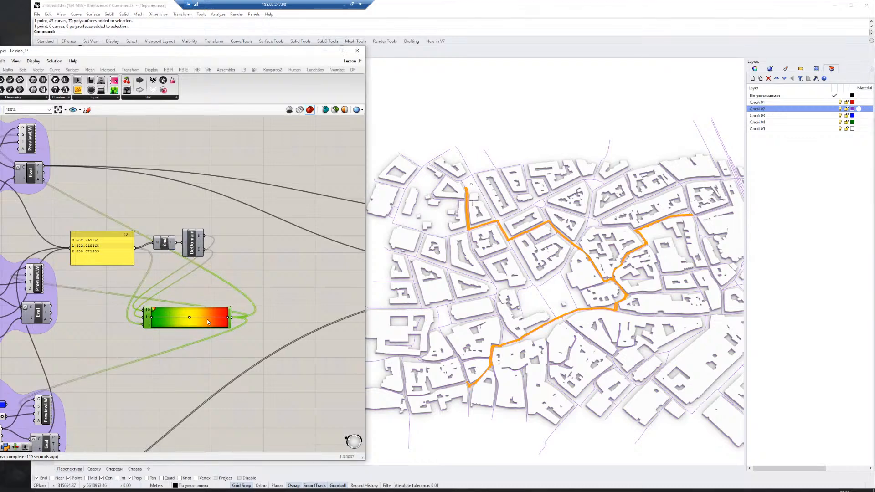
key("Delete")
Connect the light-blue swatch to the S input of the first route's PreviewLW component.
scroll(121, 270, "down", 5)
right_click_drag(127, 272, 112, 281)
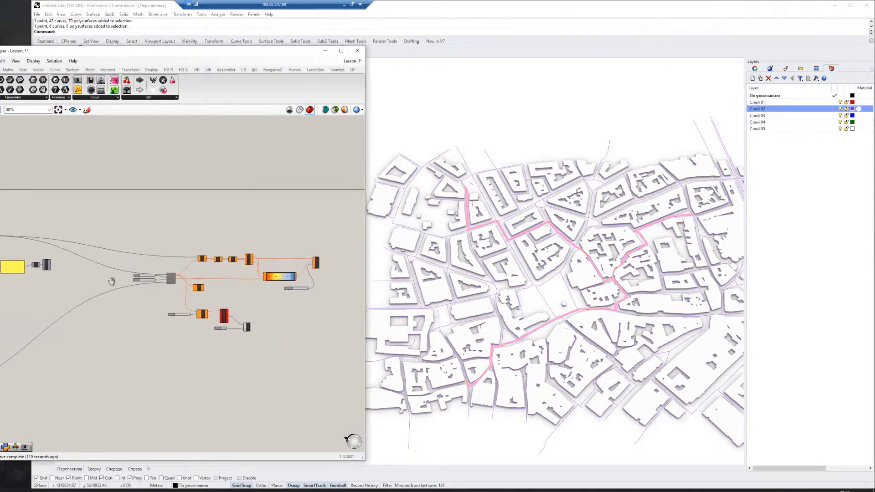
scroll(275, 277, "up", 5)
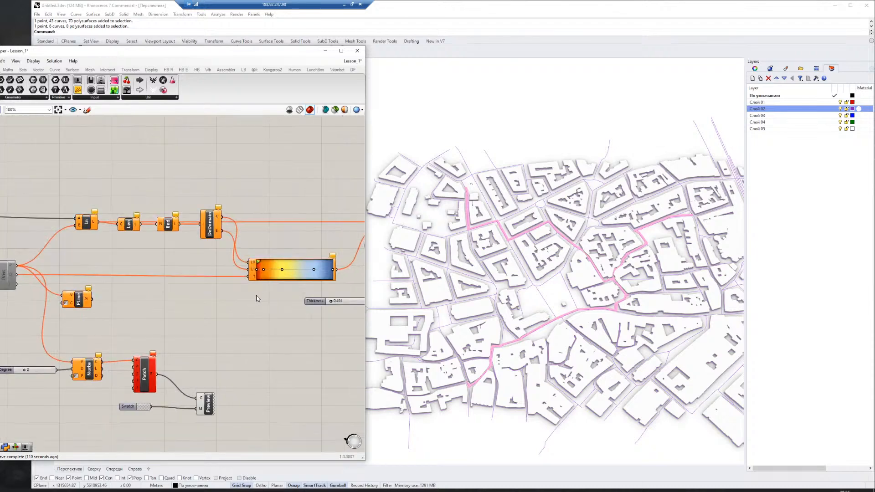
scroll(166, 288, "down", 2)
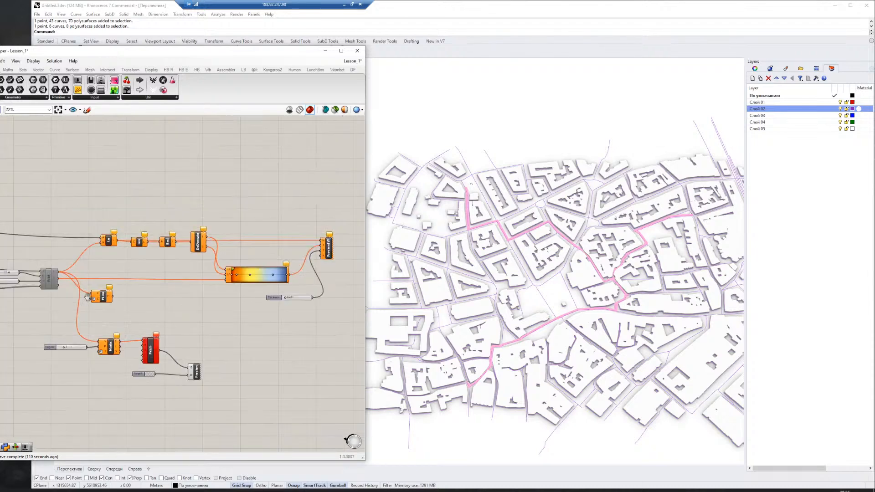
right_click_drag(2, 293, 244, 303)
scroll(29, 181, "up", 2)
scroll(29, 182, "up", 1)
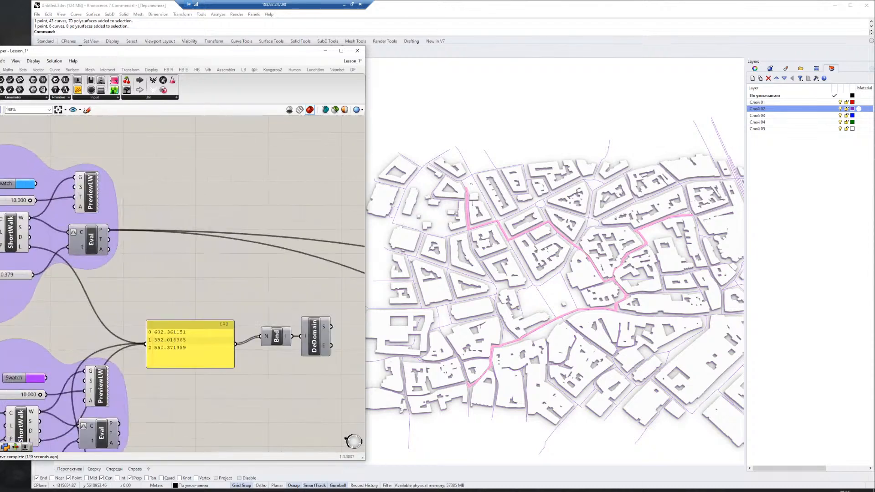
left_click_drag(36, 183, 78, 145)
left_click_drag(75, 188, 74, 188)
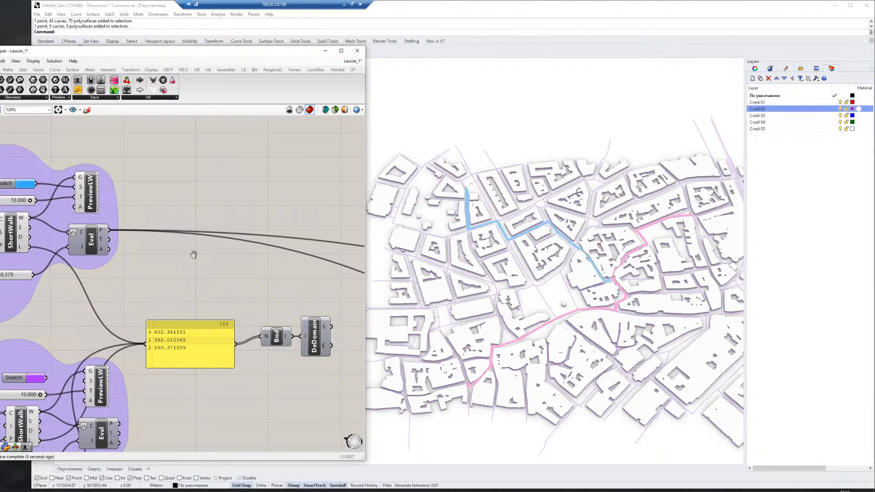
Connect the purple and blue swatches to the S inputs of the second and third routes' PreviewLW components.
right_click_drag(193, 254, 242, 226)
right_click_drag(213, 315, 233, 239)
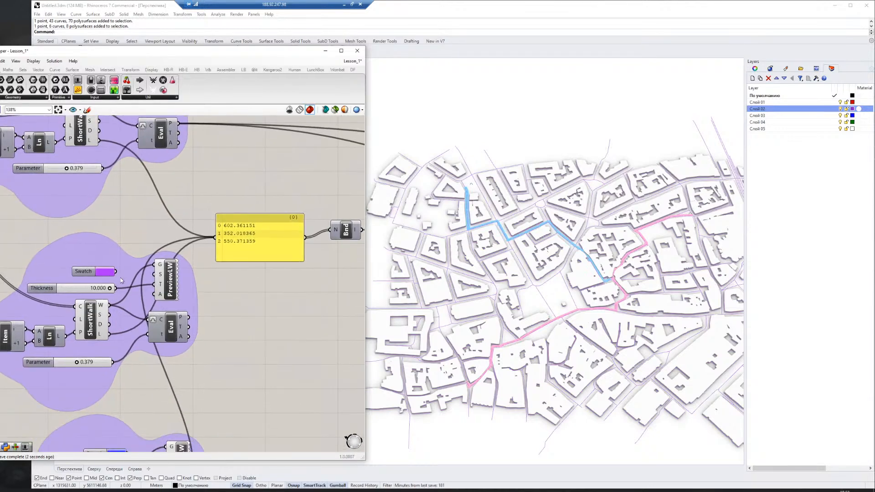
left_click_drag(117, 273, 154, 275)
right_click_drag(201, 392, 200, 260)
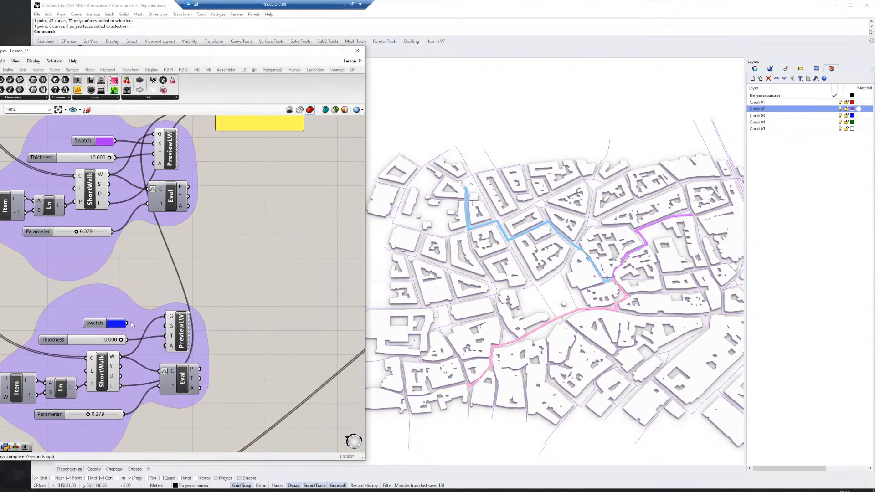
left_click_drag(127, 323, 162, 327)
Open the options of the disabled component fed by the Count and Radius sliders.
scroll(241, 320, "down", 4)
right_click_drag(299, 320, 49, 333)
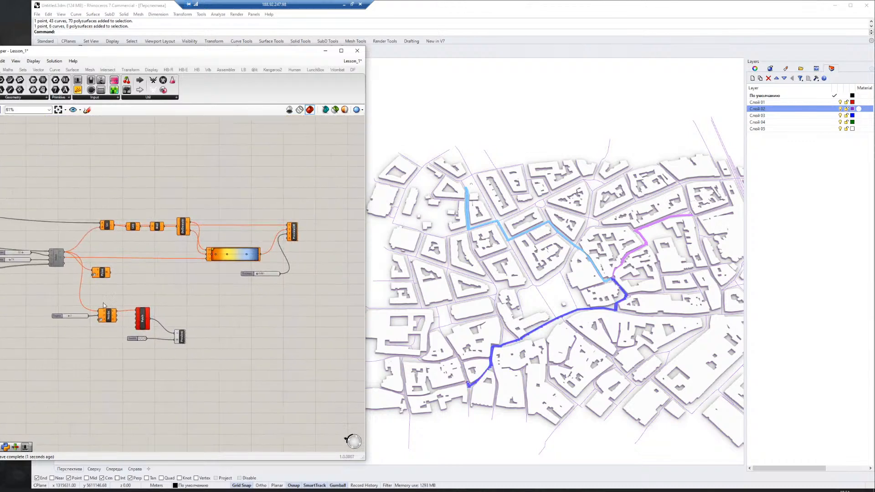
left_click_drag(29, 187, 133, 205)
right_click_drag(29, 260, 85, 257)
right_click(110, 257)
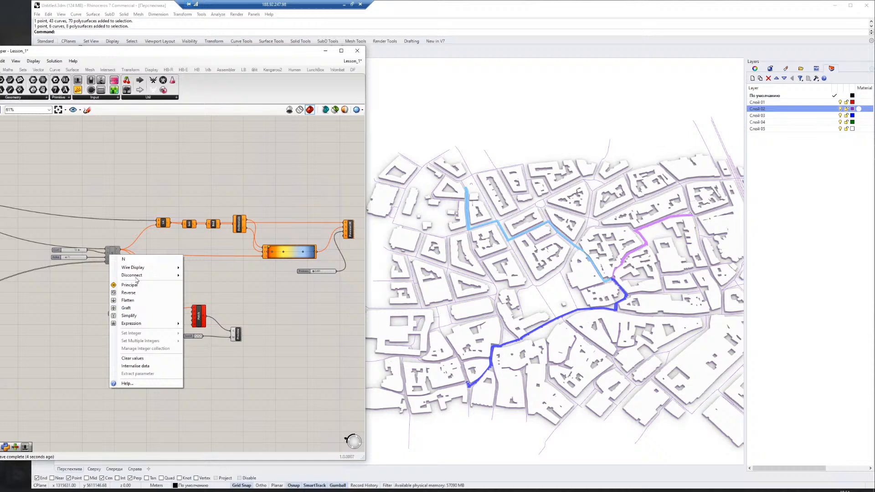
left_click(114, 233)
scroll(113, 255, "up", 2)
right_click(114, 256)
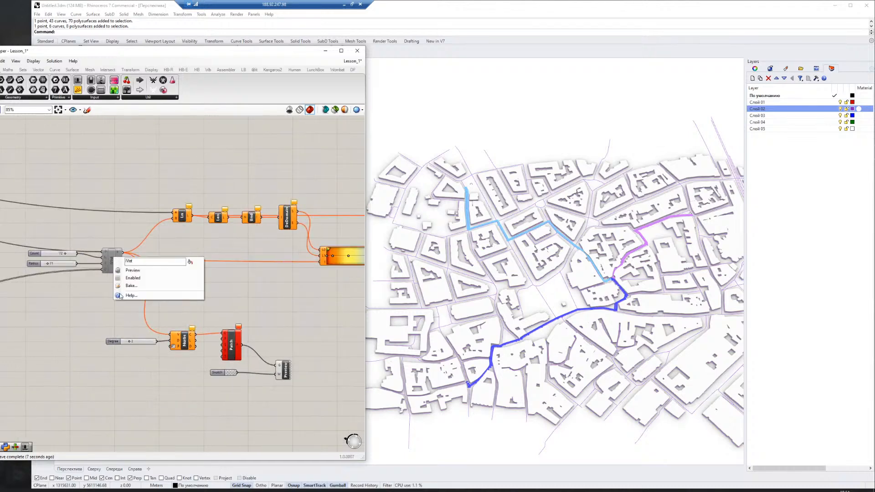
Examine the coloured isovist rays between the buildings around the viewpoint on the light-blue route, up close and from several angles.
left_click(297, 345)
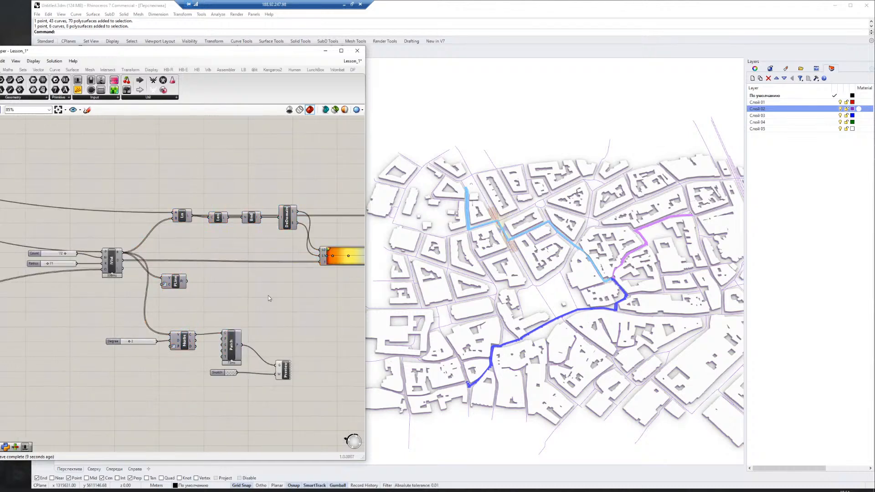
scroll(544, 205, "up", 3)
scroll(486, 232, "up", 2)
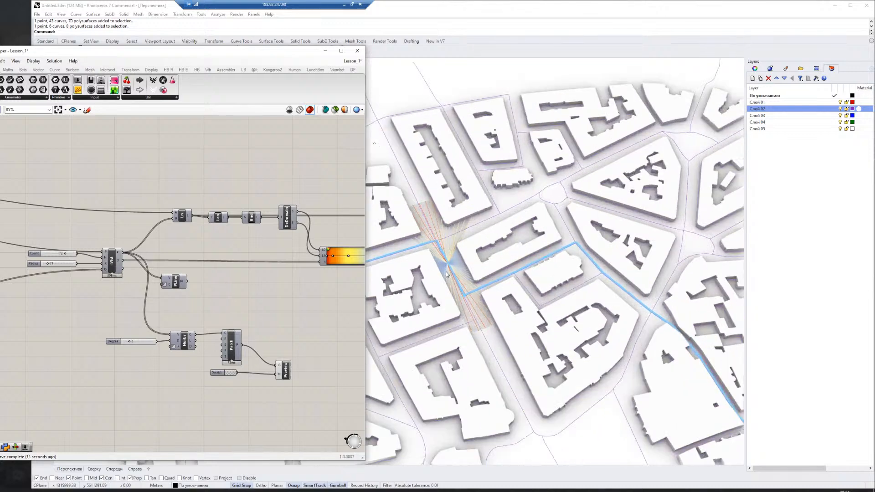
right_click_drag(173, 301, 219, 299)
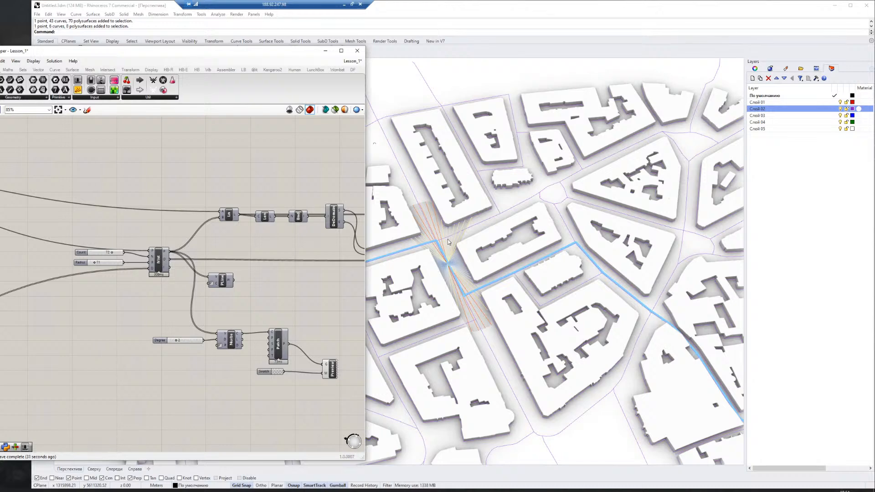
scroll(448, 241, "up", 5)
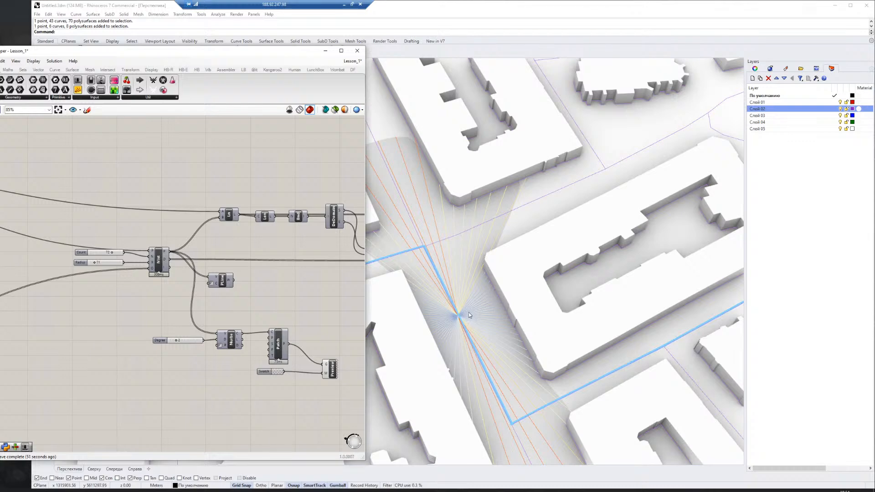
right_click_drag(466, 273, 421, 261)
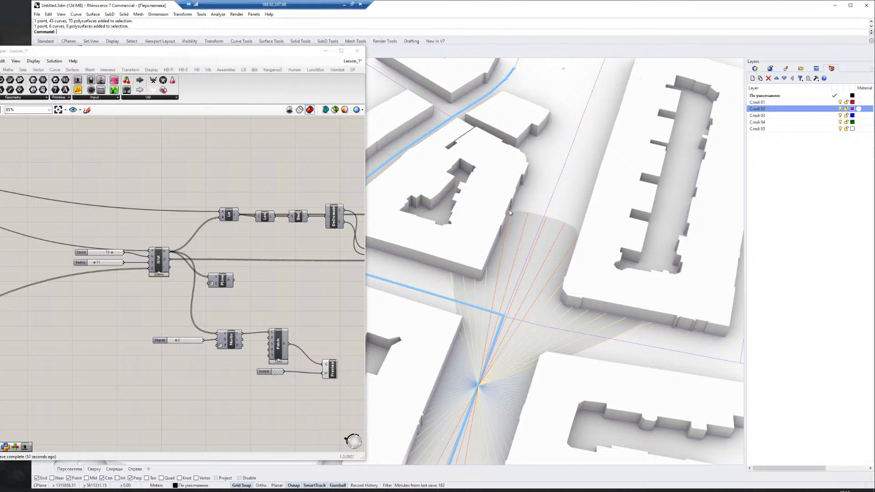
right_click_drag(517, 222, 542, 273)
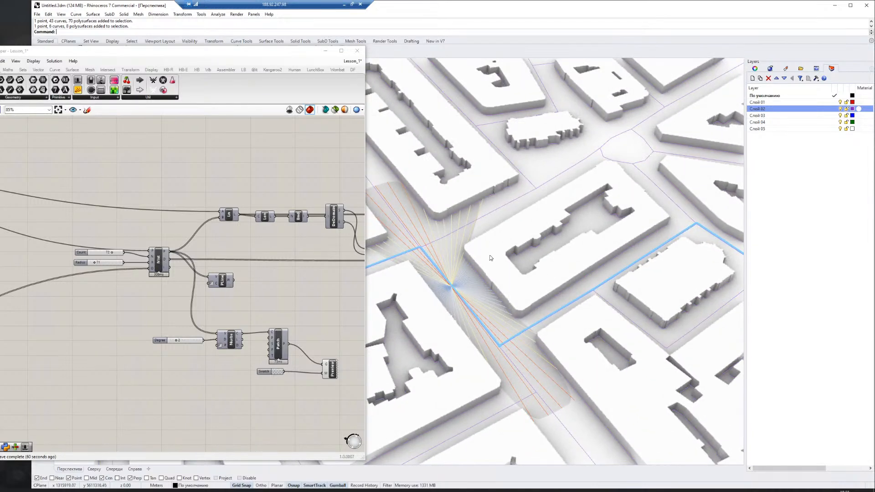
right_click_drag(460, 258, 433, 263)
scroll(432, 263, "down", 6)
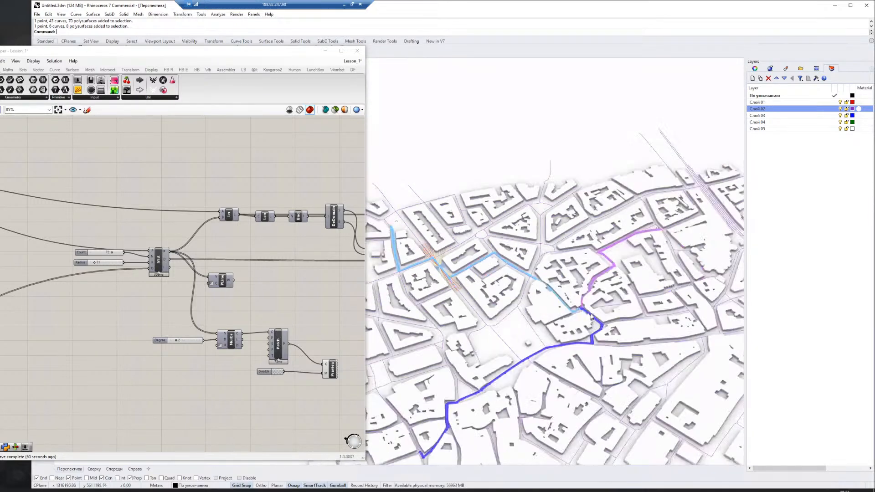
scroll(435, 260, "up", 8)
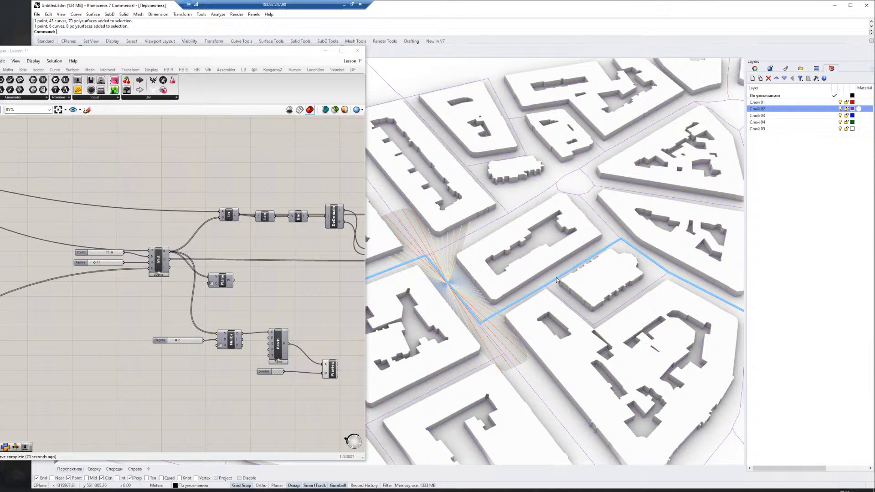
scroll(487, 273, "down", 3)
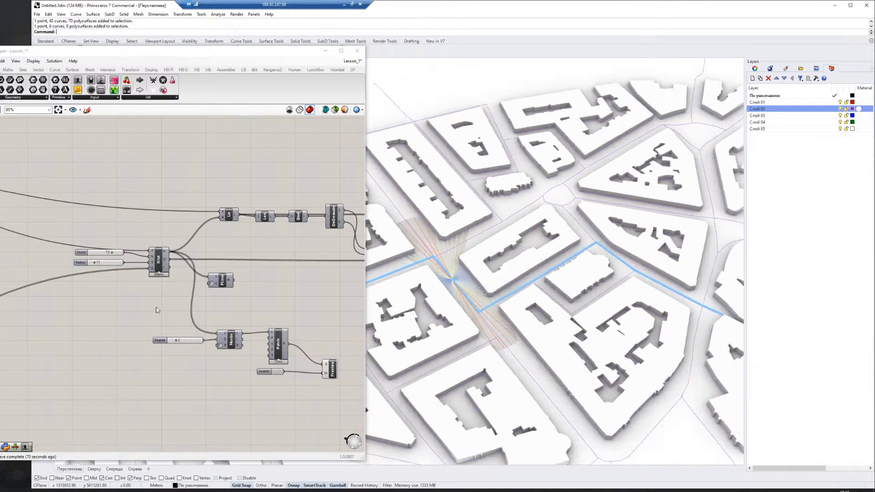
Set the Parameter slider of the light-blue route's curve evaluation to 0.357, shifting the isovist viewpoint along the route.
right_click_drag(98, 327, 299, 328)
right_click_drag(102, 309, 4, 304)
right_click_drag(212, 328, 95, 315)
right_click_drag(154, 296, 291, 310)
right_click_drag(150, 298, 291, 308)
right_click_drag(73, 286, 175, 293)
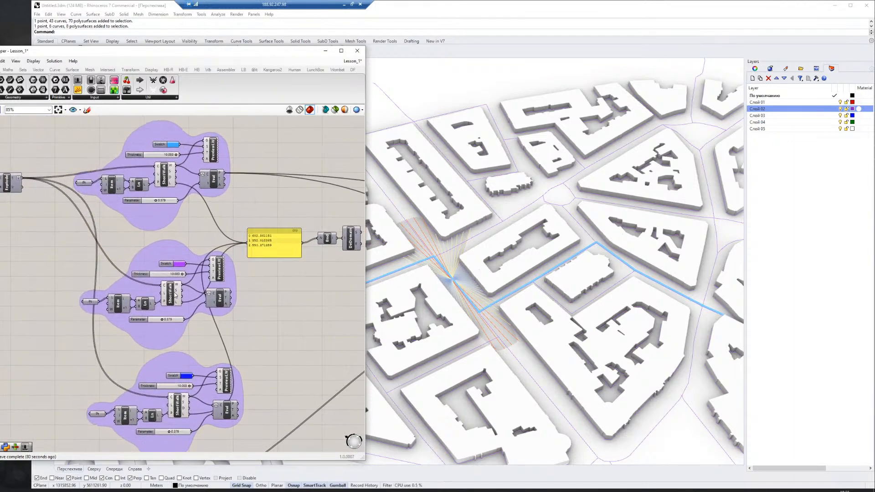
right_click_drag(99, 261, 246, 286)
scroll(184, 277, "down", 3)
right_click_drag(164, 294, 13, 289)
right_click_drag(246, 301, 59, 296)
scroll(214, 279, "up", 2)
scroll(214, 280, "up", 3)
right_click_drag(159, 291, 102, 302)
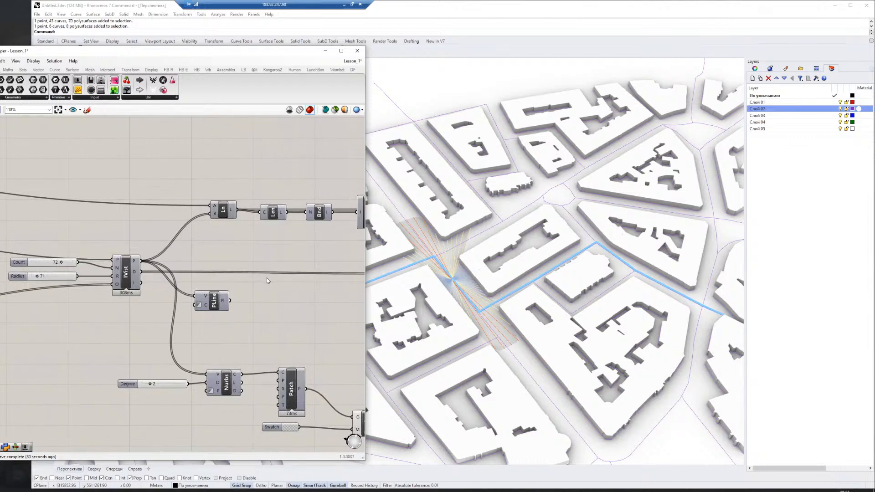
right_click_drag(266, 278, 256, 254)
scroll(255, 255, "down", 3)
right_click_drag(301, 271, 370, 299)
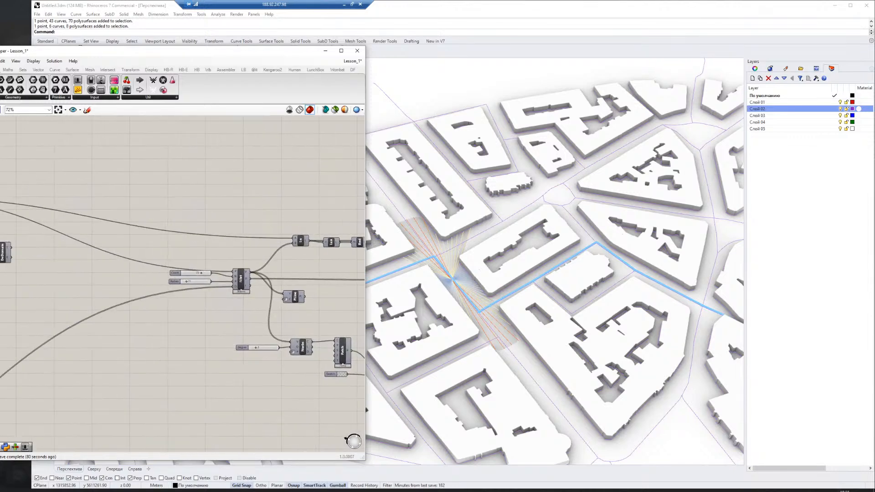
right_click_drag(10, 203, 299, 241)
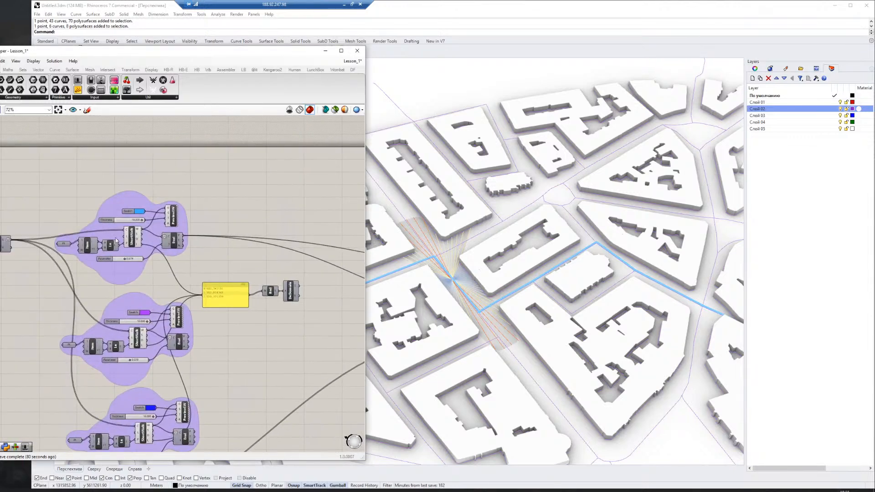
scroll(86, 219, "up", 4)
right_click_drag(218, 309, 218, 281)
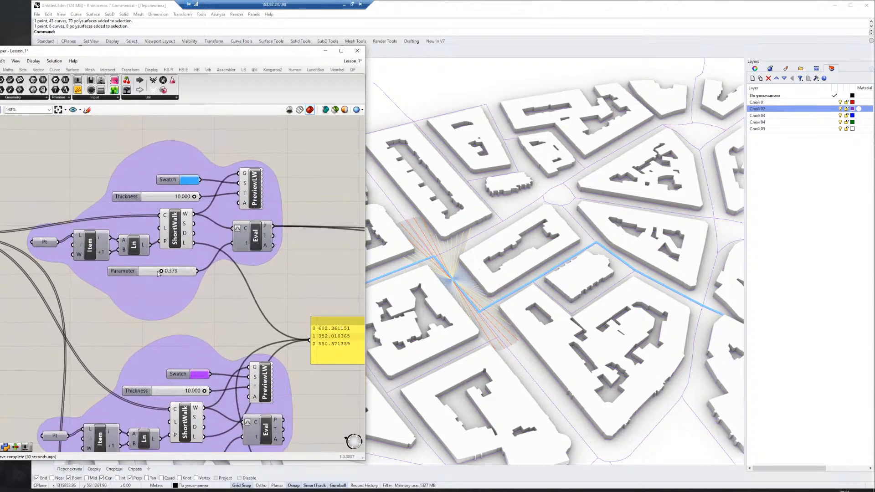
mouse_move(168, 273)
left_mouse_down()
mouse_move(186, 275)
mouse_move(160, 273)
left_mouse_up()
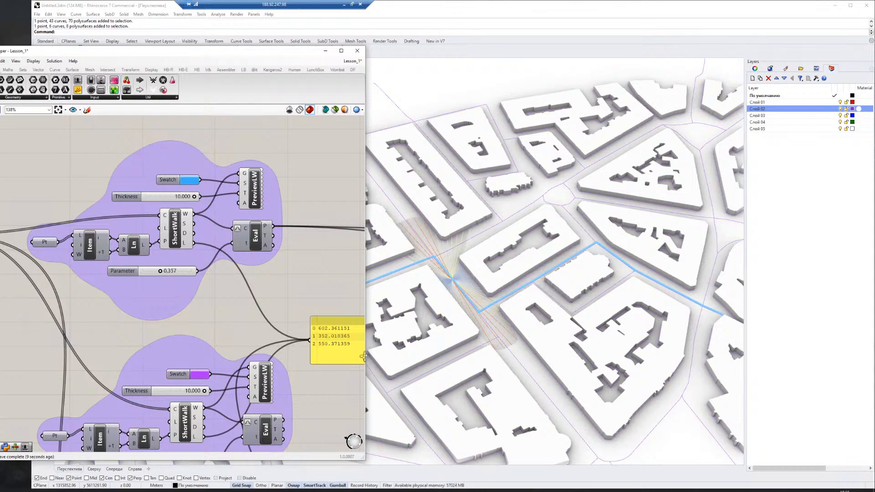
Set the light-blue route's Parameter slider to 1.000 to place the isovist viewpoint at the end of the route.
right_click_drag(410, 360, 522, 419)
scroll(501, 411, "down", 10)
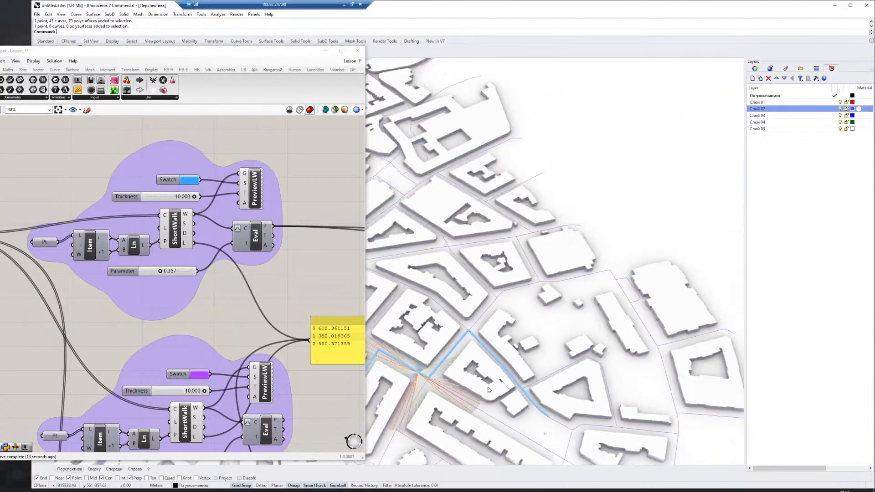
scroll(456, 410, "up", 8)
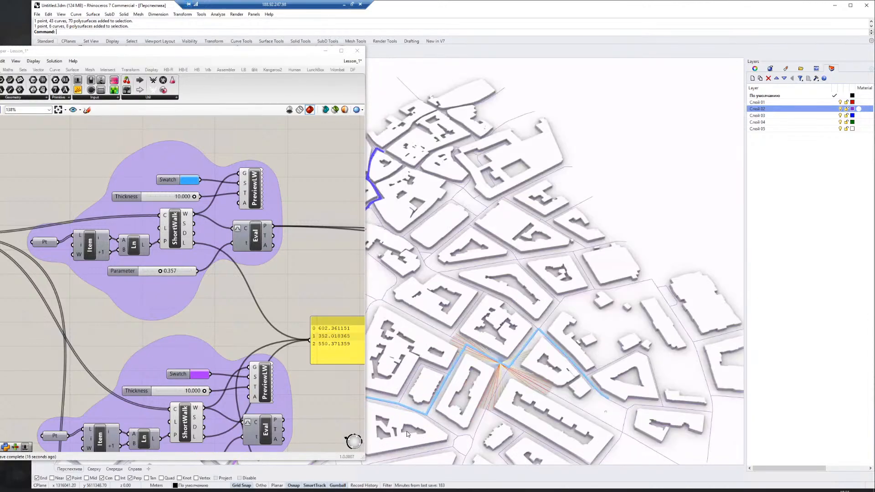
right_click_drag(614, 310, 682, 274, "shift")
right_click_drag(464, 305, 697, 269)
right_click_drag(521, 277, 674, 318, "shift")
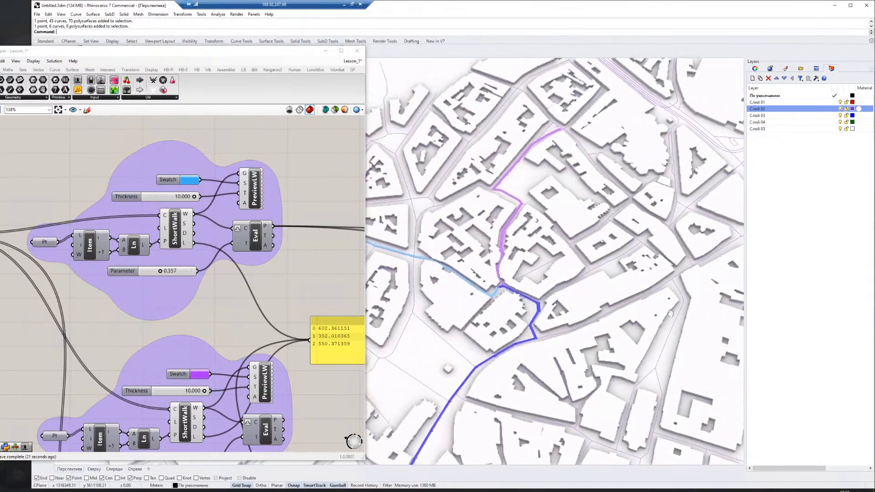
scroll(501, 281, "up", 6)
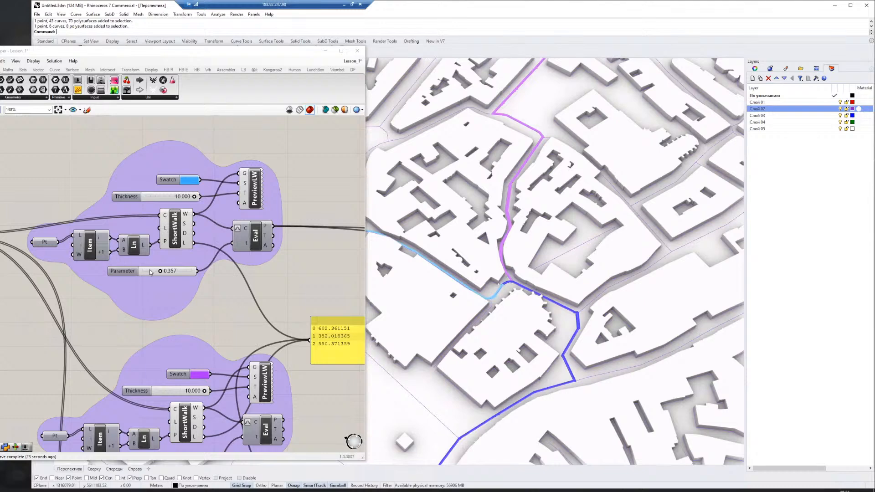
left_click_drag(160, 271, 196, 275)
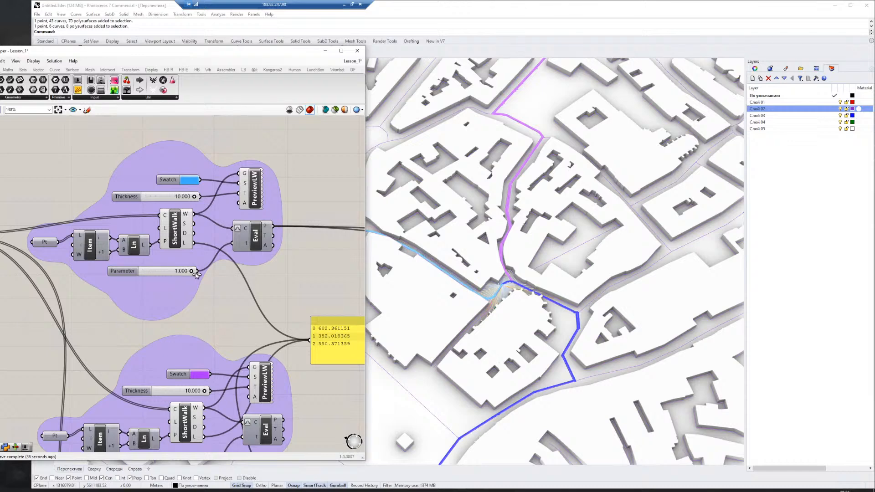
Examine the isovist rays at the junction where the light-blue, purple and dark-blue routes meet.
scroll(517, 283, "up", 8)
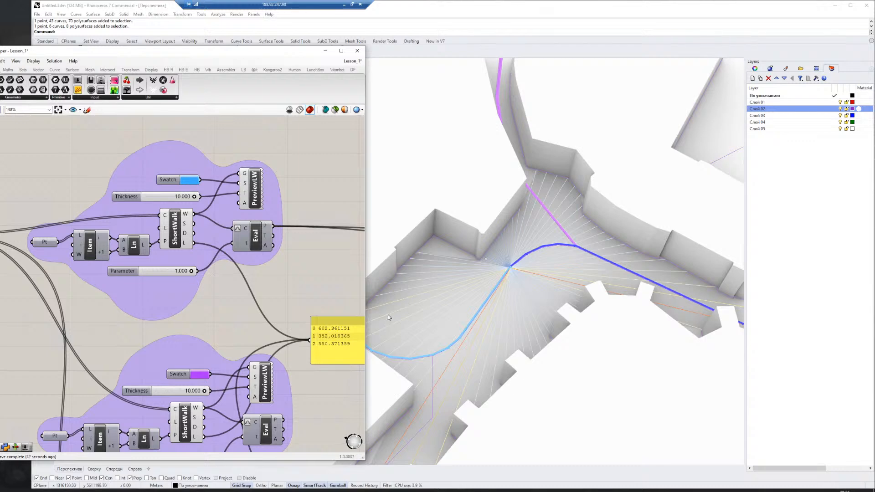
scroll(573, 272, "down", 6)
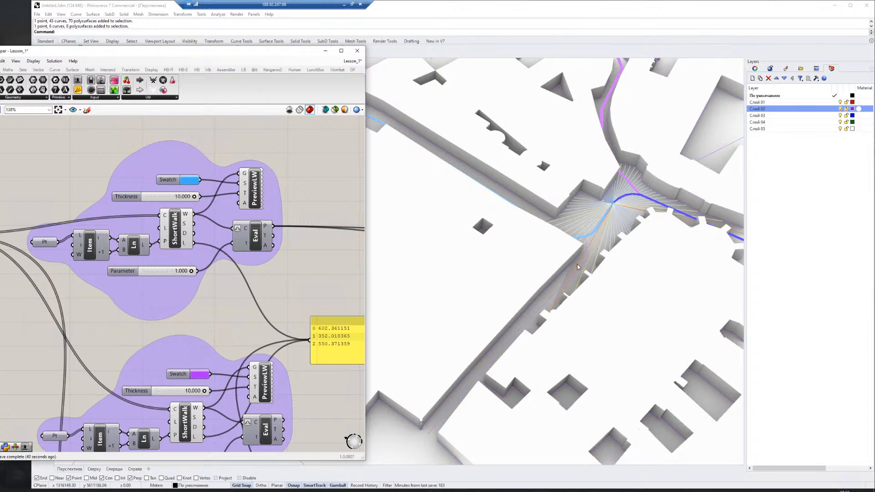
scroll(547, 317, "down", 9)
right_click_drag(547, 316, 565, 324)
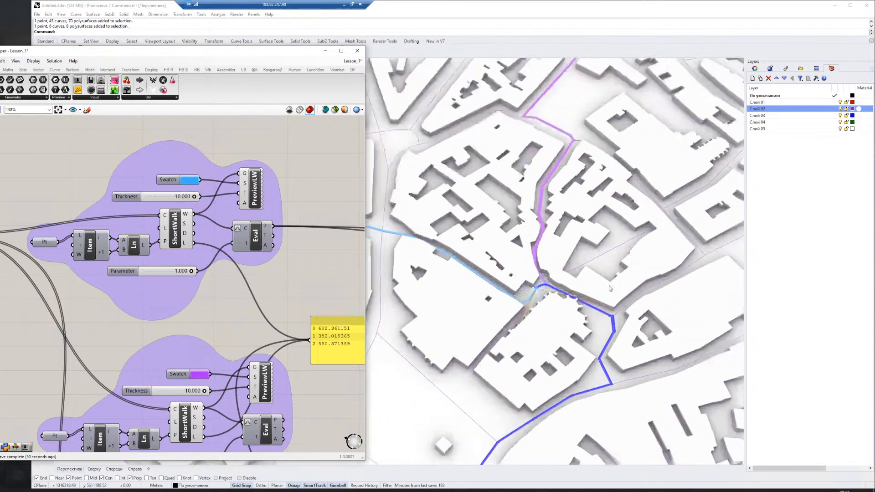
scroll(565, 324, "up", 8)
scroll(518, 327, "down", 6)
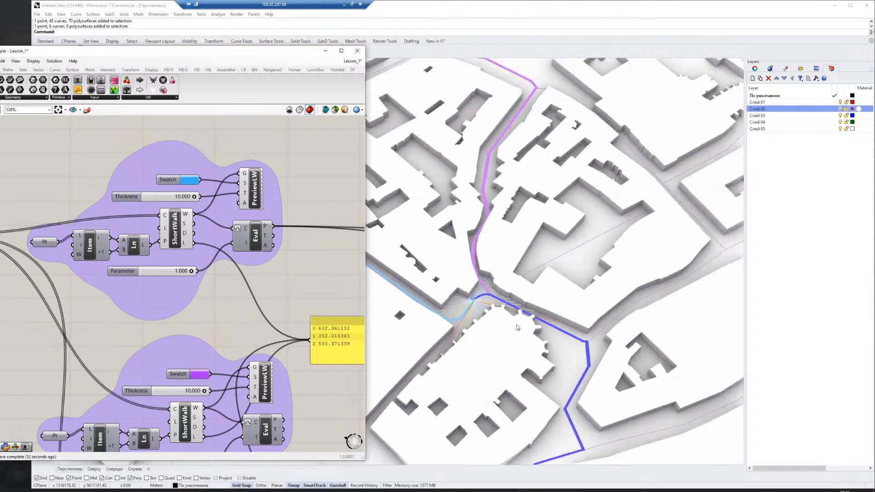
scroll(483, 326, "up", 4)
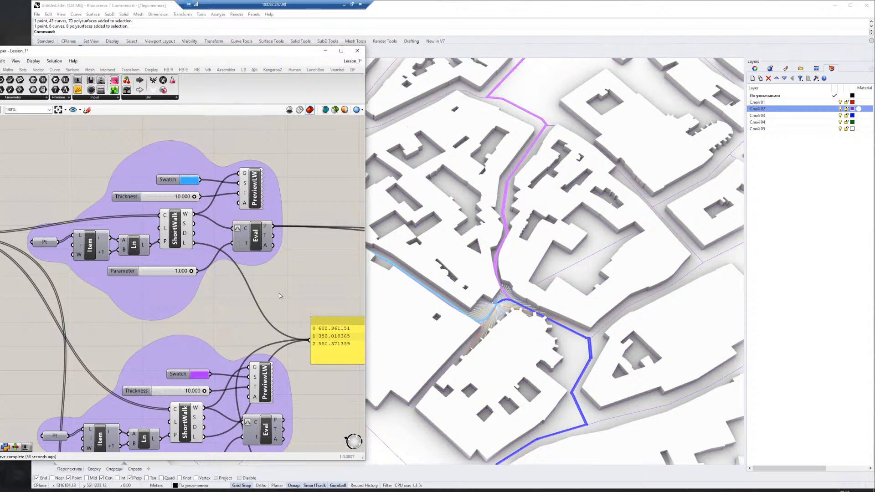
Review the isovist, ray length and gradient preview components alongside the rays drawn at the route junction.
scroll(276, 289, "down", 5)
right_click_drag(276, 288, 205, 275)
right_click_drag(351, 294, 167, 272)
right_click_drag(301, 291, 197, 283)
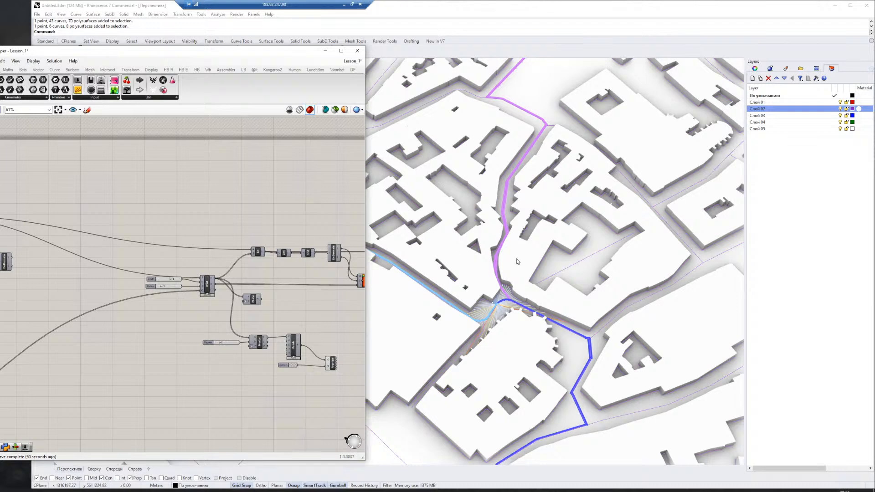
scroll(518, 261, "down", 5)
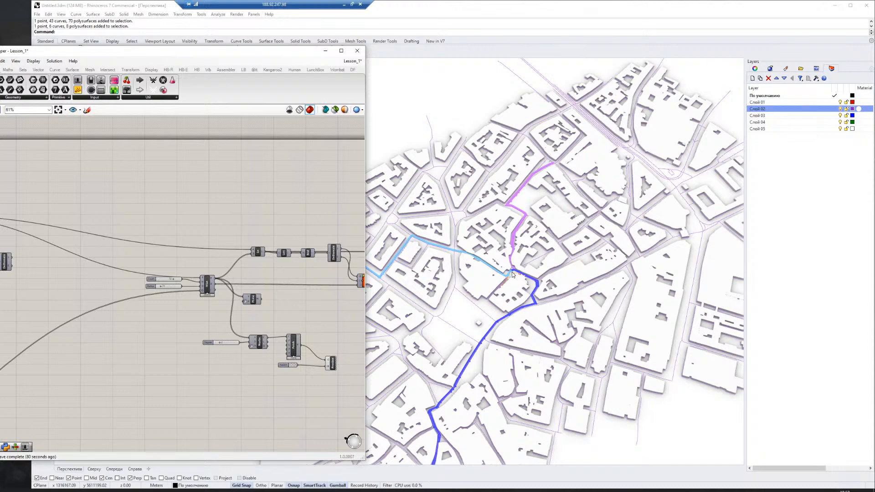
scroll(512, 272, "up", 10)
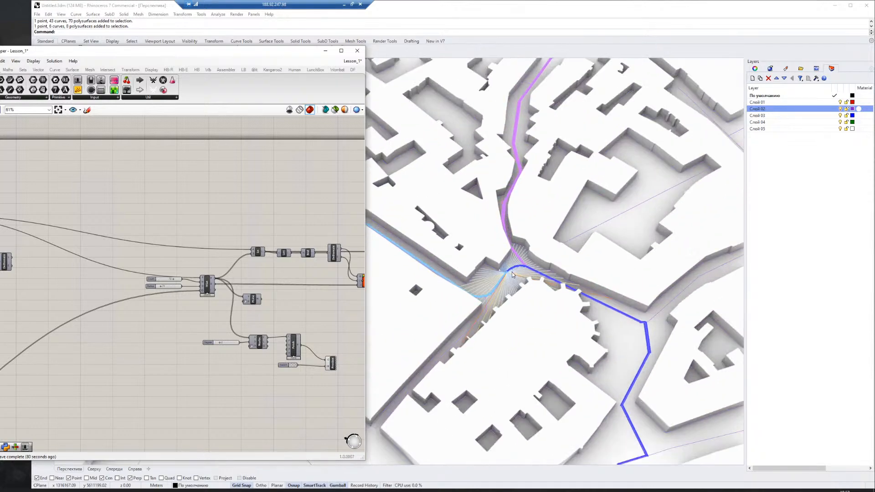
right_click_drag(319, 316, 200, 316)
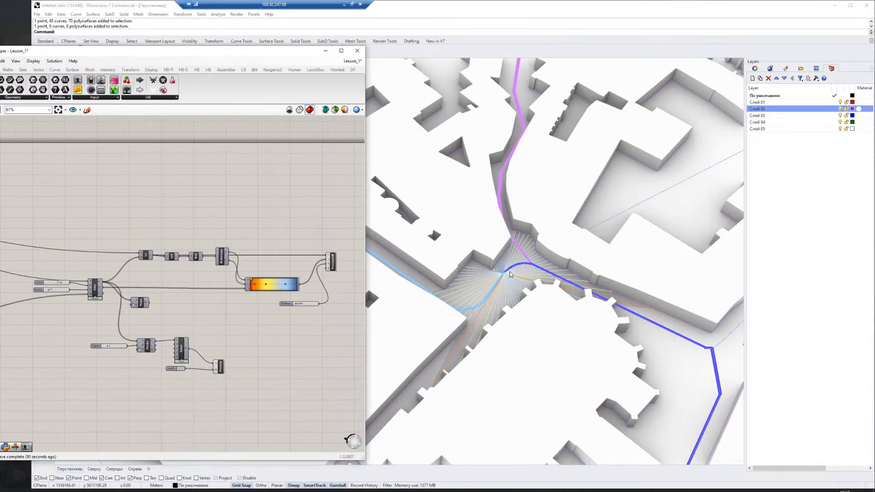
Inspect the three route groups and their curve evaluation components, comparing them with the routes meeting in the city model.
scroll(224, 283, "down", 3)
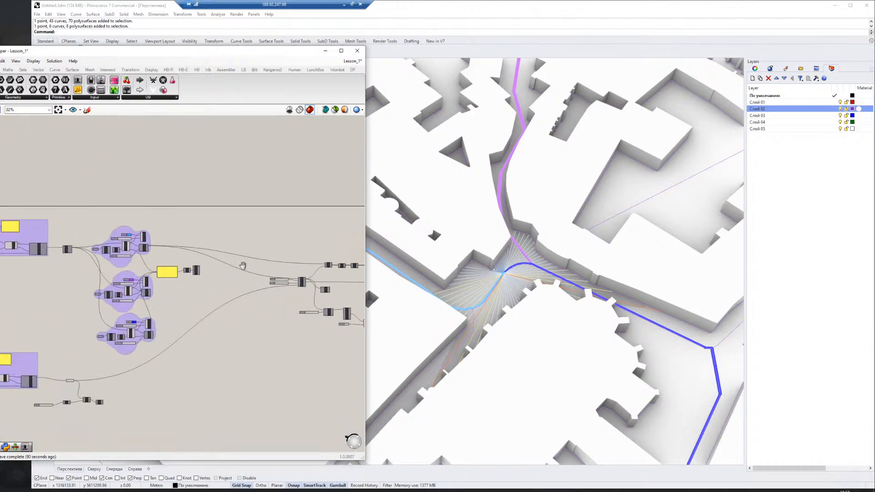
scroll(515, 276, "down", 6)
scroll(515, 276, "down", 6)
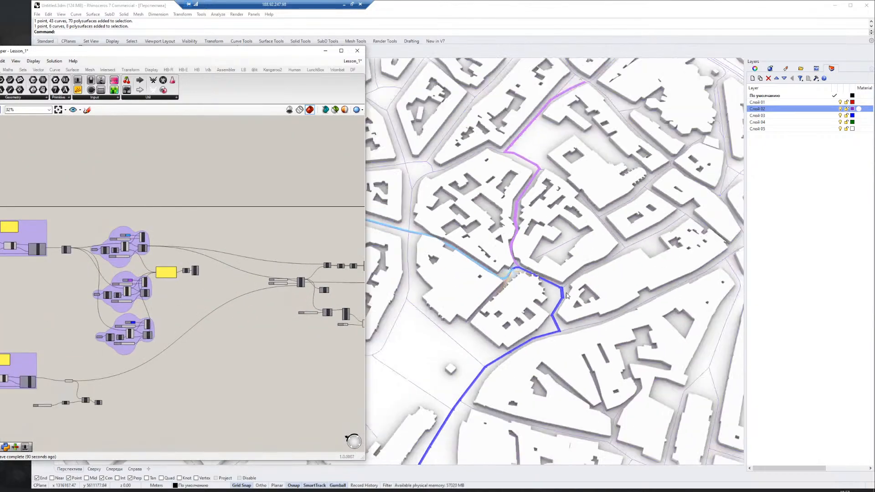
right_click_drag(516, 277, 508, 307)
scroll(487, 352, "up", 3)
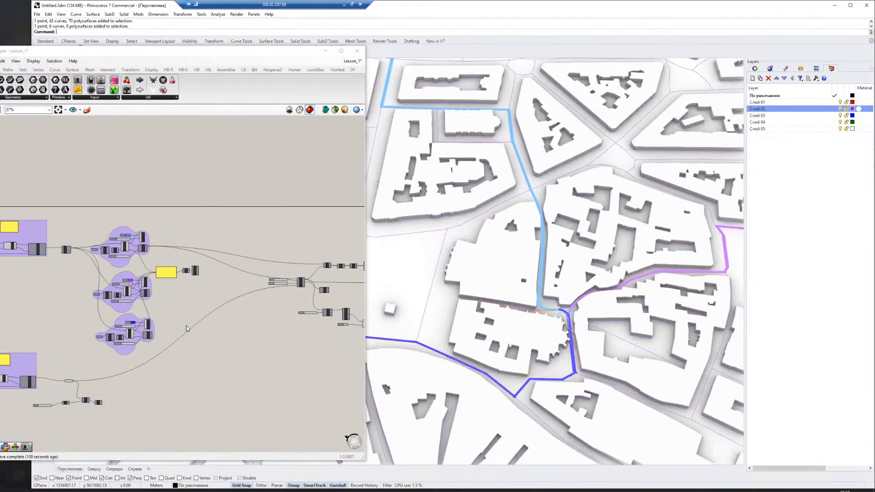
scroll(186, 328, "up", 2)
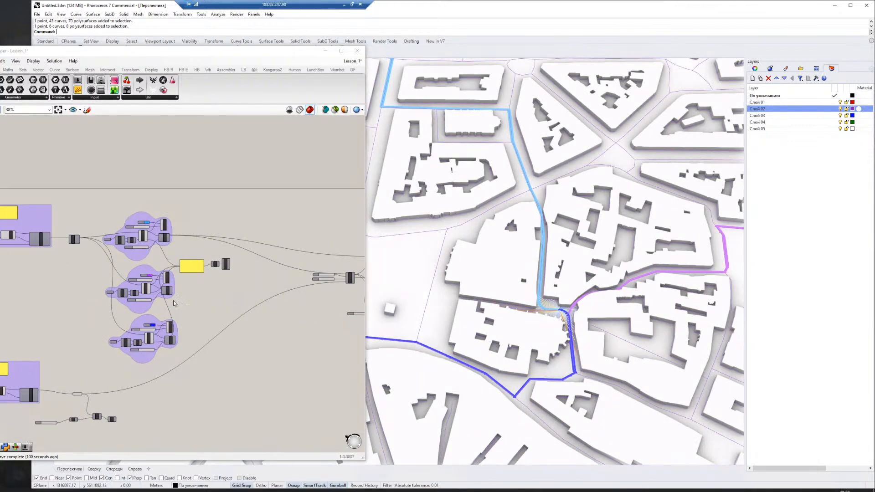
scroll(174, 303, "up", 4)
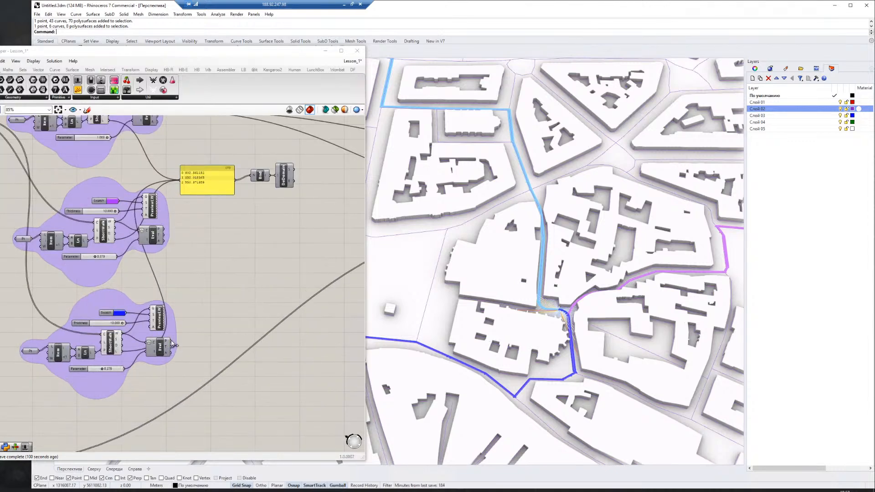
right_click_drag(194, 283, 83, 312)
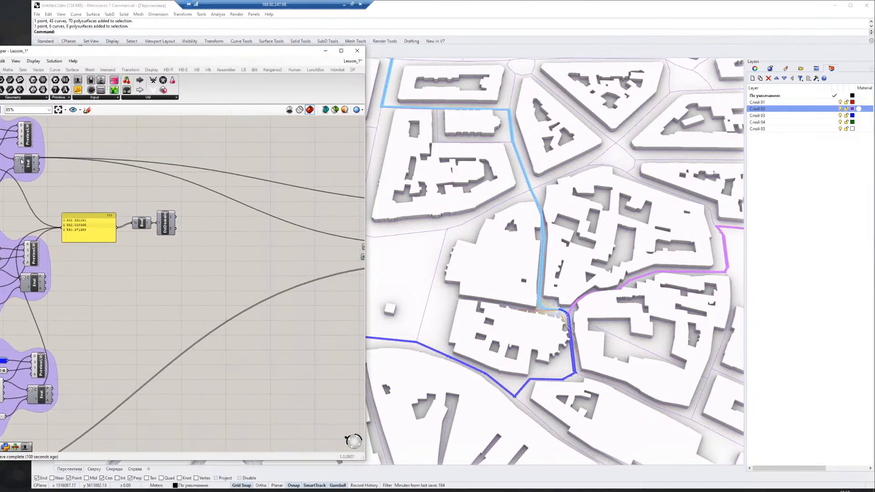
Feed the dark-blue route's evaluated point into the isovist's plane input and the ray line component's start input.
scroll(100, 180, "down", 2)
right_click_drag(221, 200, 140, 194)
scroll(272, 215, "up", 3)
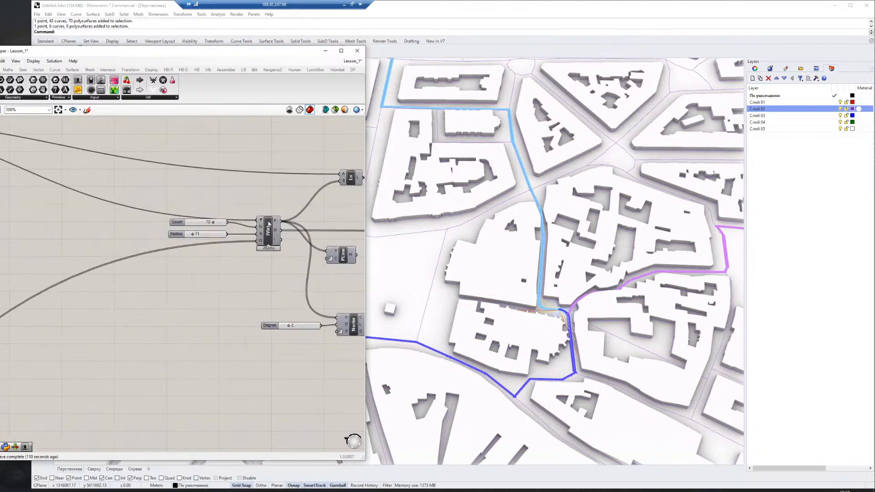
right_click_drag(159, 245, 235, 239)
scroll(235, 238, "down", 2)
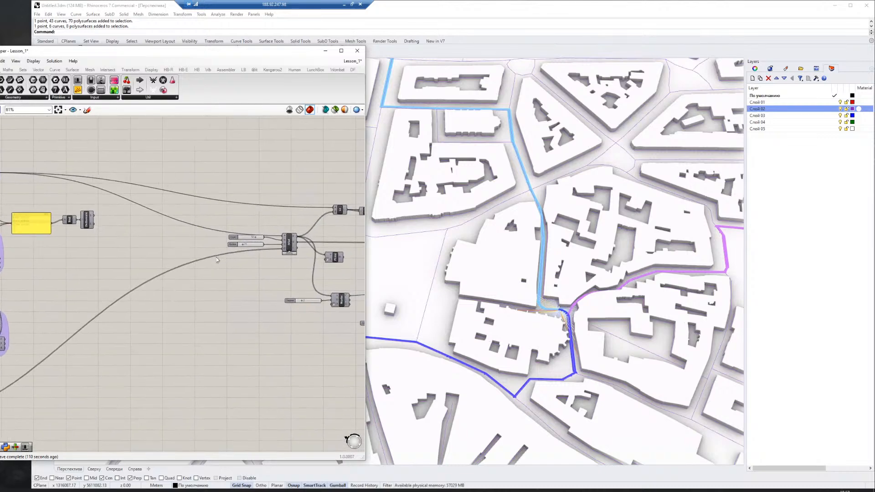
left_click_drag(7, 344, 281, 238)
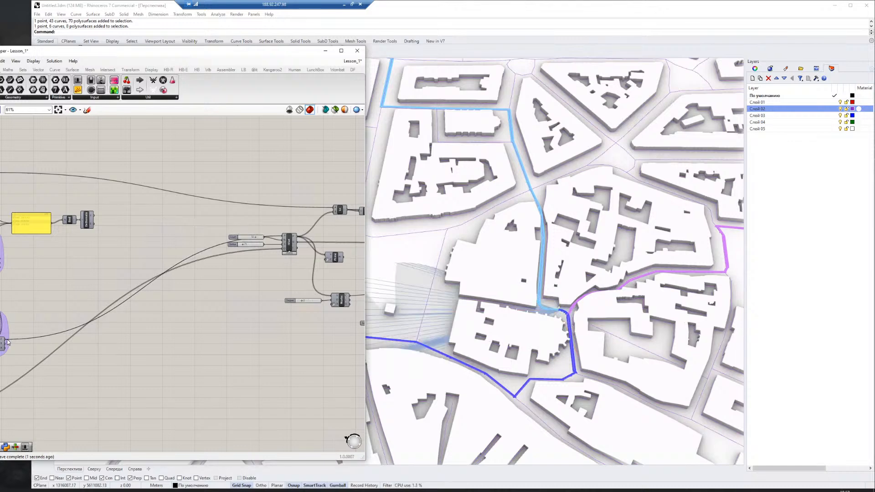
left_click_drag(7, 344, 334, 209)
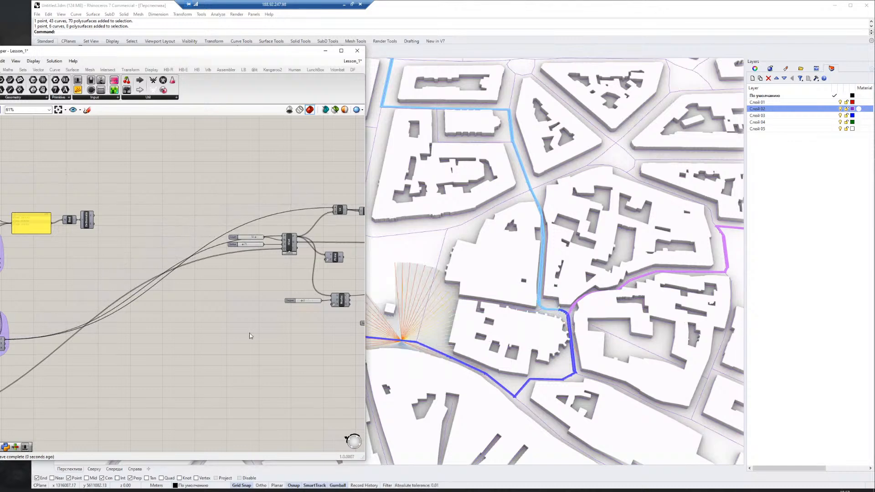
Set the dark-blue route's Parameter slider to 0.464 to shift the isovist viewpoint along the route beside the open square.
scroll(494, 311, "down", 5)
scroll(610, 314, "up", 8)
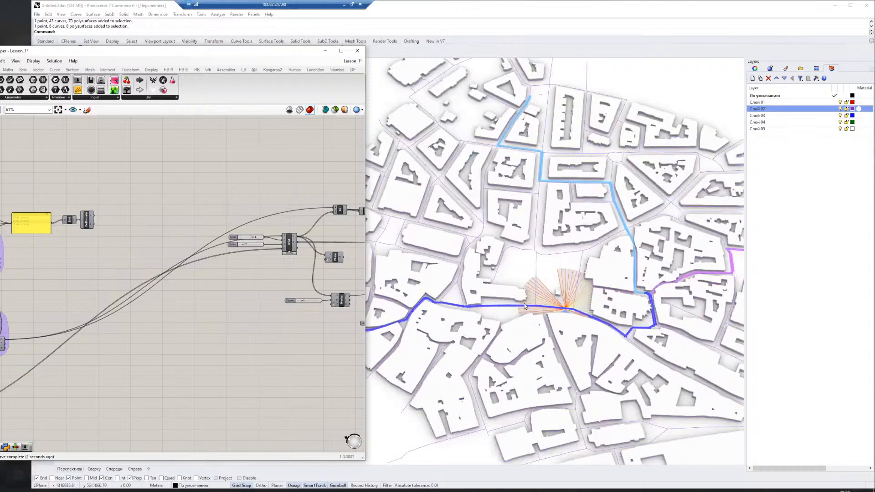
scroll(615, 315, "down", 5)
scroll(655, 321, "up", 4)
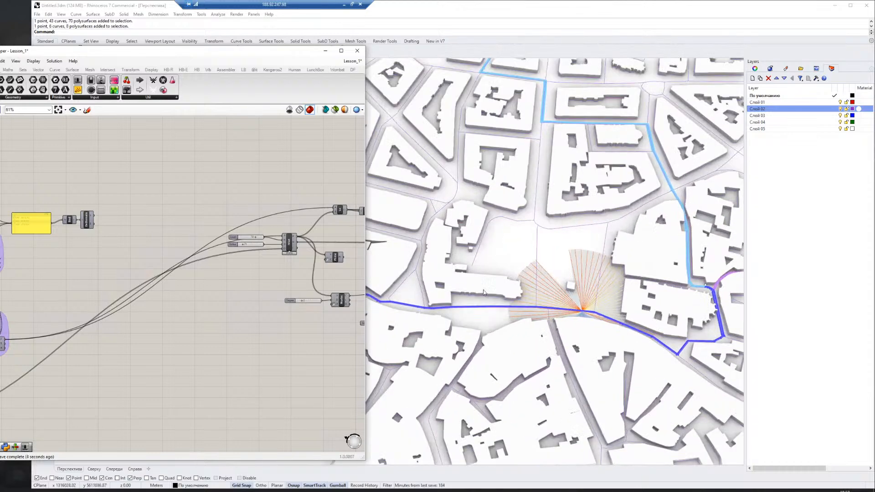
scroll(98, 353, "down", 3)
scroll(246, 267, "up", 4)
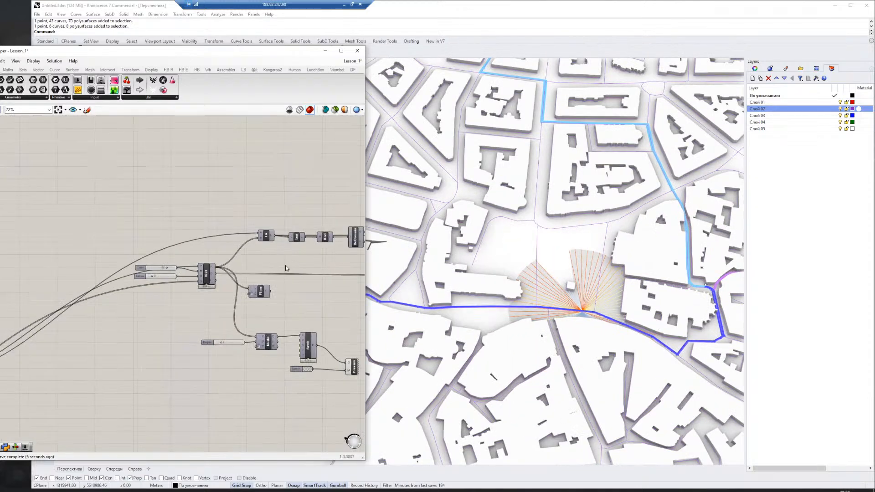
right_click_drag(287, 269, 349, 294)
right_click_drag(137, 292, 355, 292)
scroll(227, 309, "up", 4)
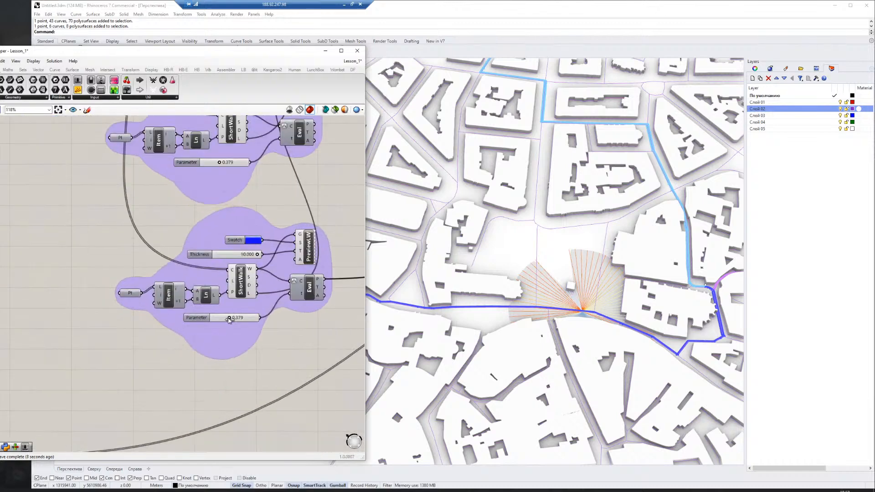
mouse_move(229, 318)
left_mouse_down()
mouse_move(256, 319)
mouse_move(233, 318)
left_mouse_up()
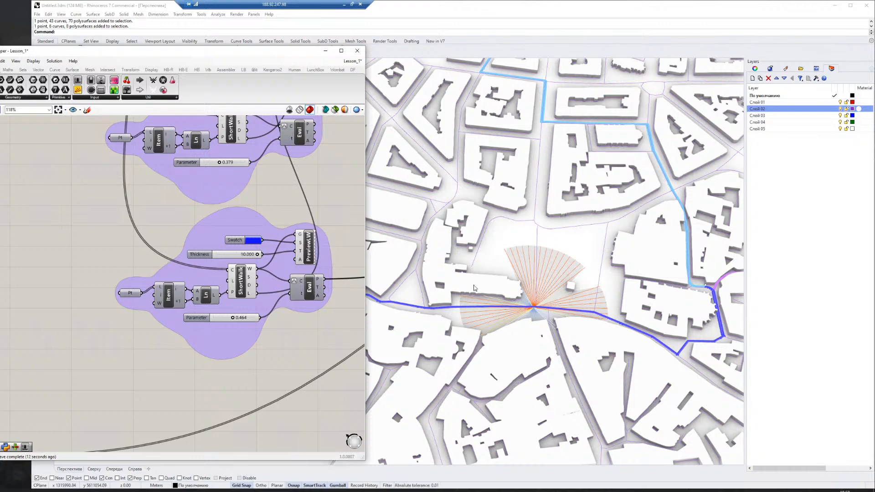
Move the point where the three routes meet across the open square to the street corner on its far side.
scroll(544, 317, "up", 3)
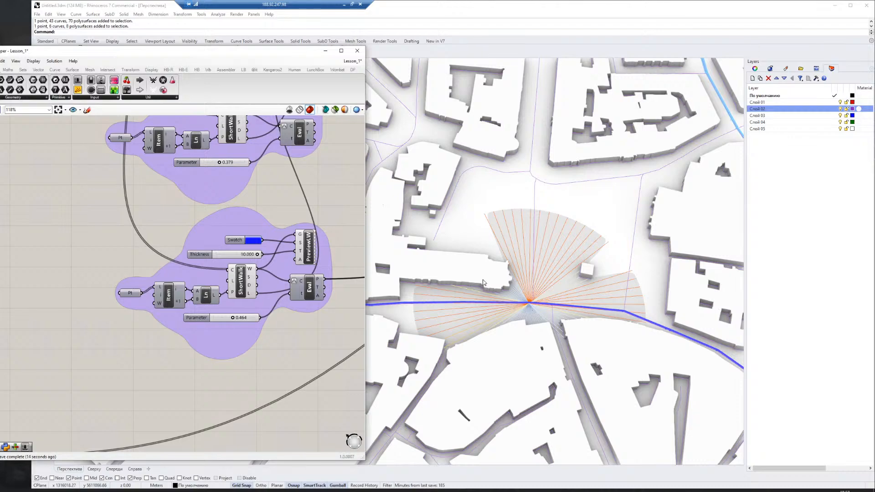
scroll(563, 336, "down", 6)
scroll(550, 314, "up", 2)
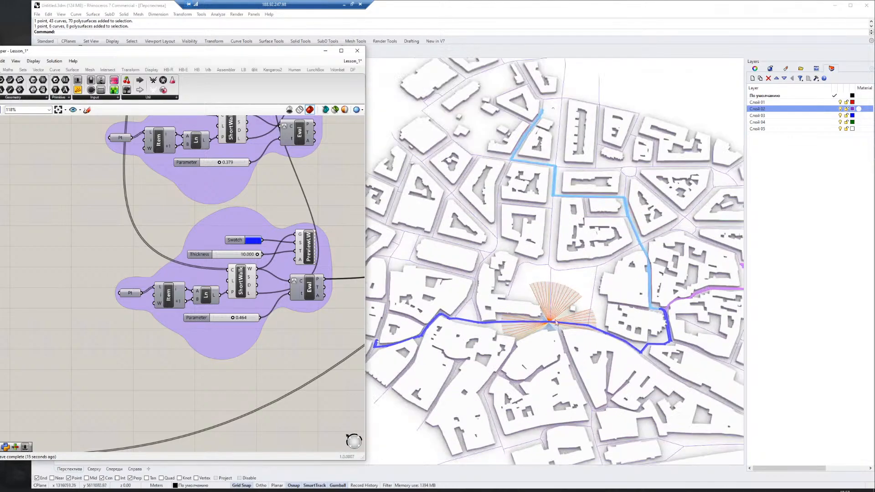
right_click_drag(505, 309, 542, 275)
scroll(546, 274, "down", 4)
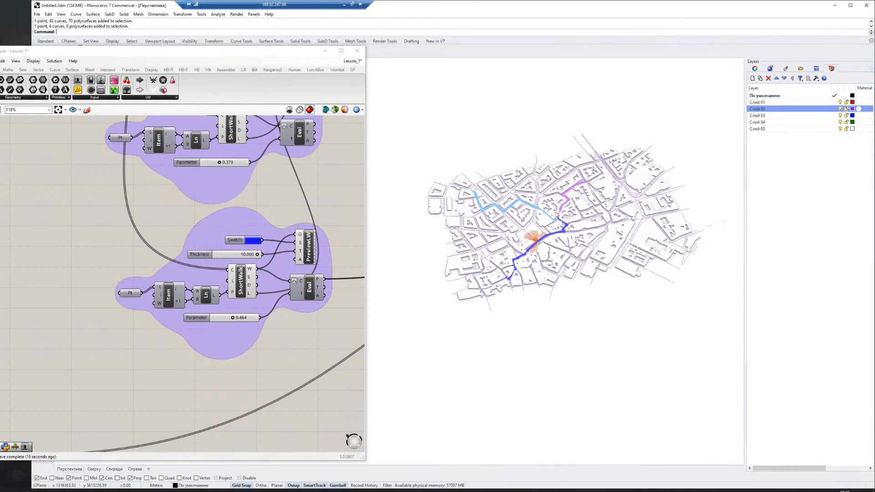
scroll(555, 208, "up", 6)
scroll(493, 260, "up", 2)
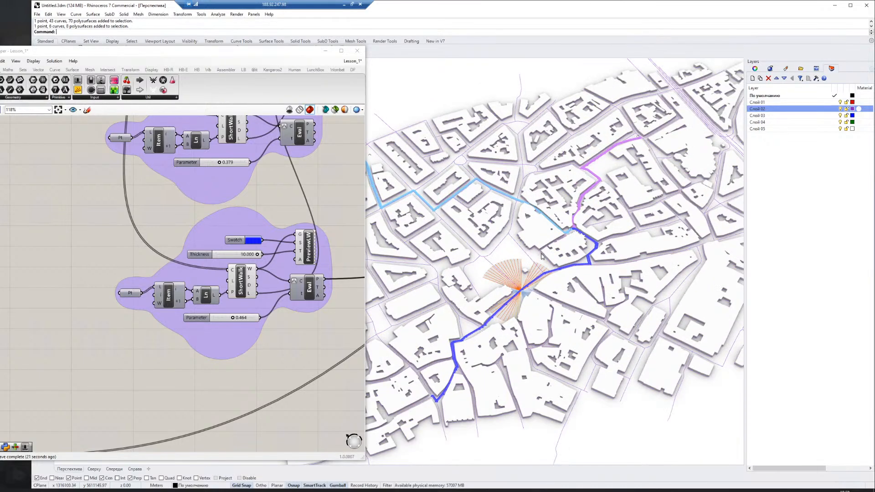
left_click(569, 230)
left_click(596, 248)
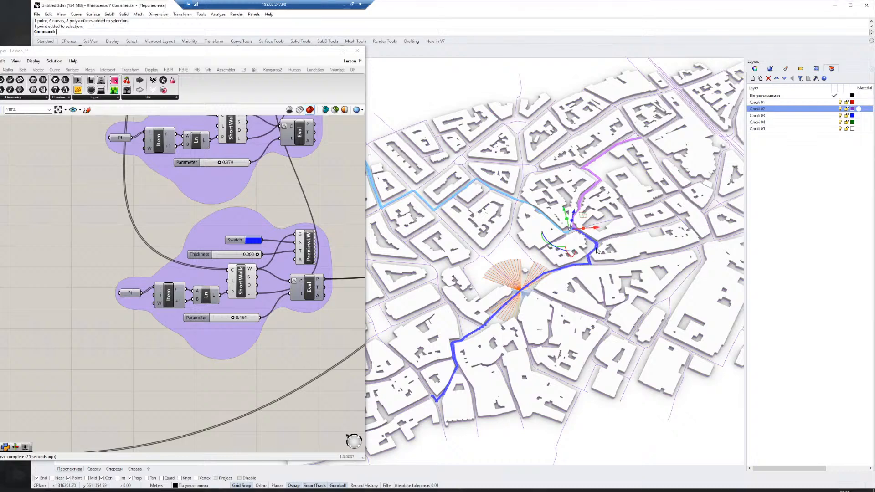
left_click_drag(578, 229, 469, 234)
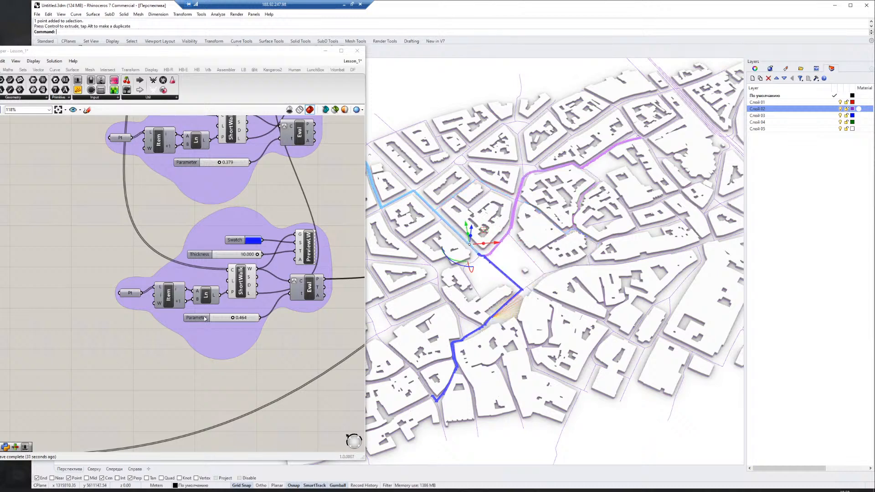
Set the dark-blue route's Parameter slider to 0.107 to place the isovist viewpoint inside the open square.
left_click_drag(236, 318, 220, 319)
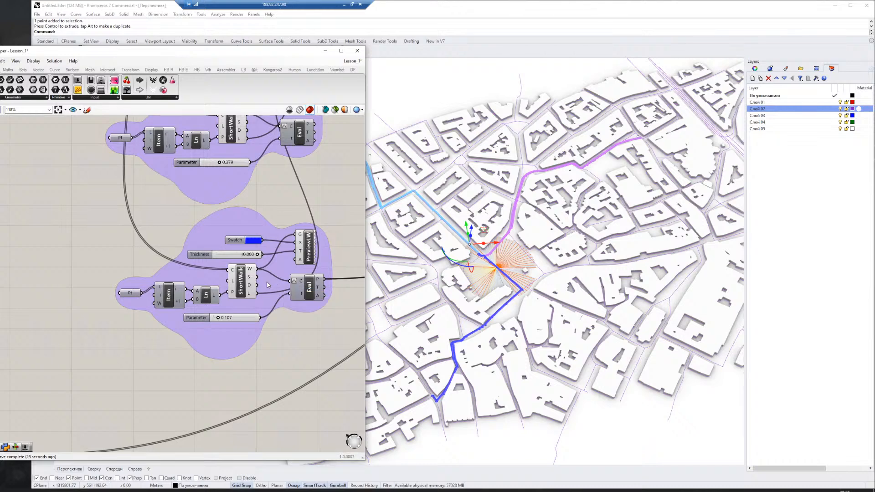
scroll(227, 302, "down", 5)
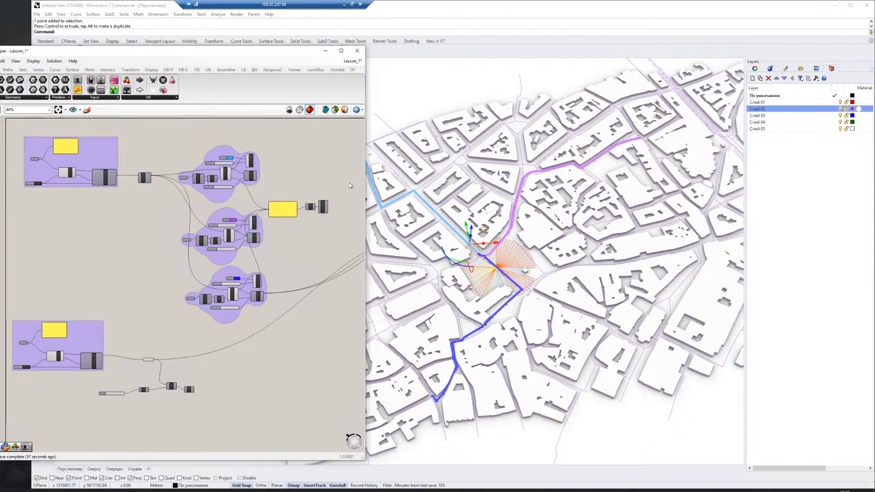
scroll(549, 259, "down", 8)
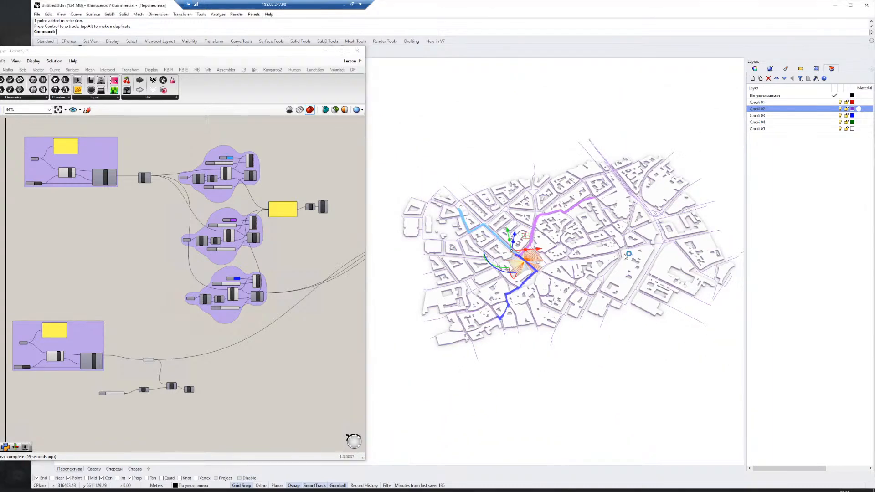
scroll(627, 274, "up", 4)
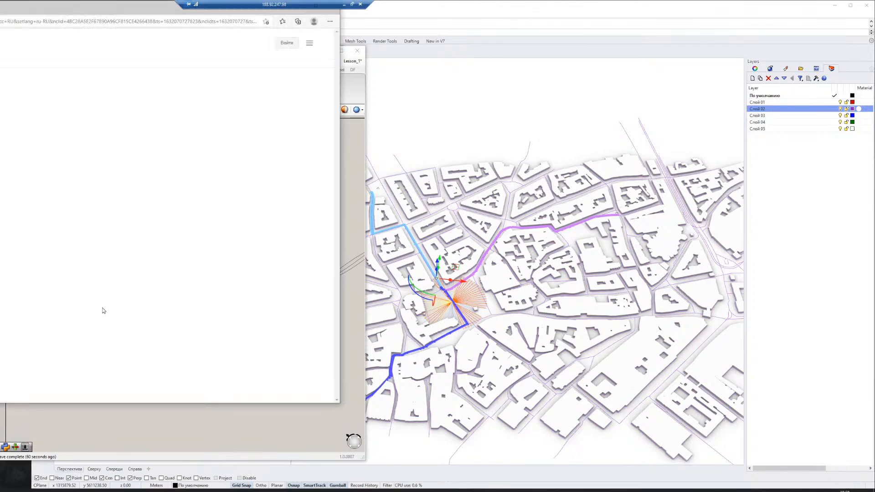
Close the blank browser and QGIS windows, and open the OpenStreetMap site in Opera through a search for openstreetmap.
left_click(332, 11)
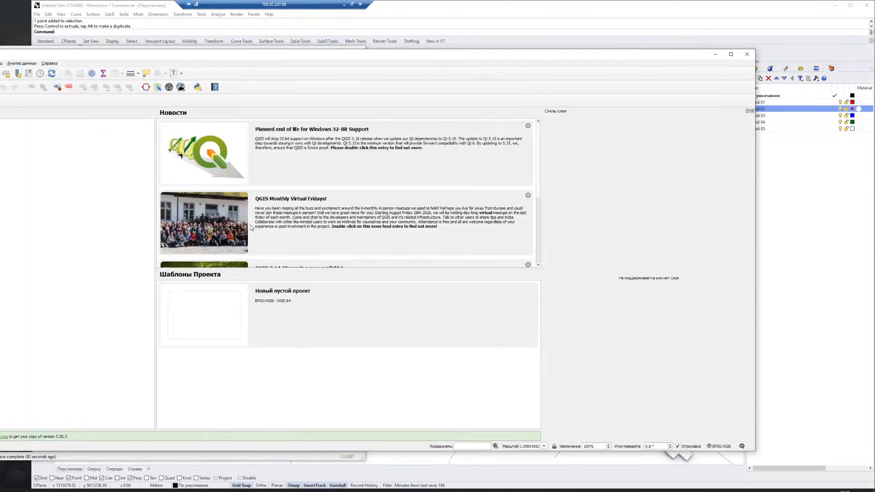
left_click(747, 54)
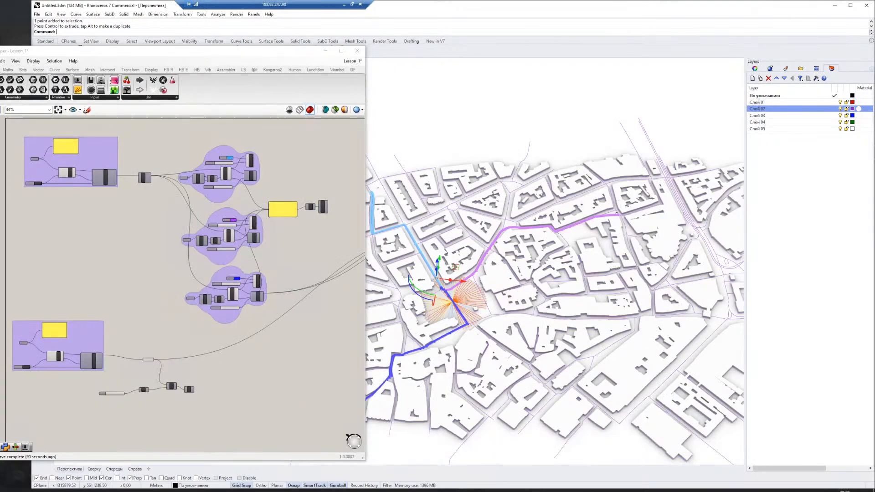
left_click_drag(0, 52, 306, 62)
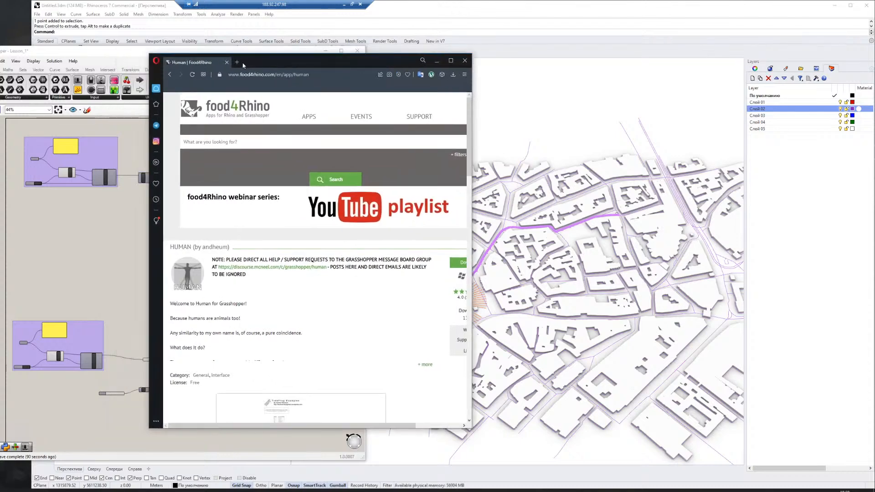
left_click(241, 63)
type("open")
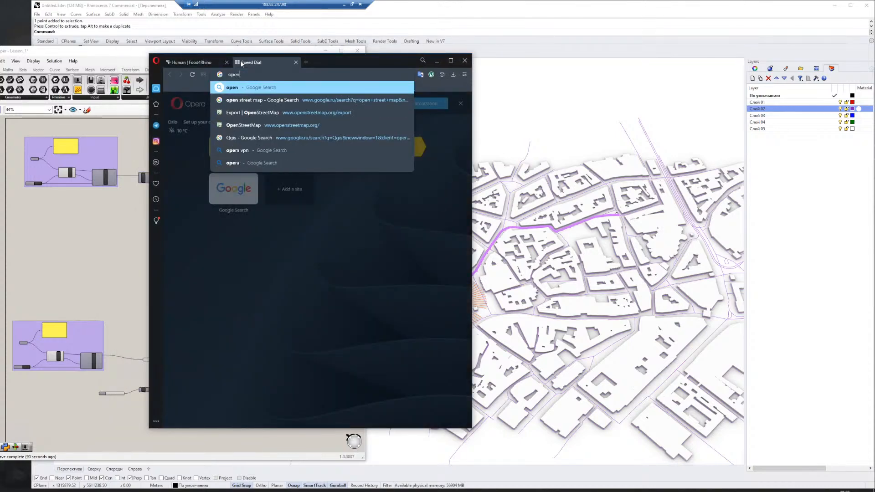
type("streetmap")
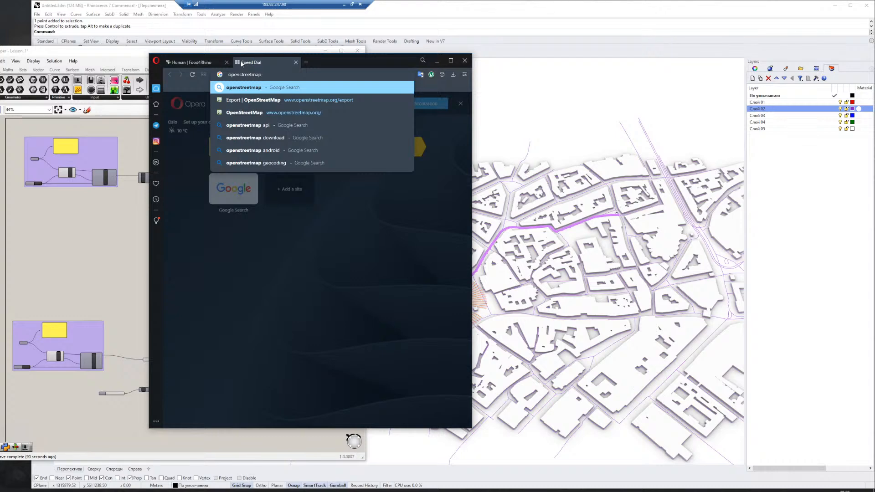
key("Return")
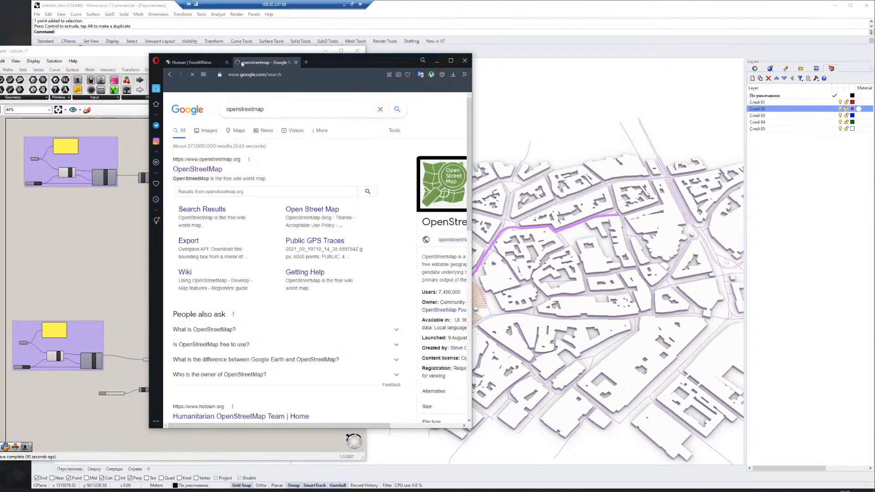
left_click(206, 174)
Enlarge the browser window and switch the OpenStreetMap display around Purkyňova street to the Cycle Map layer.
left_click_drag(346, 60, 232, 23)
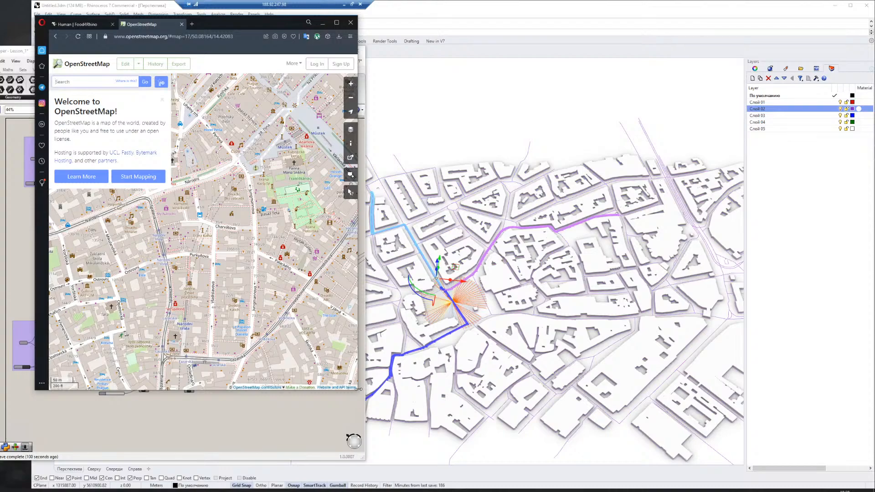
left_click_drag(357, 390, 792, 476)
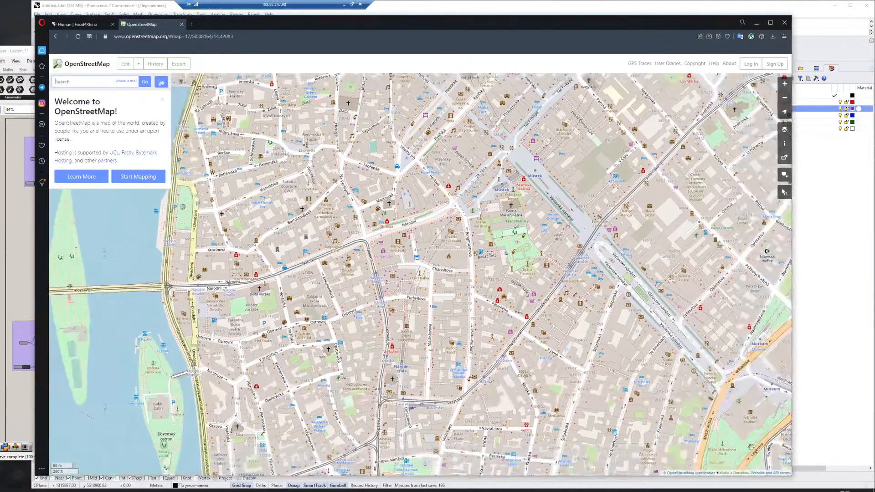
scroll(385, 299, "down", 1)
scroll(294, 251, "up", 3)
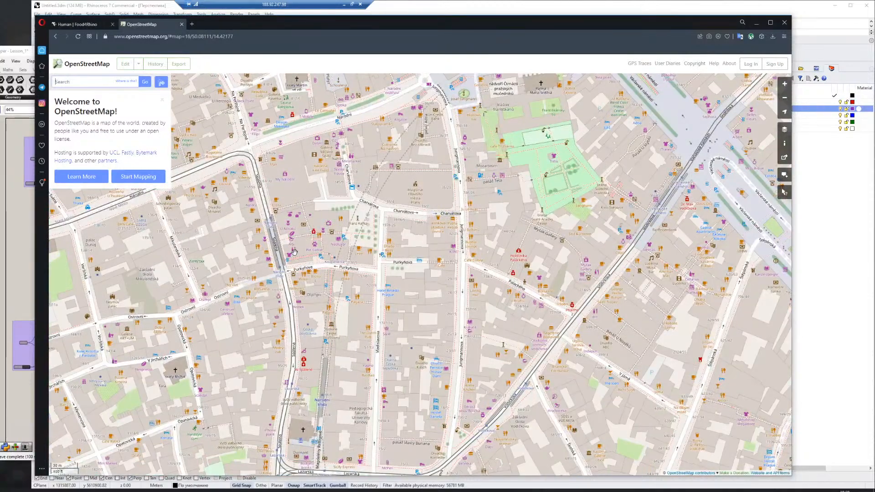
scroll(303, 267, "up", 1)
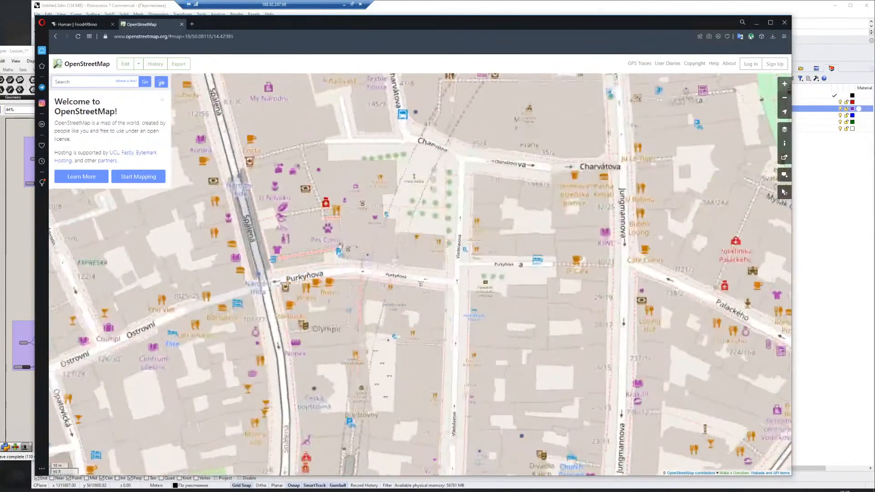
left_click(787, 133)
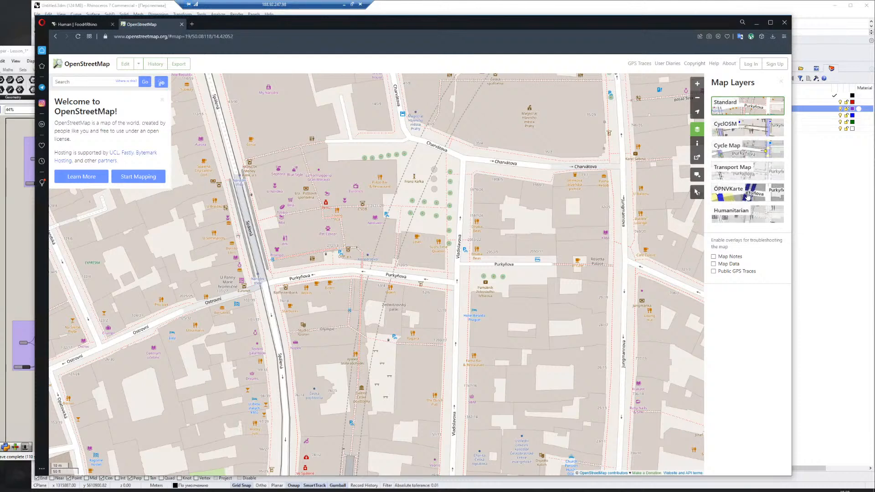
left_click(749, 149)
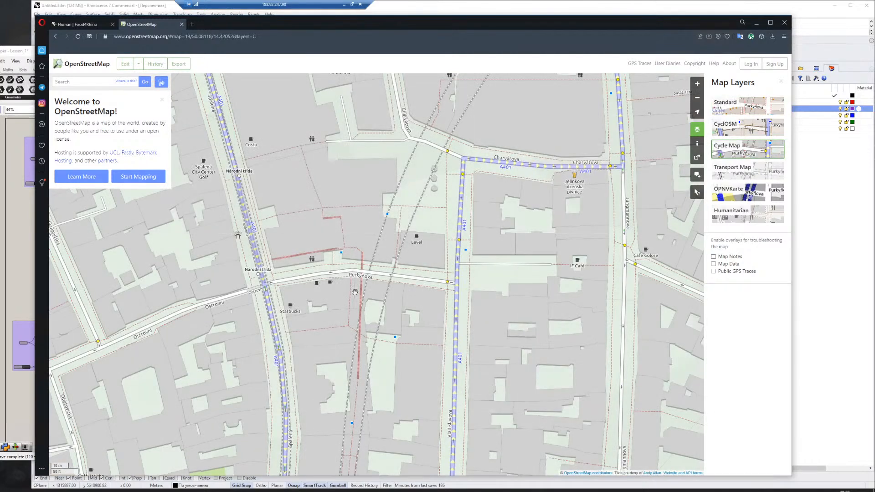
Query the map features at a building along Spálená street, just beside the Lazarská stop.
scroll(260, 276, "down", 1)
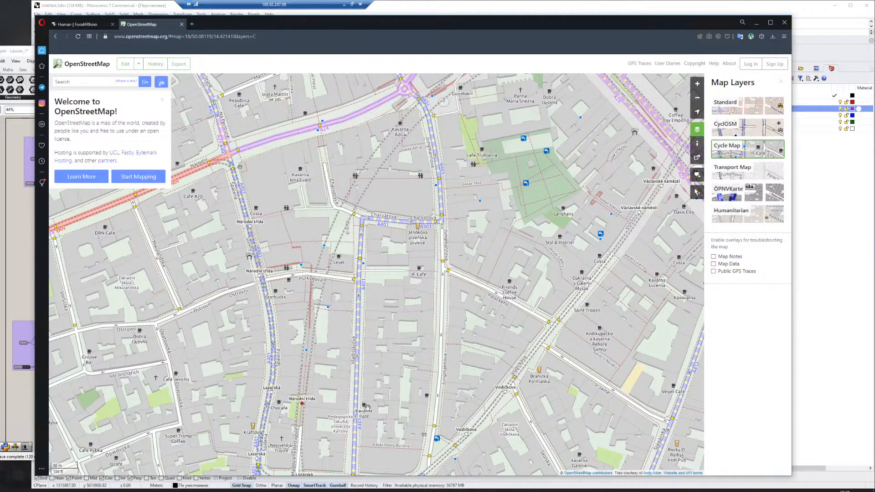
scroll(295, 427, "up", 2)
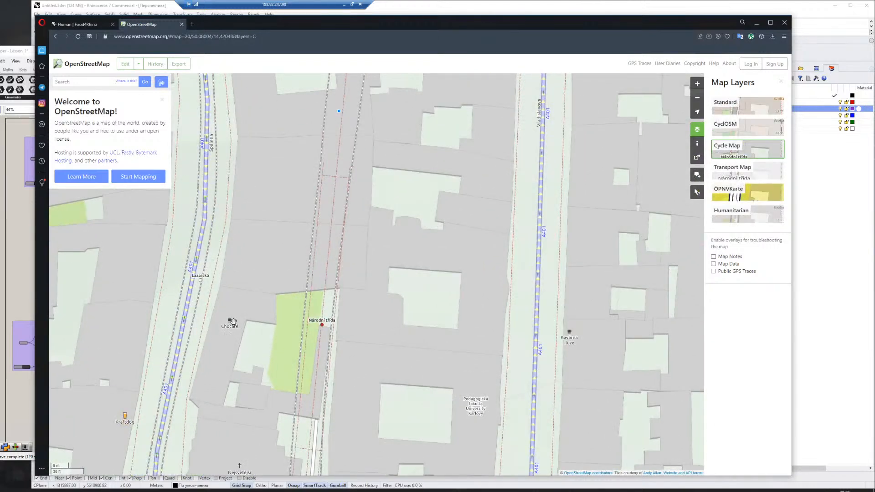
scroll(443, 331, "down", 1)
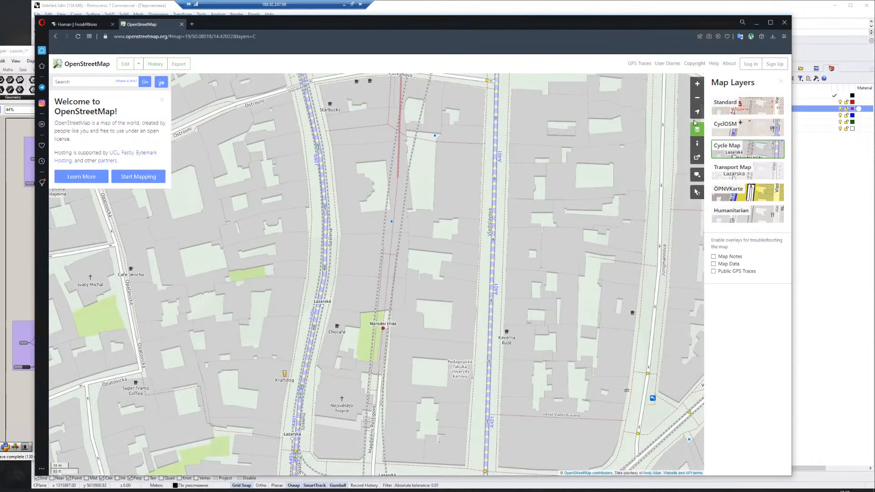
left_click(697, 192)
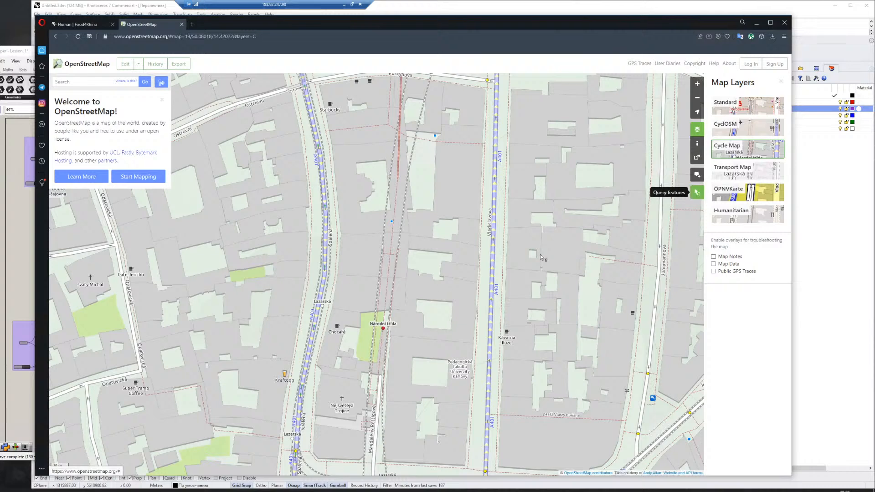
left_click(294, 302)
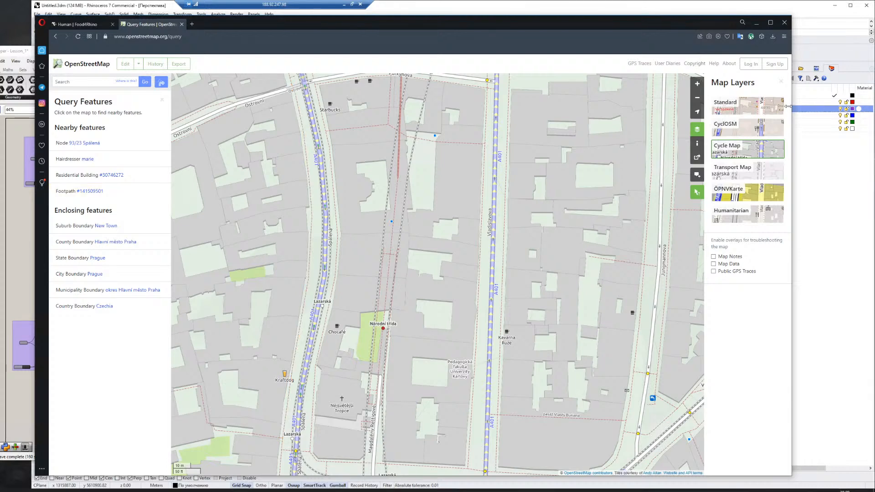
Switch the map to the Standard layer and query the features of buildings beside Spálená street and at Uhelný trh.
left_click(747, 106)
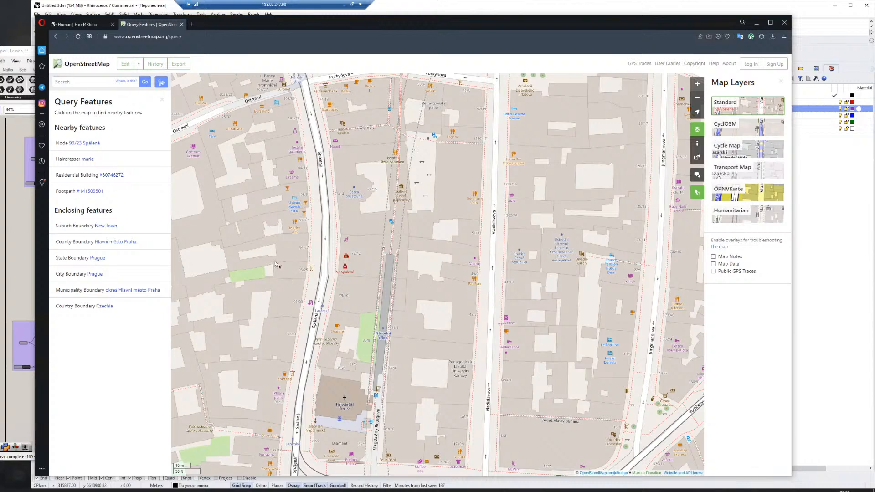
left_click(296, 251)
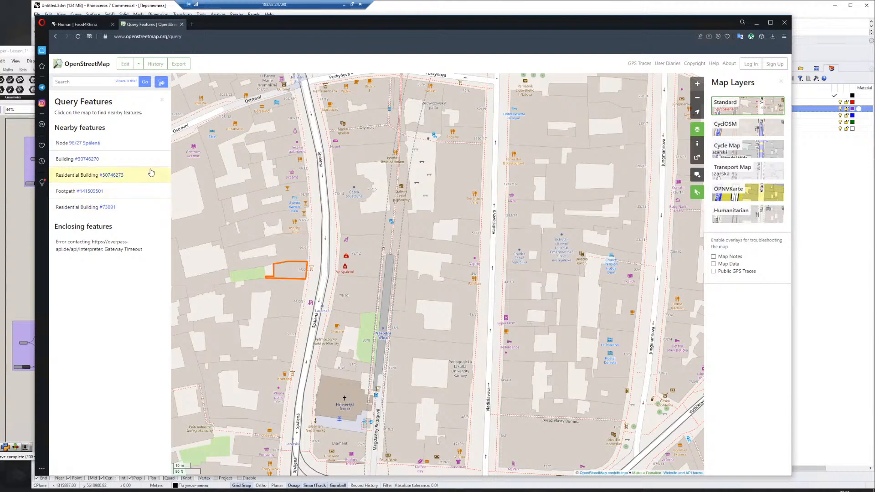
scroll(338, 279, "down", 3)
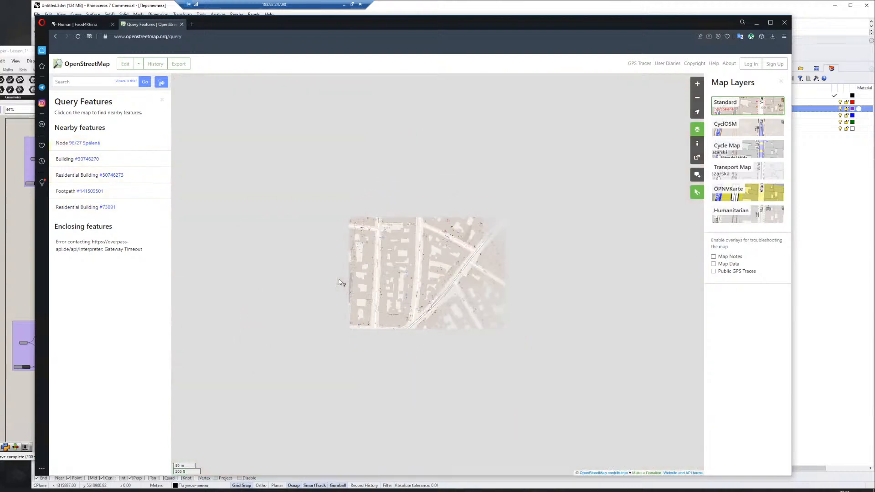
scroll(351, 253, "down", 2)
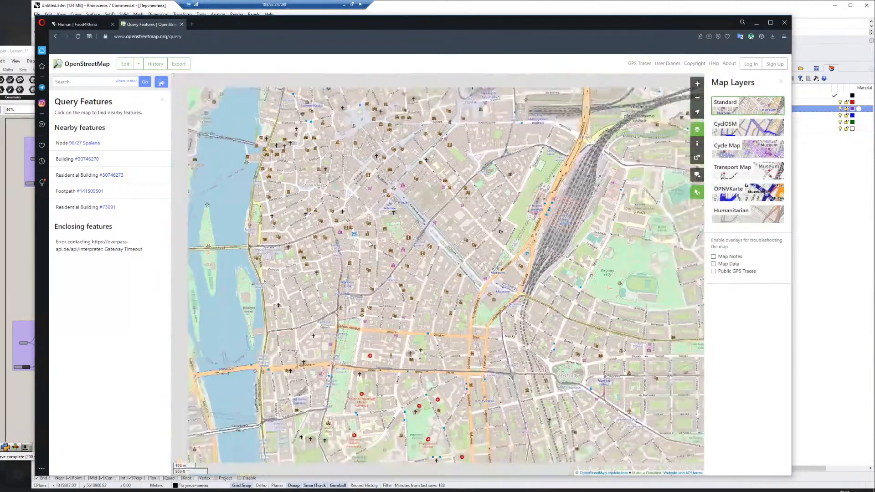
scroll(412, 162, "up", 3)
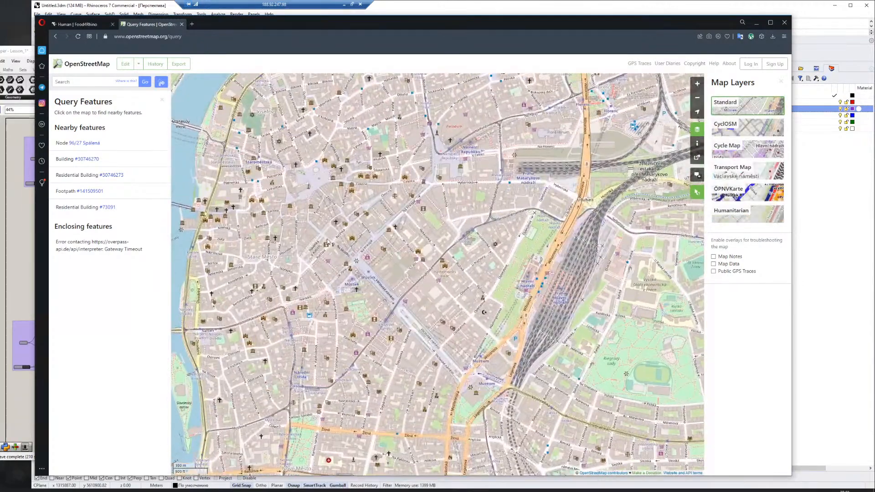
scroll(323, 329, "up", 2)
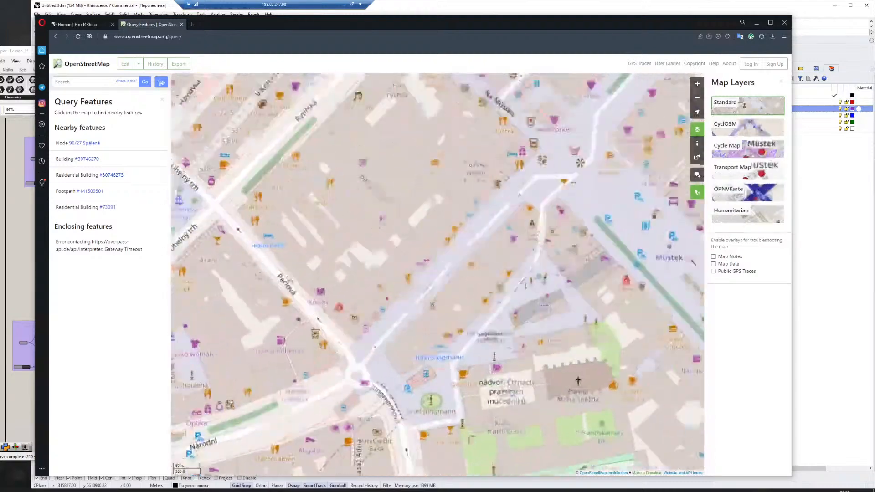
scroll(230, 228, "up", 2)
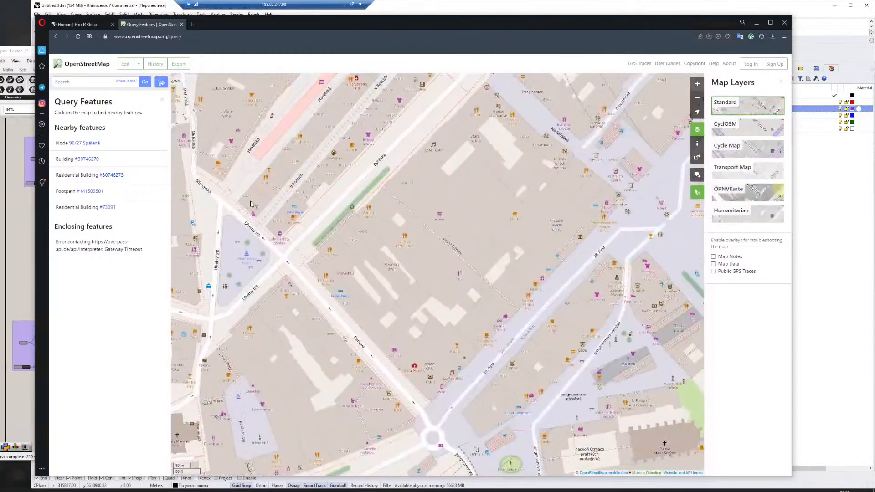
left_click(254, 200)
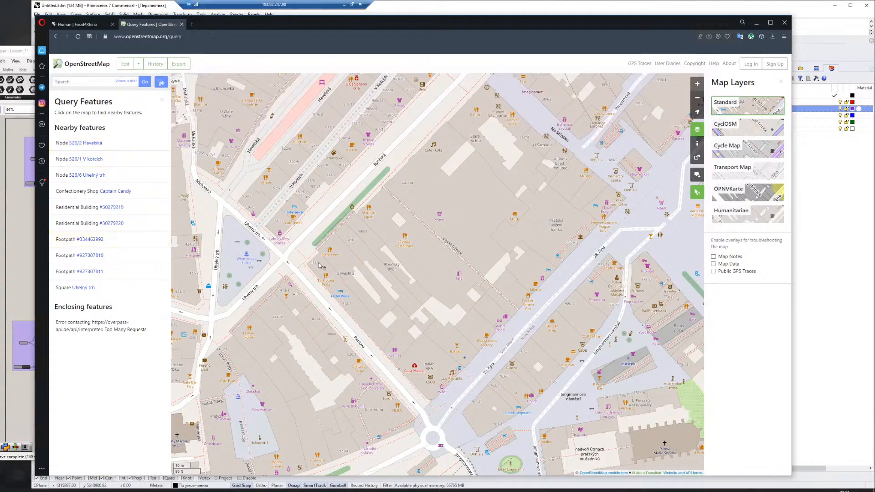
Export the OpenStreetMap data for a manually selected area of central Prague, latitude 50.0823 to 50.0888 and longitude 14.4158 to 14.4267.
scroll(318, 262, "down", 3)
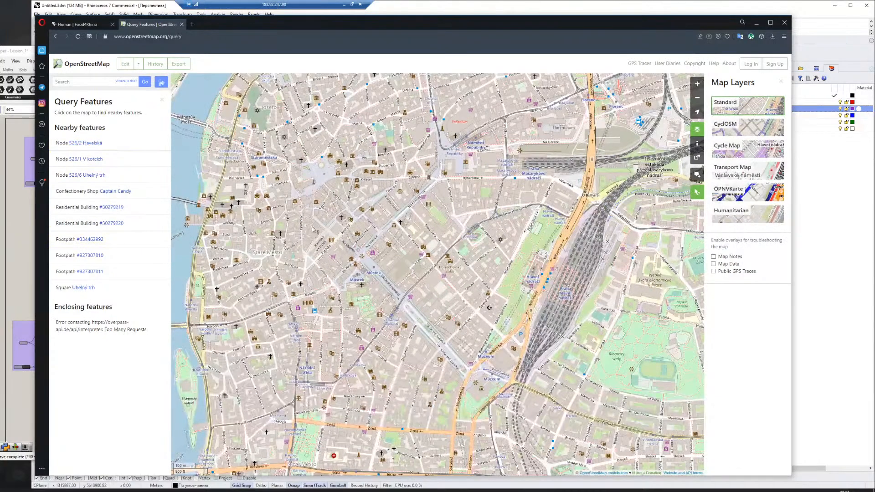
left_click(180, 65)
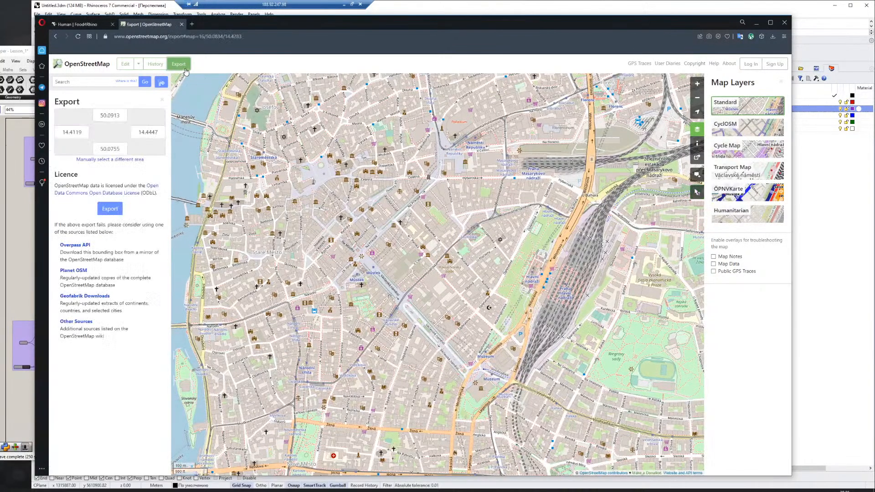
left_click(110, 159)
left_click_drag(400, 223, 382, 207)
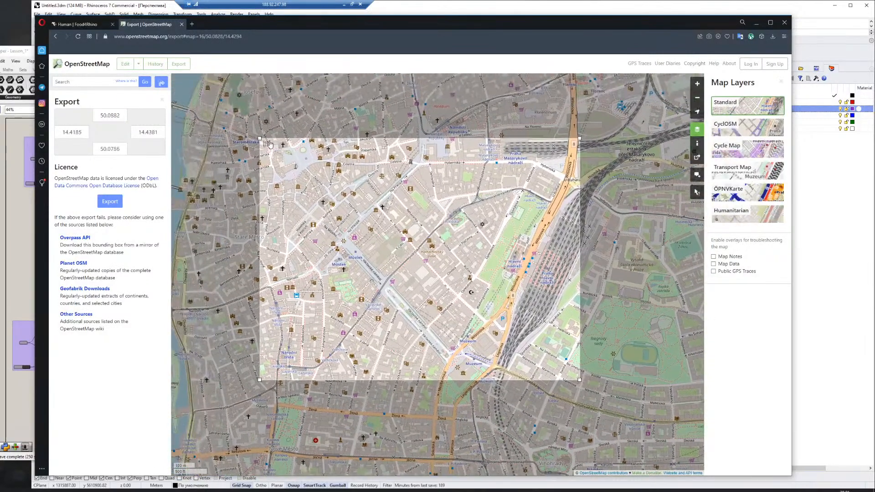
left_click_drag(259, 138, 216, 123)
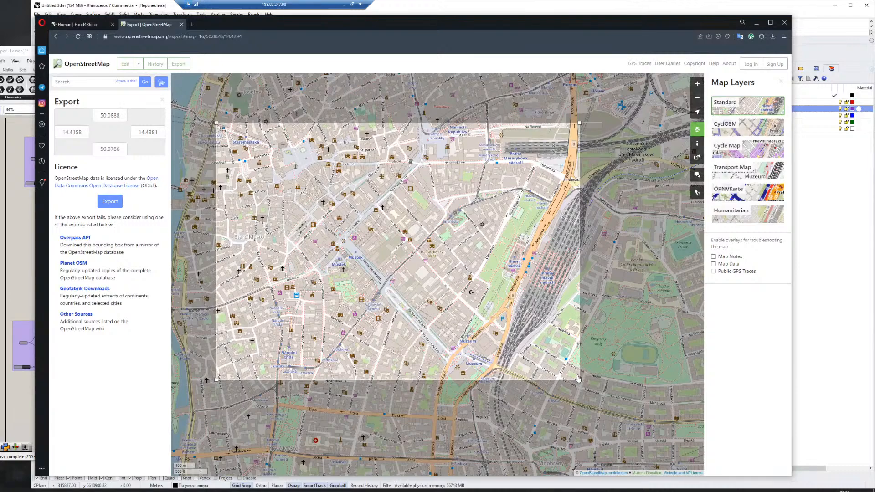
left_click_drag(581, 382, 364, 263)
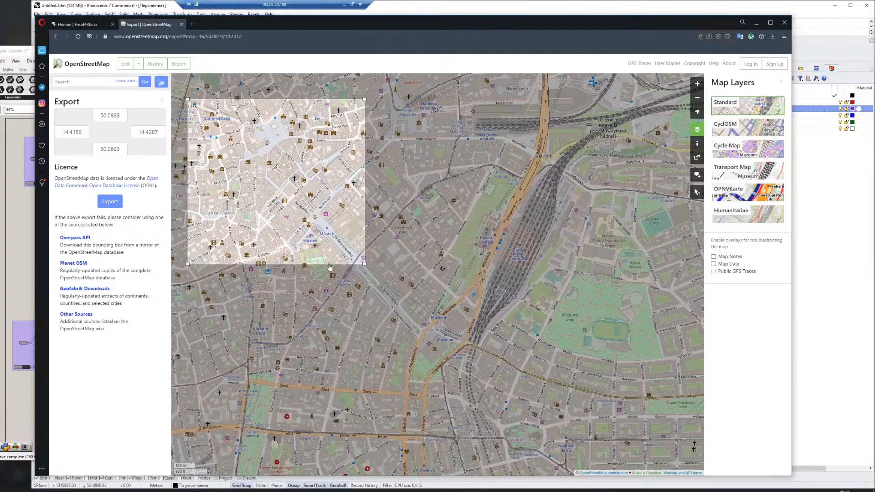
left_click(112, 201)
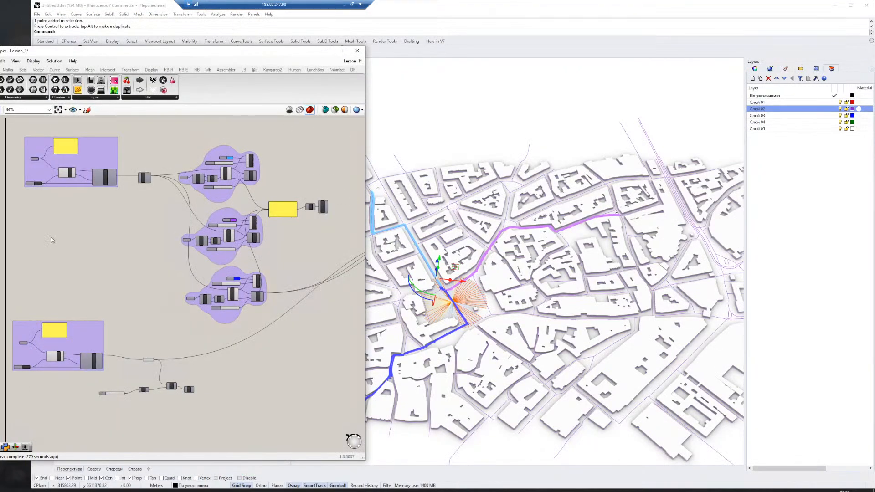
Return to Grasshopper and add an osm_BldgInfo component in the empty canvas area below the Road group.
scroll(51, 240, "up", 6)
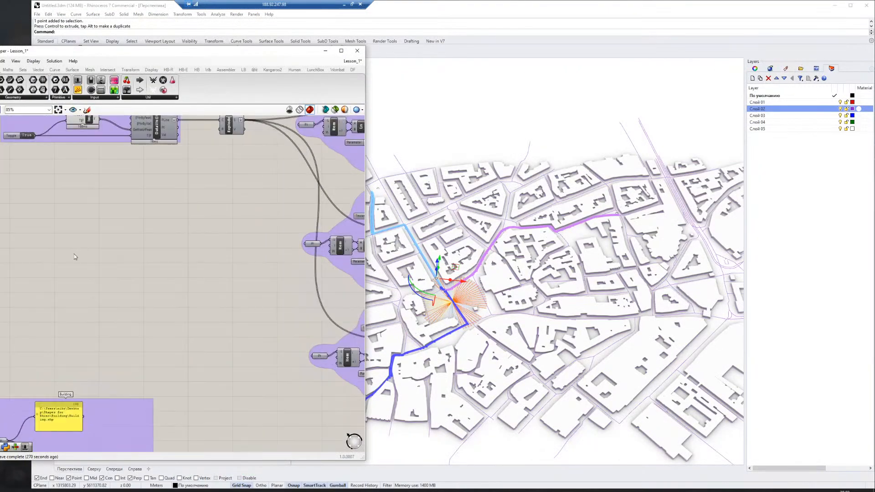
double_click(184, 269)
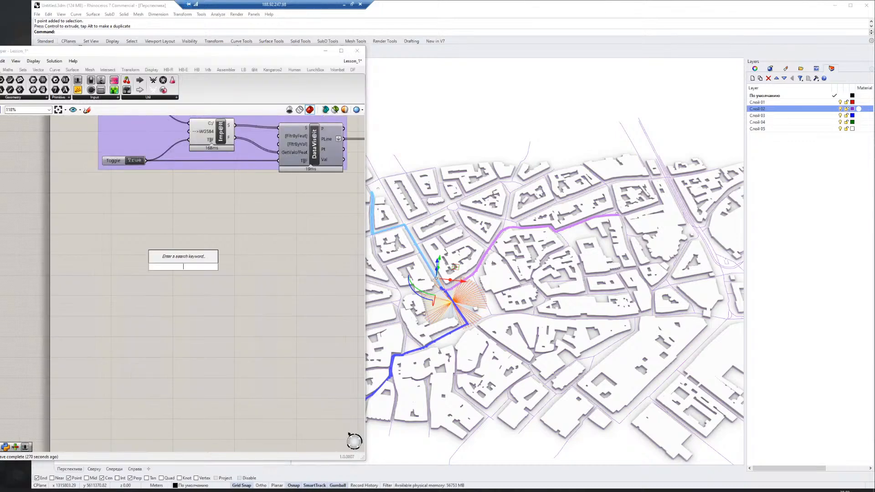
type("odm")
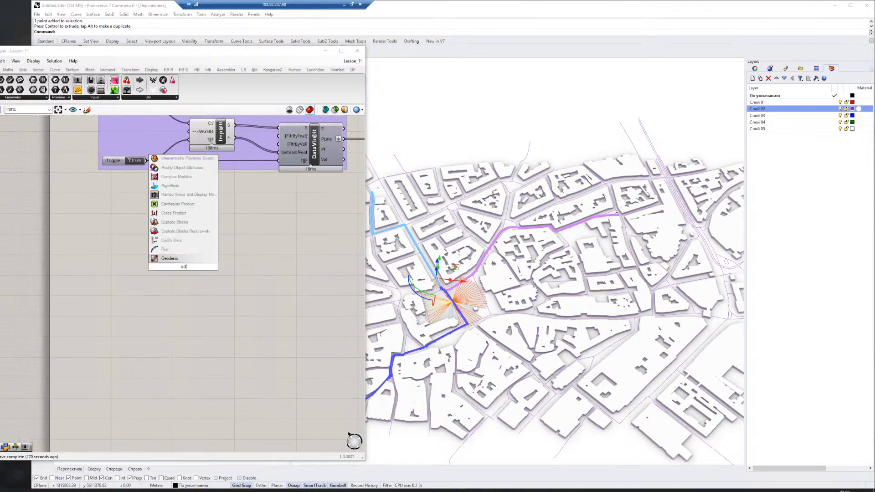
key("BackSpace")
key("BackSpace")
type("sm")
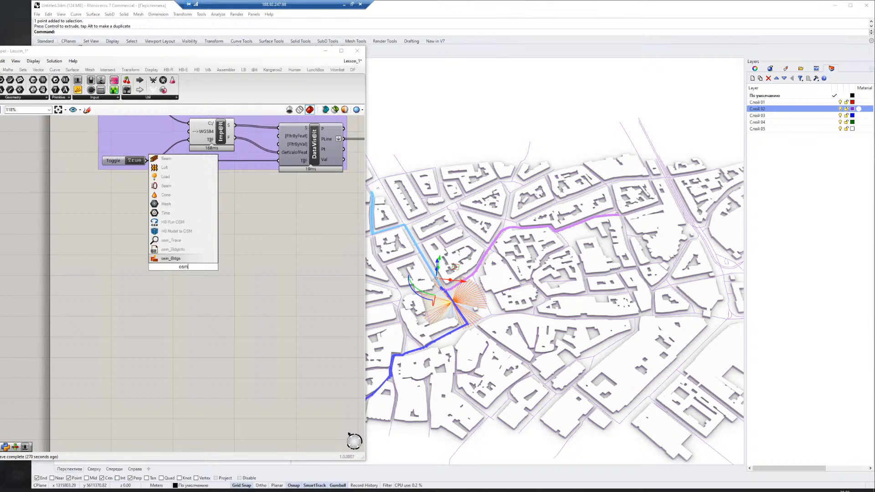
left_click(185, 250)
right_click_drag(138, 275, 245, 280)
right_click_drag(246, 211, 217, 262)
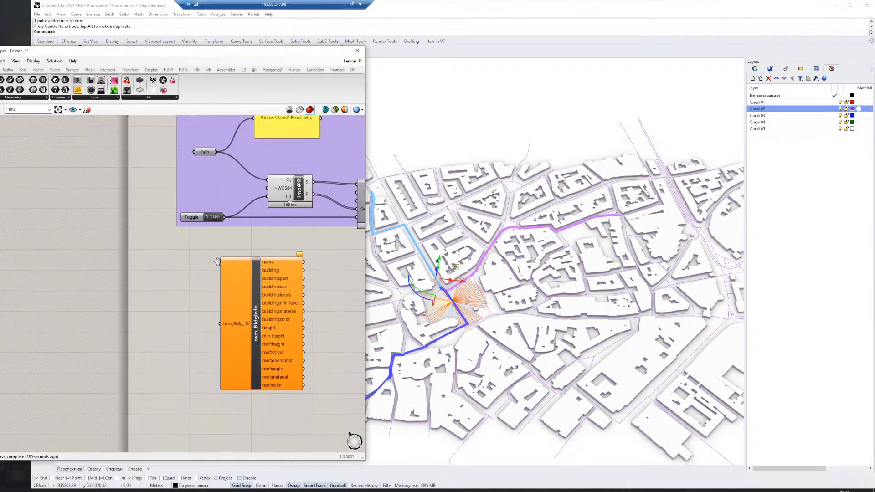
Duplicate the Road group's Path parameter and place the copy in front of the osm_BldgInfo component's input.
left_click(203, 152)
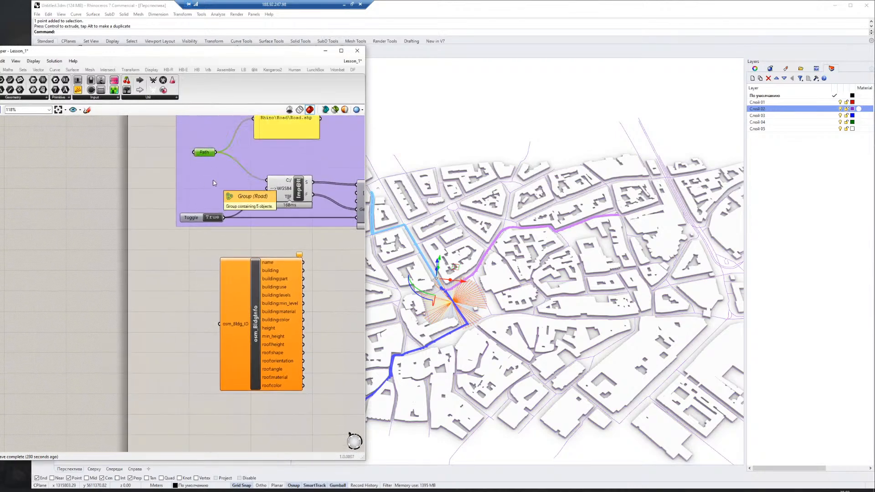
key("ctrl+c")
key("ctrl+v")
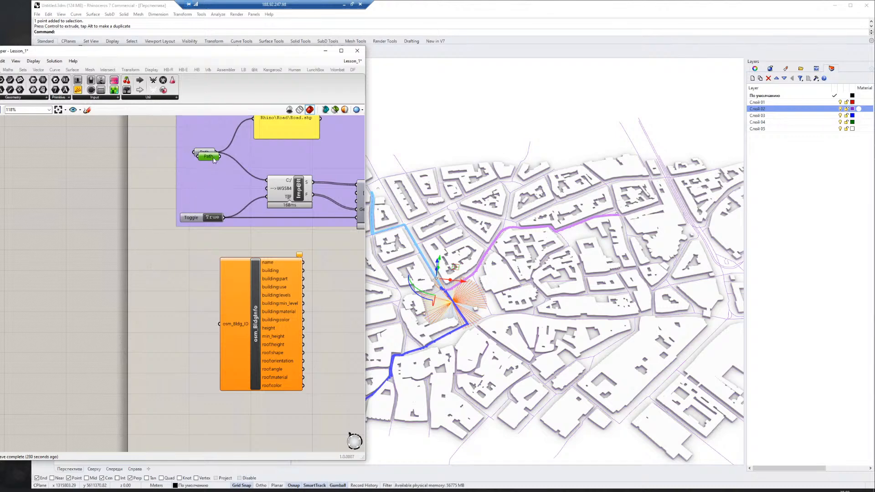
left_click_drag(212, 157, 155, 325)
Set the copied Path parameter to the existing file map (3).osm from the downloads folder and connect it to the osm_Bldg_ID input.
right_click(155, 326)
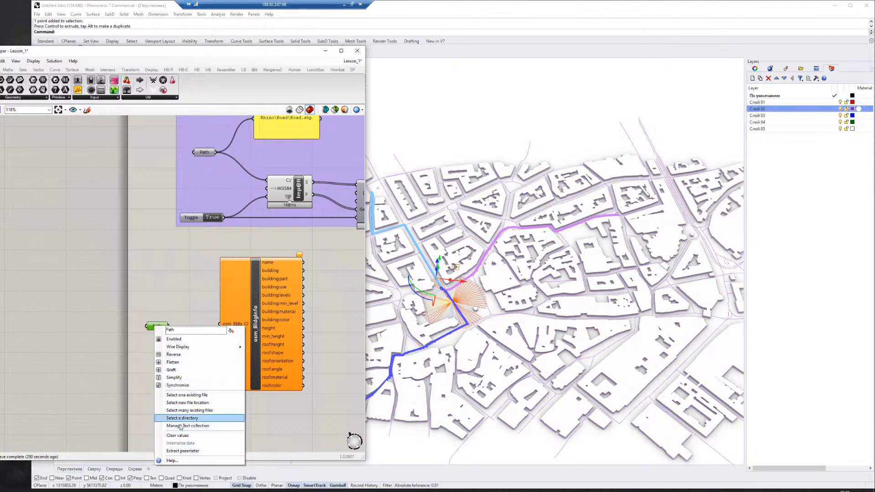
left_click(156, 329)
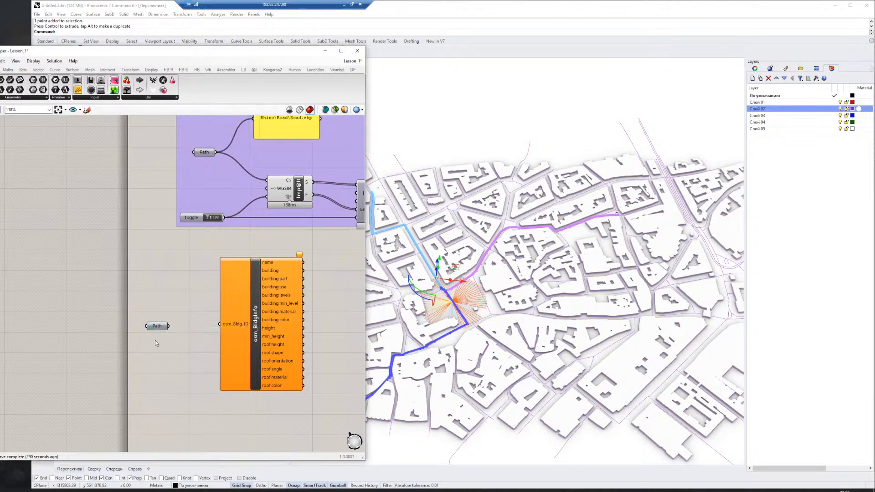
right_click(157, 327)
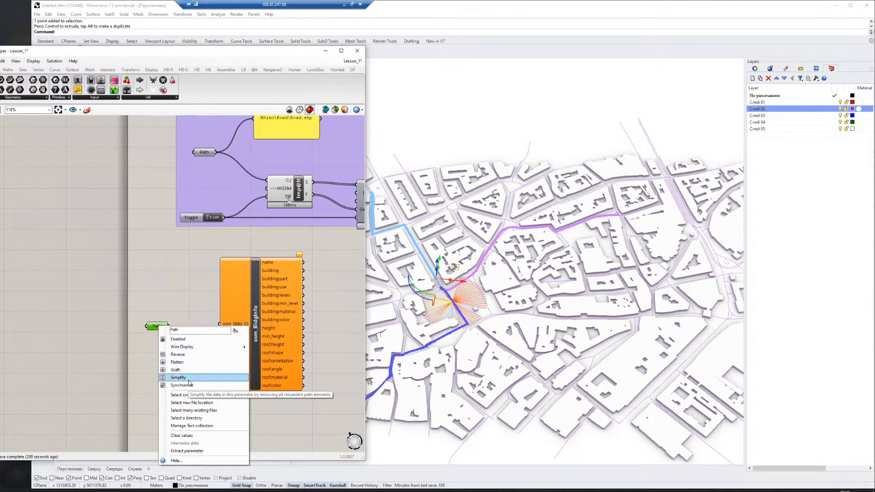
left_click(118, 274)
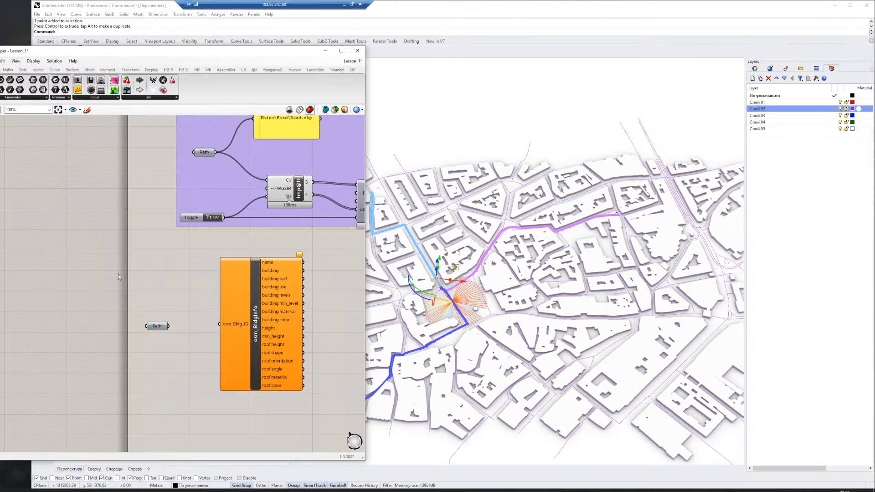
scroll(120, 272, "down", 2)
right_click_drag(121, 273, 114, 296)
scroll(135, 328, "up", 3)
right_click(143, 340)
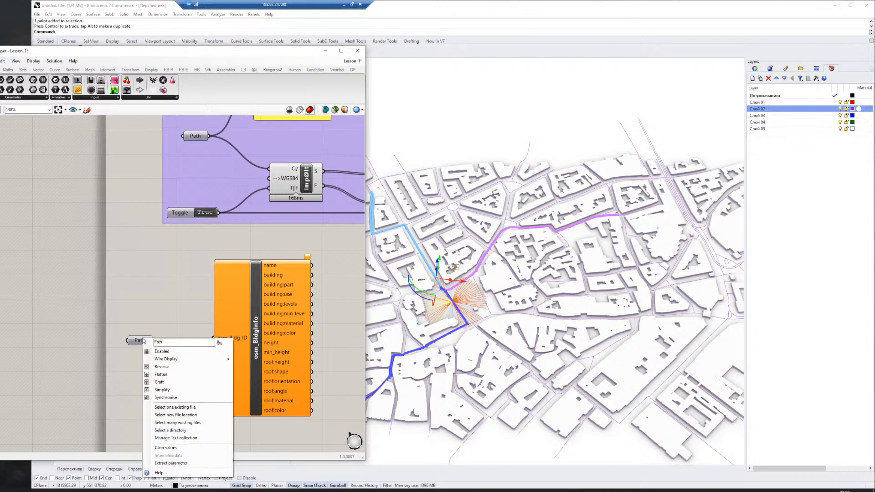
left_click(196, 408)
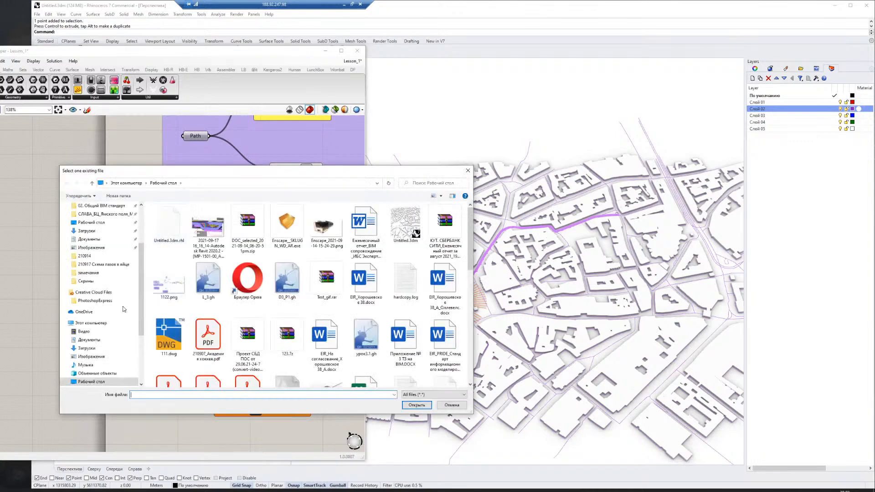
left_click(87, 348)
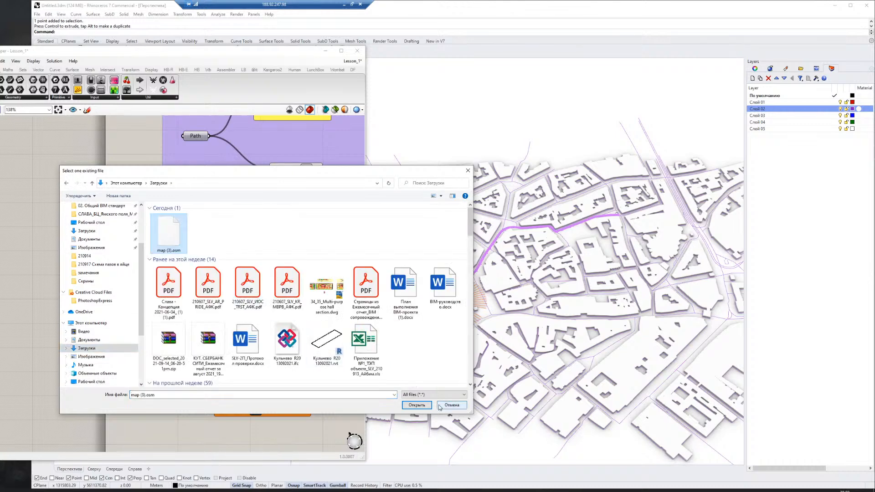
left_click(416, 405)
left_click_drag(155, 342, 214, 337)
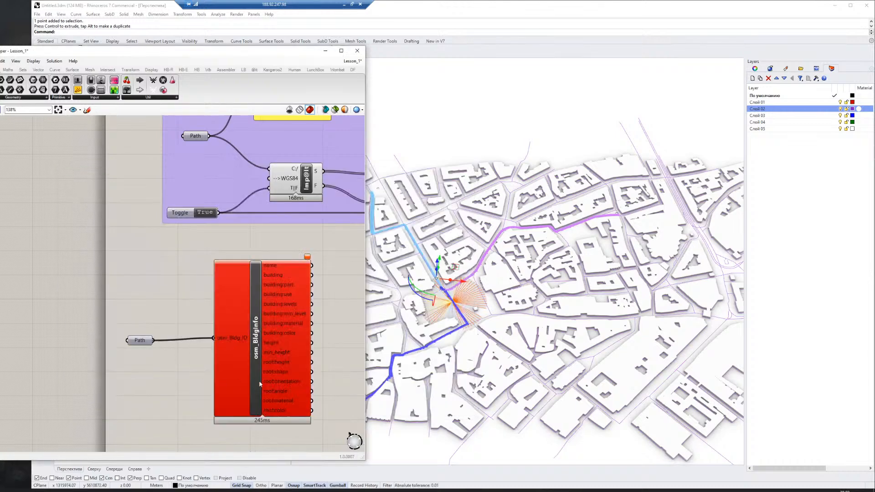
right_click_drag(303, 258, 226, 250)
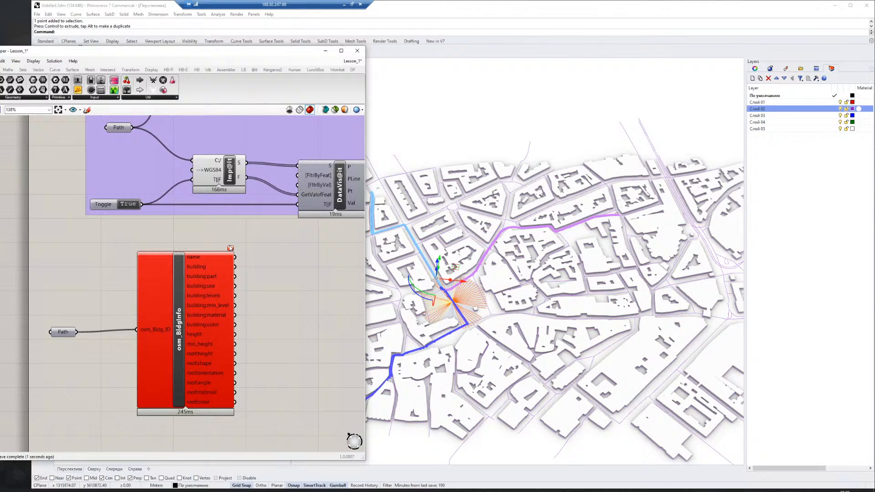
Read the error message on the osm_BldgInfo component and delete the component.
mouse_move(231, 250)
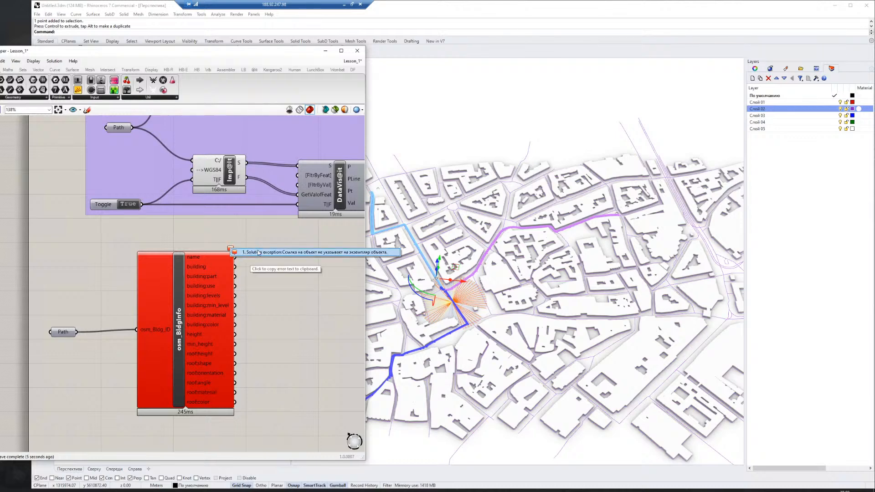
right_click_drag(282, 345, 309, 306)
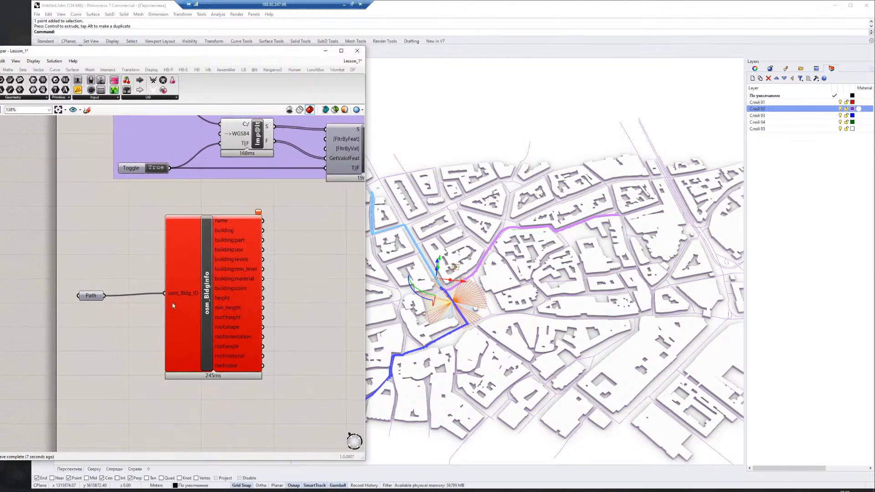
left_click(188, 299)
key("Delete")
Add an osm_Bldgs component beside the Path parameter and connect Path to its C:/ input.
double_click(173, 289)
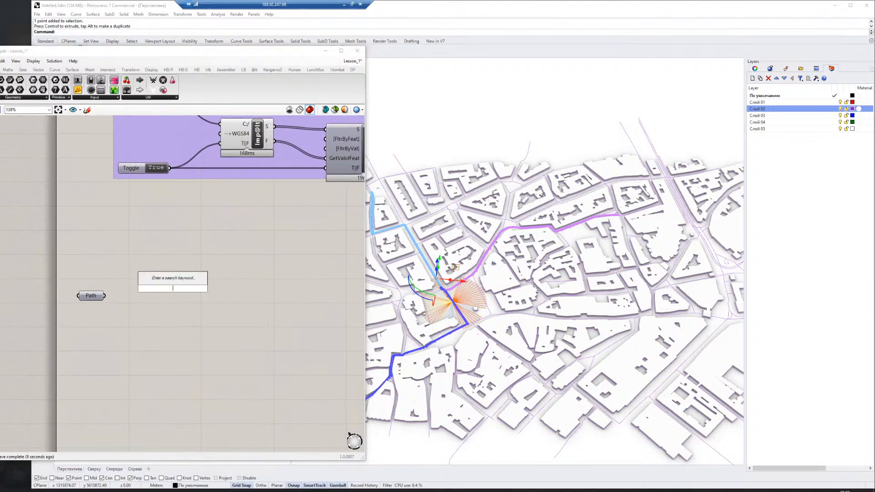
type("osm")
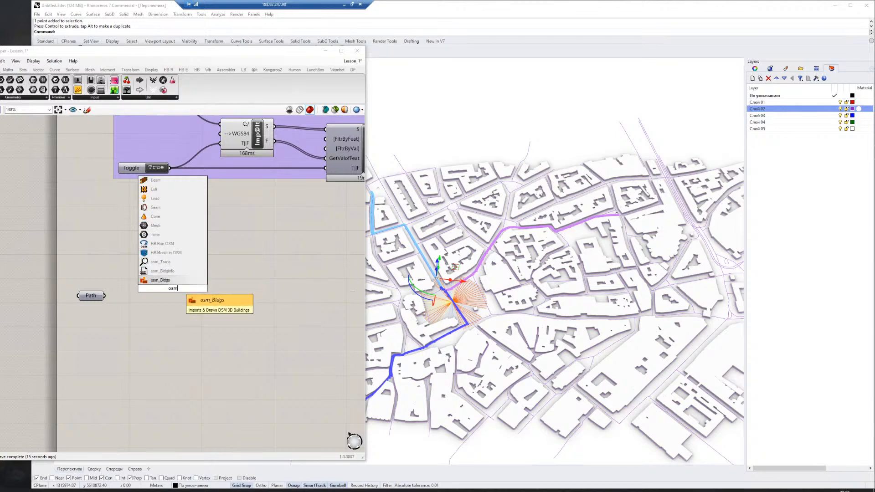
left_click(165, 280)
left_click_drag(135, 284, 141, 302)
right_click_drag(293, 318, 172, 296)
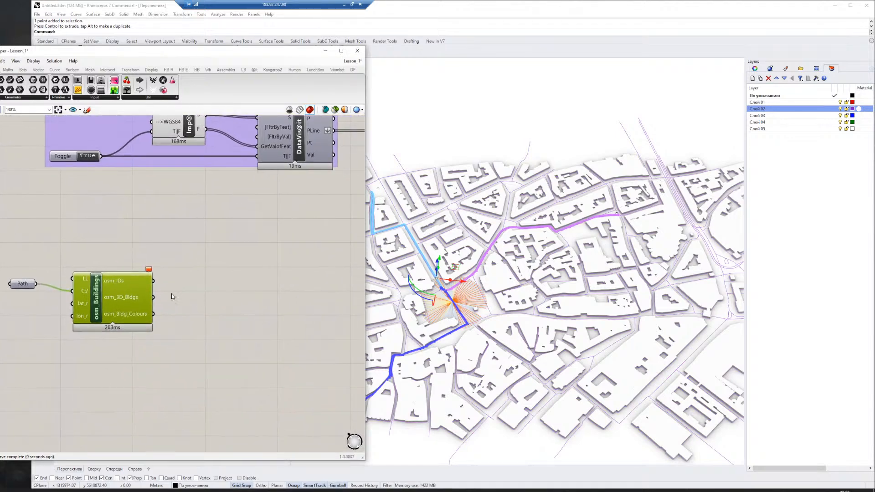
Read the error message on the osm_Bldgs component and examine the Road group's import chain for comparison.
left_click(149, 269)
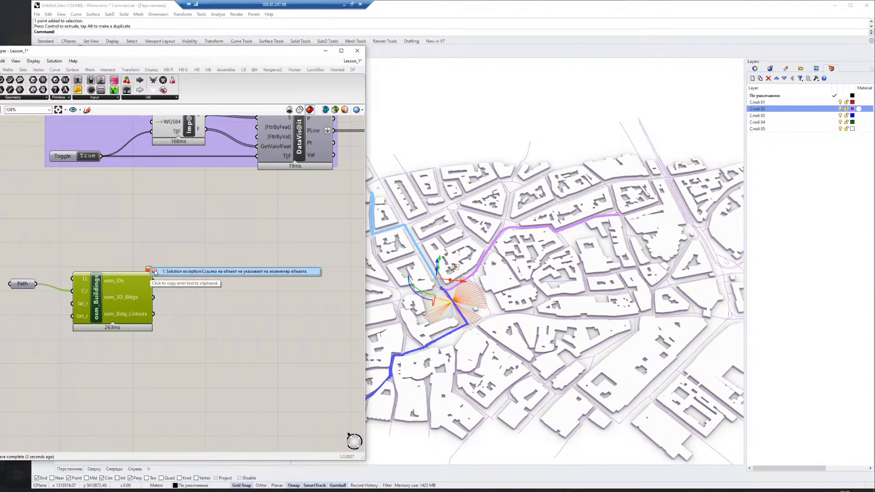
left_click(186, 273)
right_click_drag(154, 320, 131, 316)
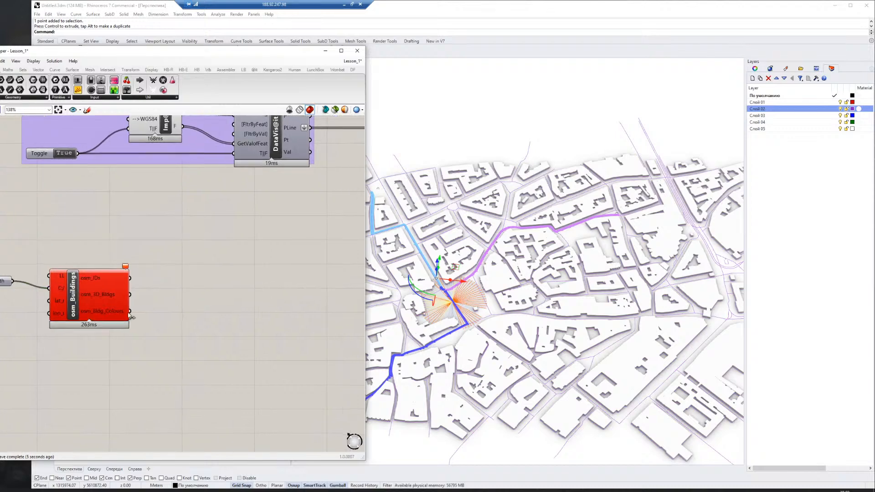
right_click_drag(71, 296, 195, 298)
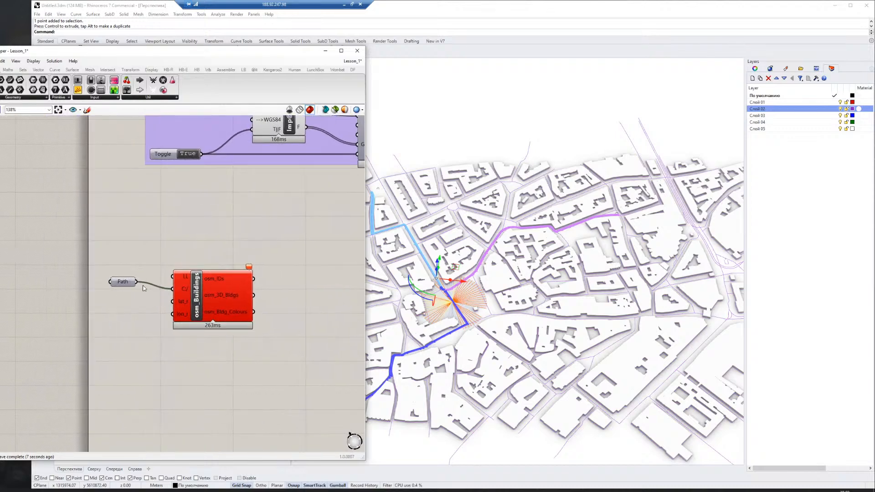
scroll(183, 292, "down", 3)
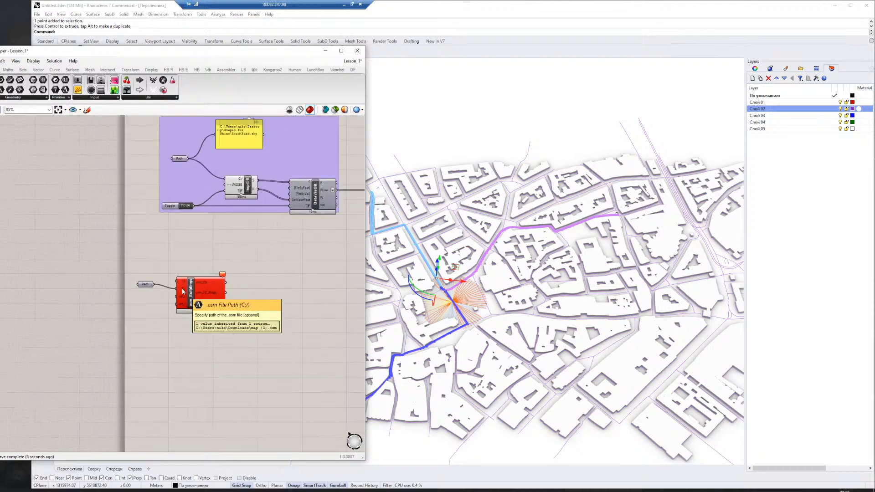
right_click_drag(196, 237, 160, 299)
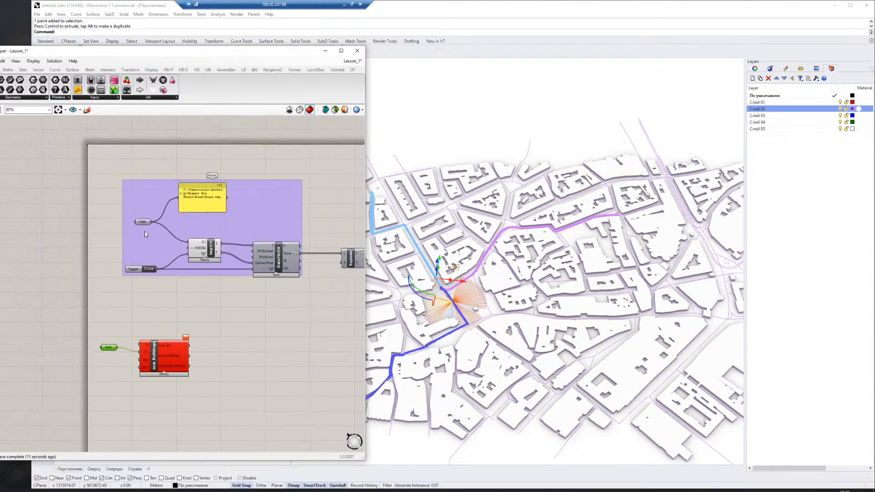
right_click_drag(268, 264, 147, 267)
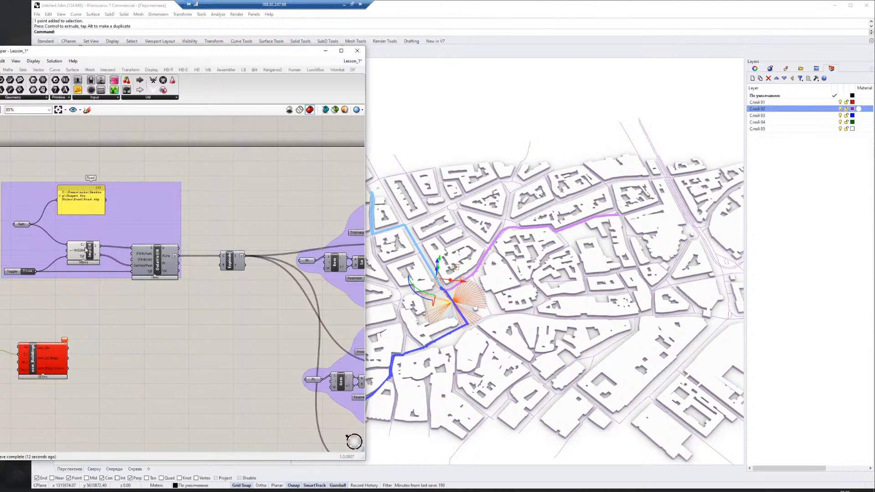
right_click_drag(211, 277, 169, 259)
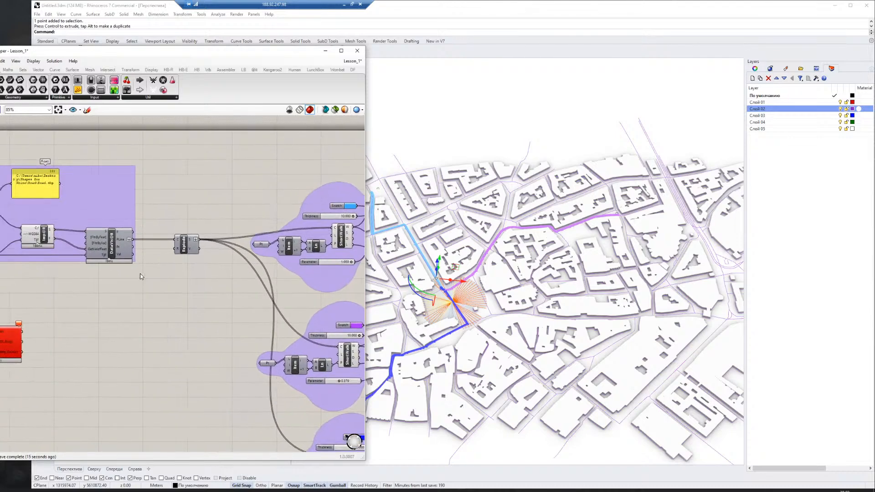
right_click_drag(123, 321, 169, 319)
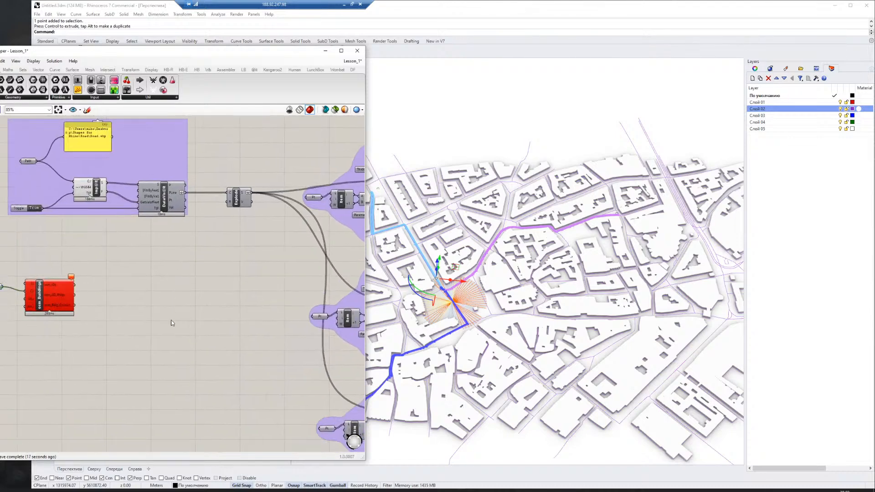
double_click(172, 322)
type("@")
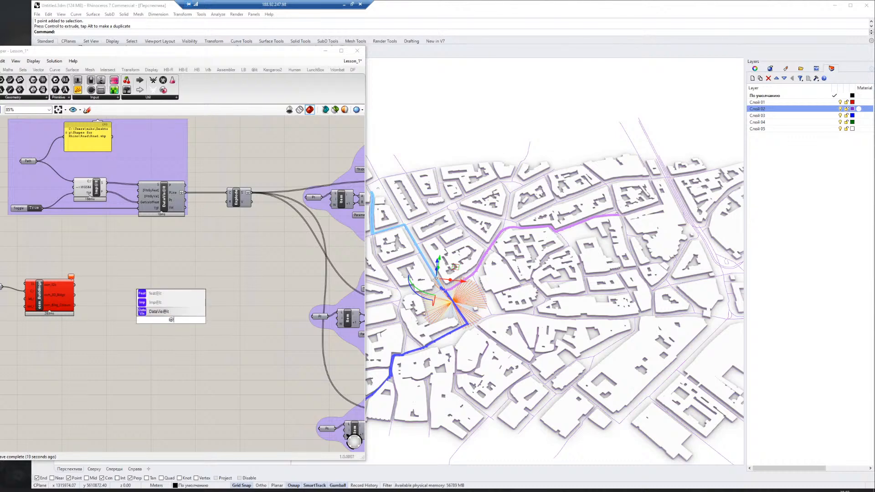
type("it")
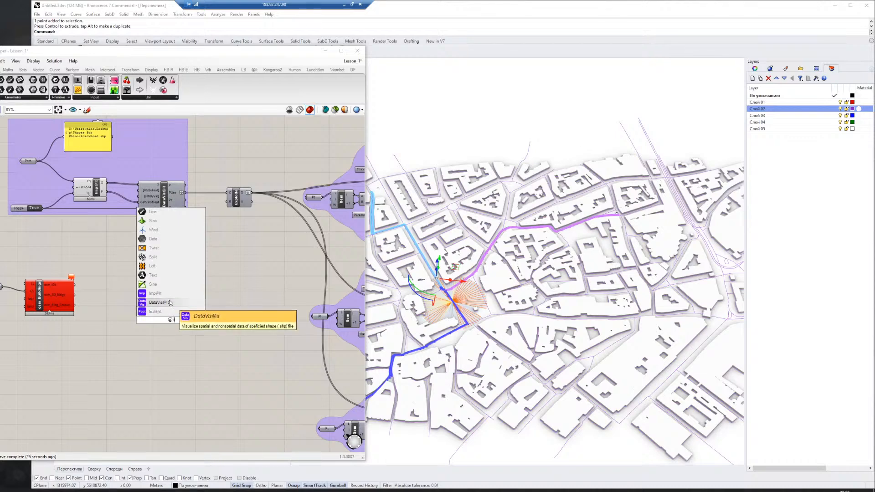
left_click(104, 306)
Add an osm_Trace component in the empty canvas area below the Road group.
scroll(126, 174, "up", 3)
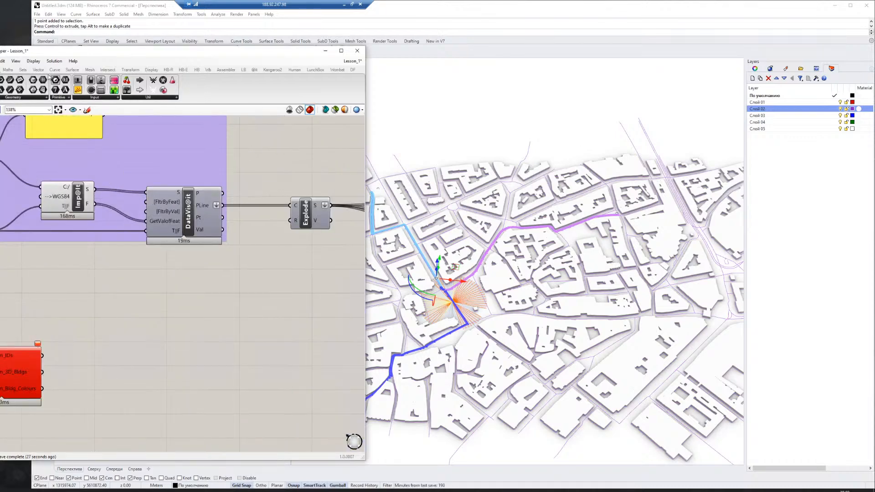
left_click(255, 70)
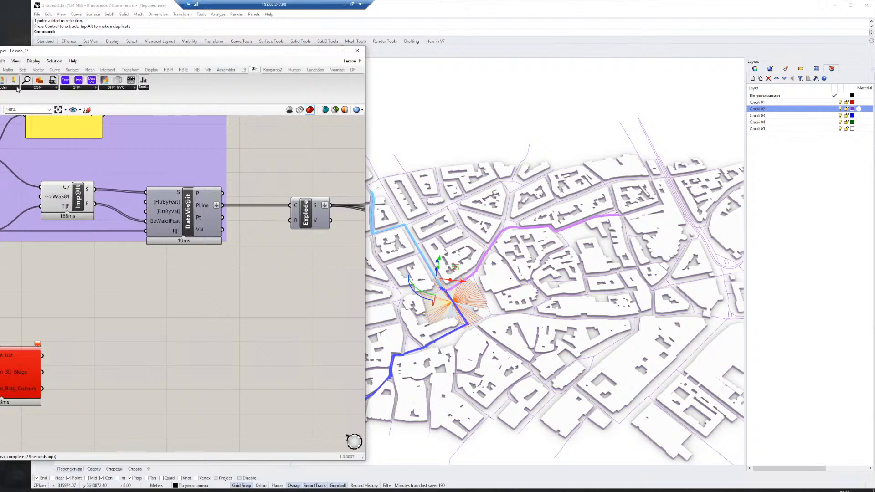
left_click(57, 88)
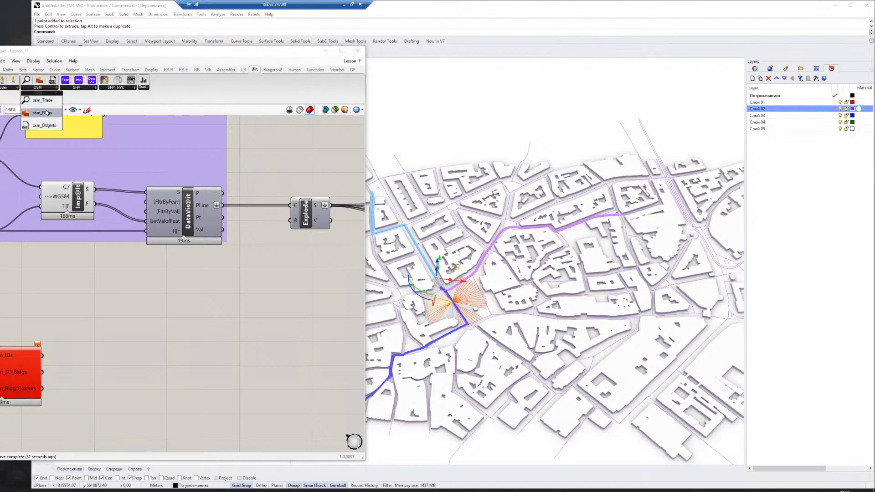
left_click_drag(56, 104, 166, 319)
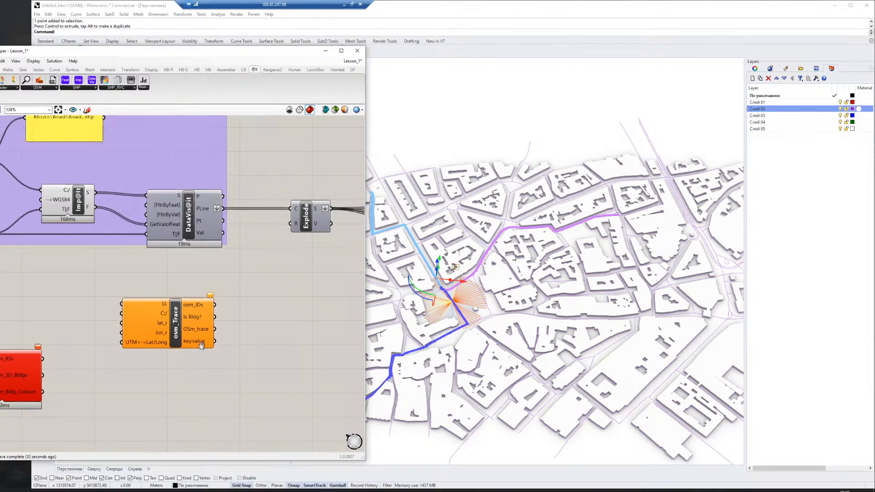
Replace the osm_Bldgs component with osm_Trace by placing it beside the Path parameter and connecting Path to its C:/ input.
right_click_drag(161, 329, 246, 282)
left_click_drag(245, 282, 116, 333)
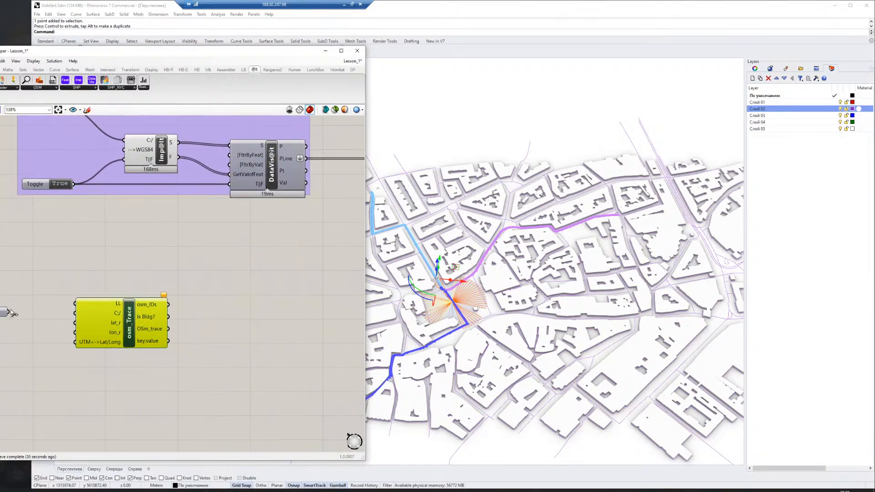
left_click_drag(13, 313, 73, 313)
left_click(64, 352)
right_click_drag(140, 335, 181, 326)
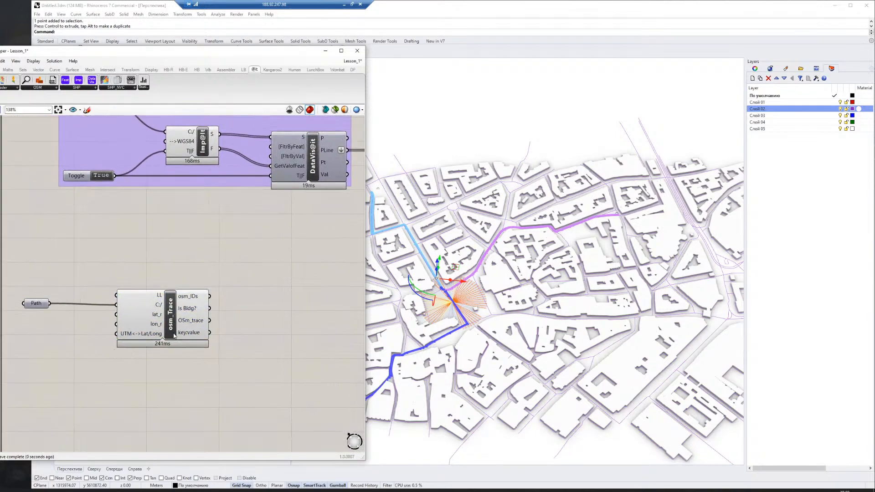
right_click_drag(244, 331, 143, 341)
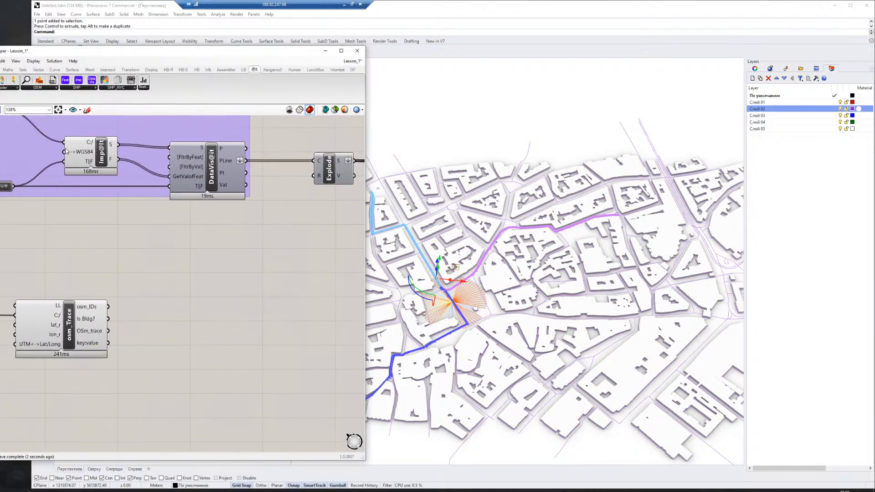
Inspect the osm_IDs output of osm_Trace in a temporary panel and delete the panel.
left_click(4, 69)
left_click_drag(78, 90, 225, 293)
left_click_drag(108, 307, 193, 293)
right_click_drag(217, 337, 190, 312)
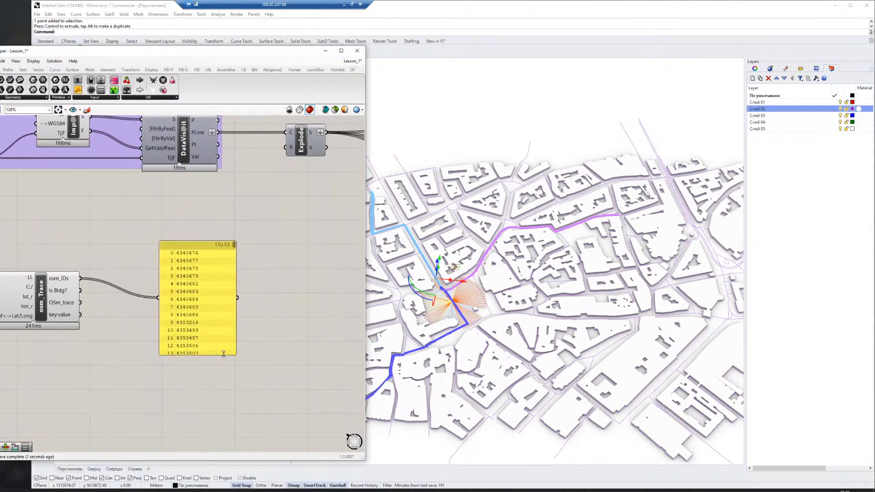
left_click(217, 291)
key("Delete")
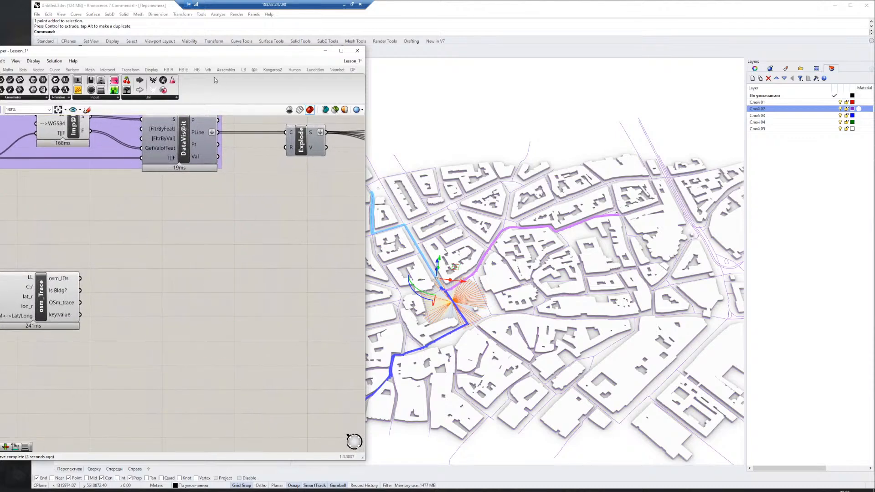
double_click(204, 237)
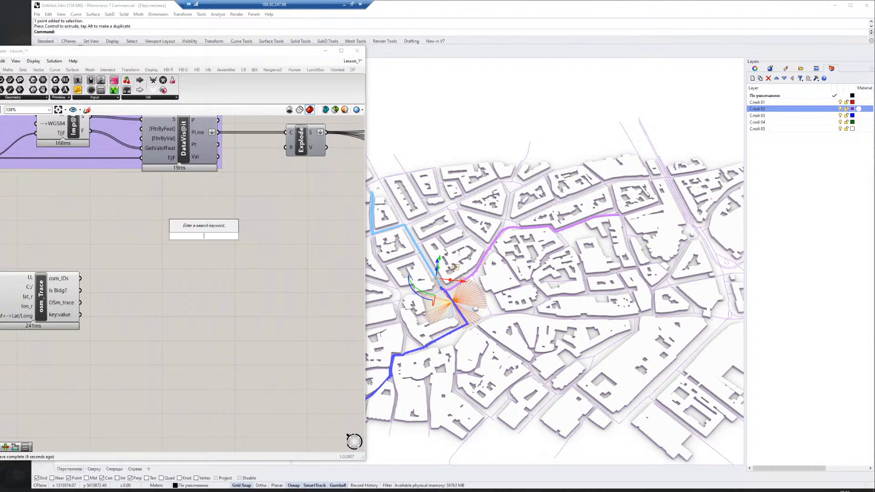
type("id ism")
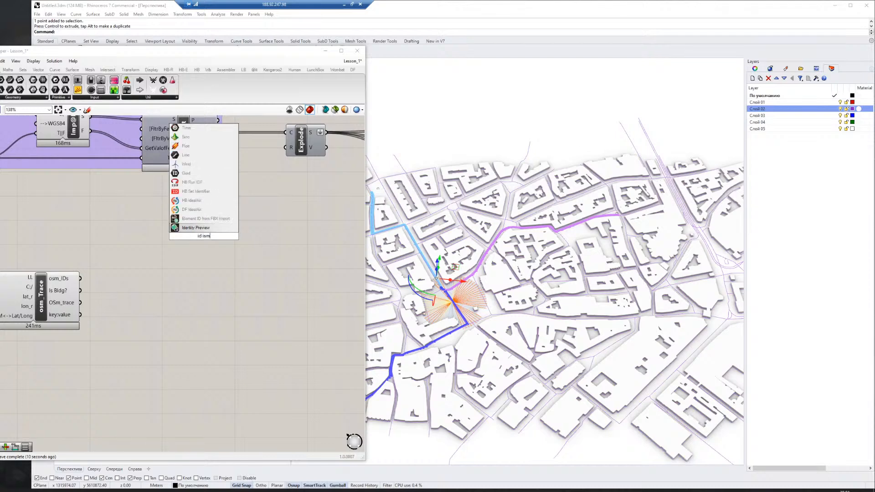
key("BackSpace")
key("BackSpace")
key("BackSpace")
key("BackSpace")
key("BackSpace")
key("BackSpace")
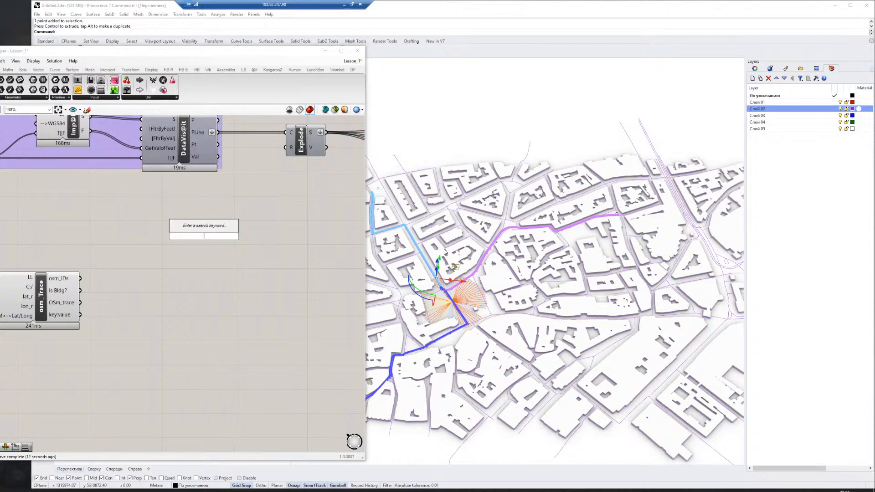
Add an osm_BldgInfo component beside osm_Trace and connect the osm_IDs output to its osm_Bldg_ID input.
type("osm")
left_click(192, 218)
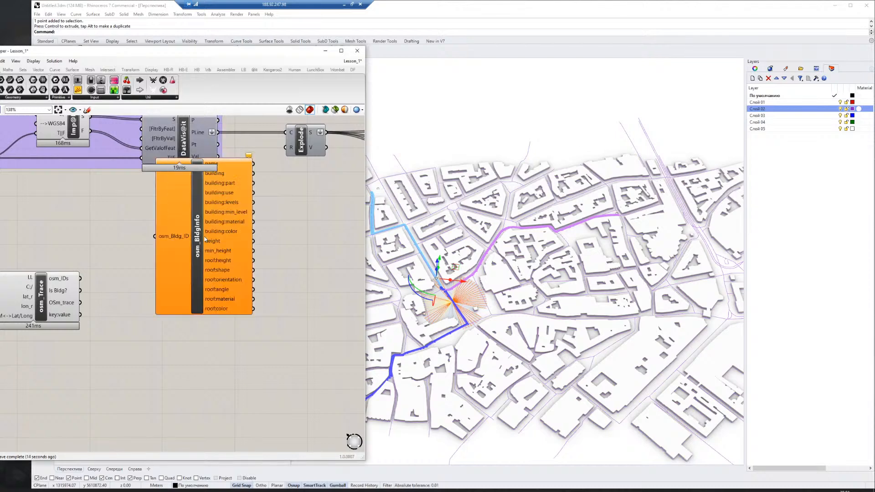
left_click_drag(81, 278, 168, 346)
left_click_drag(263, 333, 205, 297)
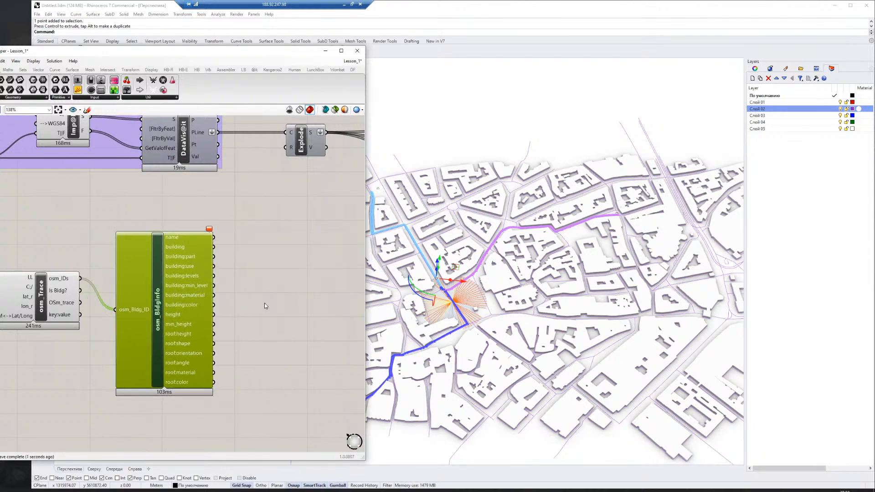
Place a panel beside the osm_BldgInfo component and connect the name output to it.
right_click_drag(265, 304, 212, 300)
right_click_drag(227, 252, 163, 257)
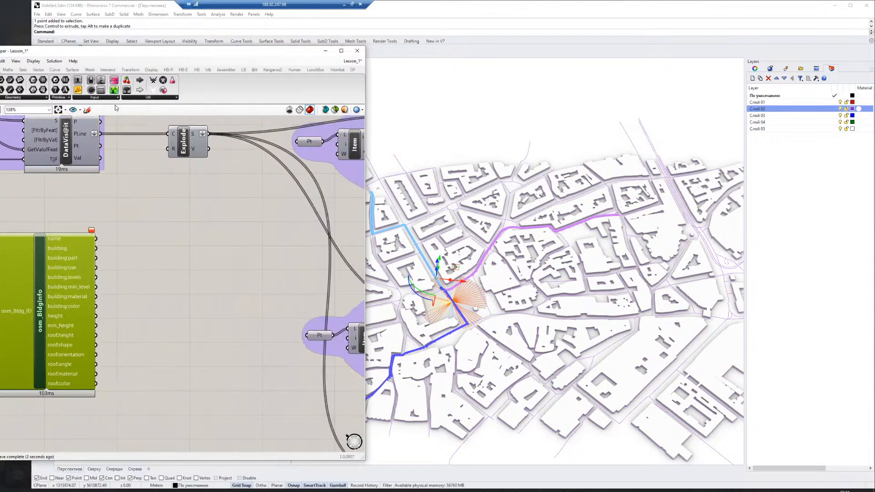
left_click(78, 89)
left_click(212, 222)
left_click_drag(97, 239, 173, 222)
left_click_drag(233, 235, 234, 263)
right_click_drag(161, 281, 271, 280)
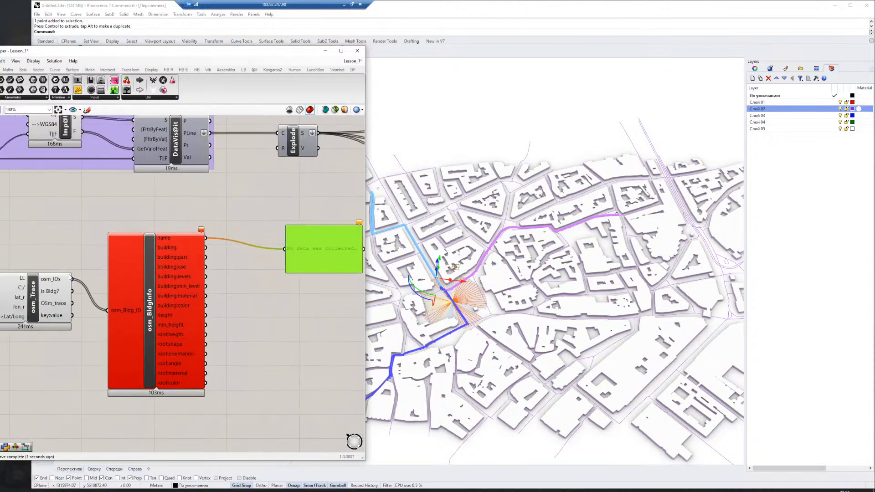
Try osm_Trace's Is Bldg? and osm_IDs outputs as the osm_Bldg_ID input, and delete the osm_BldgInfo component.
left_click_drag(72, 290, 107, 311)
left_click_drag(71, 279, 108, 311)
key("Delete")
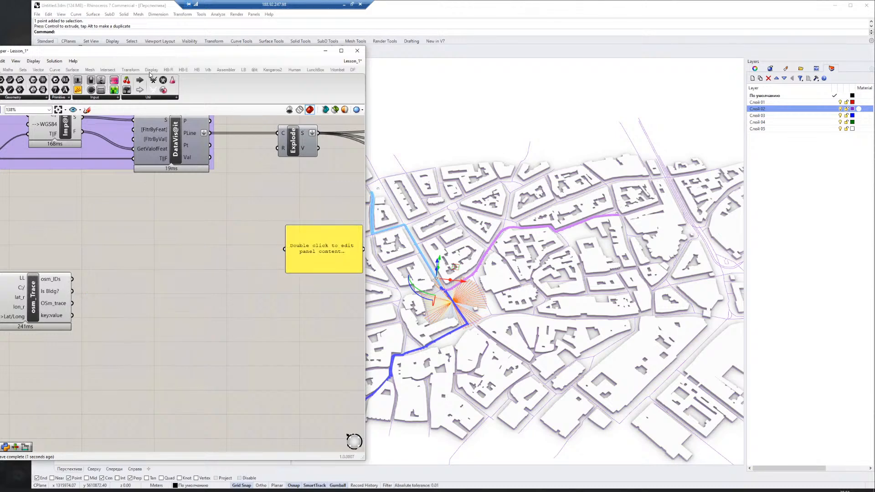
Add a fresh osm_BldgInfo component between osm_Trace and the empty panel.
left_click(254, 70)
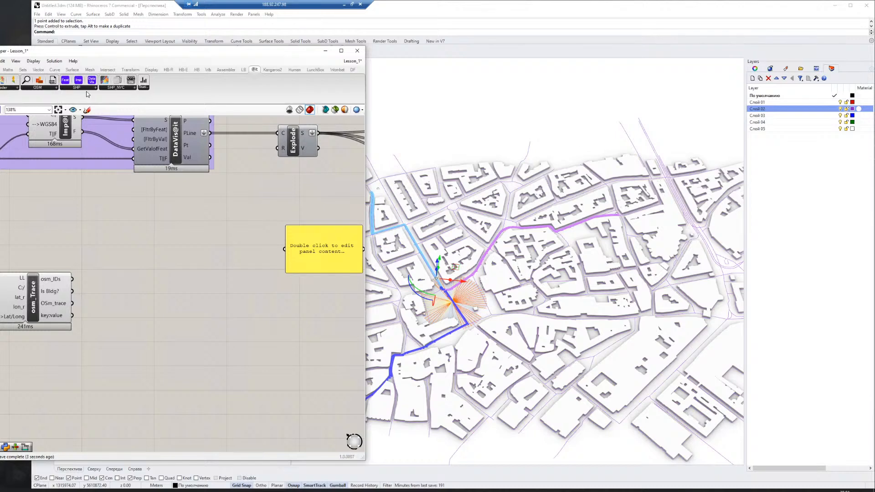
left_click(35, 87)
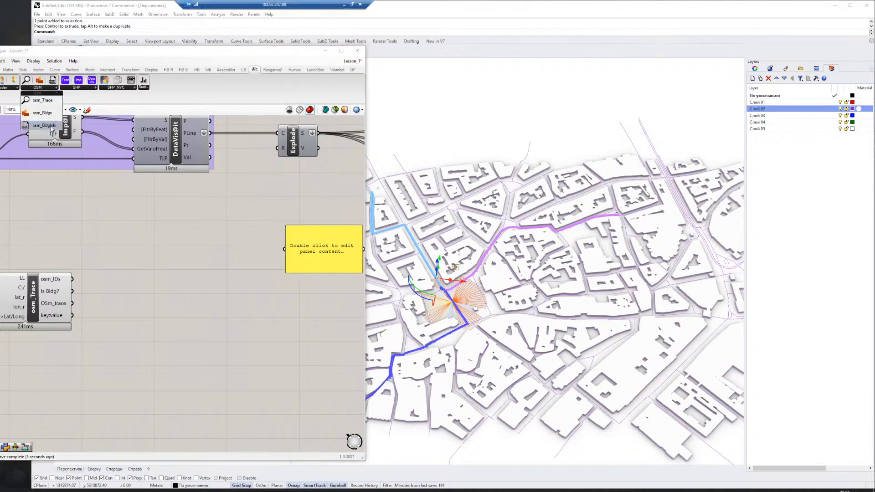
left_click_drag(41, 125, 161, 323)
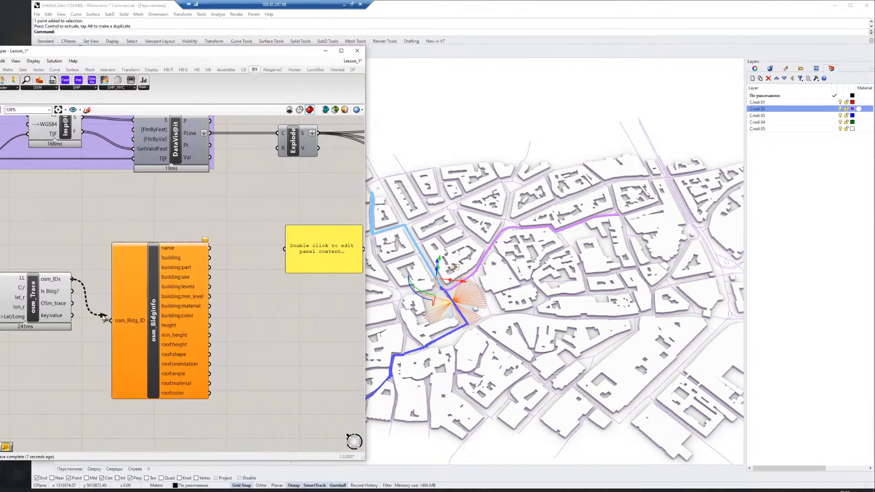
Try osm_Trace's osm_IDs output as the new osm_BldgInfo component's osm_Bldg_ID input, and delete the osm_BldgInfo component.
left_click_drag(72, 279, 110, 320)
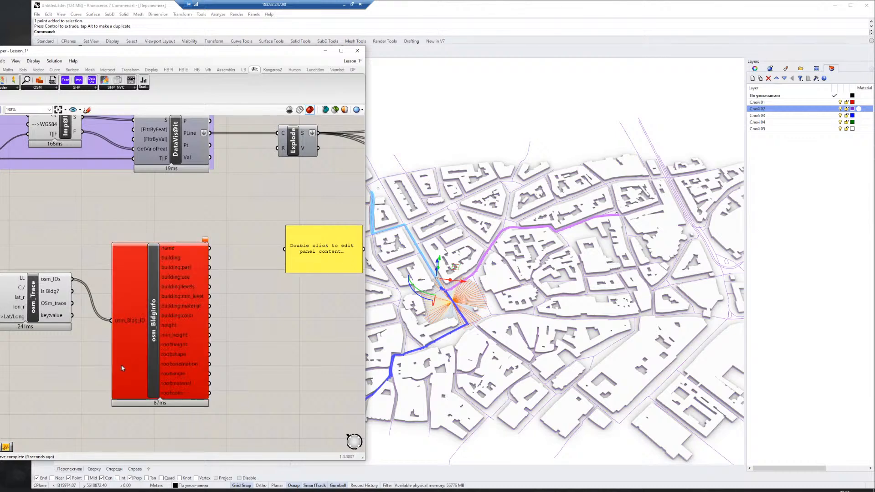
left_click(137, 333)
mouse_move(205, 241)
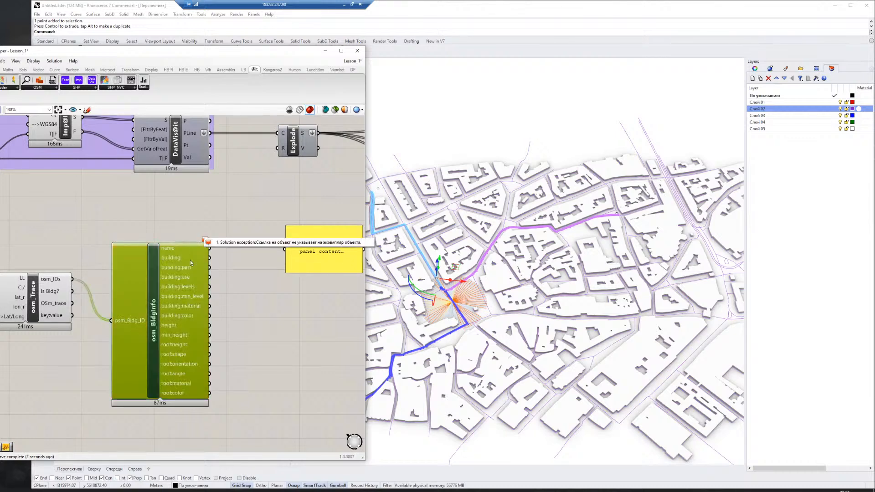
key("Delete")
right_click_drag(74, 294, 102, 301)
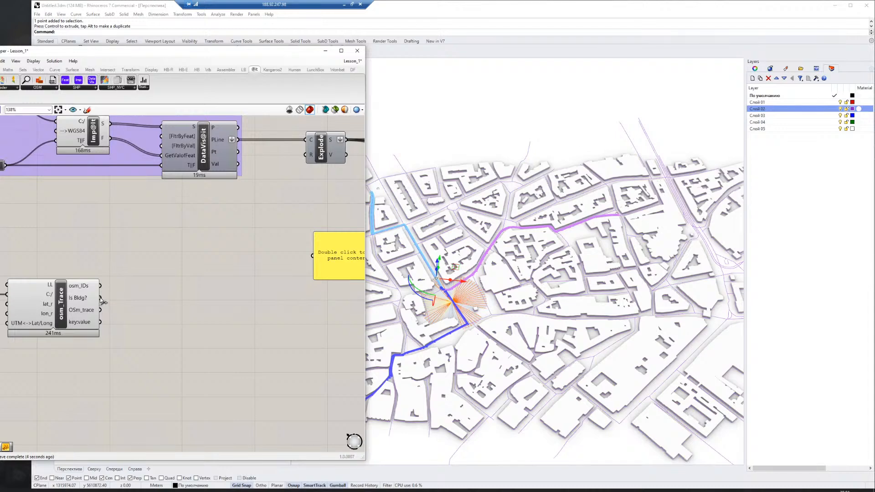
Try an osm_Buildings component with the Path parameter connected to its C:/ input, and delete the component.
left_click(56, 87)
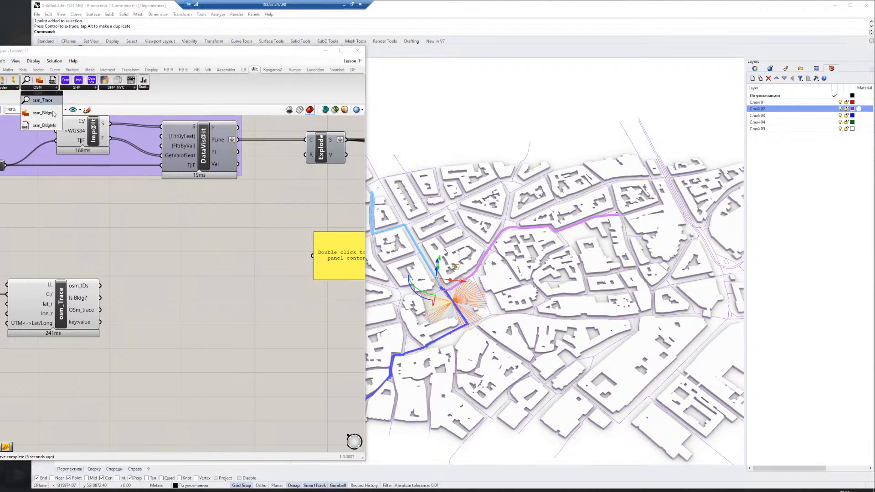
left_click_drag(53, 113, 214, 335)
left_click_drag(101, 298, 163, 321)
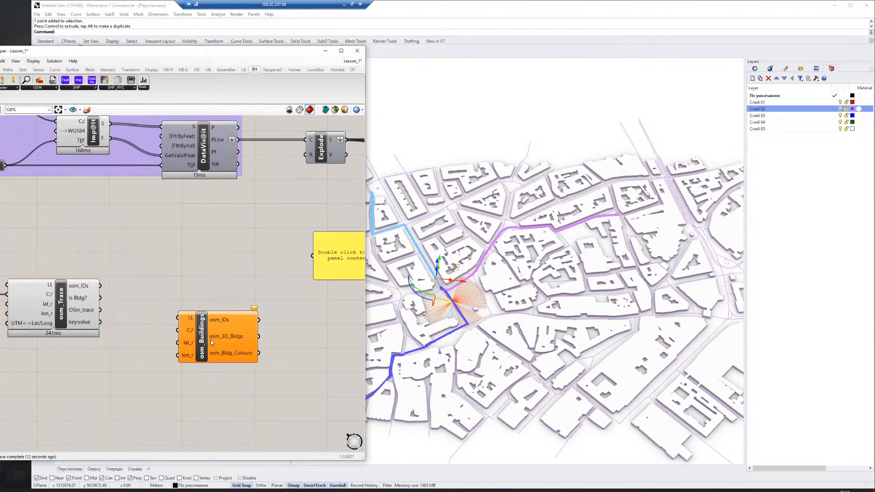
left_click_drag(212, 343, 124, 220)
right_click_drag(123, 220, 230, 247)
left_click_drag(46, 320, 193, 245)
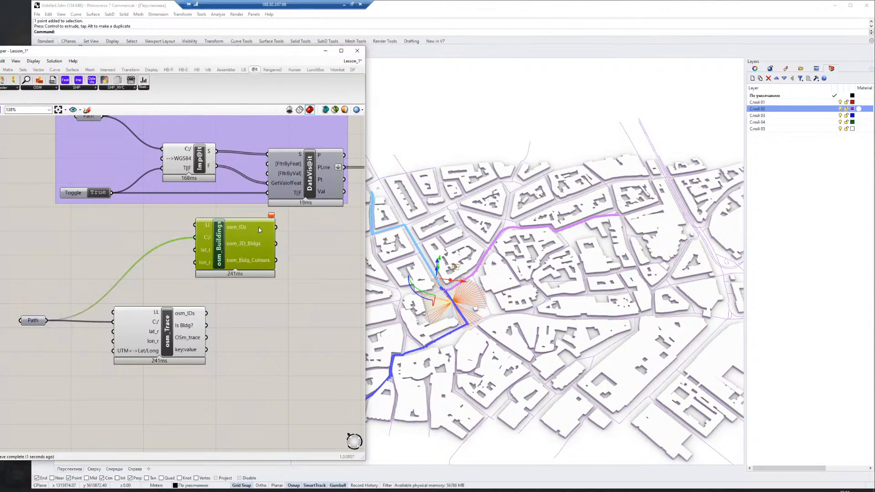
key("Delete")
Review the whole definition, from the data import and route groups to the isovist, its gradient preview and the Nurbs patch preview.
scroll(198, 329, "down", 4)
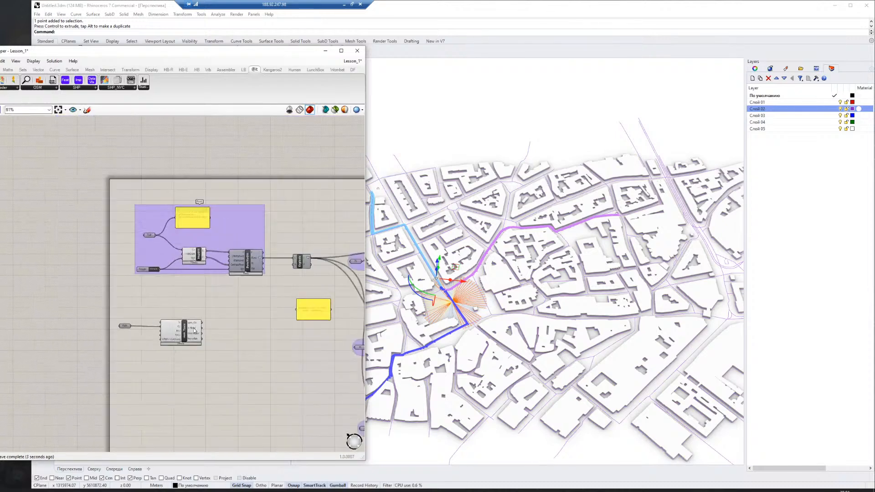
scroll(194, 331, "down", 3)
right_click_drag(196, 344, 12, 324)
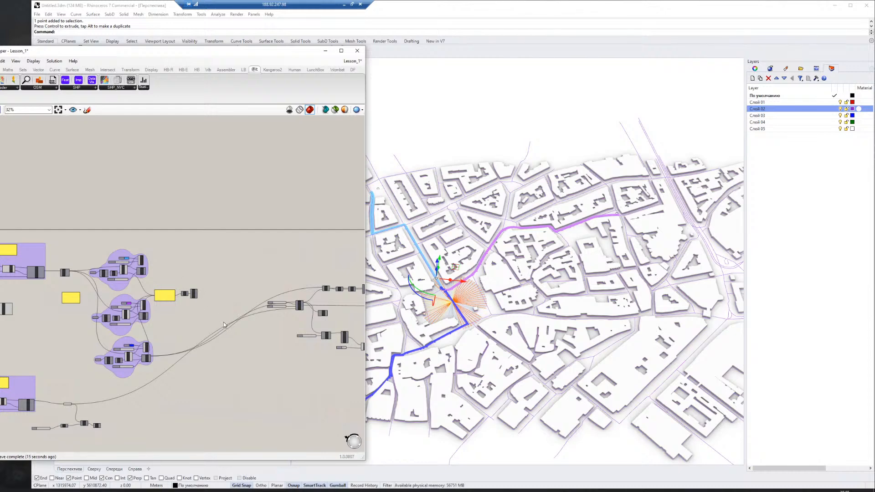
scroll(223, 322, "down", 2)
scroll(217, 282, "up", 3)
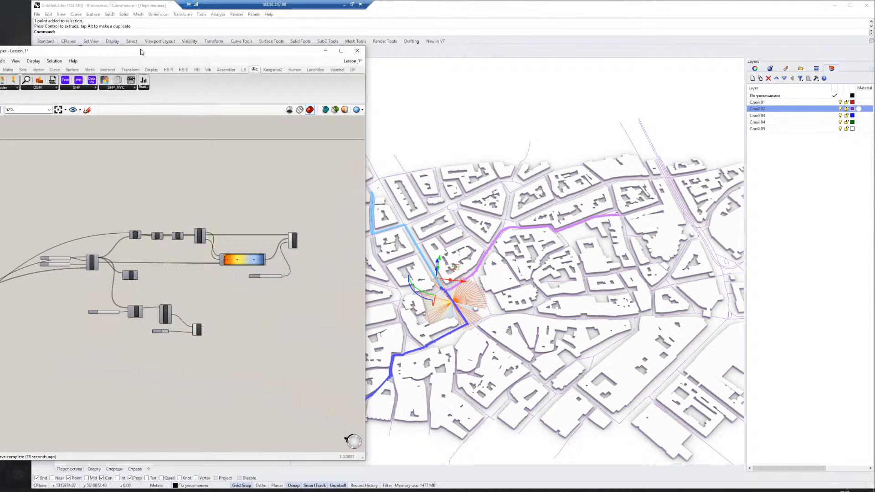
left_click_drag(141, 49, 294, 57)
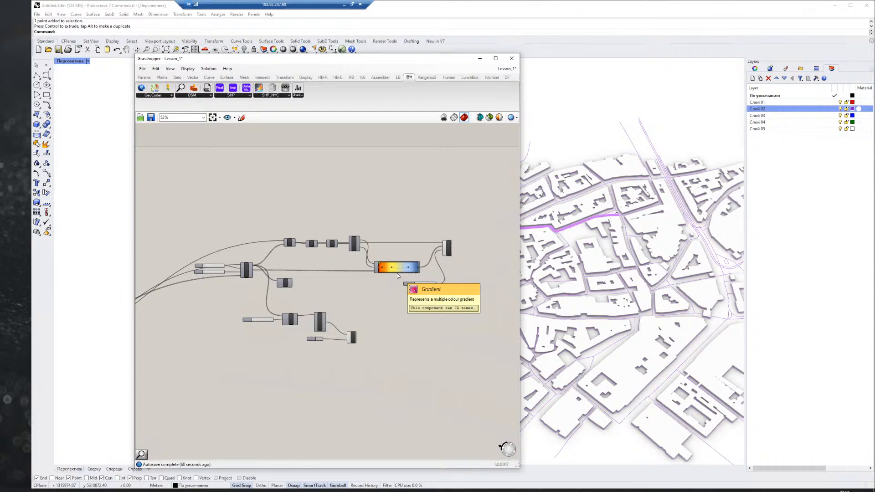
scroll(331, 306, "up", 5)
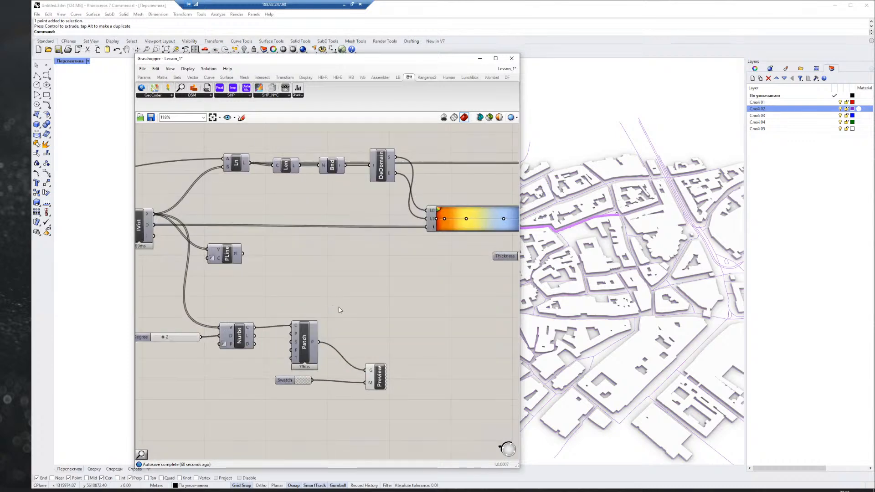
right_click_drag(339, 310, 331, 381)
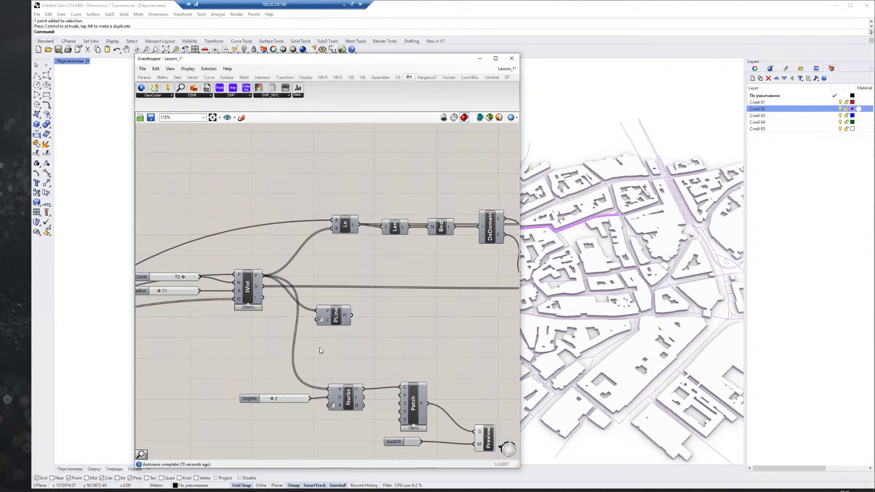
right_click_drag(211, 351, 417, 339)
right_click_drag(288, 371, 471, 306)
mouse_move(322, 348)
right_mouse_down()
mouse_move(472, 321)
mouse_move(453, 330)
right_mouse_up()
right_click_drag(231, 263, 351, 310)
scroll(351, 309, "down", 2)
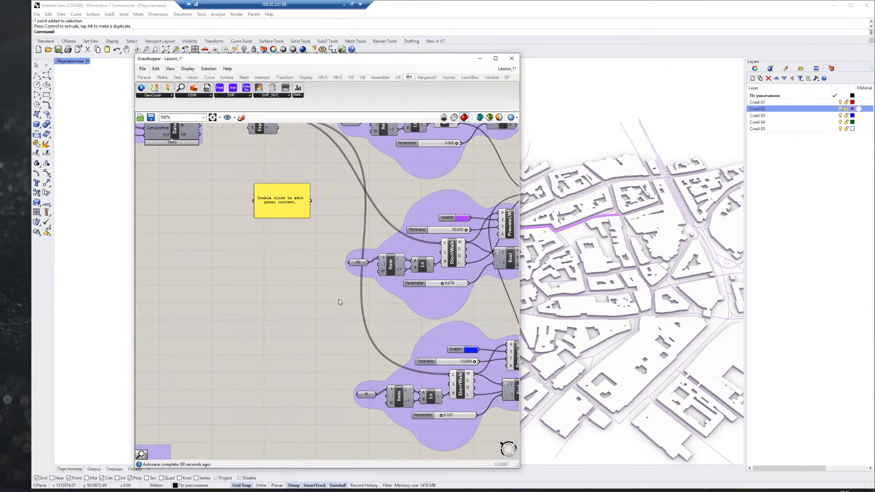
mouse_move(339, 301)
right_mouse_down()
mouse_move(313, 302)
mouse_move(372, 366)
right_mouse_up()
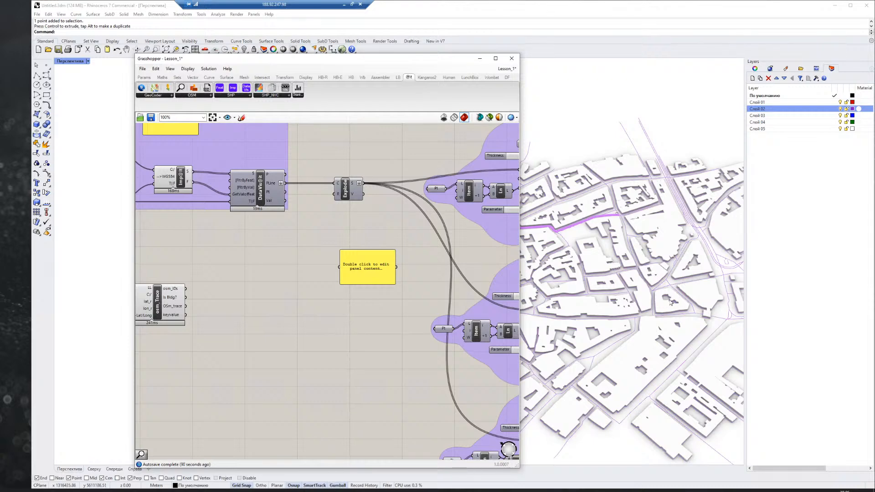
Uncover the city model and move the selected route point to the street junction north of the large central block.
left_click_drag(443, 62, 274, 57)
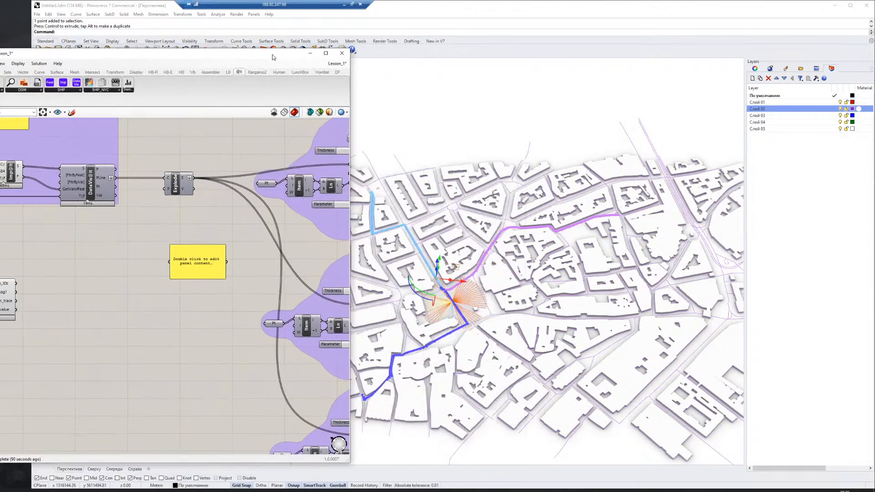
scroll(459, 286, "up", 5)
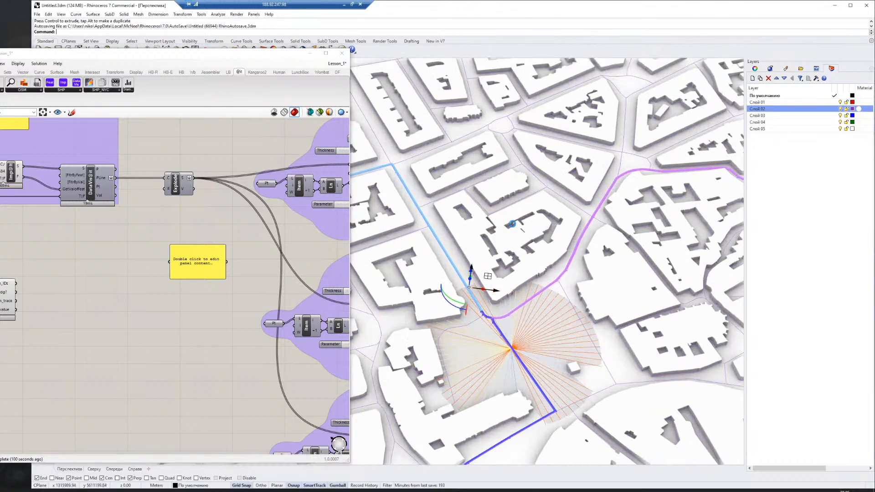
left_click_drag(512, 224, 516, 120)
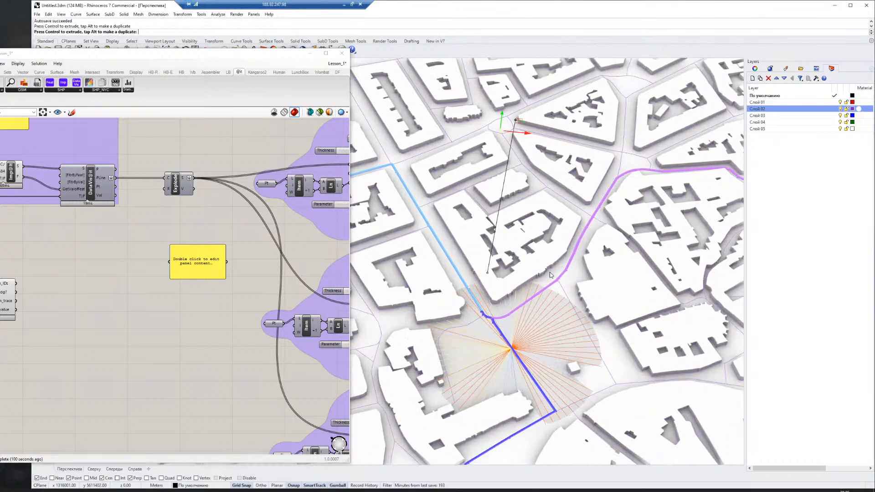
scroll(523, 387, "down", 8)
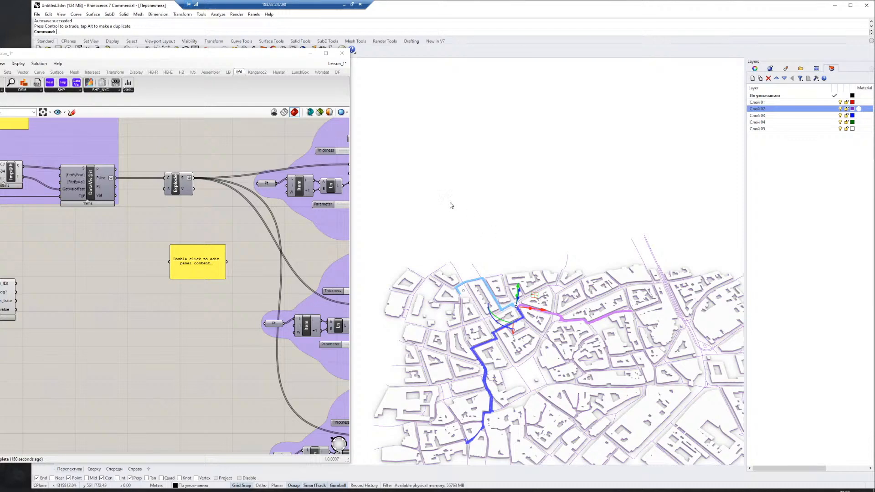
Place the Grasshopper window beside the city model and review the three coloured route groups against the routes.
left_click_drag(265, 57, 418, 58)
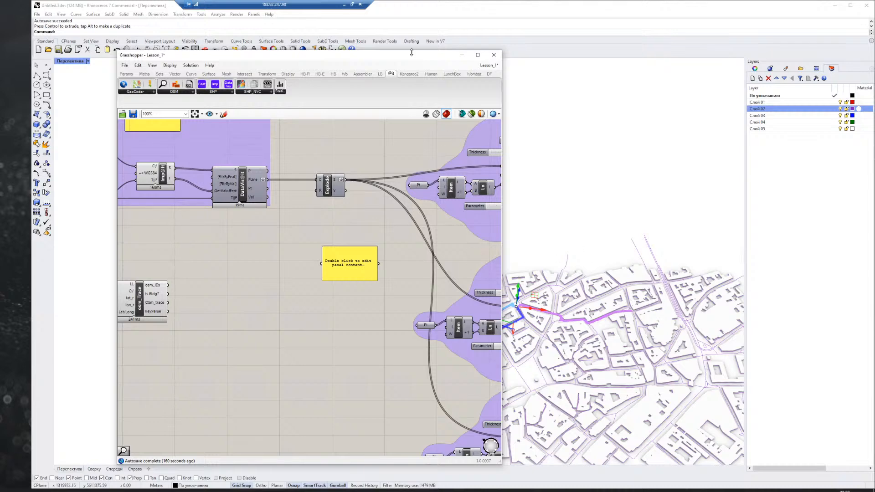
left_click_drag(411, 53, 347, 48)
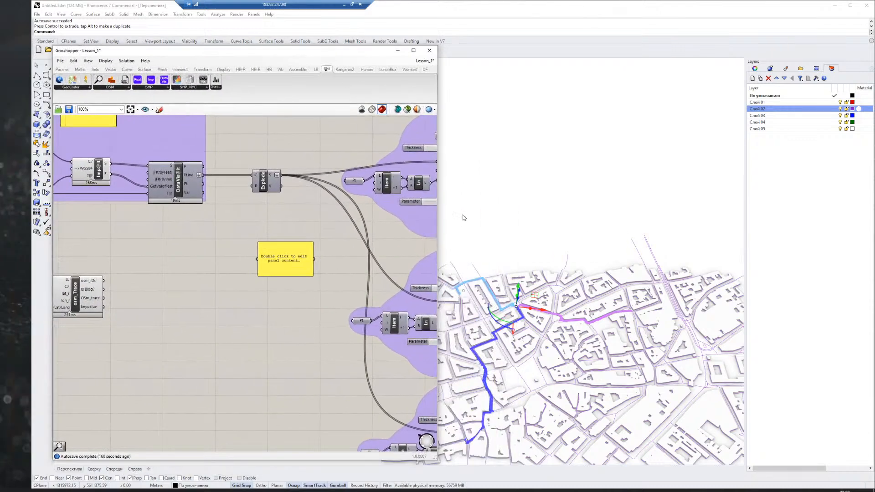
scroll(508, 308, "up", 5)
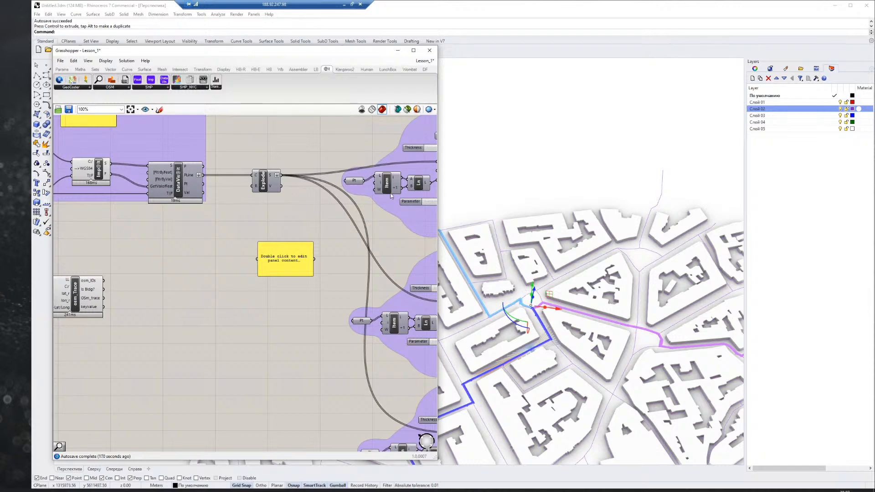
scroll(391, 196, "down", 3)
right_click_drag(315, 283, 169, 282)
scroll(169, 283, "up", 2)
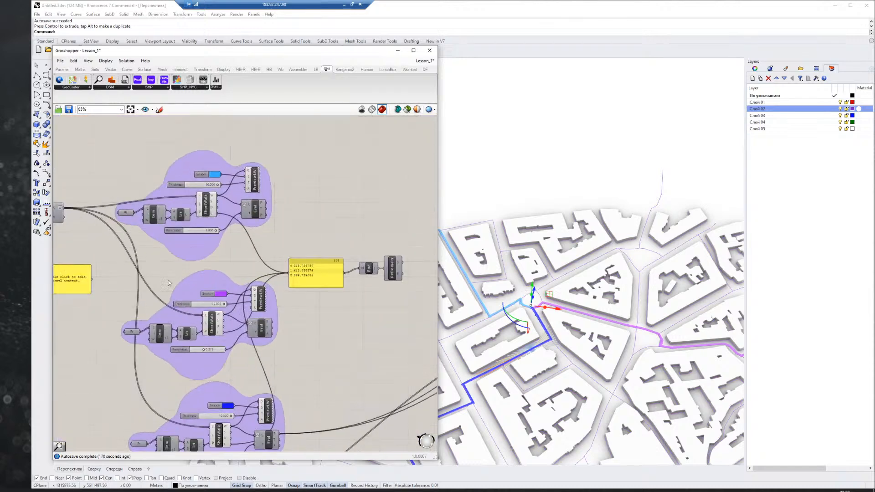
right_click_drag(107, 287, 248, 291)
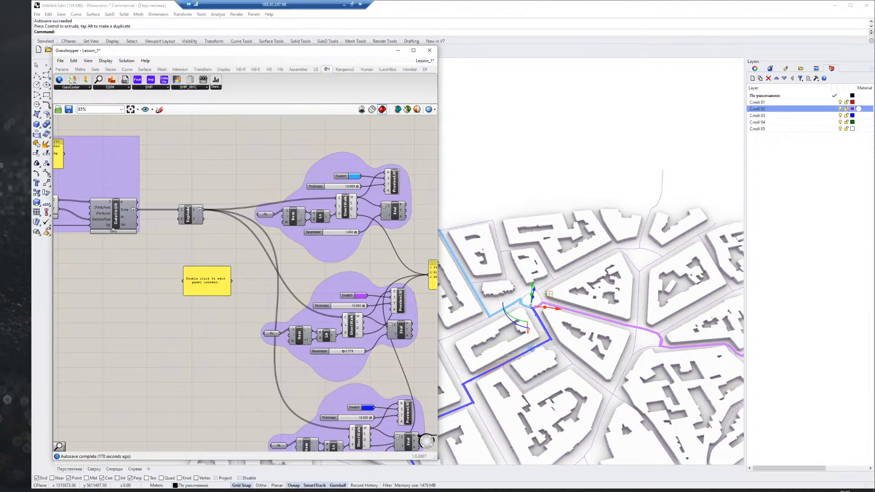
Minimise the remote session, play the Эпизод desktop video of the isovist moving along the street route, and close the player.
left_click(344, 4)
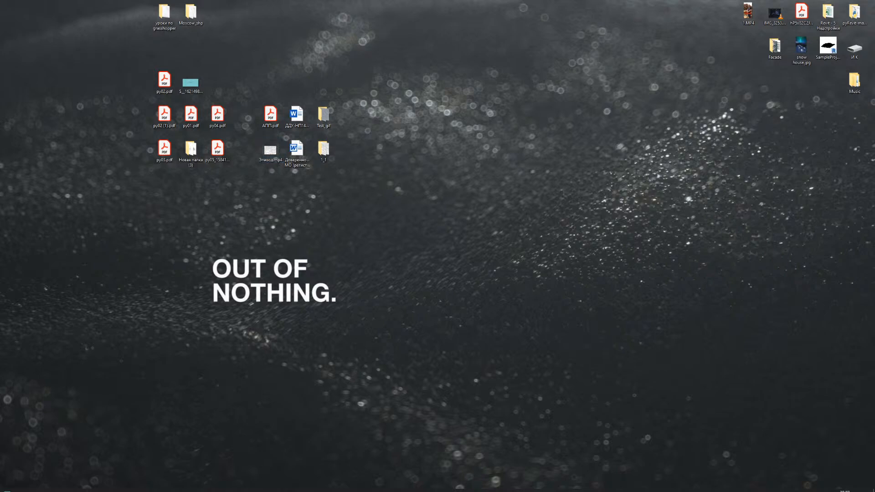
double_click(270, 150)
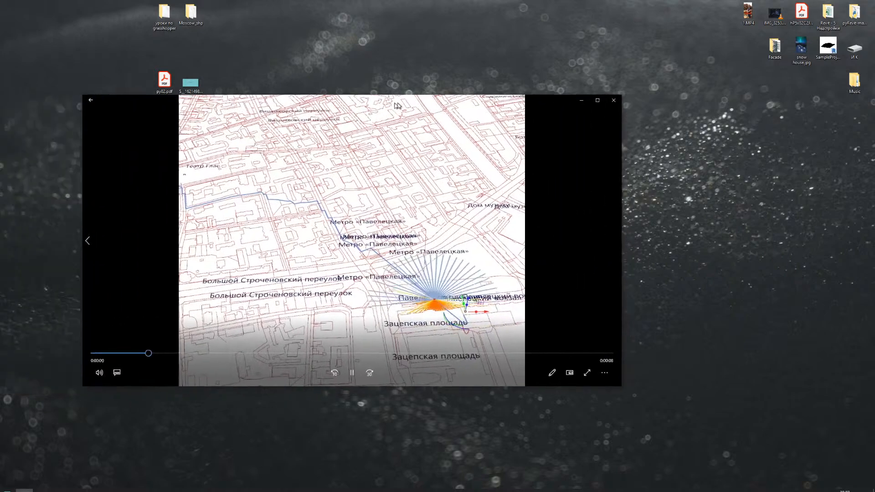
left_click_drag(397, 106, 356, 111)
left_click(571, 108)
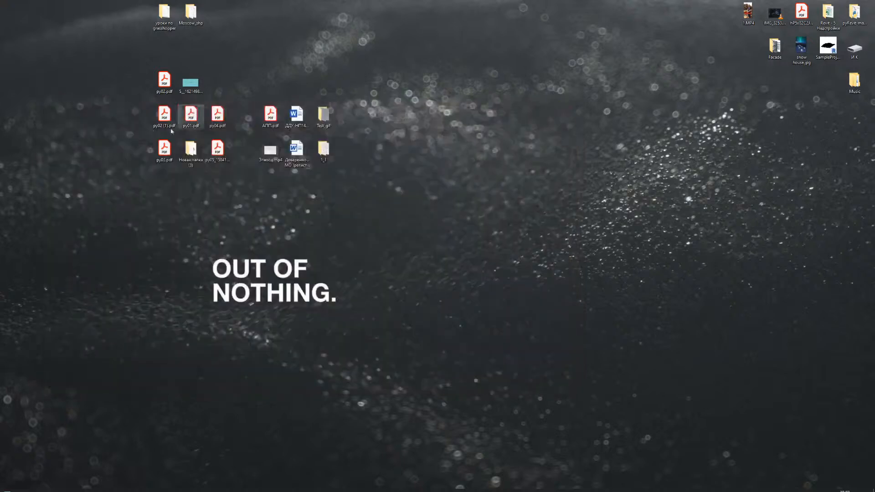
double_click(273, 155)
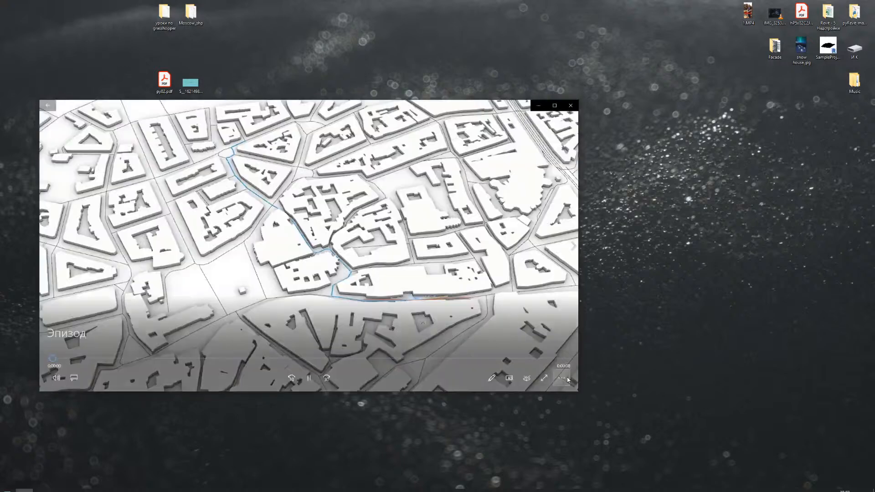
left_click_drag(592, 404, 749, 400)
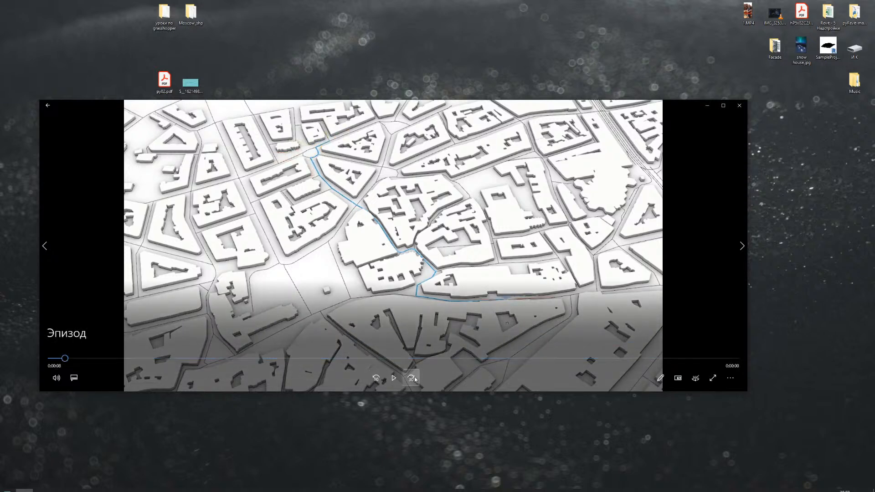
left_click(395, 377)
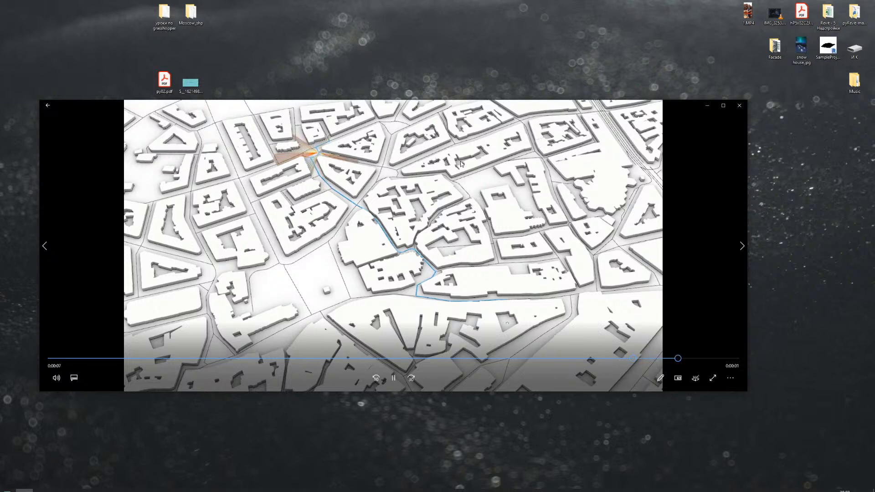
left_click(739, 107)
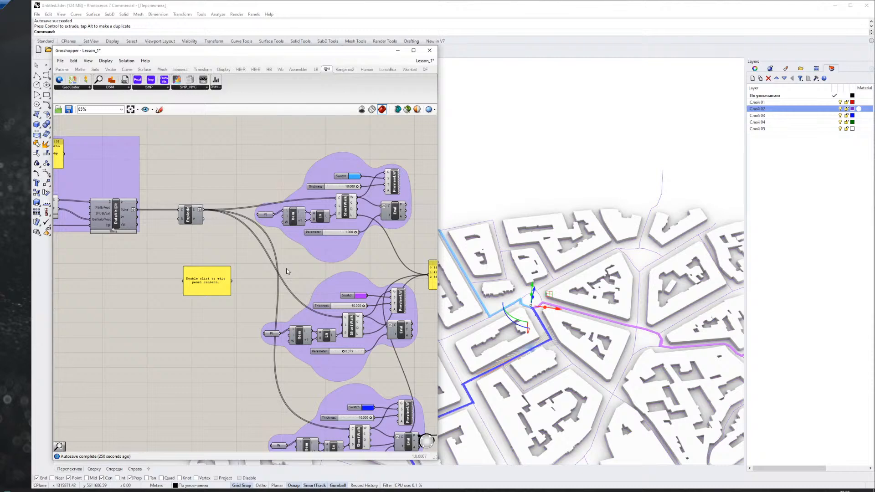
Examine the ShortWalk route groups, and select the purple route group's Pt parameter to inspect its point in the city model.
scroll(288, 285, "down", 3)
scroll(286, 289, "up", 3)
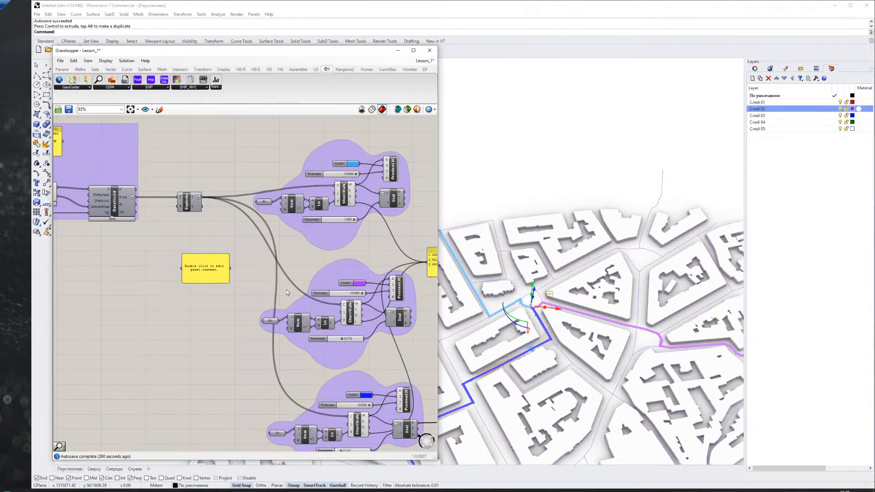
scroll(286, 290, "down", 3)
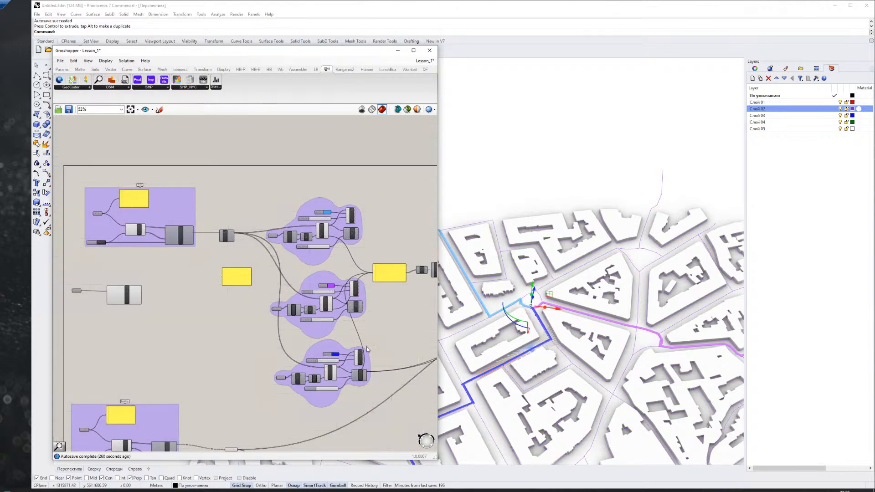
right_click_drag(367, 347, 190, 338)
scroll(190, 338, "up", 3)
right_click_drag(294, 269, 260, 370)
scroll(222, 351, "up", 4)
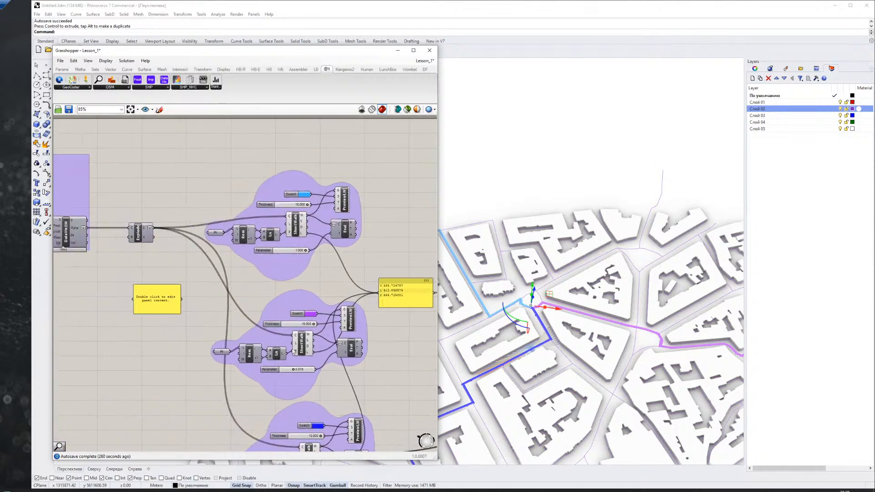
right_click_drag(340, 260, 269, 164)
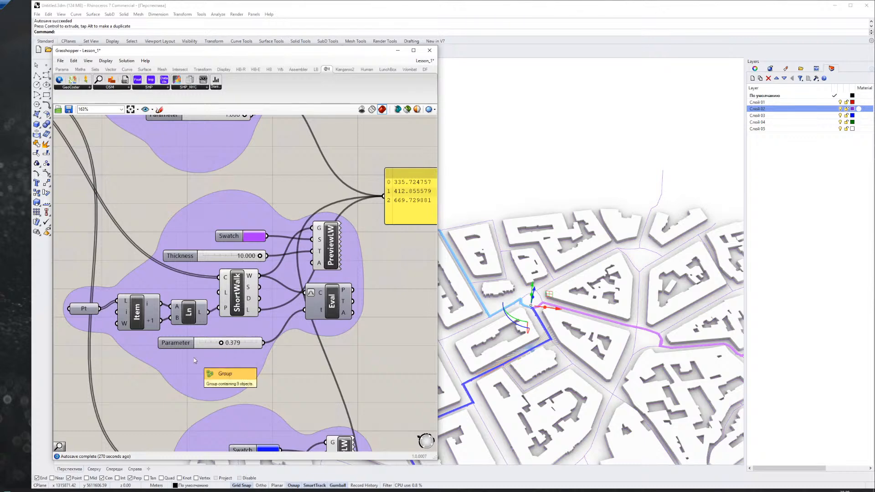
right_click_drag(190, 360, 213, 363)
left_click_drag(107, 315, 105, 308)
right_click_drag(553, 327, 540, 311)
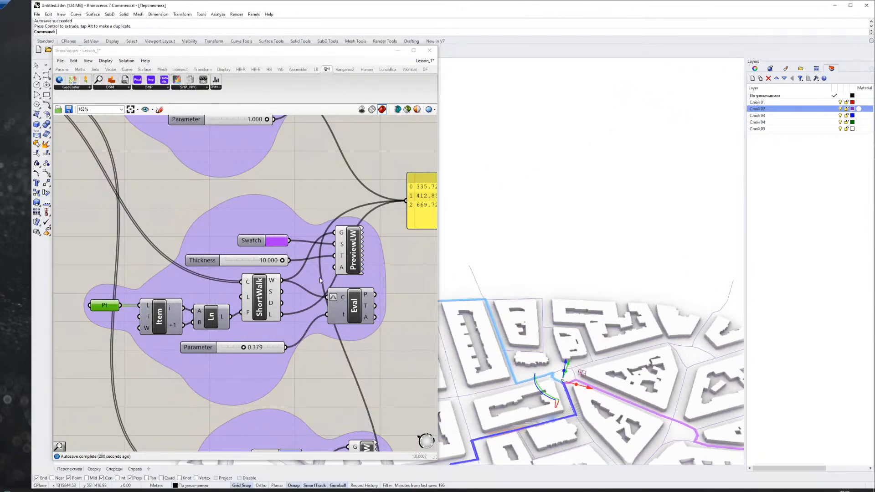
Examine the purple route group's Pt and Item components and the Curves input of its ShortWalk component.
scroll(525, 330, "down", 5)
scroll(525, 330, "up", 8)
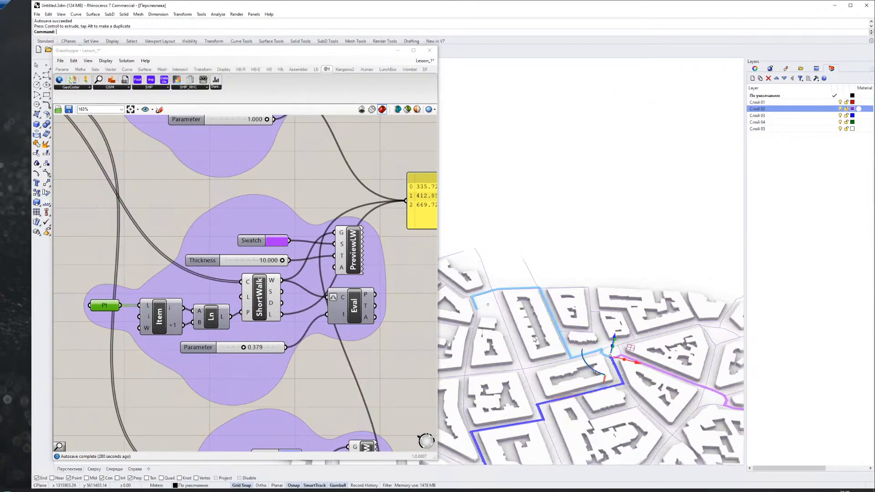
mouse_move(476, 355)
right_mouse_down("shift")
mouse_move(458, 341)
mouse_move(482, 351)
right_mouse_up("shift")
left_click_drag(108, 307, 111, 307)
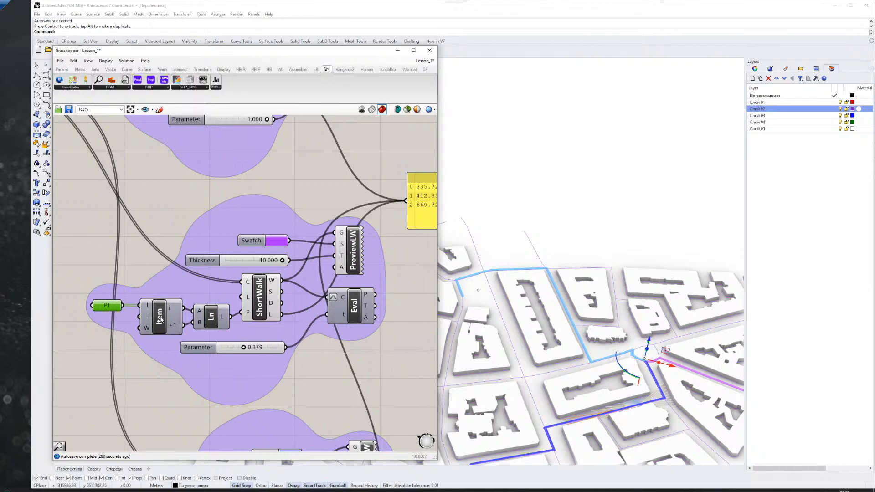
left_click_drag(163, 318, 160, 318)
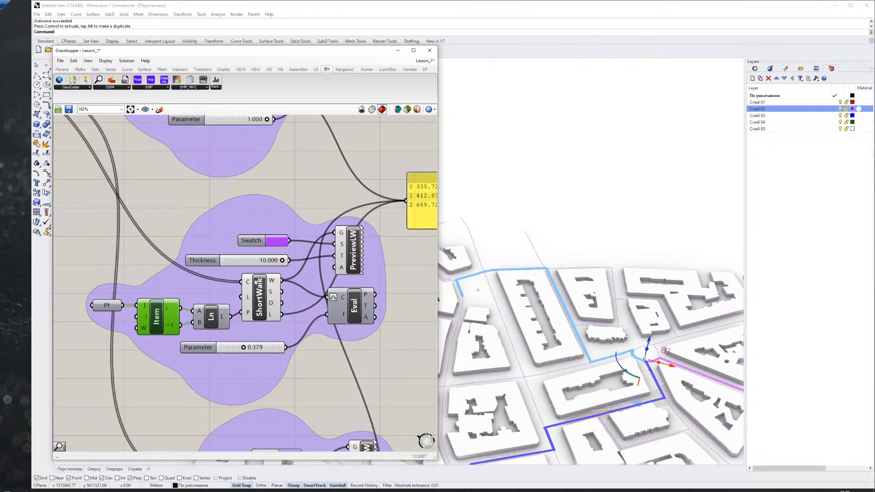
mouse_move(248, 283)
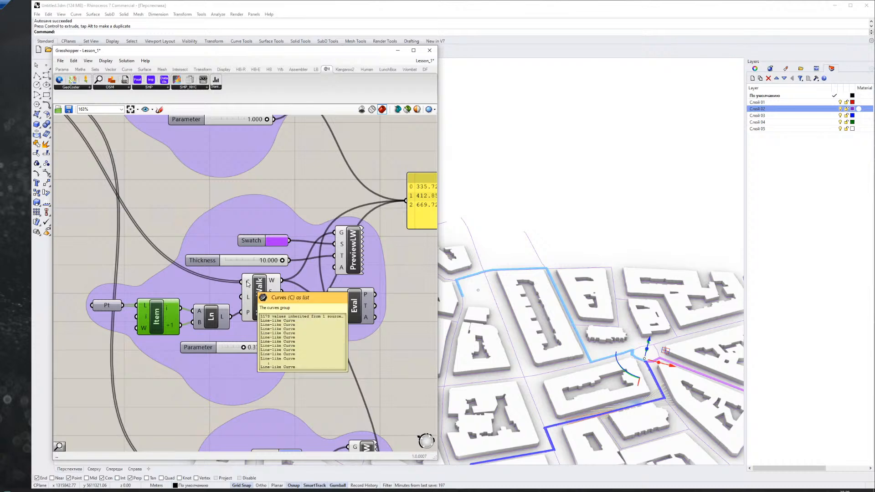
scroll(247, 283, "down", 5)
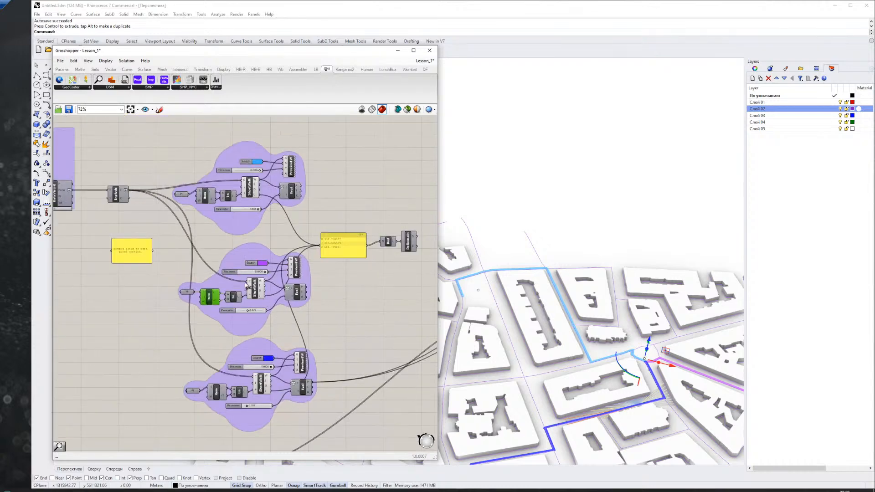
scroll(247, 283, "up", 3)
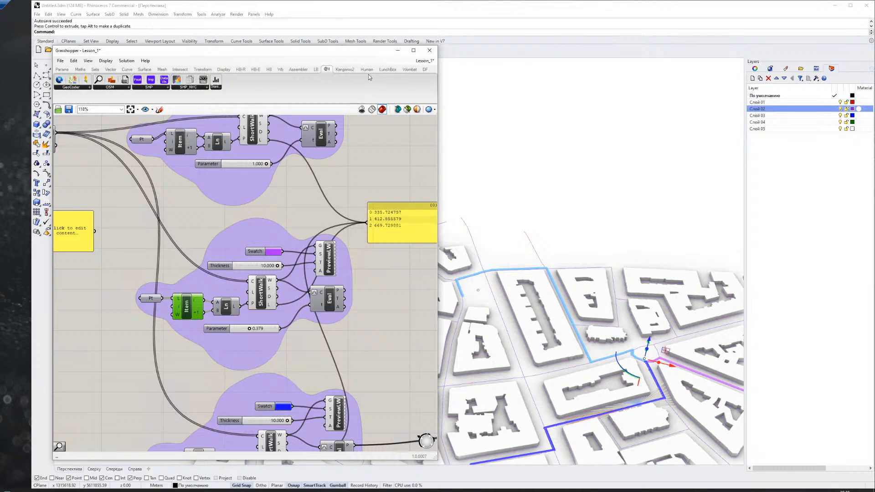
Look through the Grasshopper component categories from Dragonfly back to Sets.
mouse_move(181, 71)
left_click(424, 70)
left_click(409, 69)
left_click(387, 70)
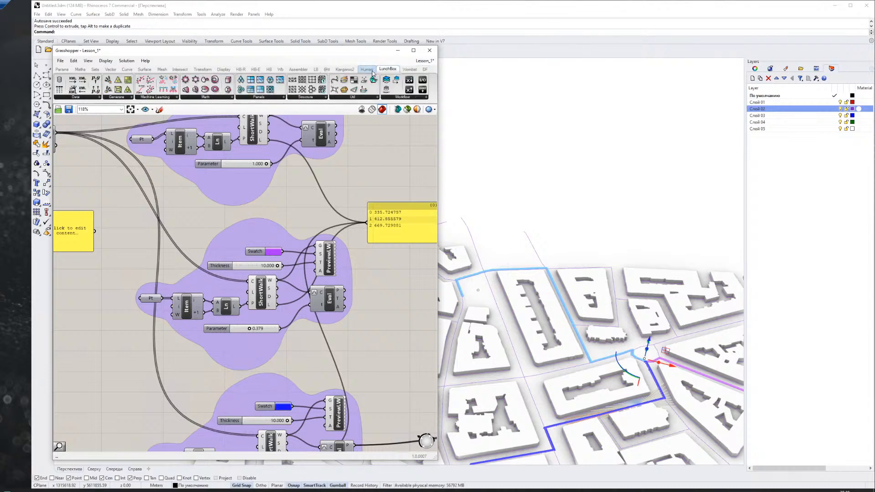
left_click(367, 70)
left_click(344, 70)
left_click(326, 70)
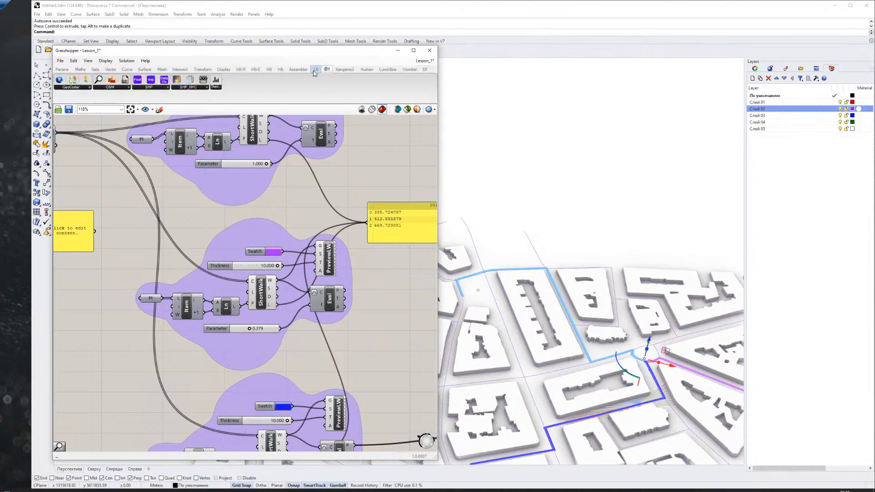
left_click(316, 69)
left_click(298, 70)
left_click(281, 69)
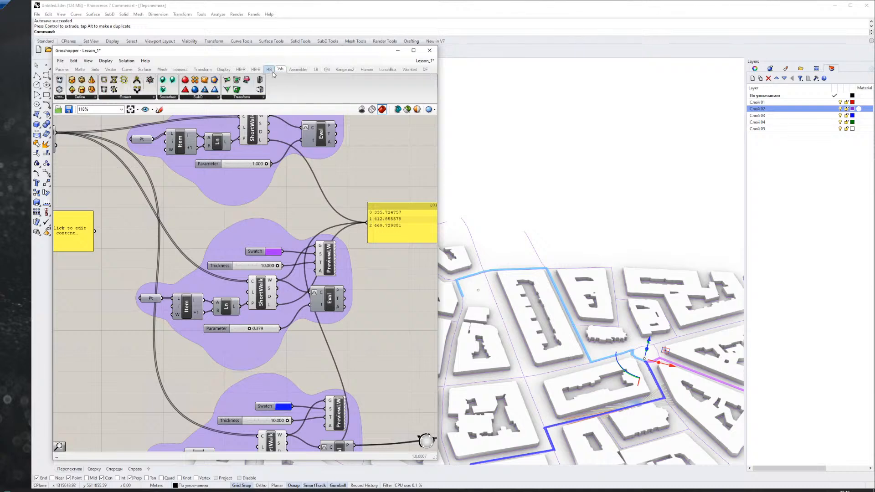
left_click(269, 69)
left_click(282, 72)
left_click(269, 71)
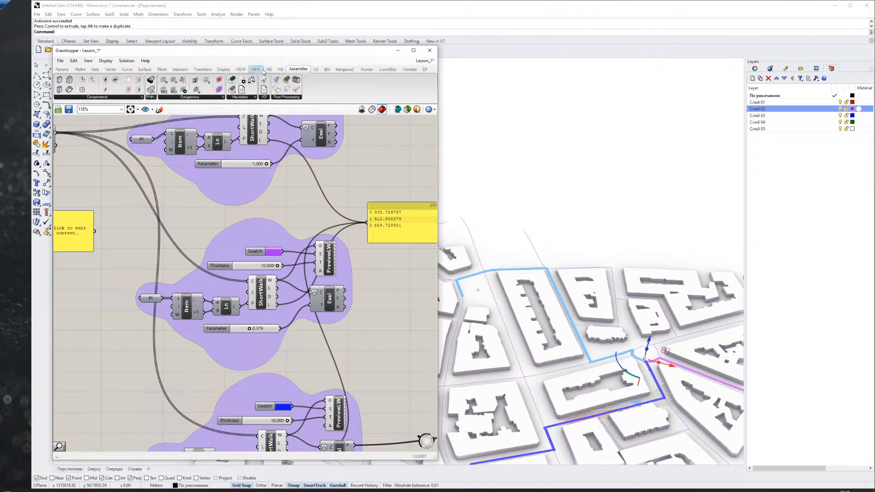
left_click(255, 70)
left_click(239, 70)
left_click(224, 70)
left_click(203, 70)
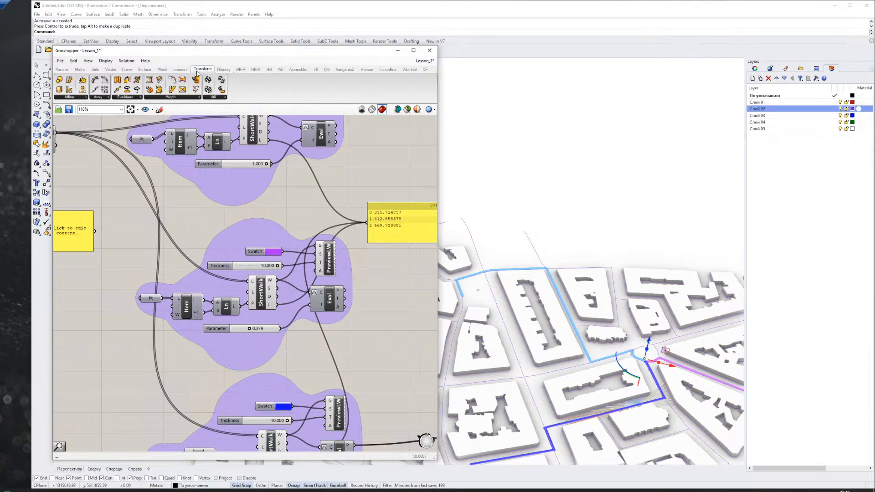
left_click(178, 71)
left_click(162, 69)
left_click(145, 69)
left_click(127, 70)
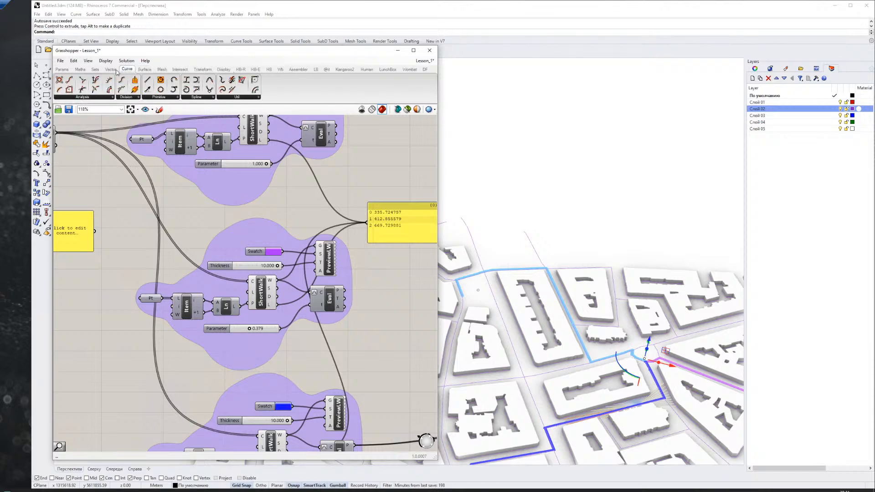
left_click(101, 70)
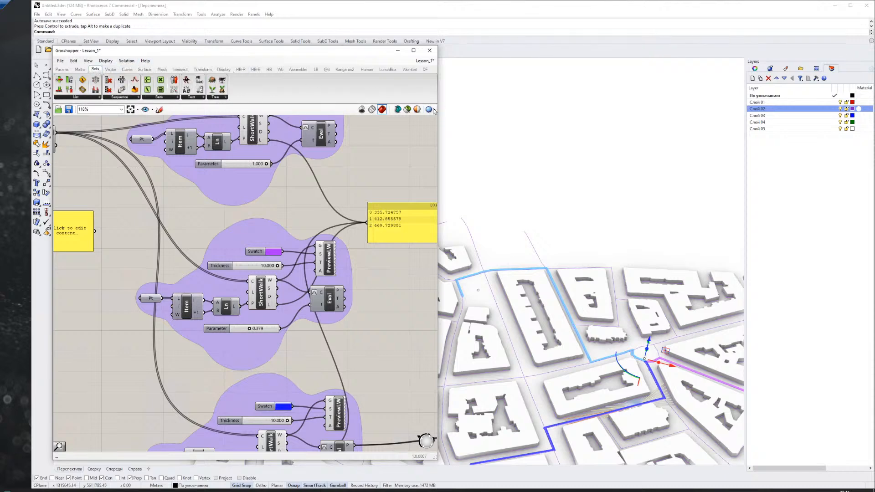
Widen the Grasshopper window and look through the component categories again, from Maths to Dragonfly, finishing on Params.
left_click_drag(438, 107, 655, 107)
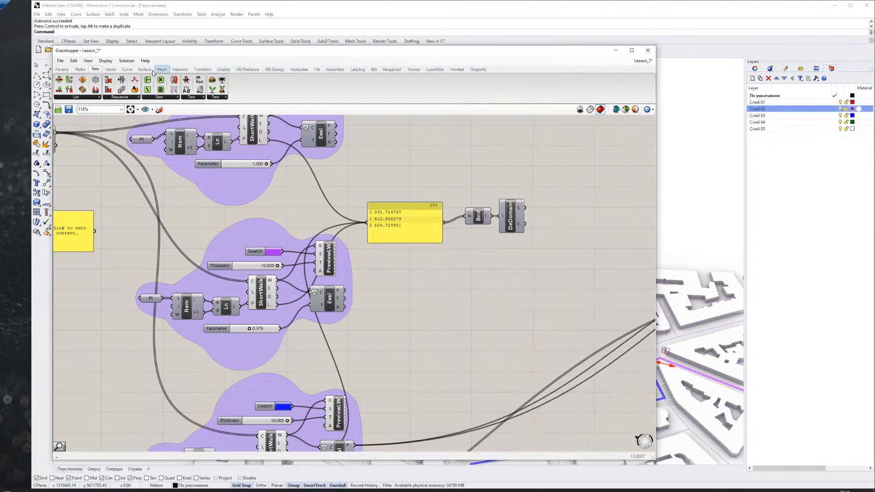
left_click(80, 69)
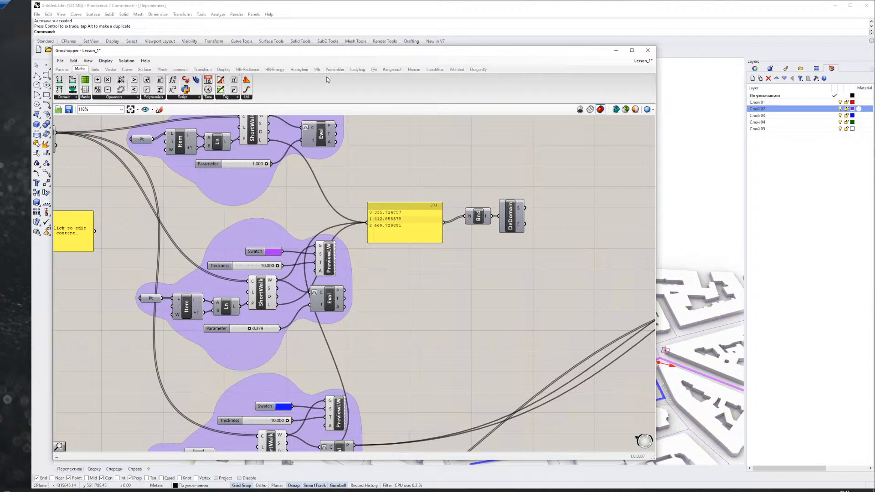
left_click(223, 69)
left_click(250, 70)
left_click(275, 69)
left_click(299, 69)
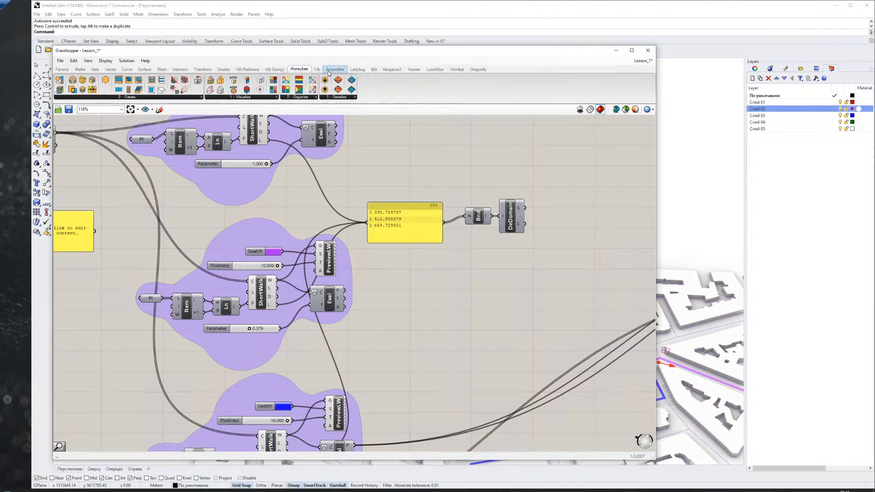
left_click(335, 69)
left_click(359, 70)
left_click(388, 70)
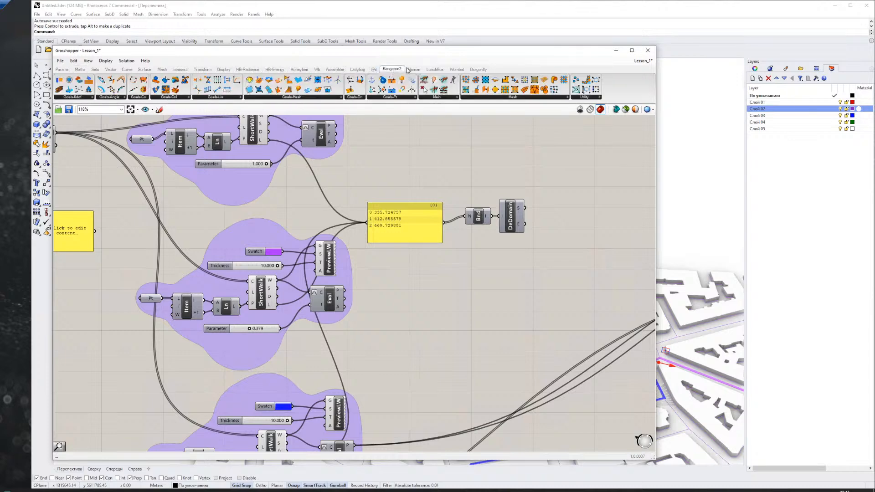
left_click(413, 69)
left_click(435, 69)
left_click(456, 69)
left_click(478, 69)
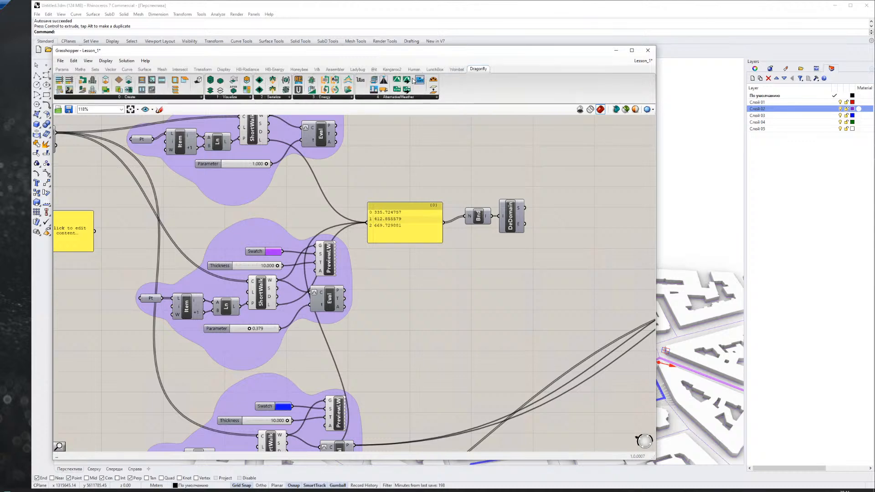
left_click(62, 69)
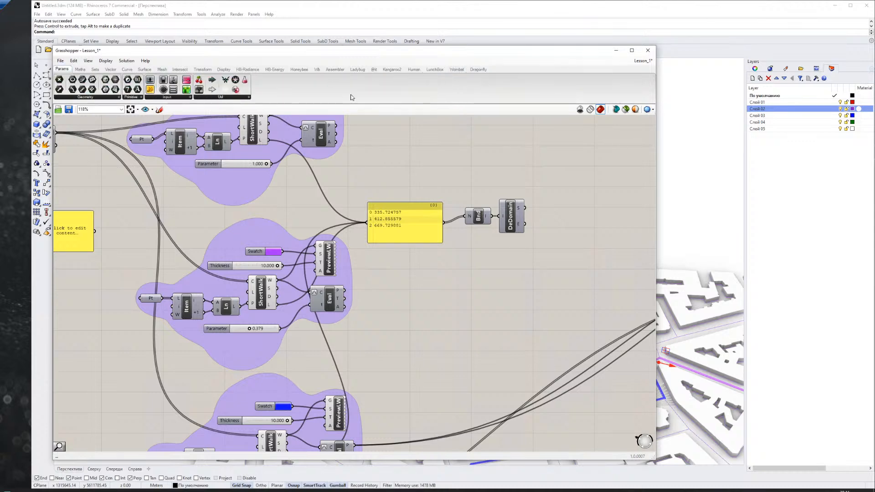
right_click(421, 160)
double_click(383, 149)
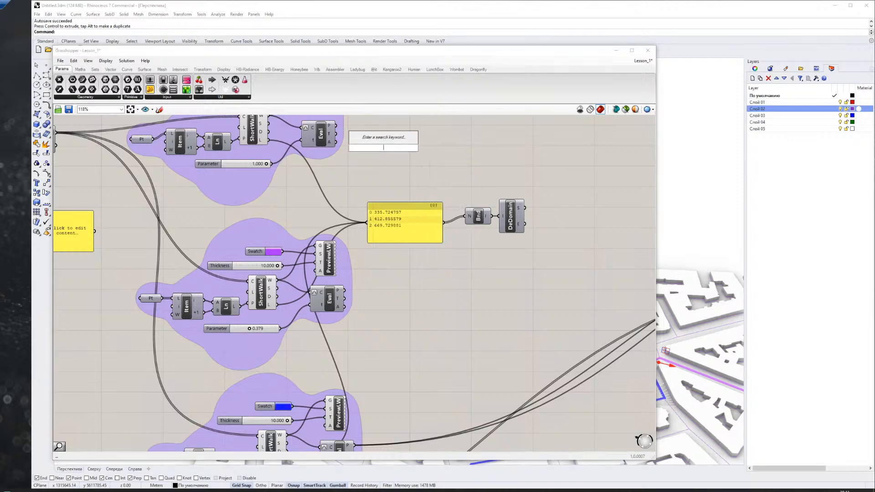
type("rev")
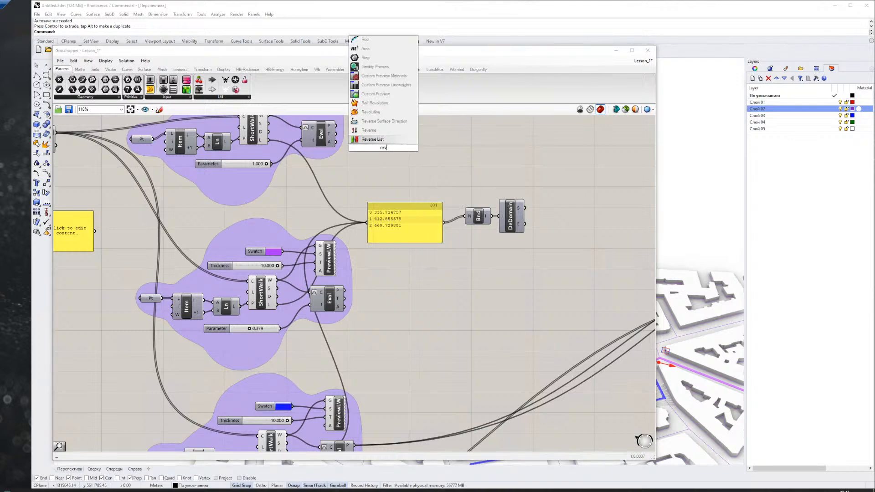
type("it")
key("Escape")
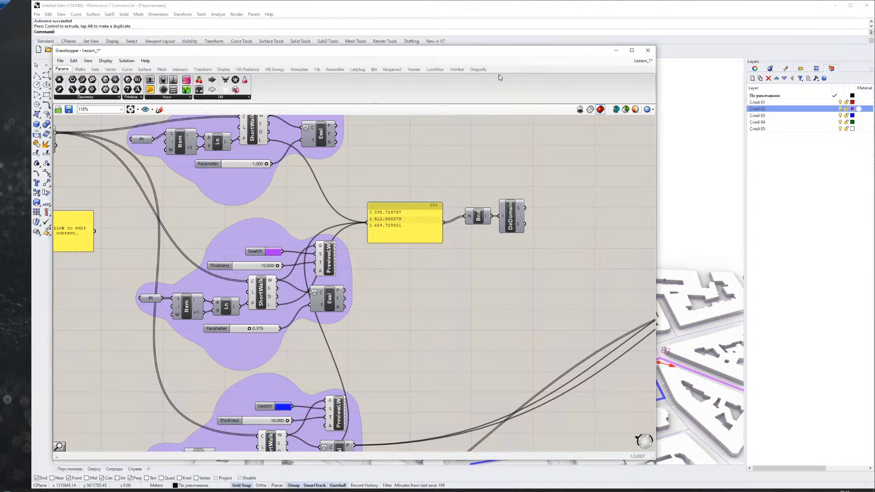
left_click(126, 62)
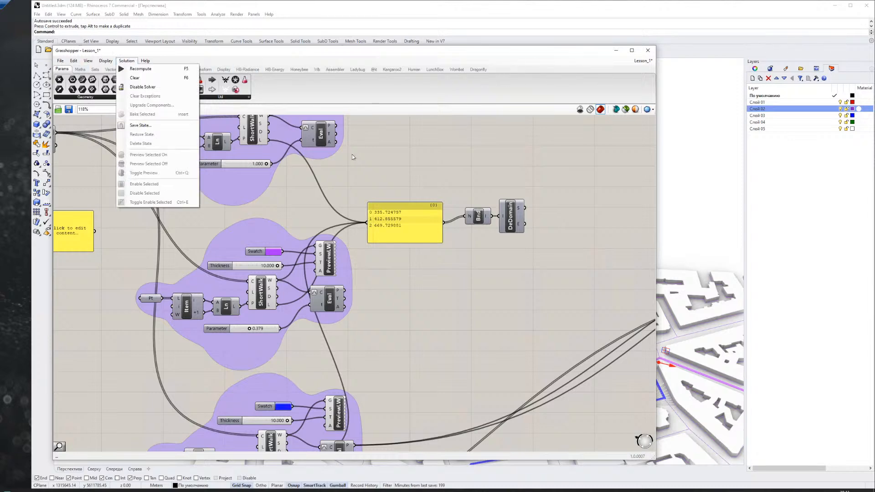
left_click(442, 171)
Select the purple group's ShortWalk component and move the route-length panel down level with the Eval component.
scroll(367, 224, "down", 2)
scroll(321, 262, "up", 4)
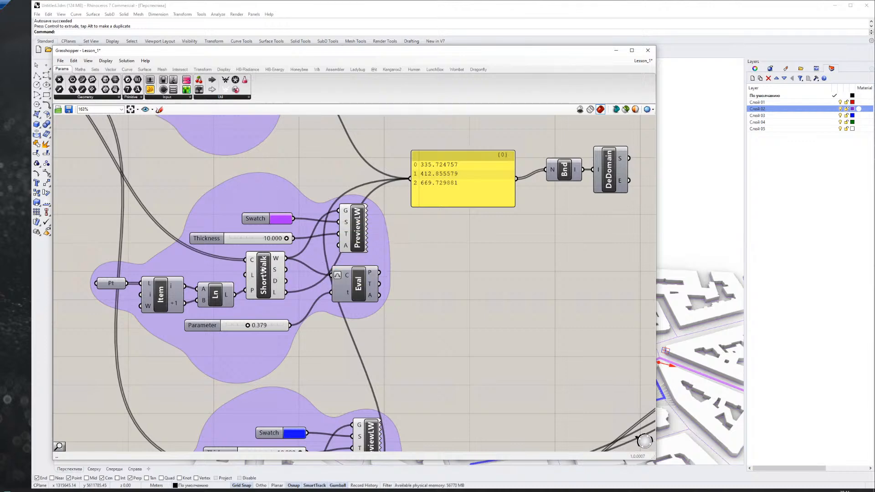
left_click_drag(263, 268, 264, 274)
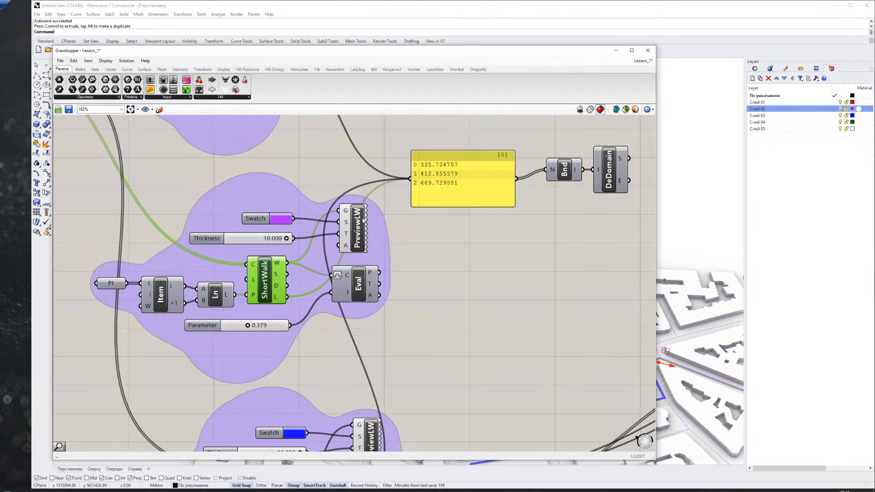
left_click_drag(471, 184, 481, 307)
mouse_move(279, 264)
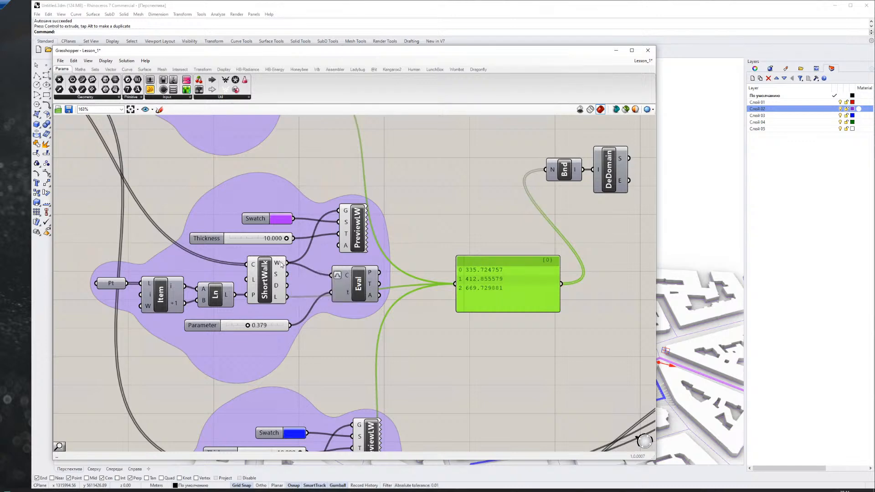
Select the purple group's PreviewLW component, shift the Grasshopper window aside to inspect its highlighted route in the city model, and clear the selection.
left_click_drag(357, 236, 358, 233)
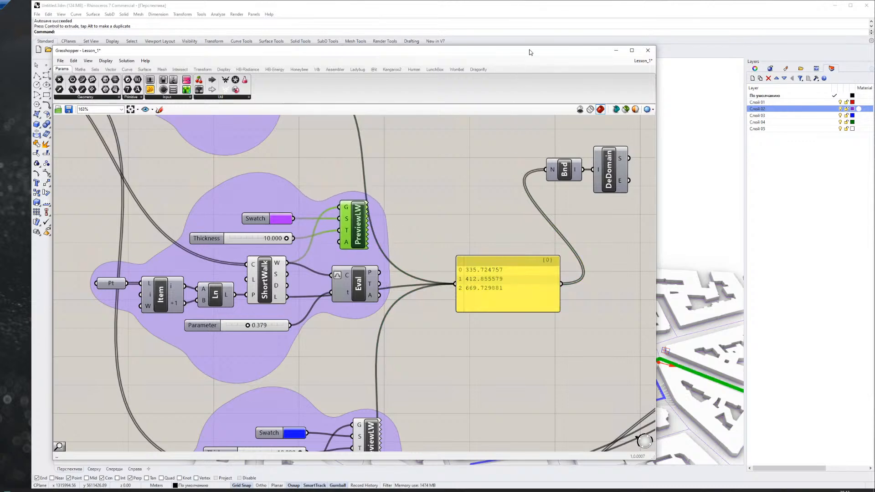
left_click_drag(532, 51, 90, 48)
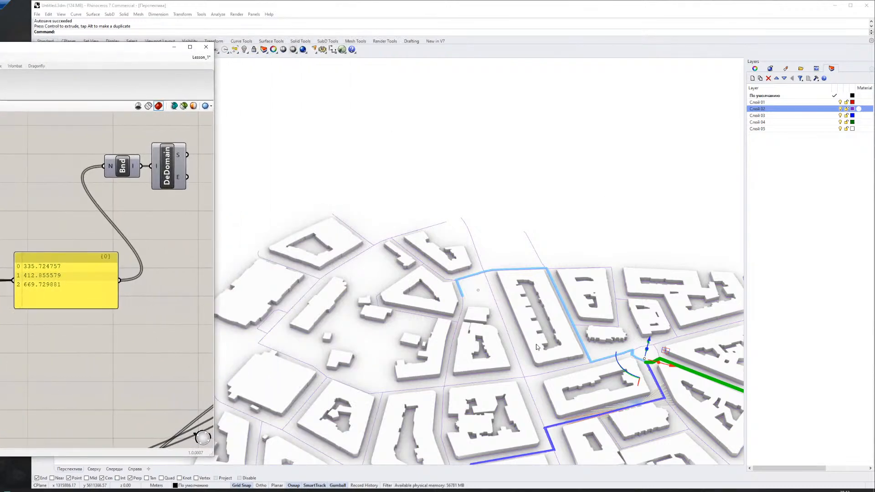
scroll(551, 352, "down", 3)
scroll(603, 384, "down", 3)
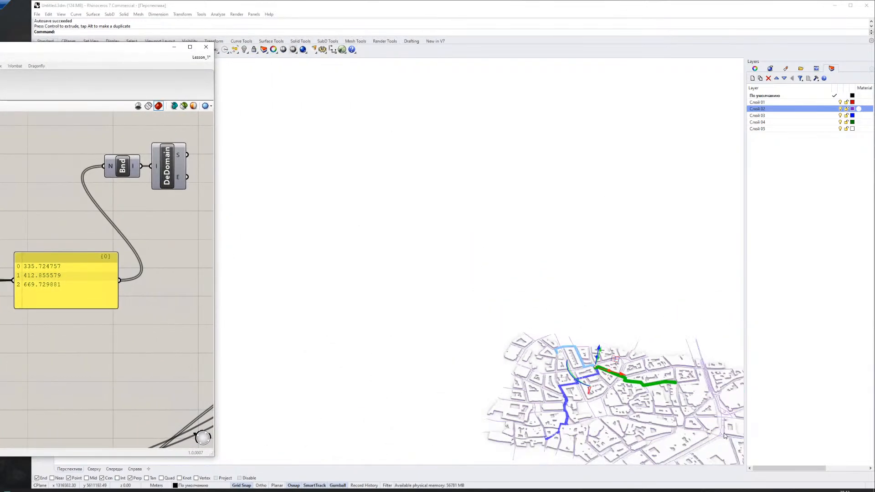
scroll(723, 433, "up", 6)
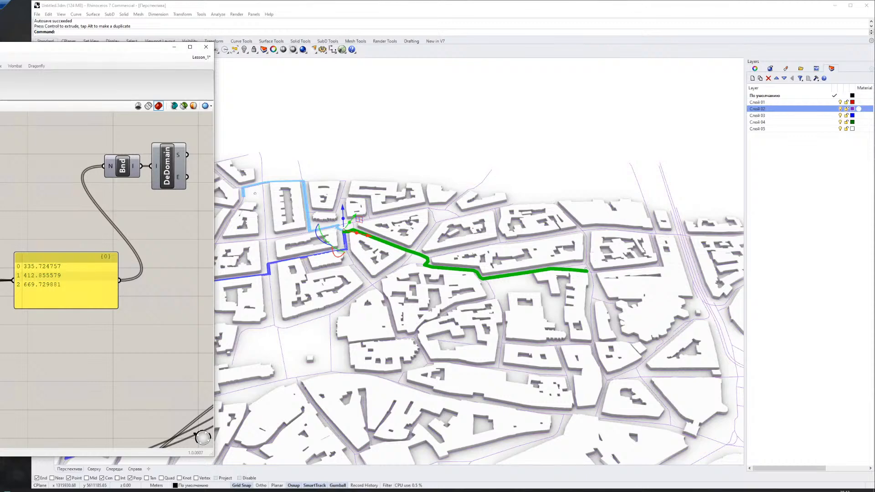
left_click_drag(87, 47, 271, 42)
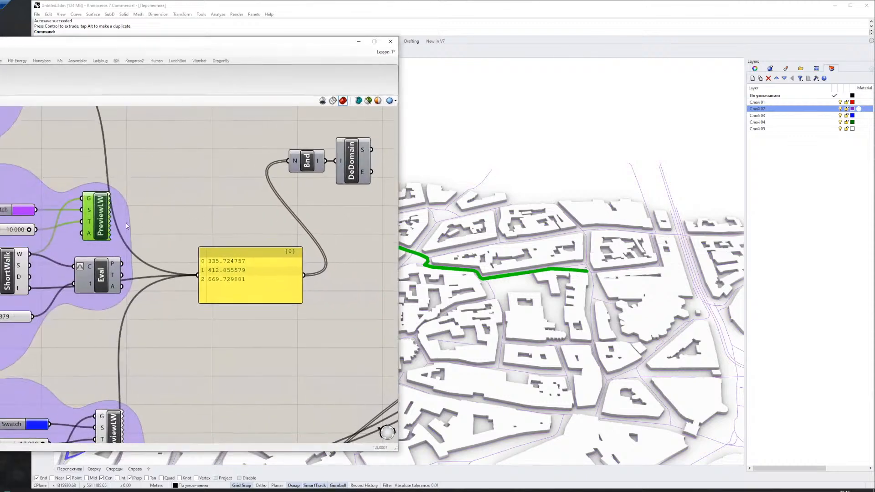
left_click(114, 212)
left_click(112, 212)
left_click(196, 212)
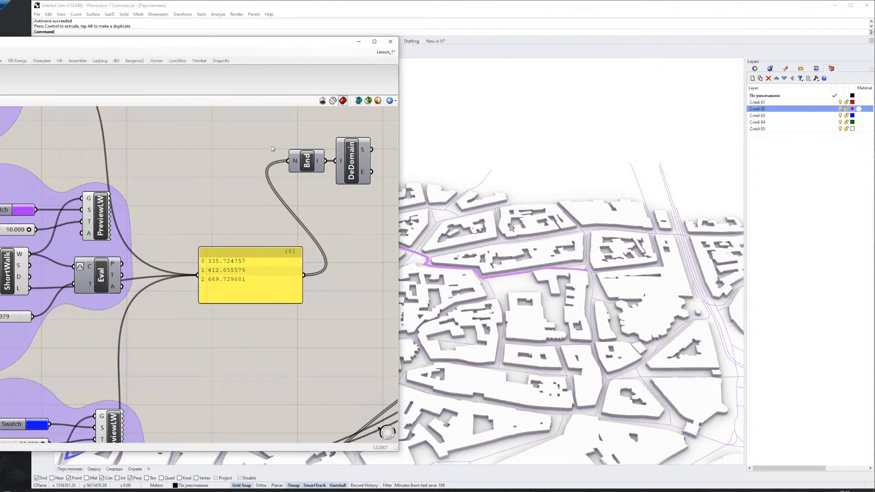
Change the purple route's colour swatch to green and minimise Grasshopper to view all three routes on the whole city model.
left_click_drag(268, 43, 269, 34)
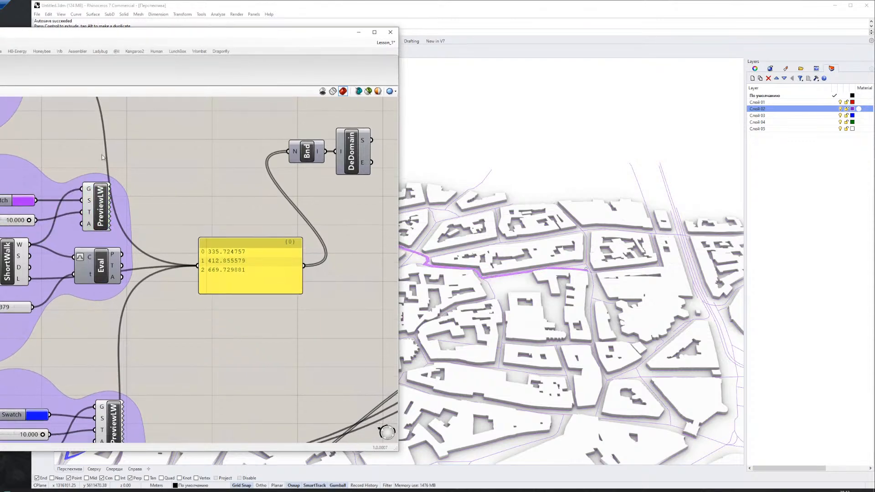
left_click(26, 198)
left_click_drag(92, 249, 75, 250)
left_click(200, 214)
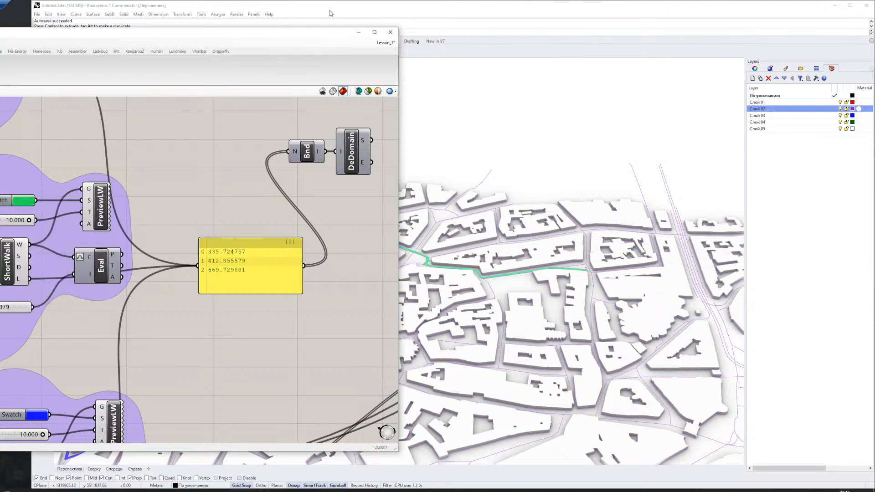
left_click(359, 32)
scroll(422, 228, "down", 6)
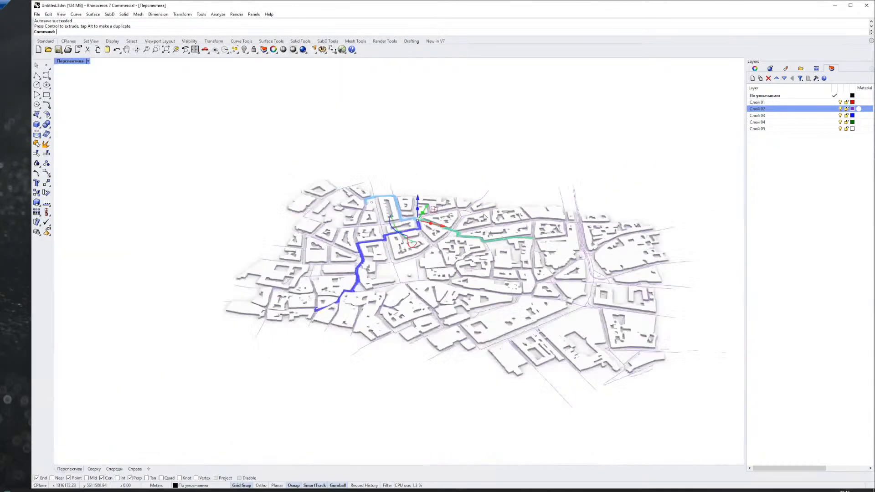
Examine the three coloured routes around their shared start point from closer up in the city model.
scroll(421, 228, "up", 8)
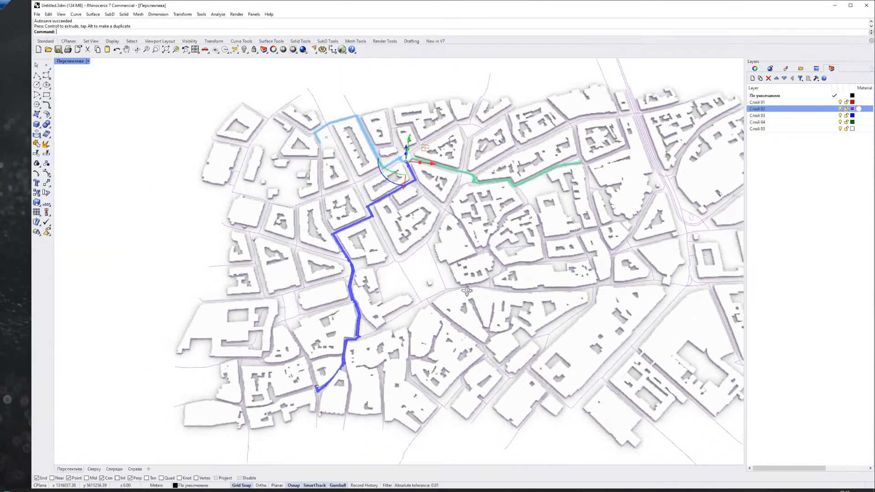
scroll(467, 286, "up", 5)
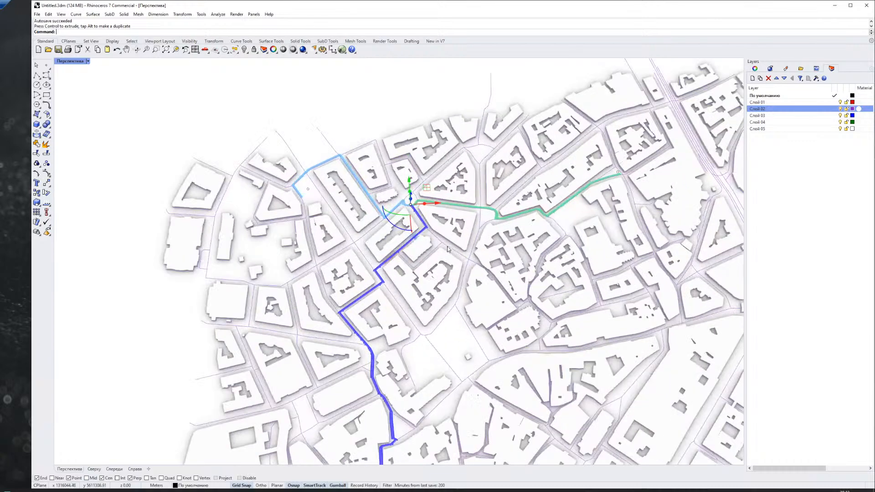
right_click_drag(440, 264, 445, 257)
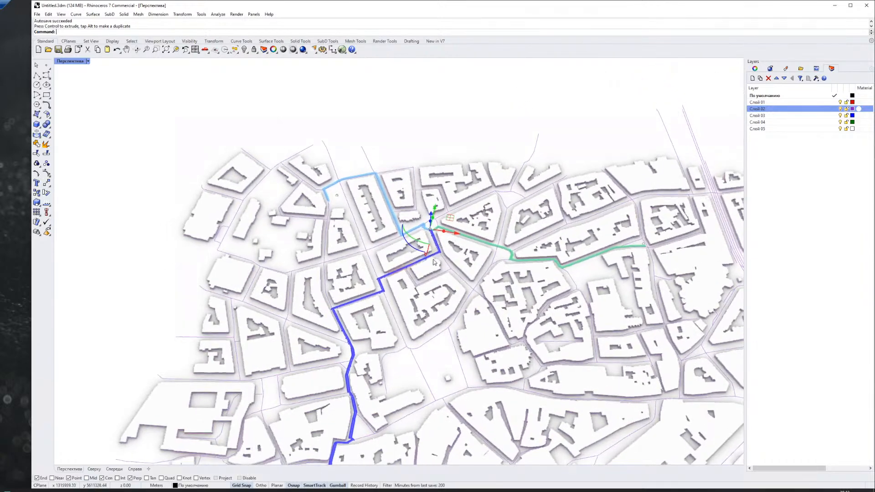
scroll(445, 260, "up", 3)
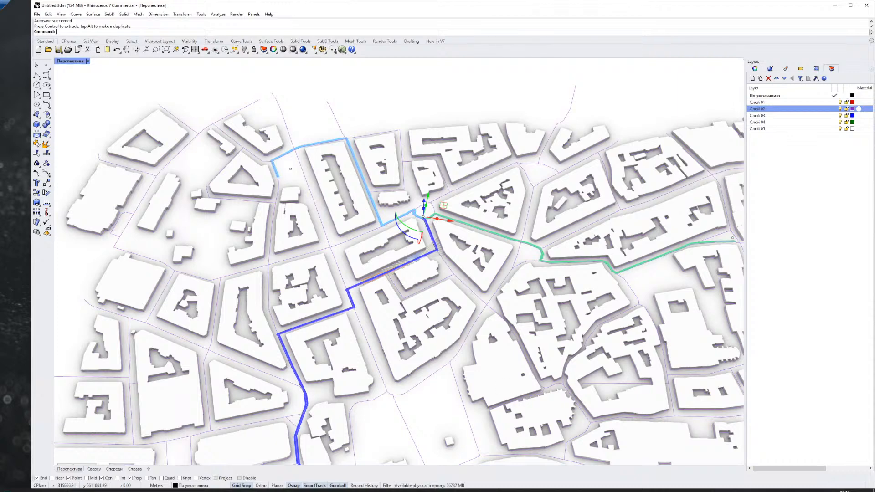
Switch to the Opera browser and dismiss the Windows firewall alert without allowing access.
key("alt+Tab")
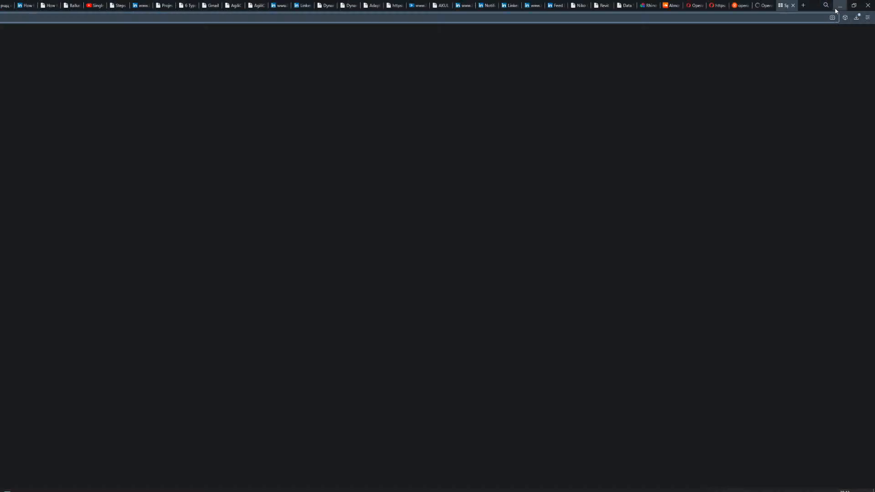
left_click(835, 9)
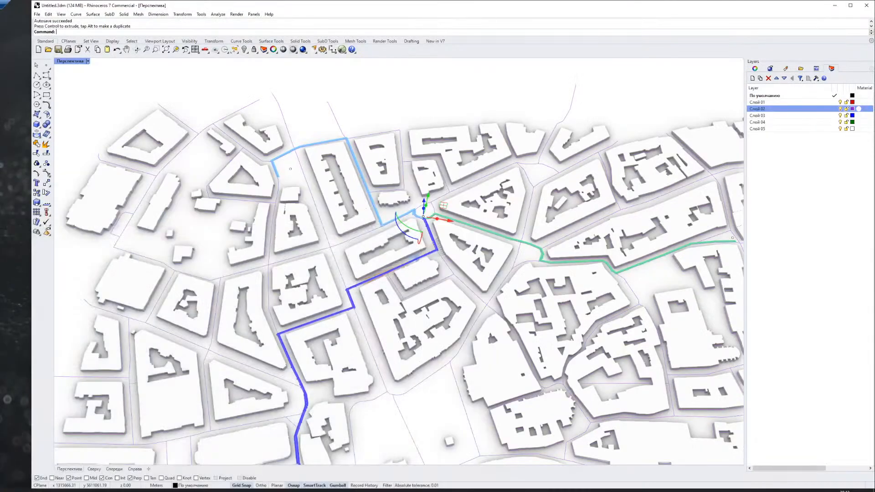
left_click(835, 6)
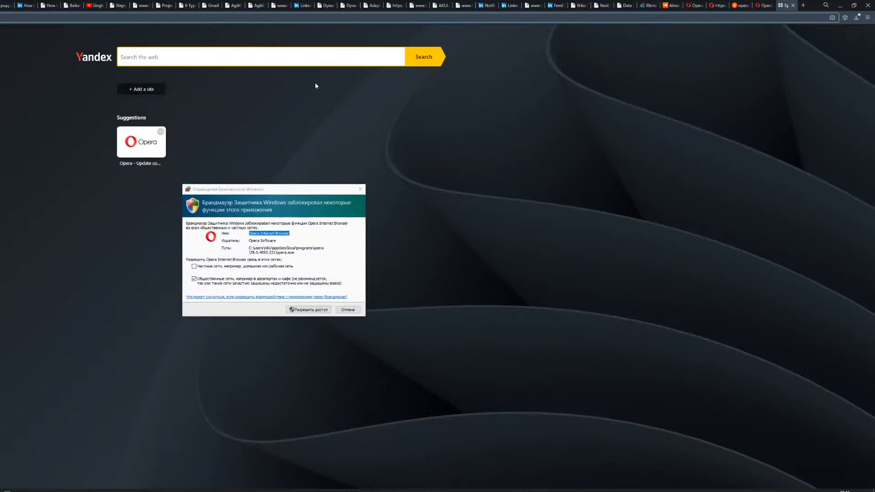
left_click(349, 310)
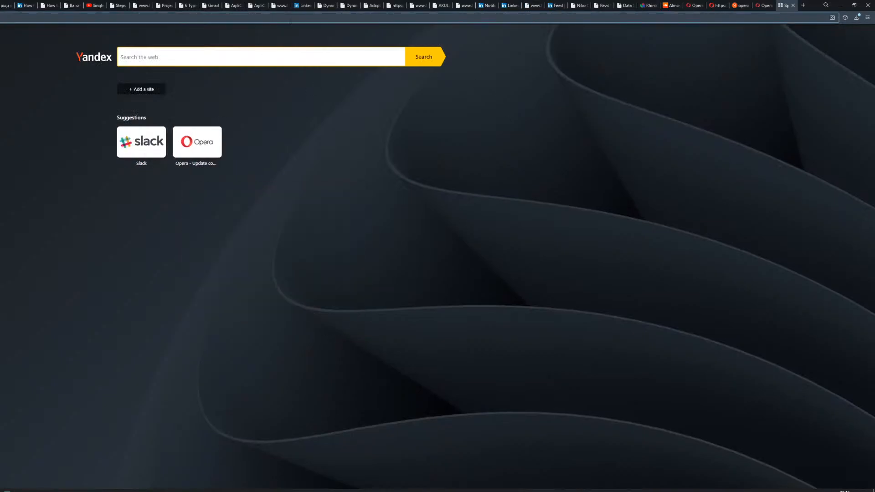
Open YouTube, bring the browser window fully onto the main screen, and search for the tutorial author's channel.
left_click(290, 19)
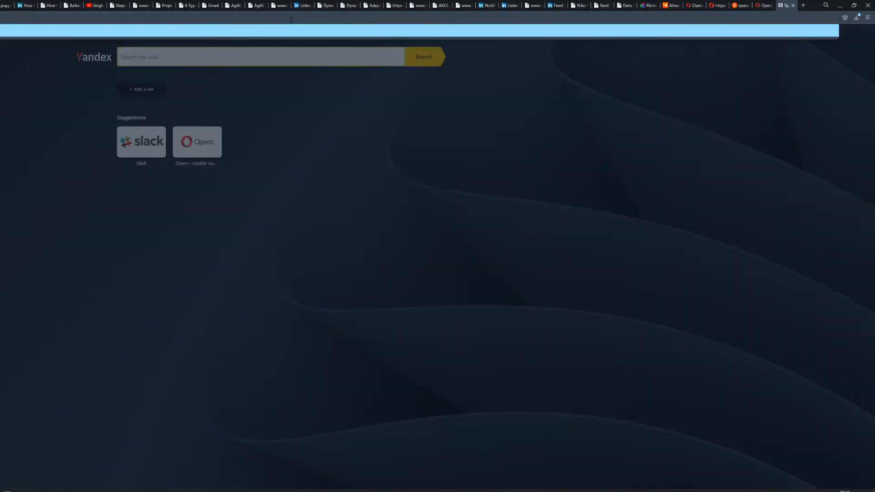
key("Return")
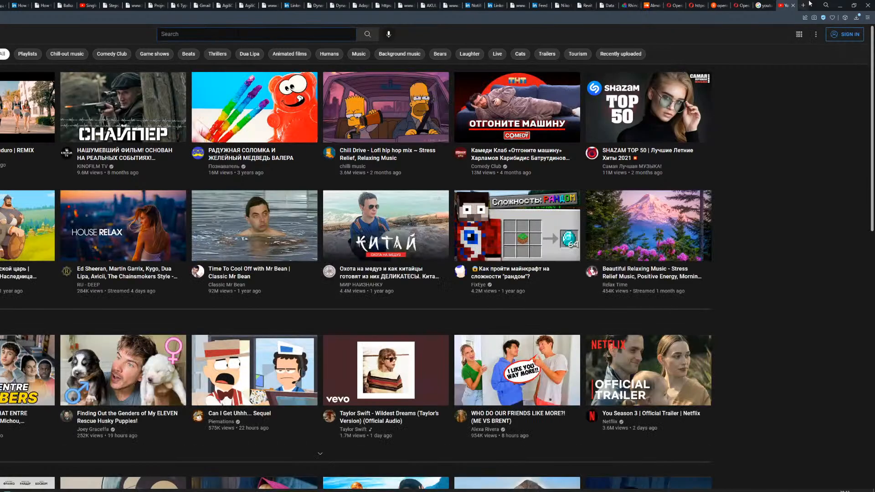
left_click_drag(809, 4, 9, 30)
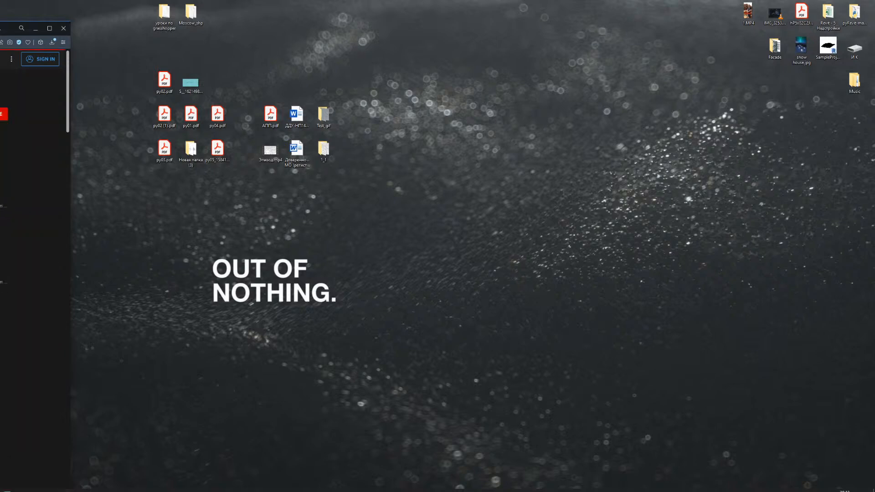
left_click_drag(14, 36, 662, 21)
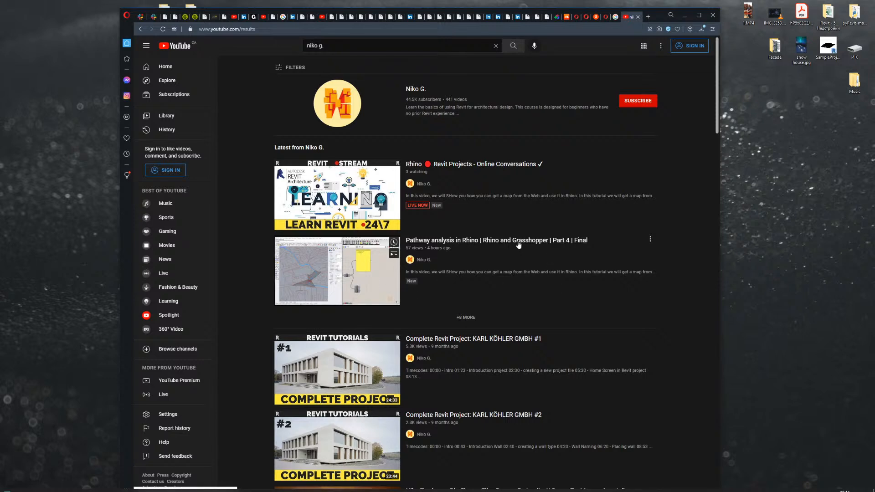
Expand the channel's latest videos and look through the Pathway analysis in Rhino series, Parts 1 to 4.
left_click(469, 318)
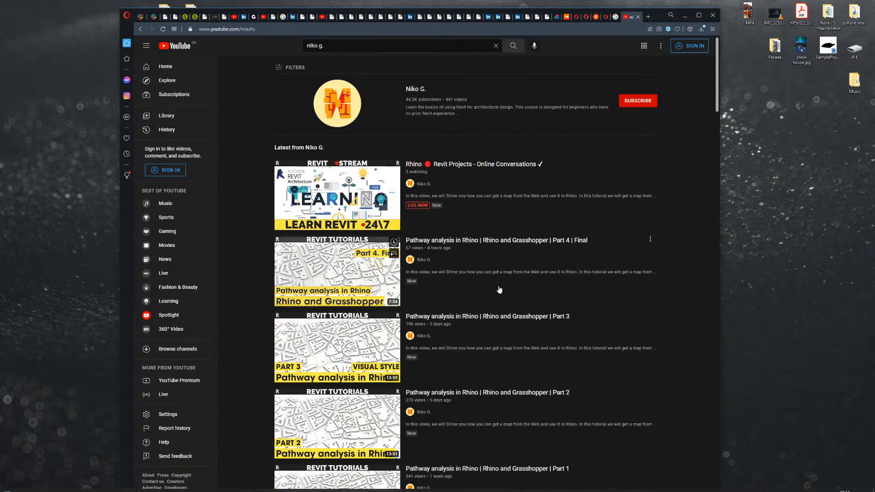
scroll(492, 296, "down", 2)
scroll(483, 302, "down", 1)
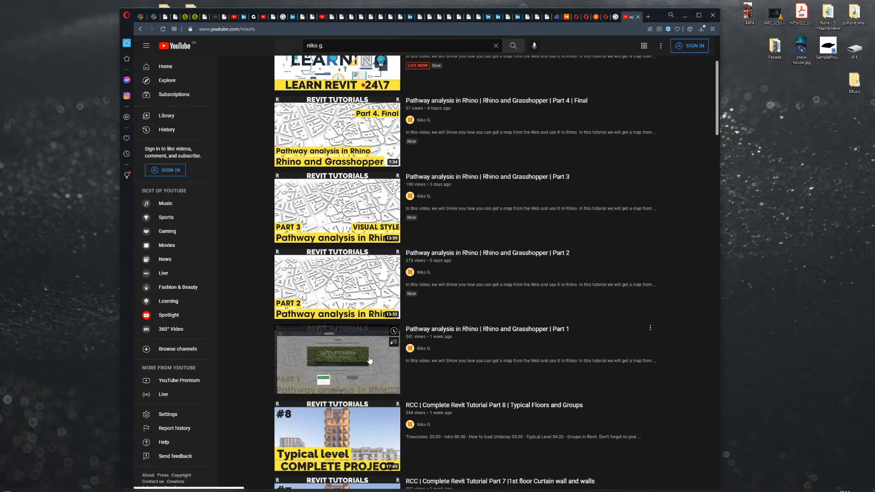
scroll(388, 340, "up", 3)
scroll(387, 337, "up", 1)
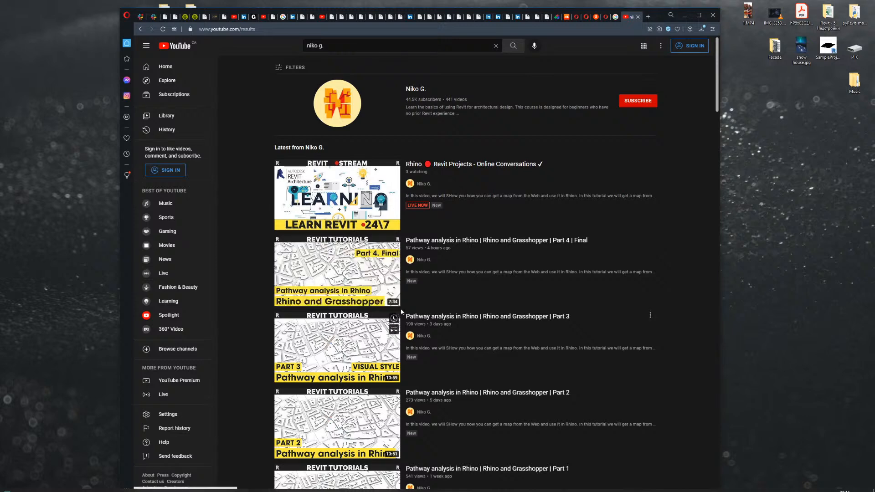
scroll(410, 314, "down", 2)
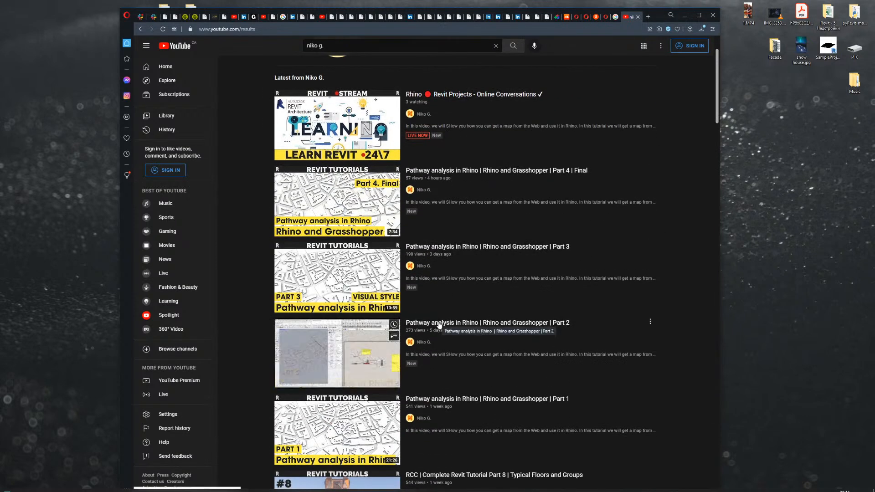
Open the Pathway analysis in Rhino Part 1 video and highlight the Grasshopper add-on line in its full description.
left_click(474, 404)
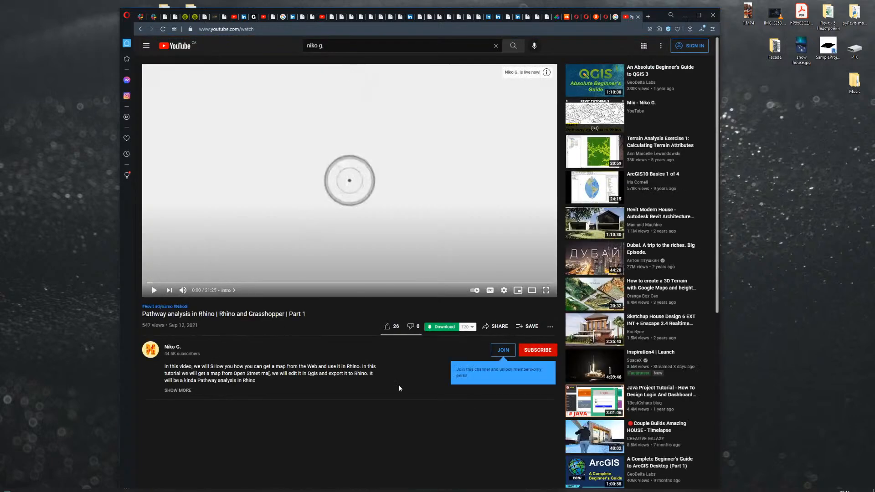
left_click(182, 390)
scroll(281, 389, "down", 2)
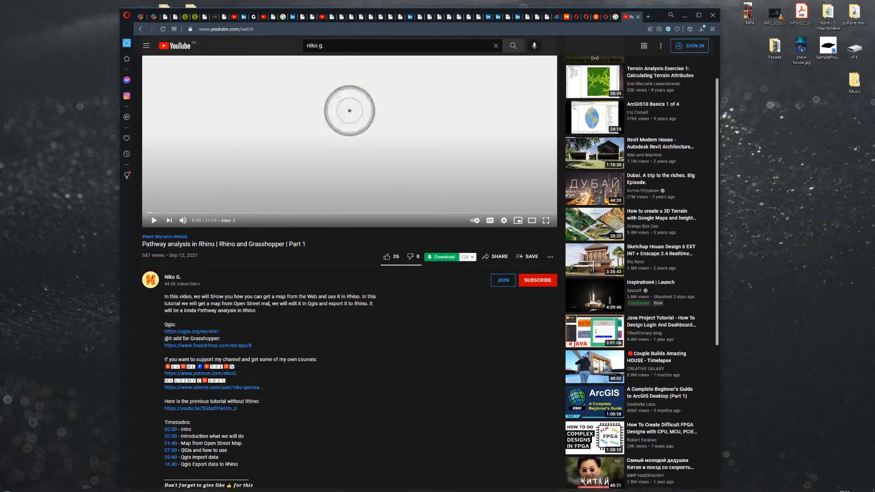
left_click_drag(169, 339, 230, 343)
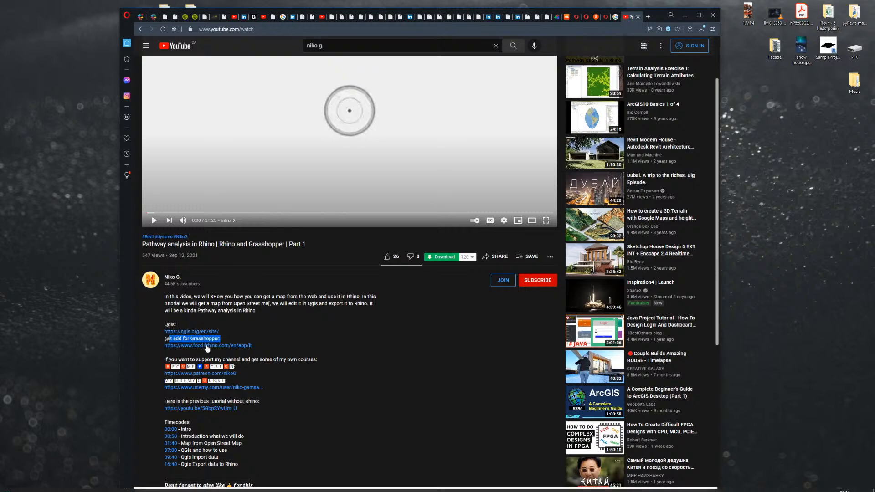
Minimise the browser and switch to the streaming application, maximising its window to read the live chat.
left_click(685, 15)
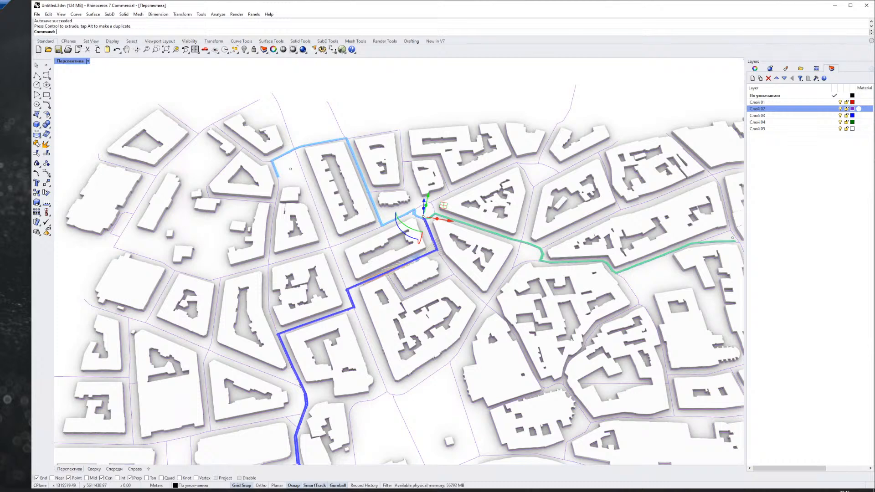
key("super+d")
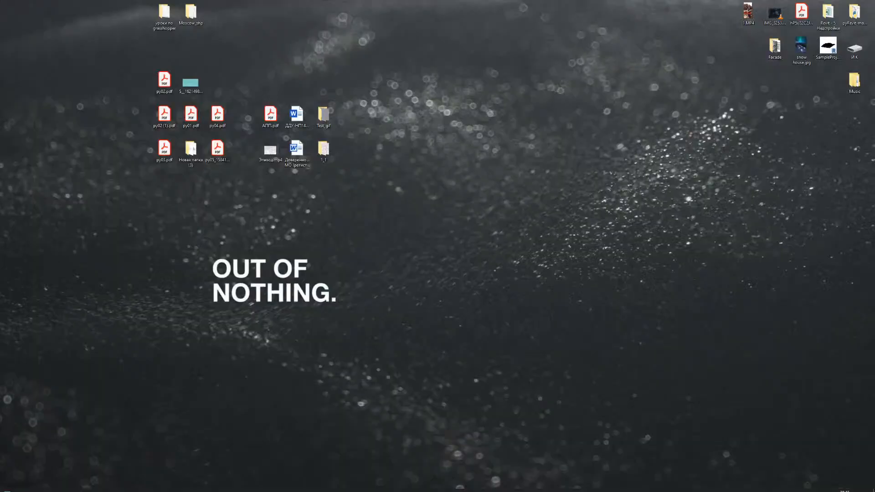
key("alt+Tab")
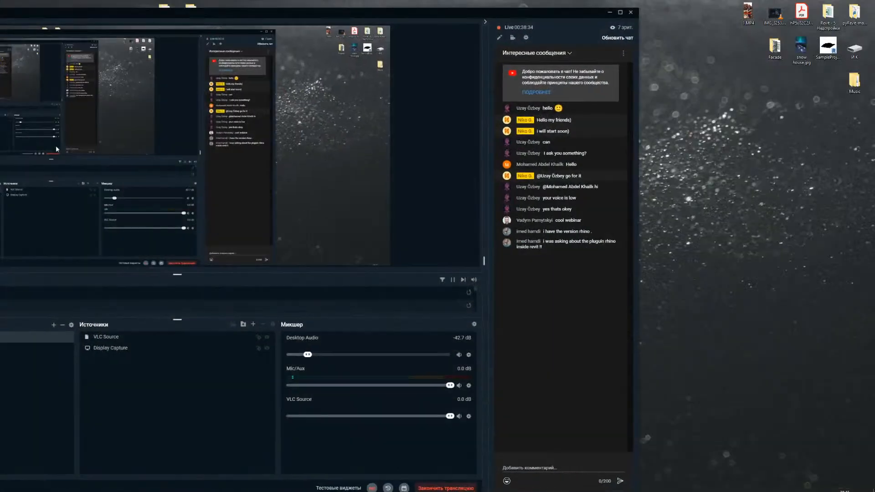
left_click_drag(322, 9, 1, 8)
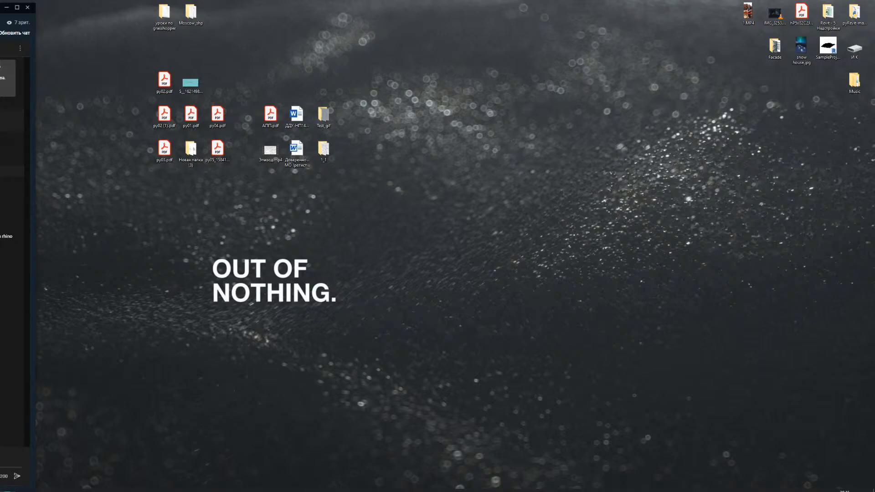
key("super+Up")
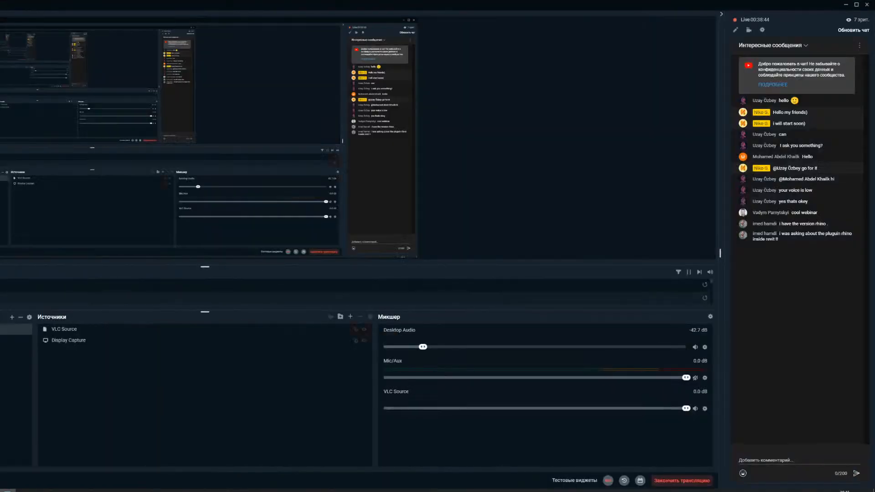